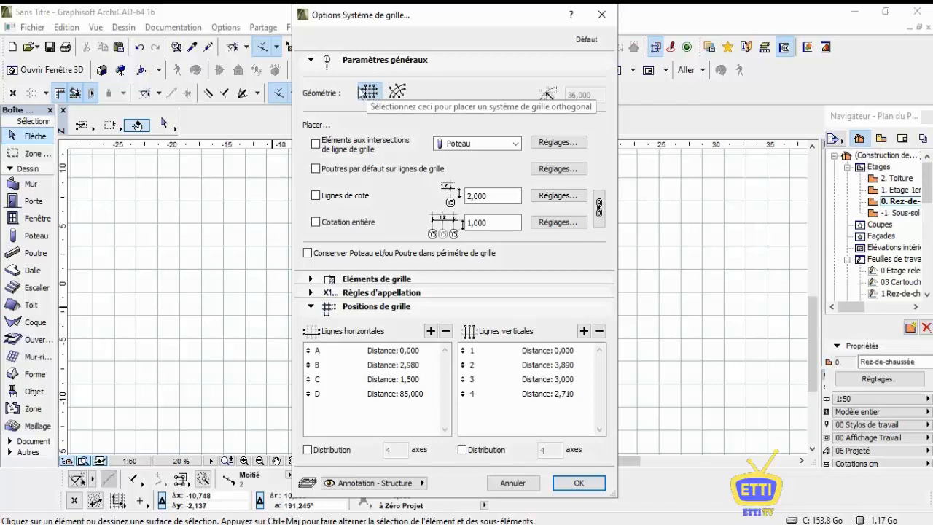
Use orthogonal grid geometry, review the default column settings, and enable column placement at the grid line intersections.
left_click(371, 100)
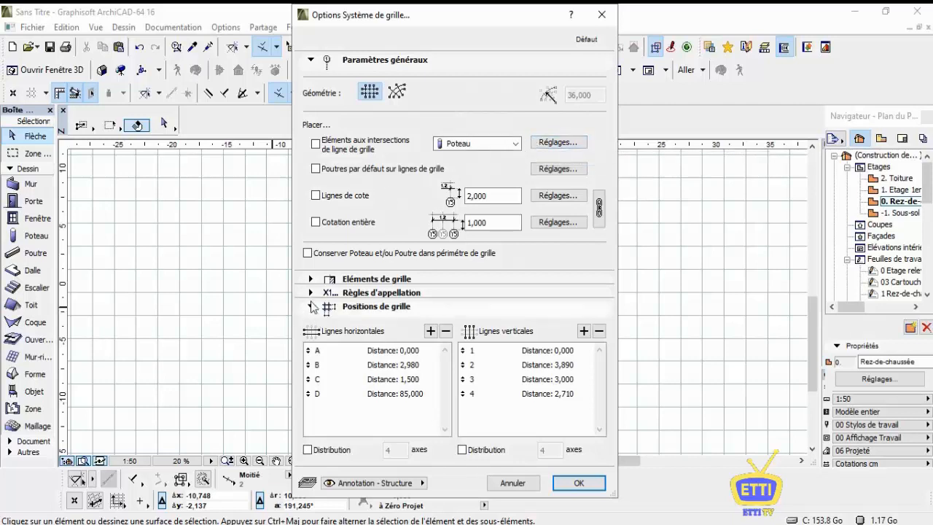
left_click(311, 308)
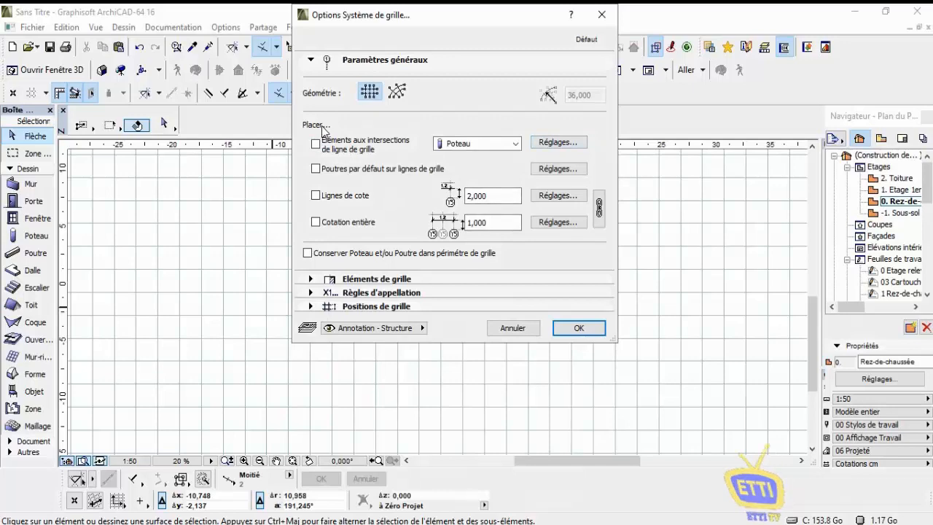
left_click(558, 143)
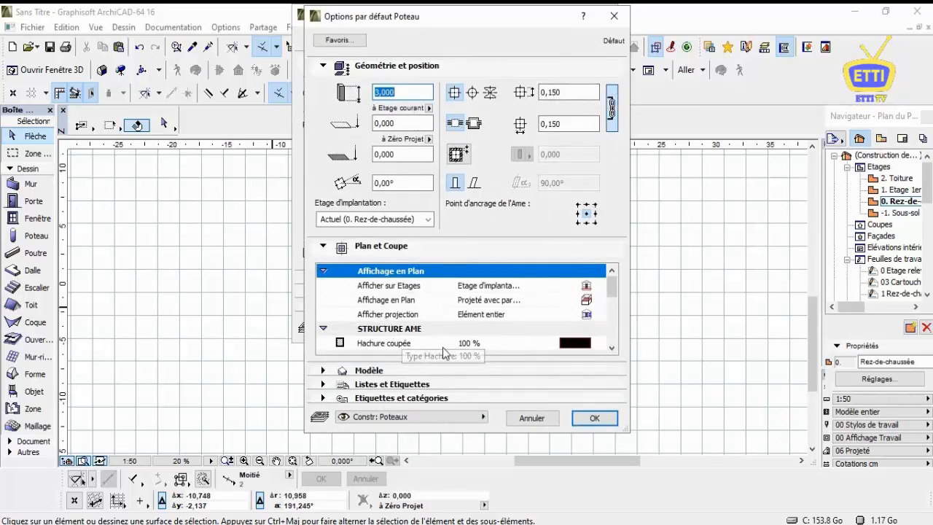
scroll(549, 313, "down", 1)
scroll(548, 314, "down", 3)
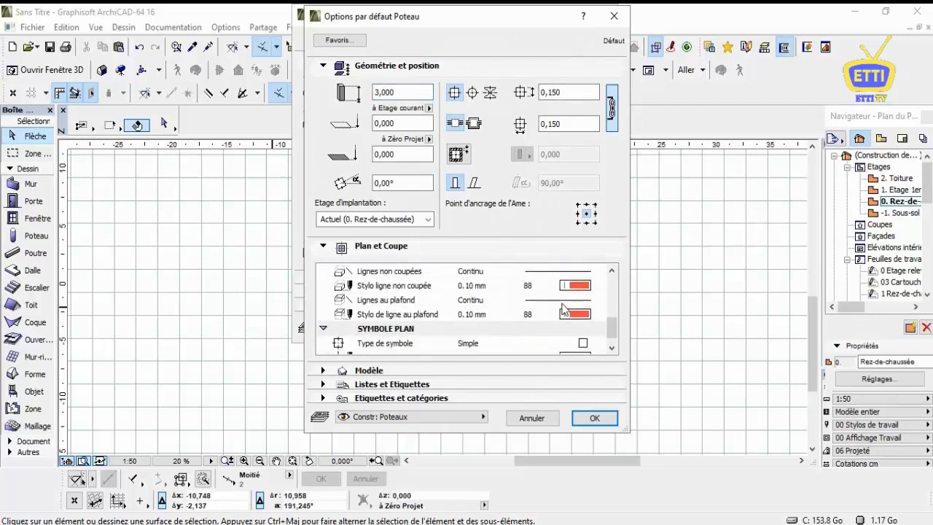
left_click(343, 375)
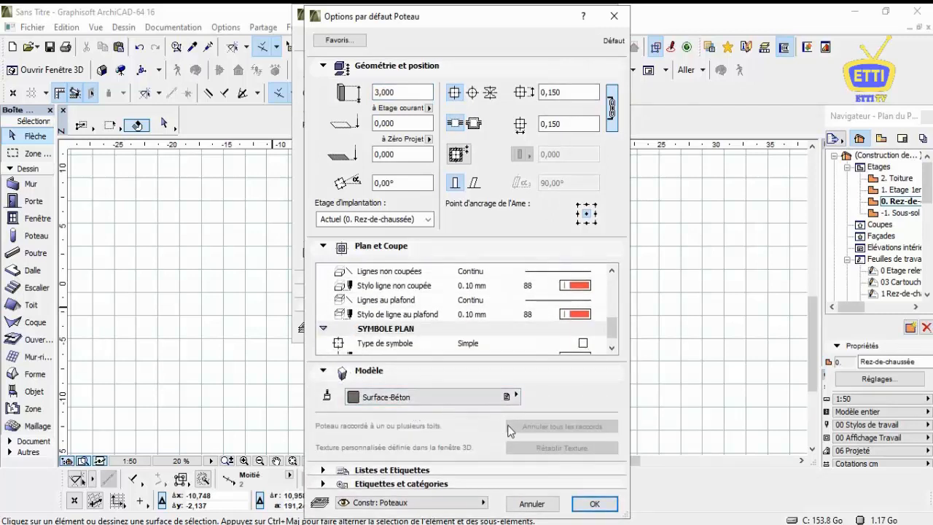
left_click(604, 509)
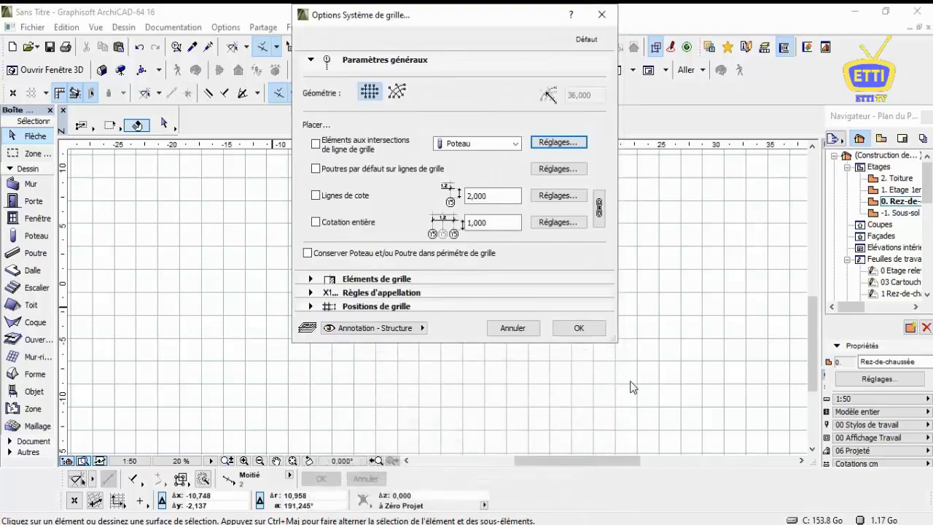
left_click(315, 144)
Review the default beam's floor plan, model and hole settings, and enable default beams on the grid lines.
left_click(555, 169)
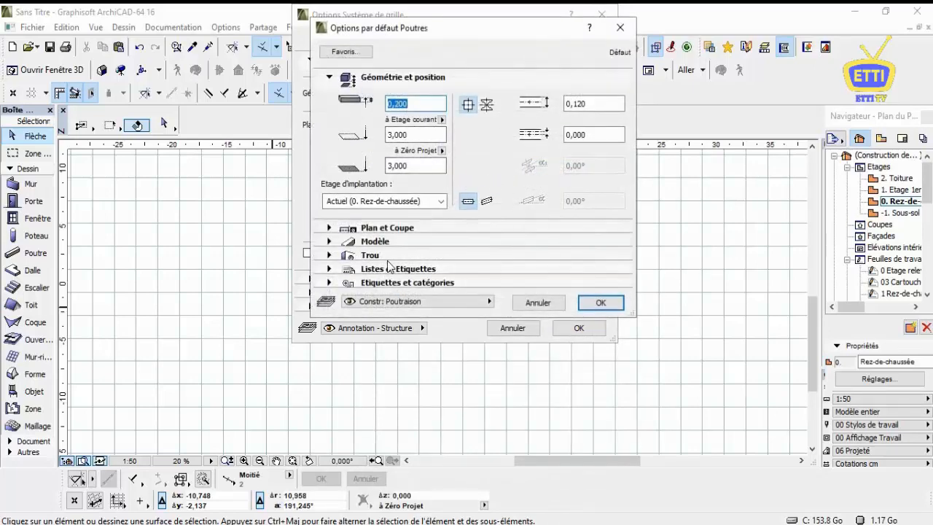
left_click(368, 231)
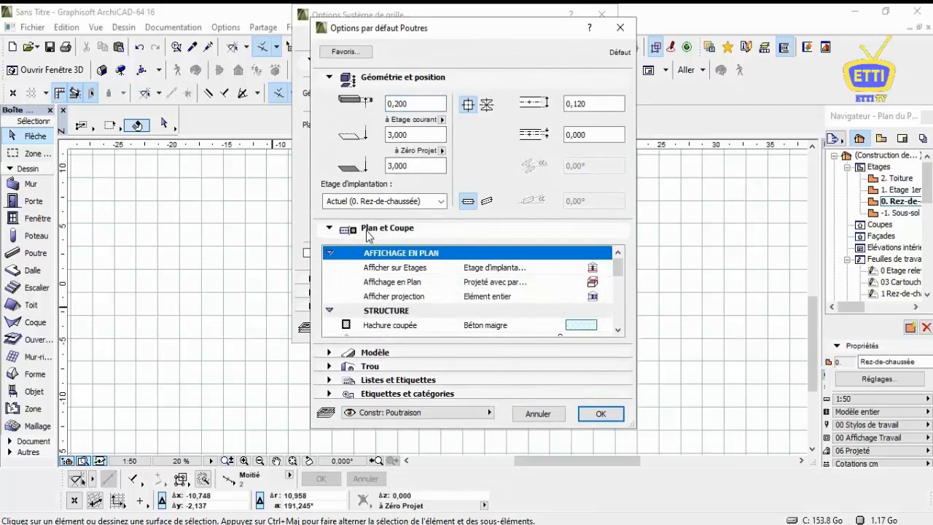
scroll(387, 256, "down", 6)
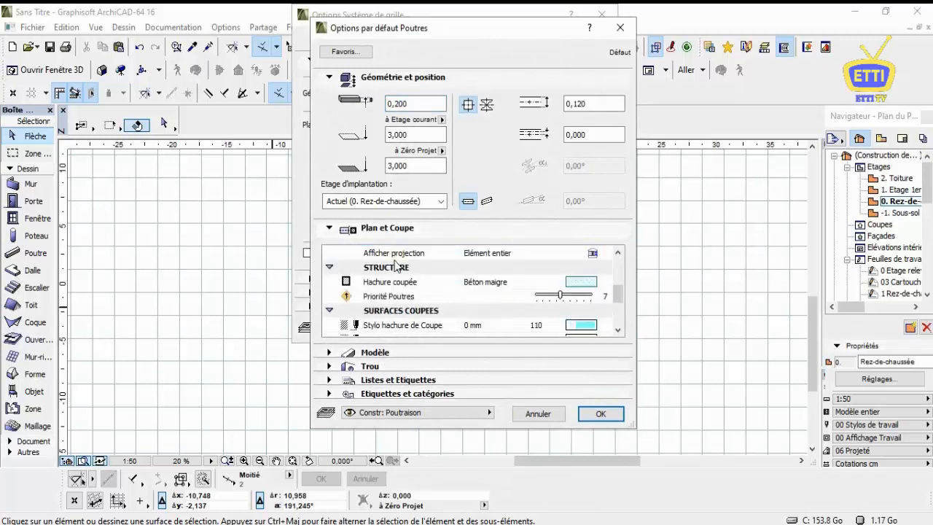
left_click(376, 353)
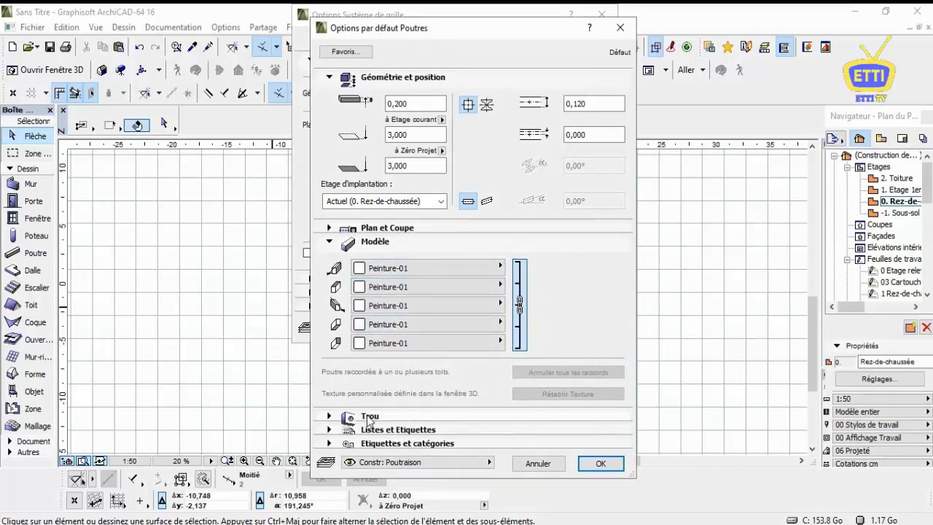
left_click(369, 416)
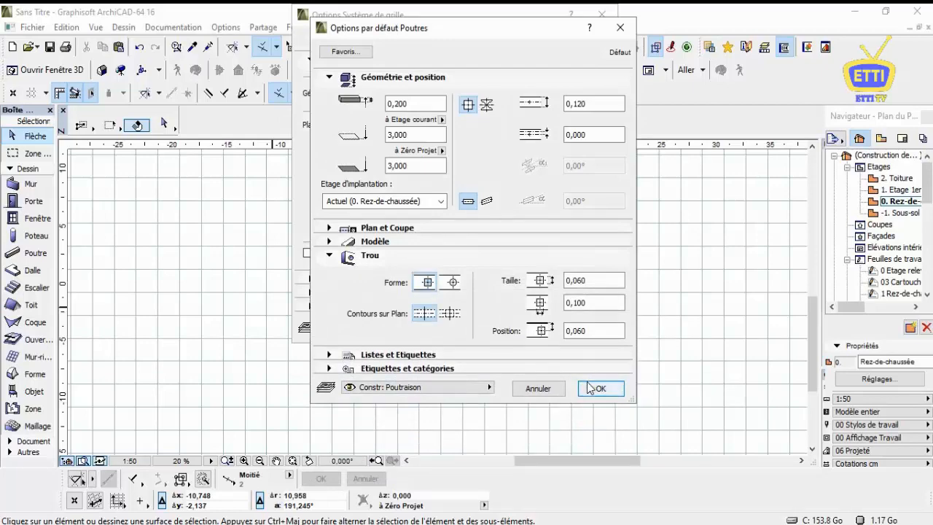
left_click(592, 387)
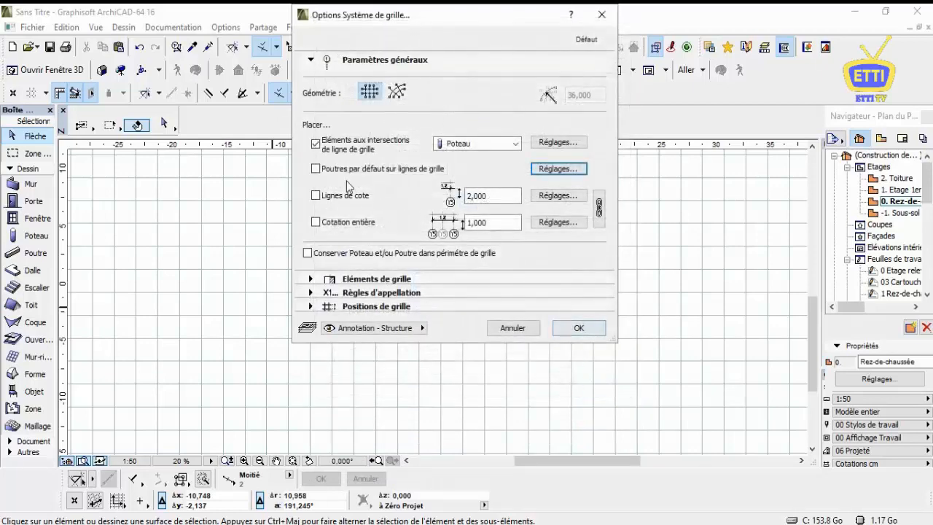
left_click(315, 169)
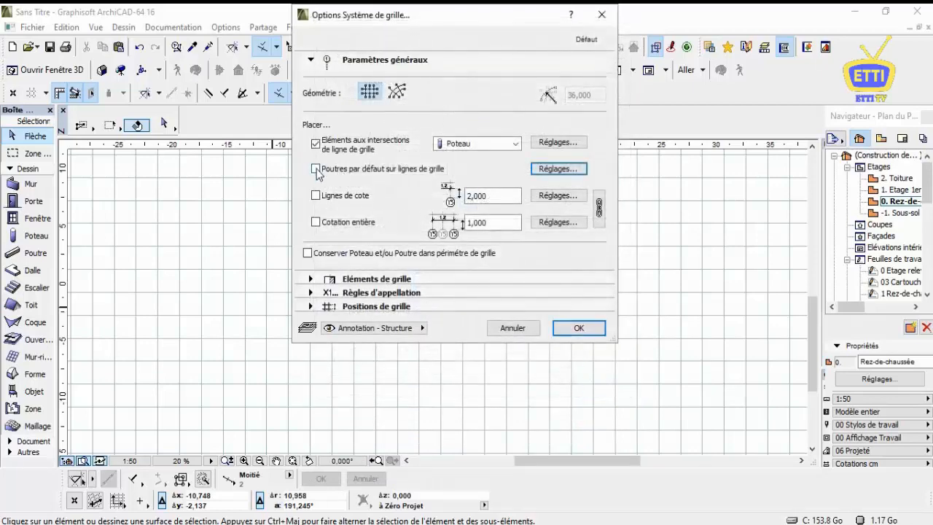
Set the default dimensions to the third witness line style and the outlined arrow marker in the Lignes de cote settings.
left_click(561, 196)
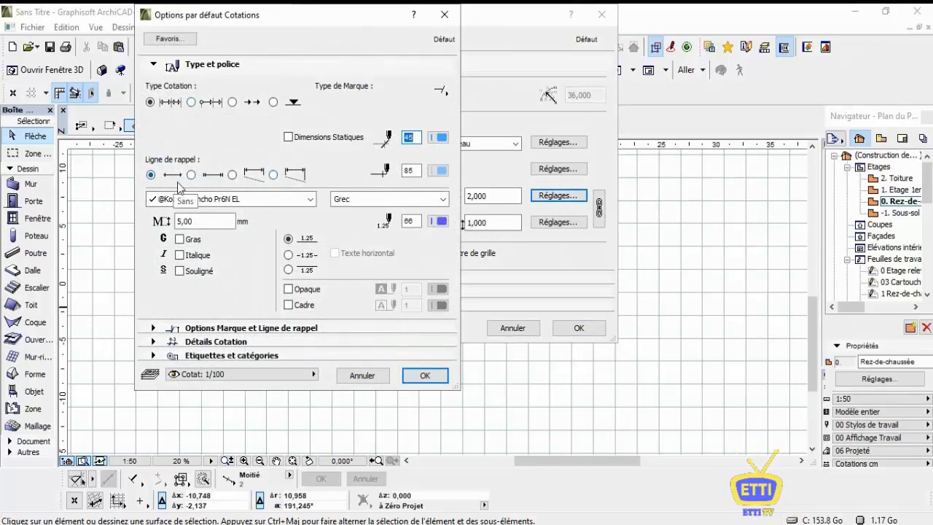
left_click(232, 175)
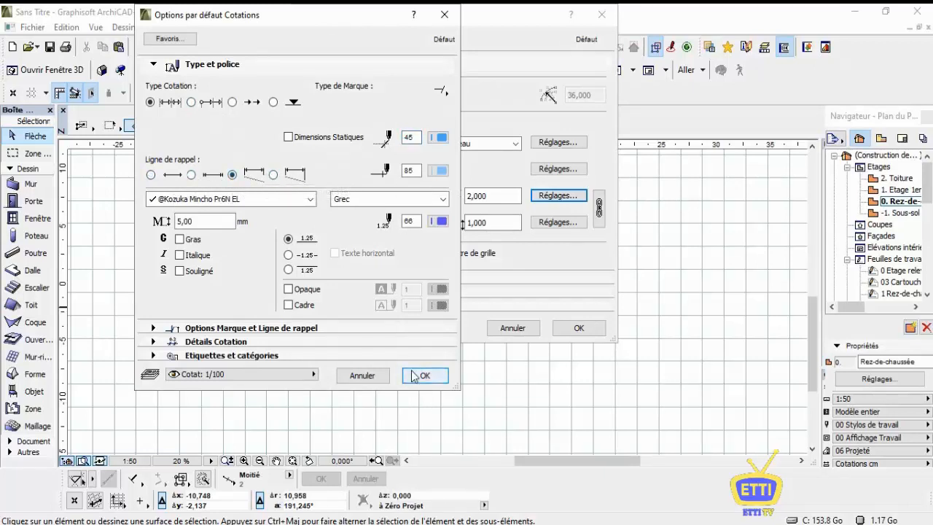
left_click(444, 91)
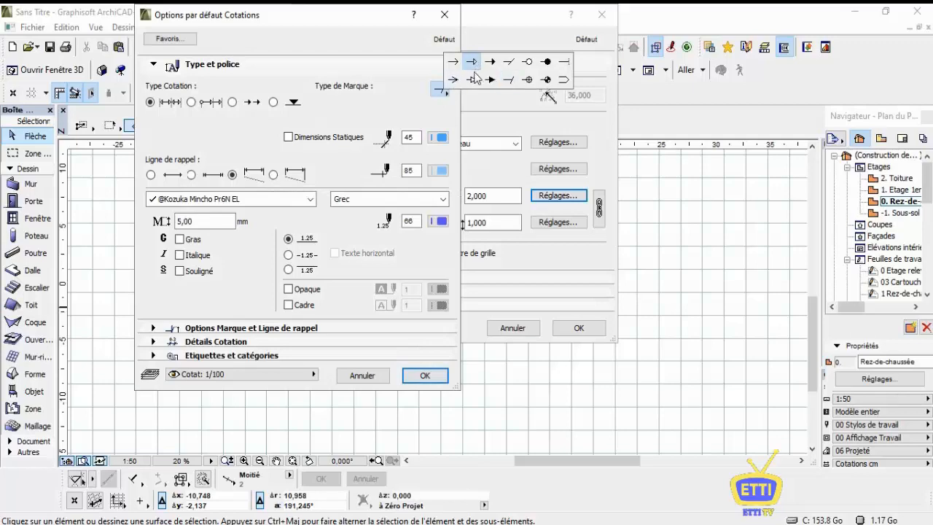
left_click(472, 62)
left_click(435, 377)
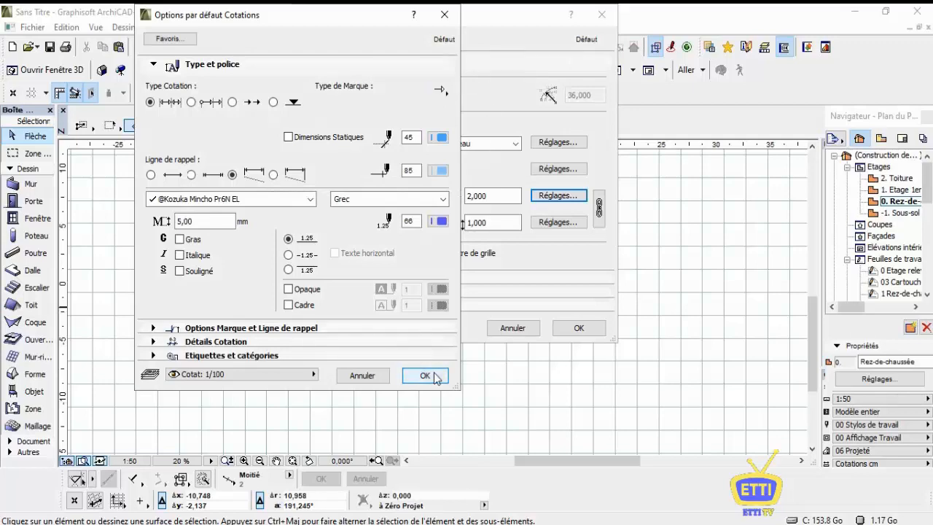
Enable both the dimension lines (Lignes de cote) and the overall dimension (Cotation entière) for the grid system.
left_click(315, 196)
left_click(316, 198)
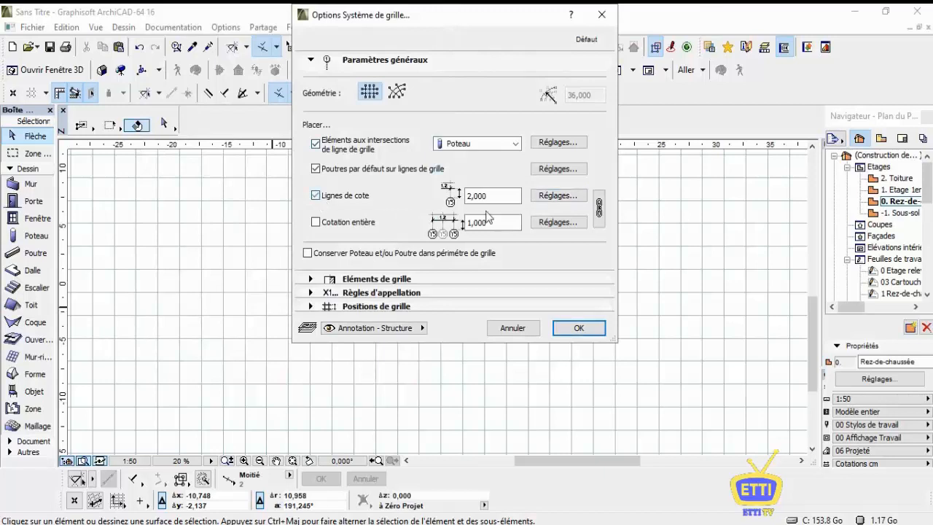
left_click(318, 223)
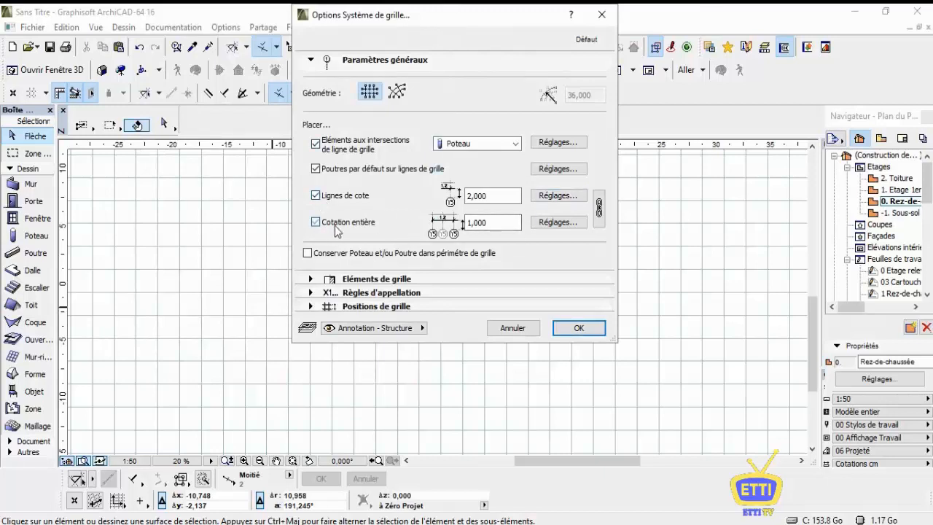
Check the grid element options and set automatic naming of horizontal grid lines to start at A with the A,B,C,... style.
left_click(378, 281)
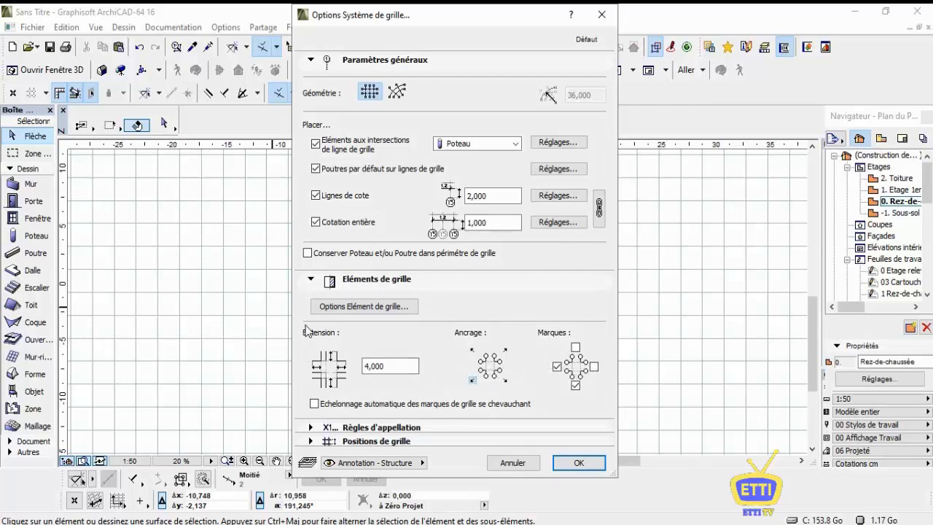
left_click(310, 279)
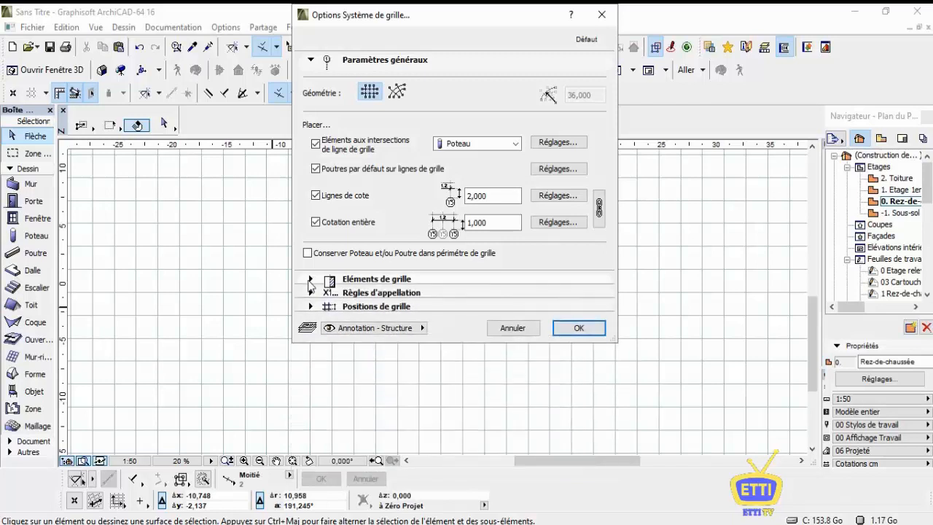
left_click(310, 293)
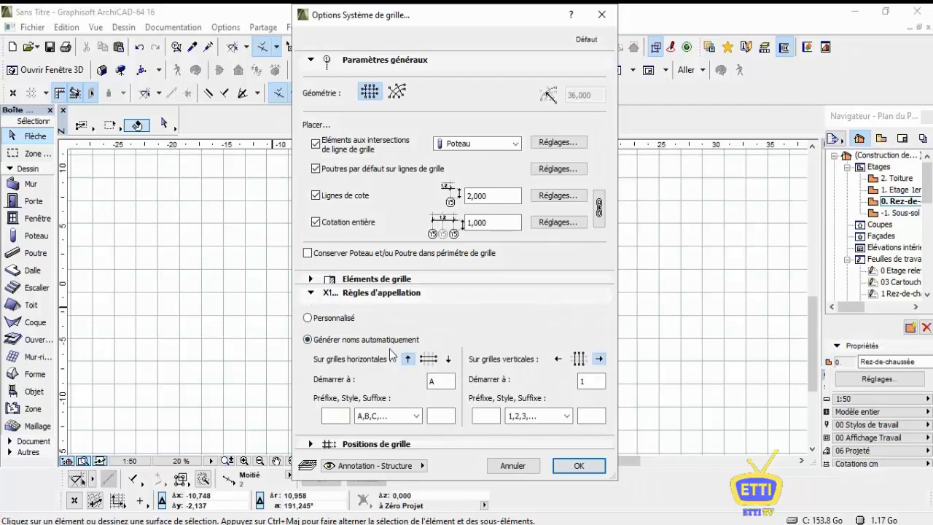
double_click(430, 381)
key("BackSpace")
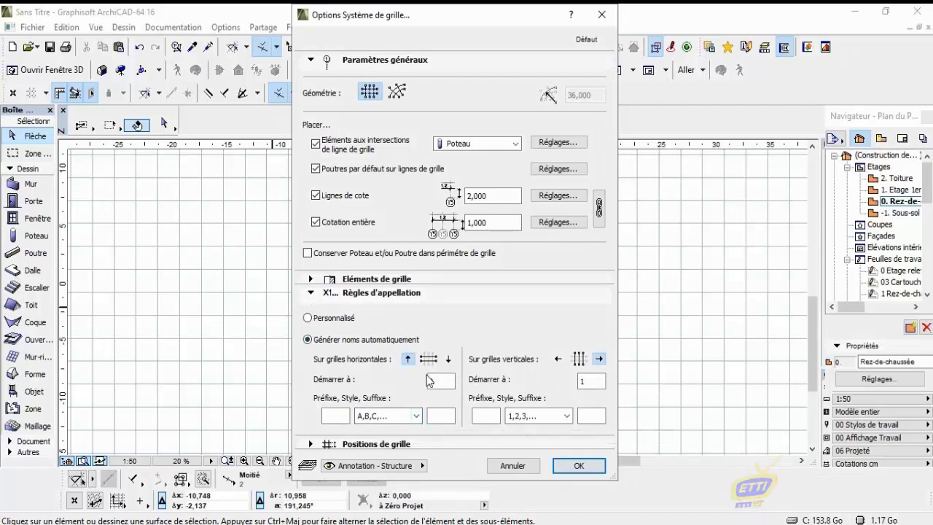
type("A")
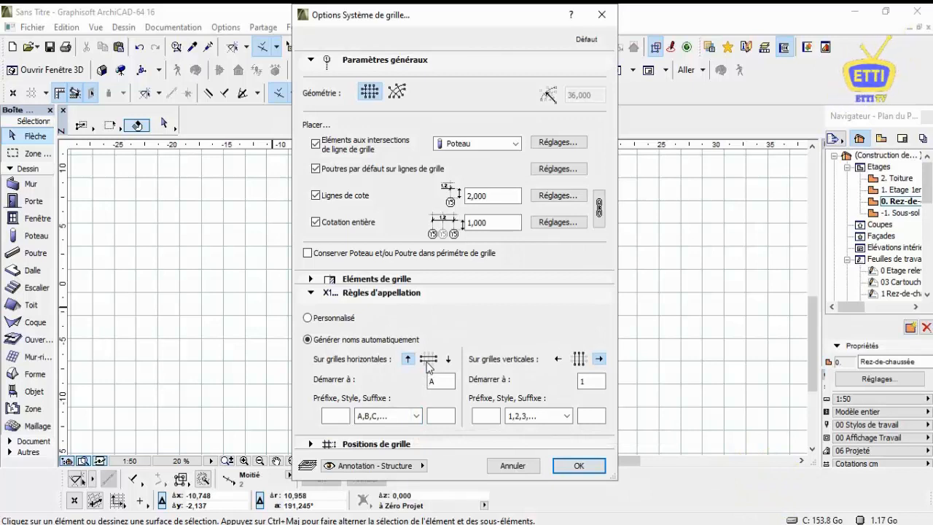
left_click(386, 417)
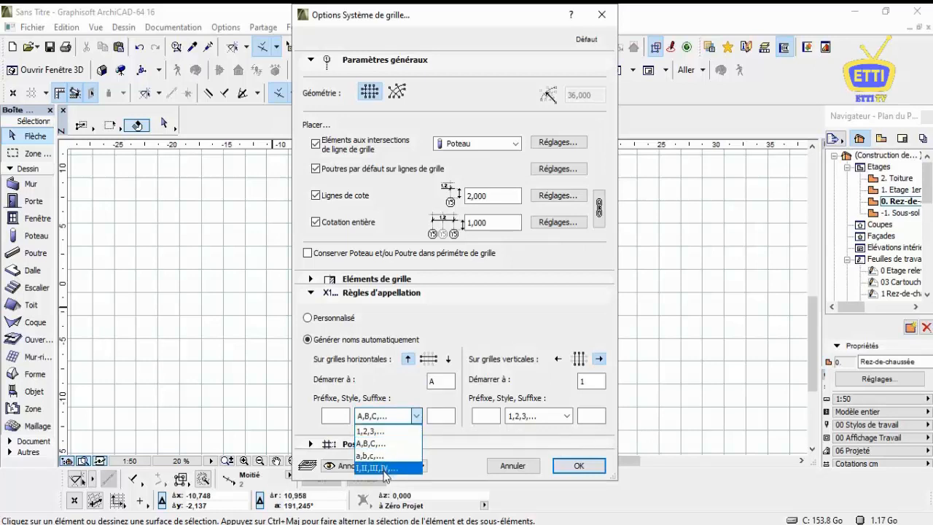
left_click(392, 396)
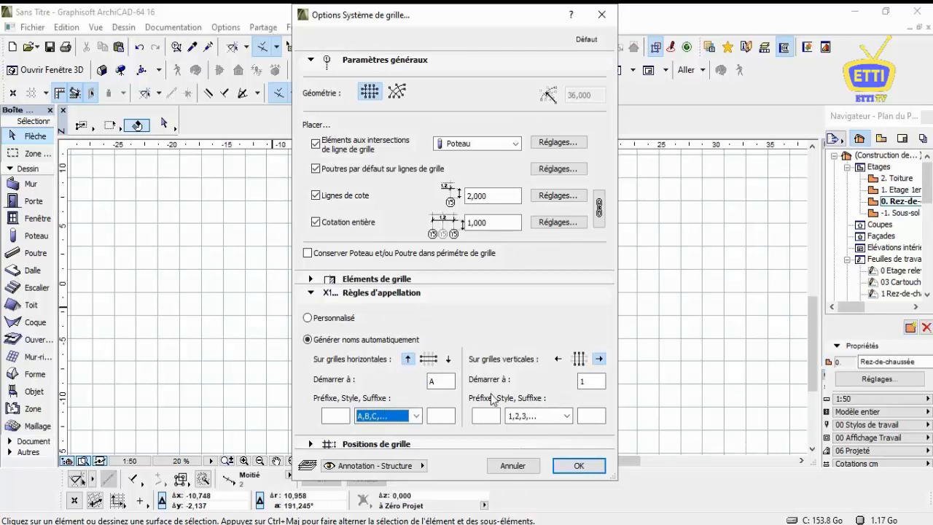
left_click(486, 413)
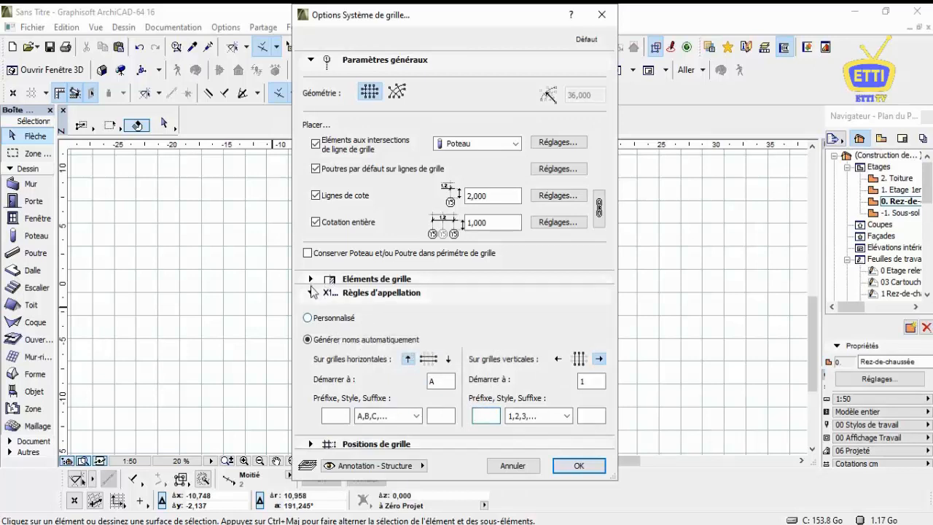
left_click(312, 292)
Set the distance of horizontal grid line D to 3,850 in the grid positions.
left_click(311, 306)
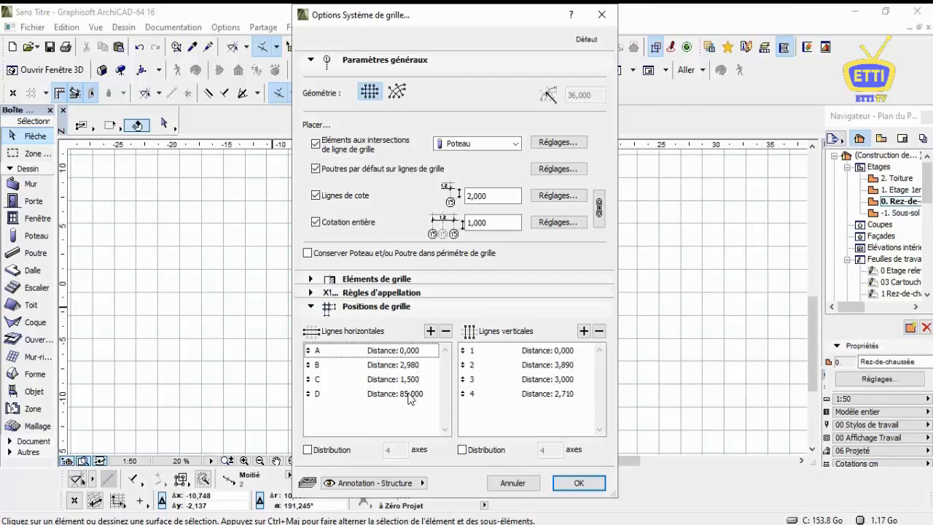
left_click(409, 394)
left_click(407, 394)
key("BackSpace")
type("3,")
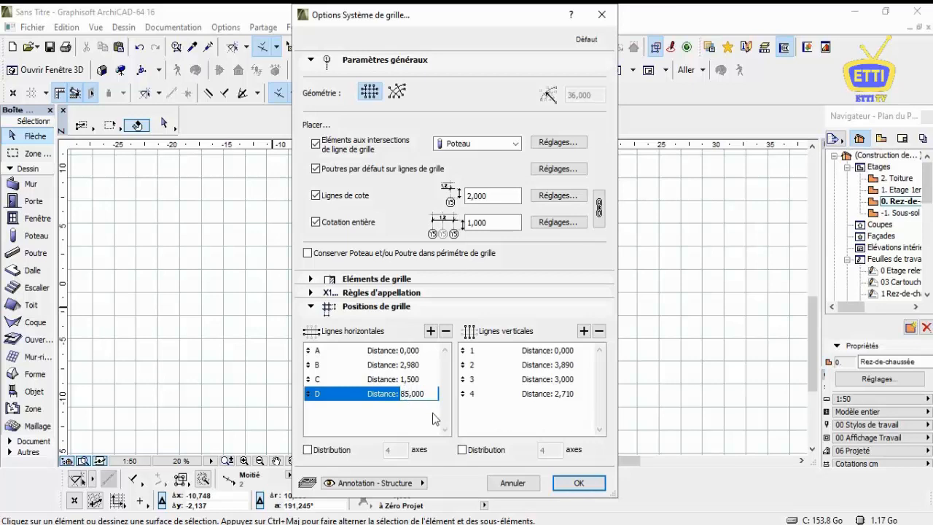
type("35,")
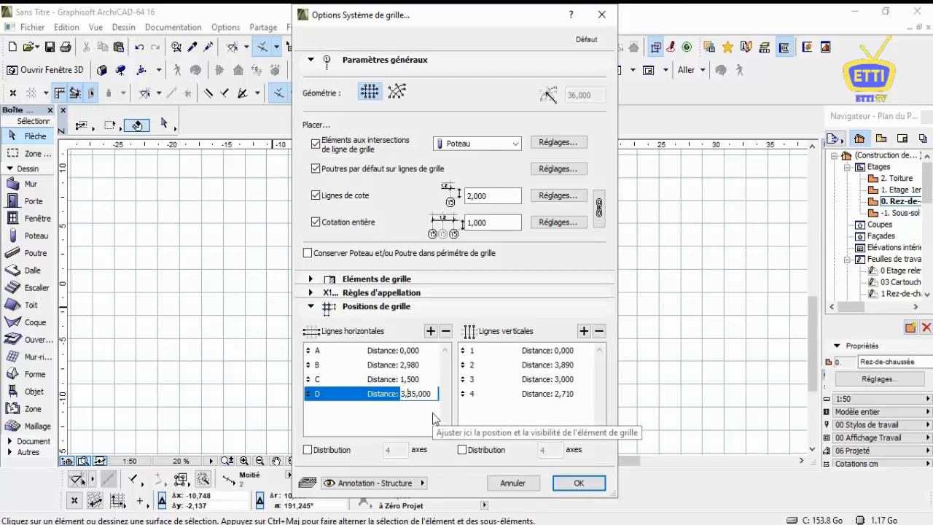
key("Return")
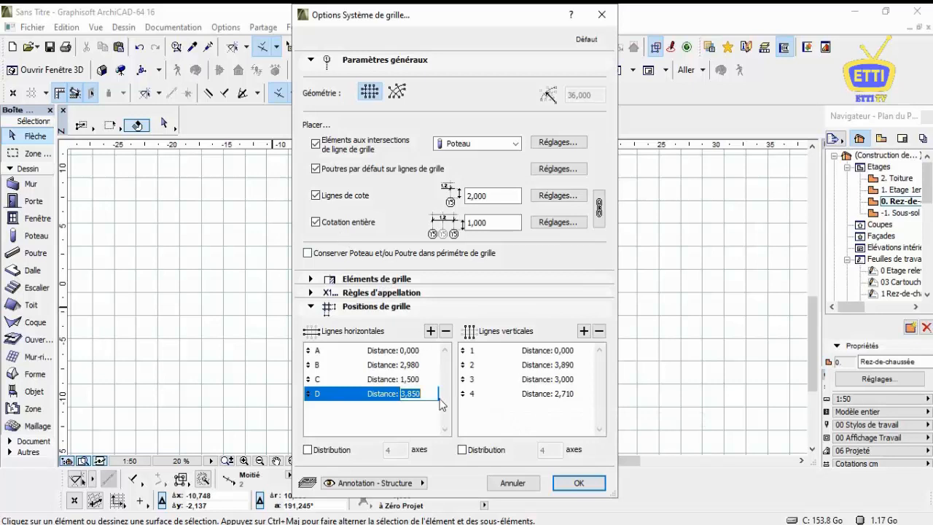
left_click(500, 419)
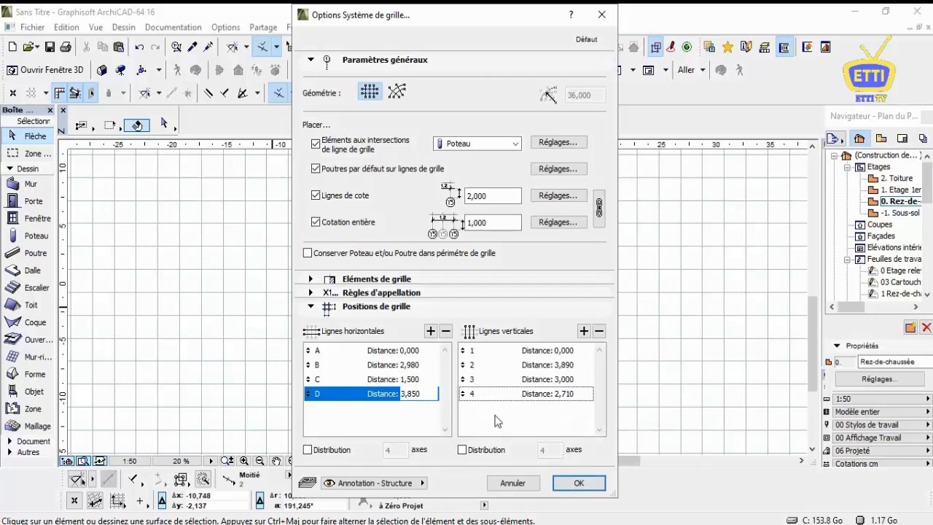
Add one vertical grid line after line 4 and one horizontal grid line after line D.
left_click(586, 331)
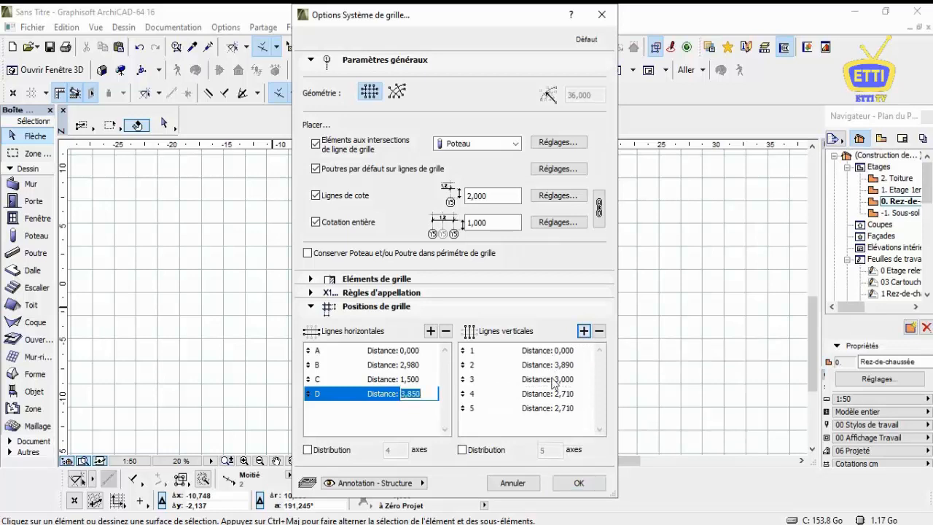
left_click(558, 408)
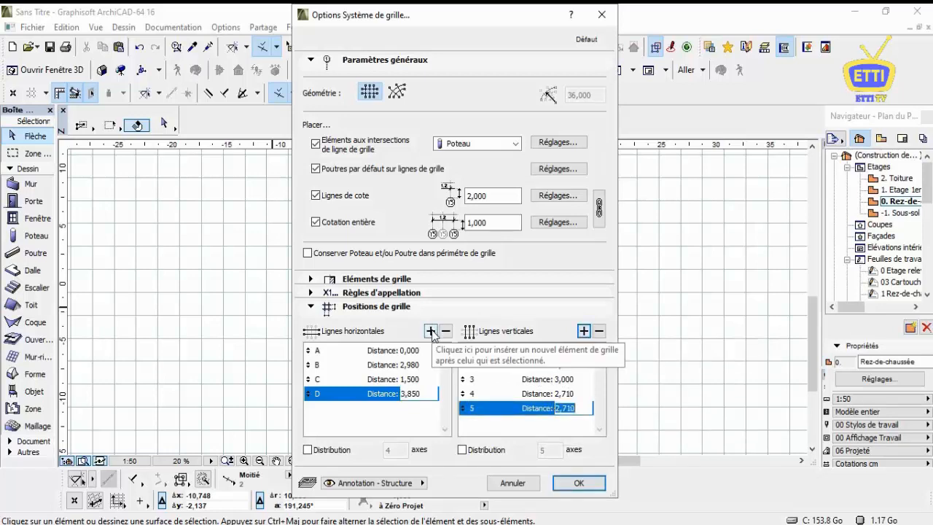
left_click(430, 332)
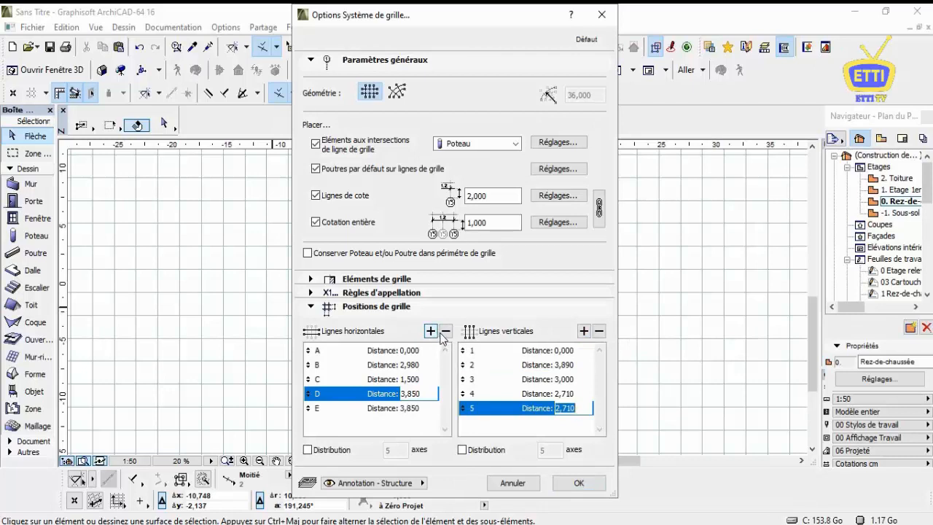
Delete horizontal grid line E and vertical grid line 5, and accept the grid system settings.
left_click(351, 410)
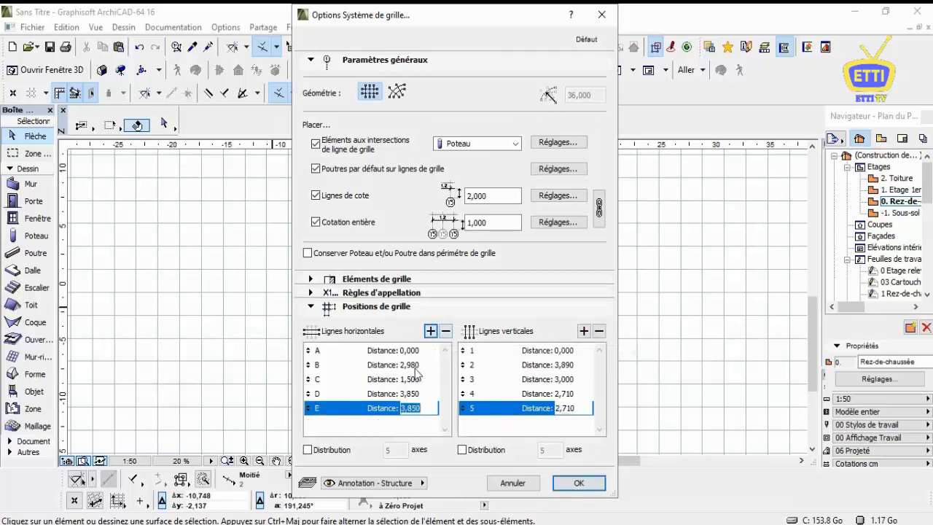
left_click(445, 331)
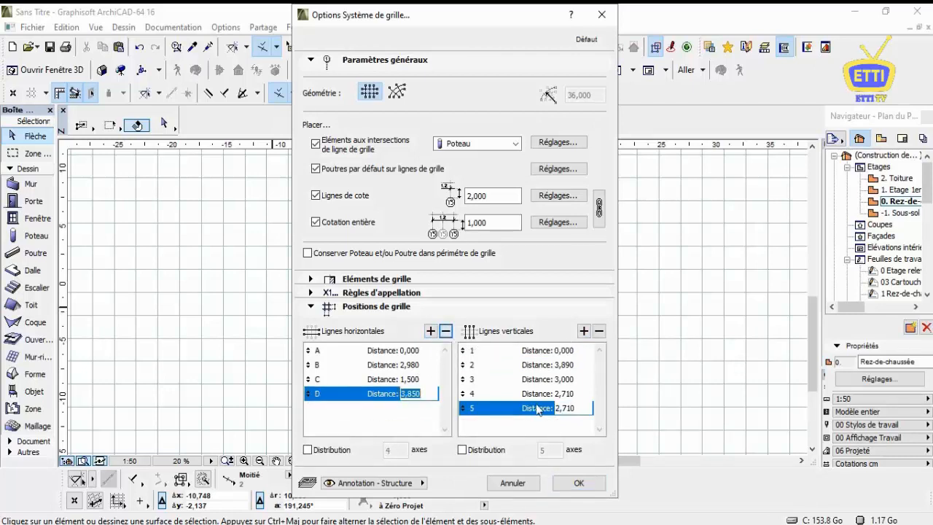
left_click(599, 332)
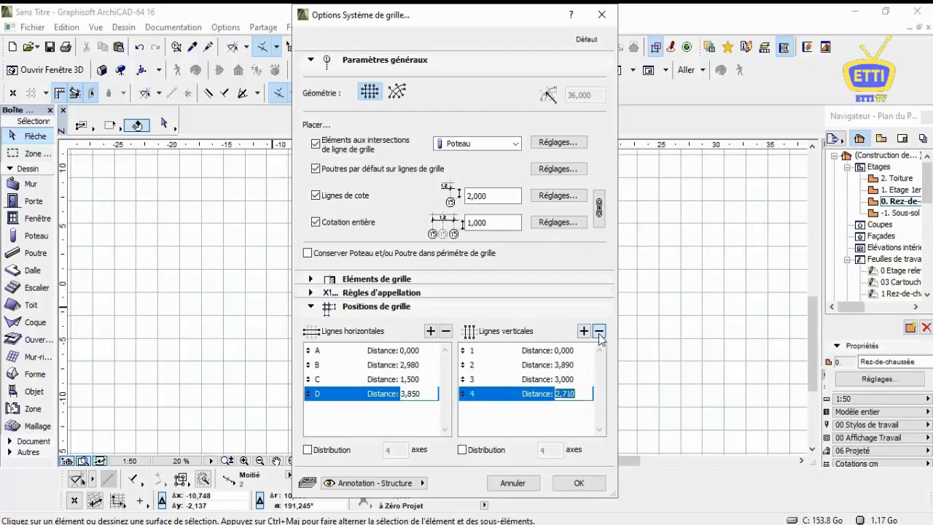
left_click(579, 483)
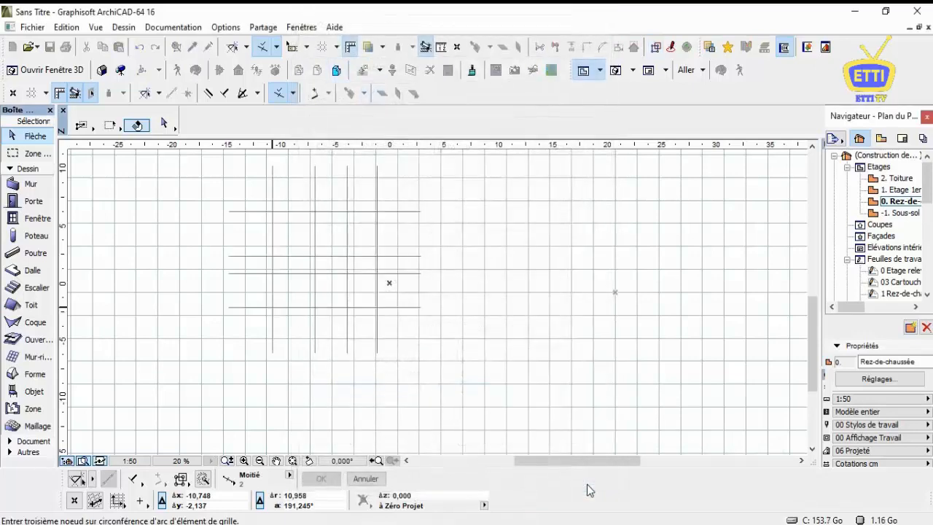
Place the configured grid system with its columns, beams and dimensions on the ground-floor plan, to the left of the project origin.
scroll(601, 346, "down", 3)
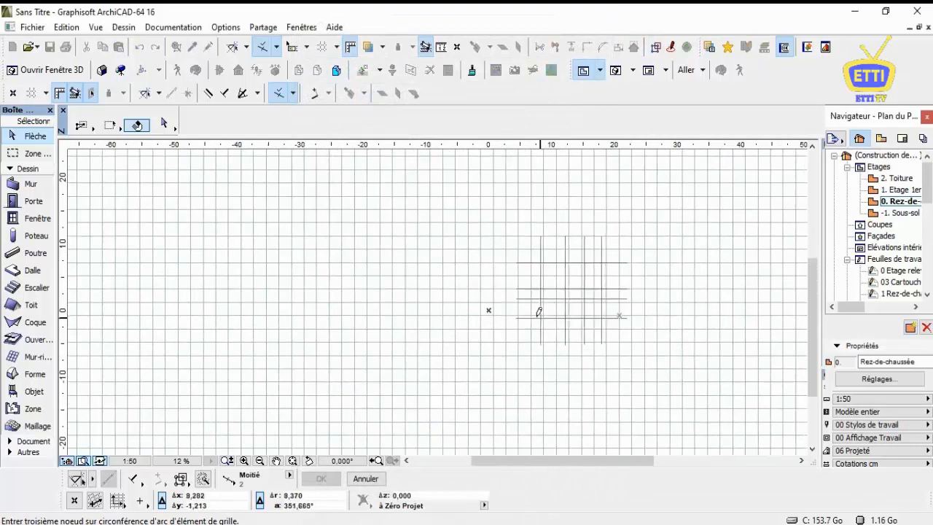
scroll(459, 295, "up", 3)
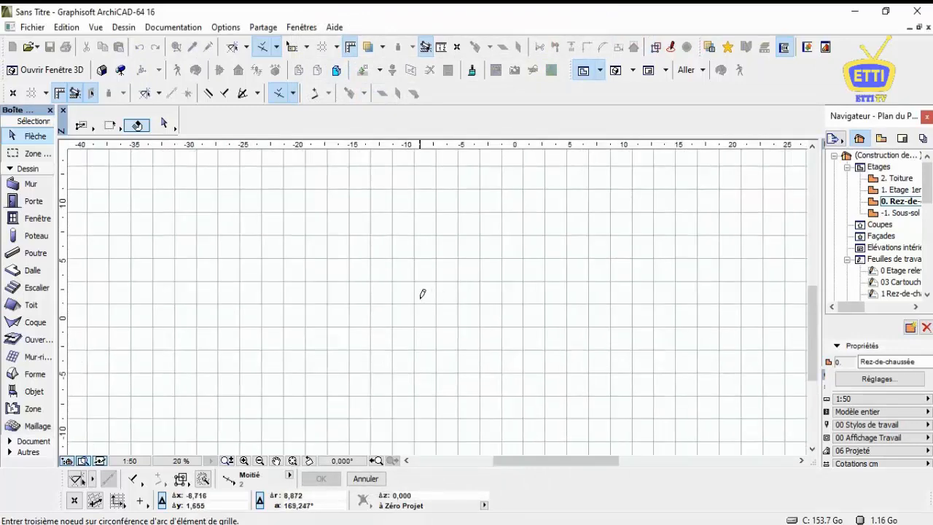
left_click(421, 295)
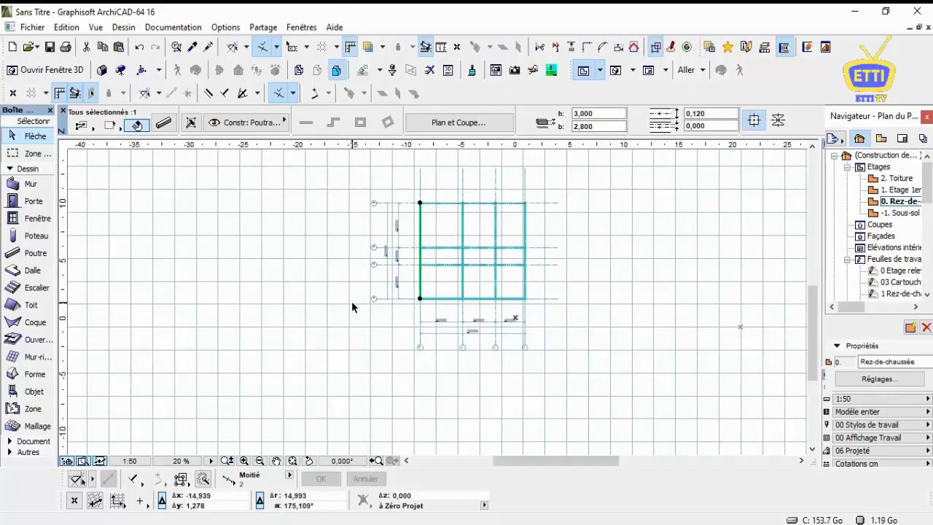
key("Escape")
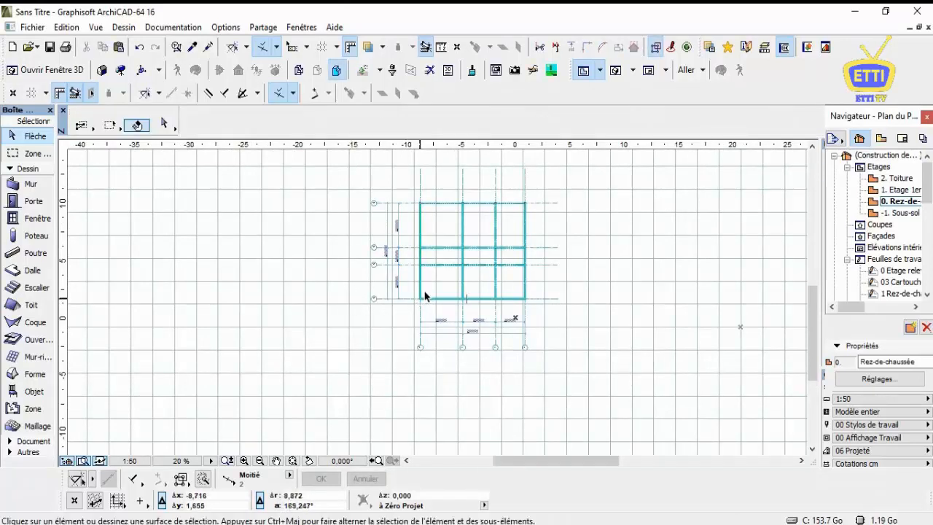
scroll(425, 295, "up", 2)
scroll(443, 333, "up", 2)
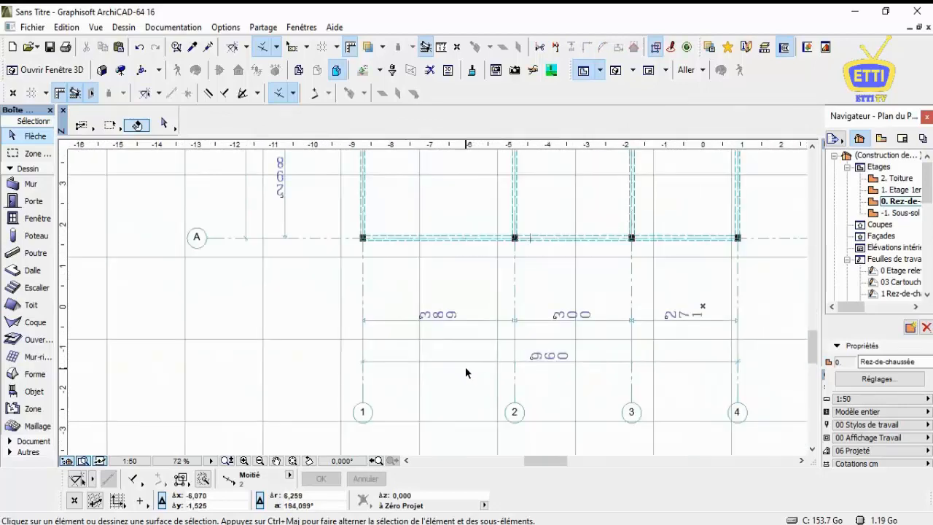
scroll(459, 357, "down", 1)
middle_click_drag(380, 315, 445, 367)
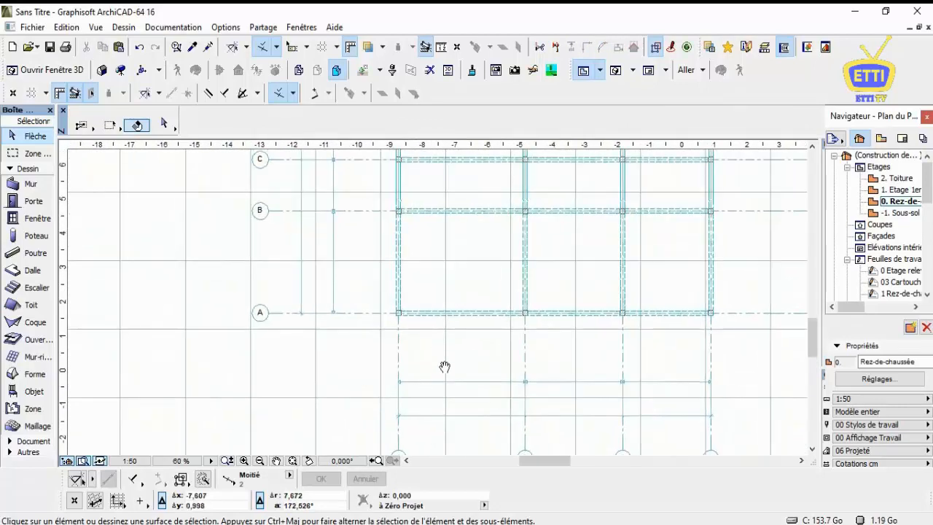
scroll(445, 367, "down", 3)
left_click(31, 184)
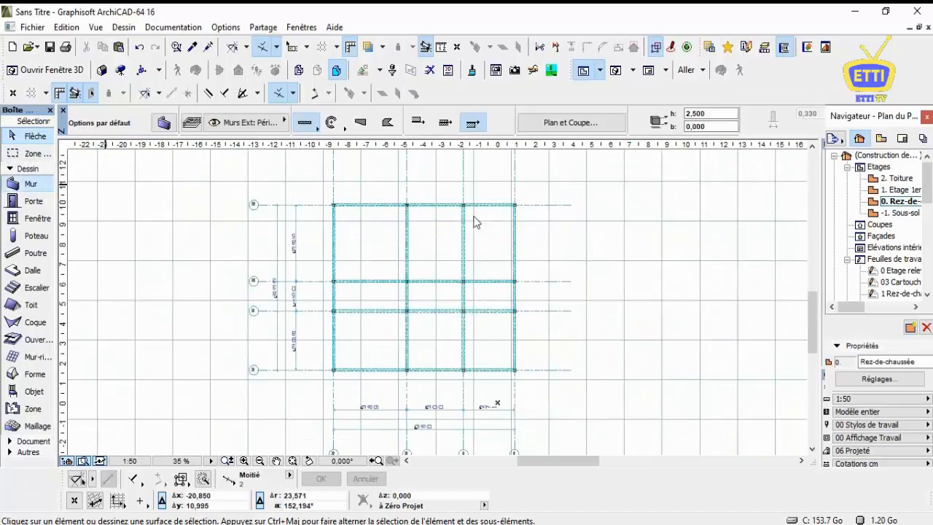
scroll(464, 202, "up", 4)
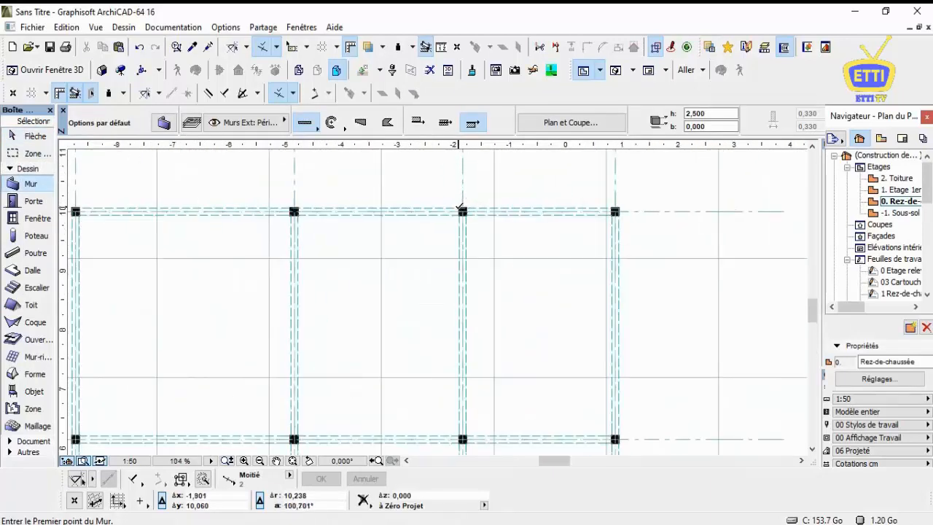
left_click(462, 211)
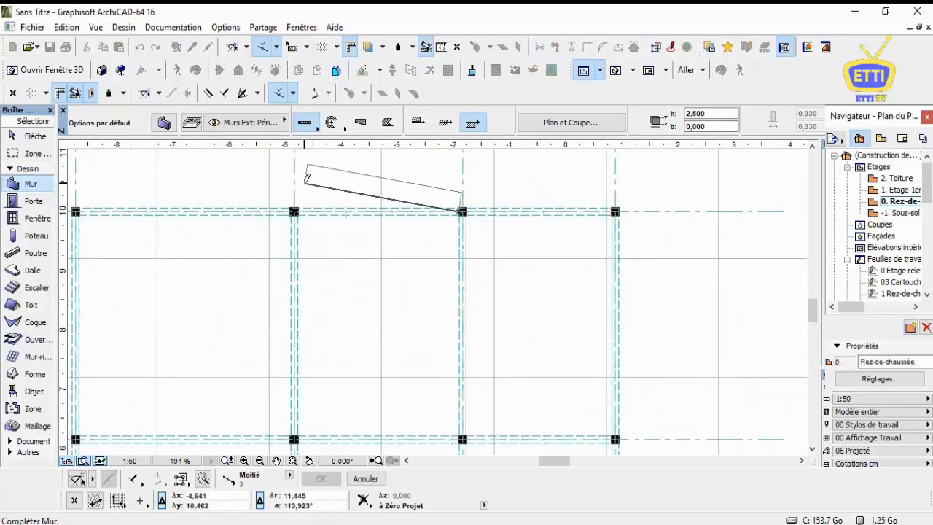
key("Escape")
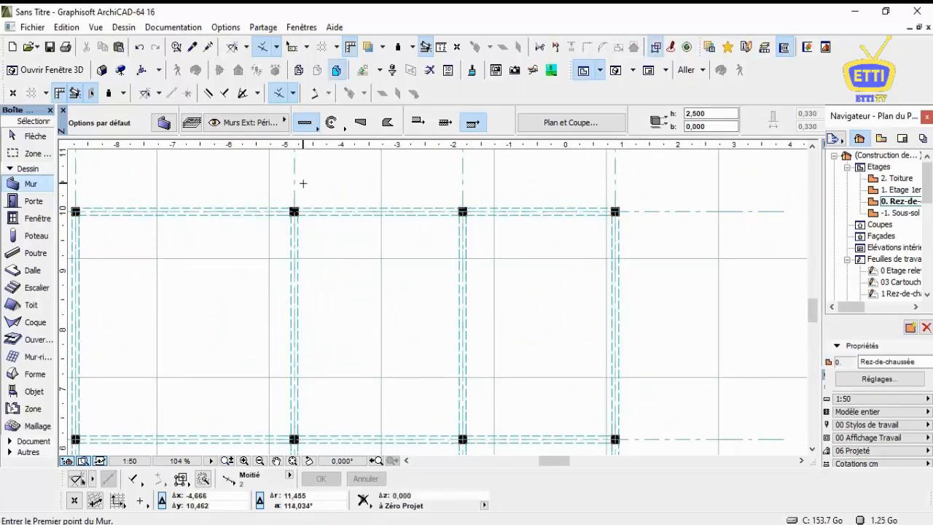
scroll(303, 182, "down", 3)
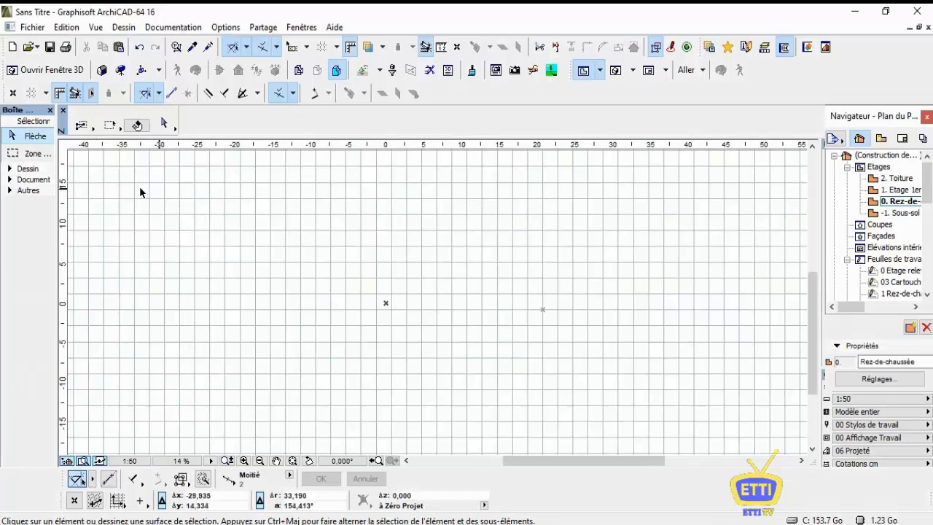
Place the PDF file RIAD LOT 81 from the desktop as a drawing on the ground-floor plan with the Drawing tool (Dessin).
left_click(10, 169)
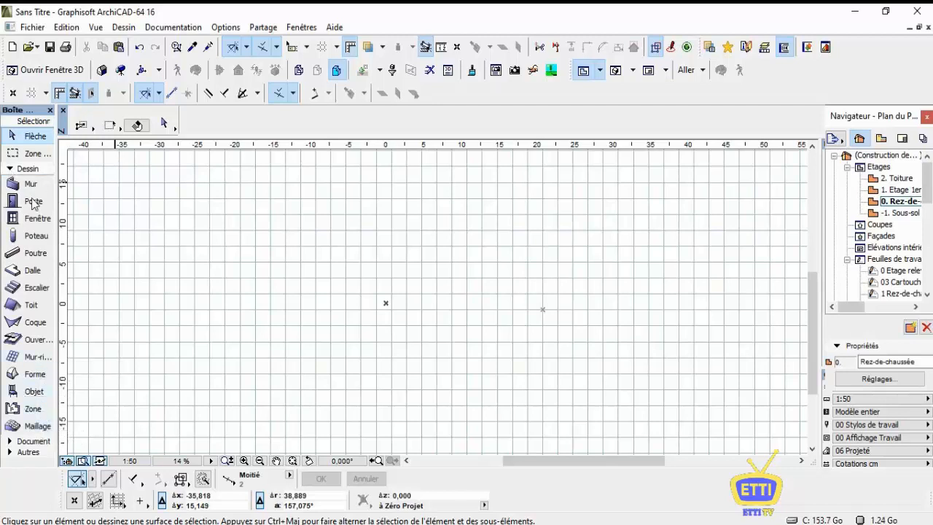
left_click(11, 169)
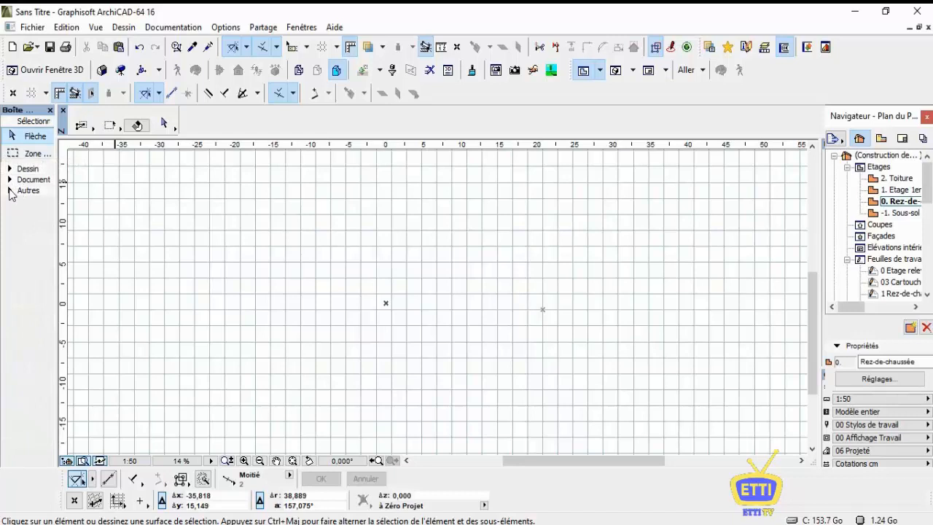
left_click(10, 191)
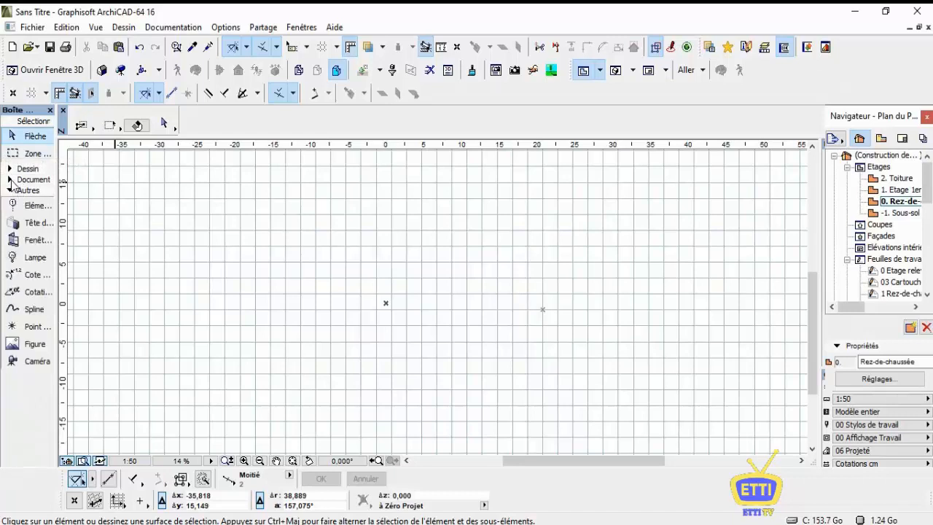
left_click(10, 179)
left_click(29, 332)
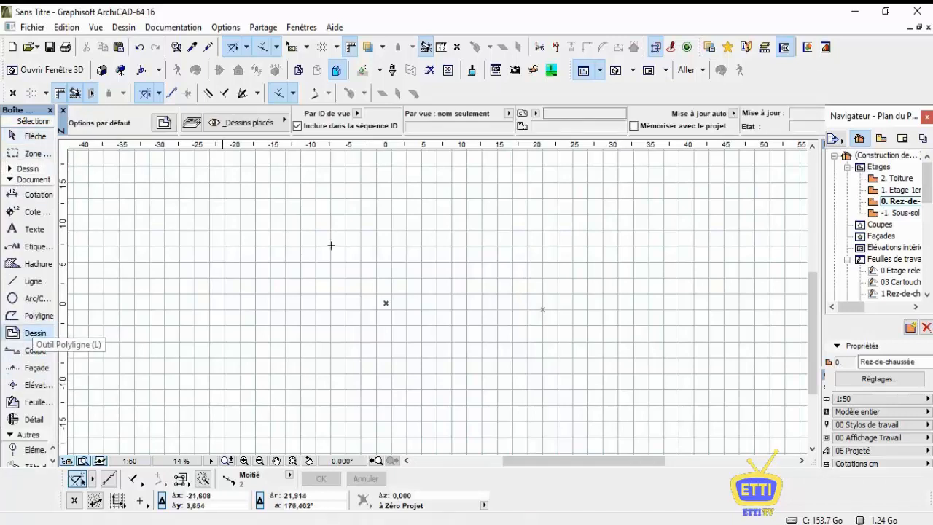
left_click(279, 267)
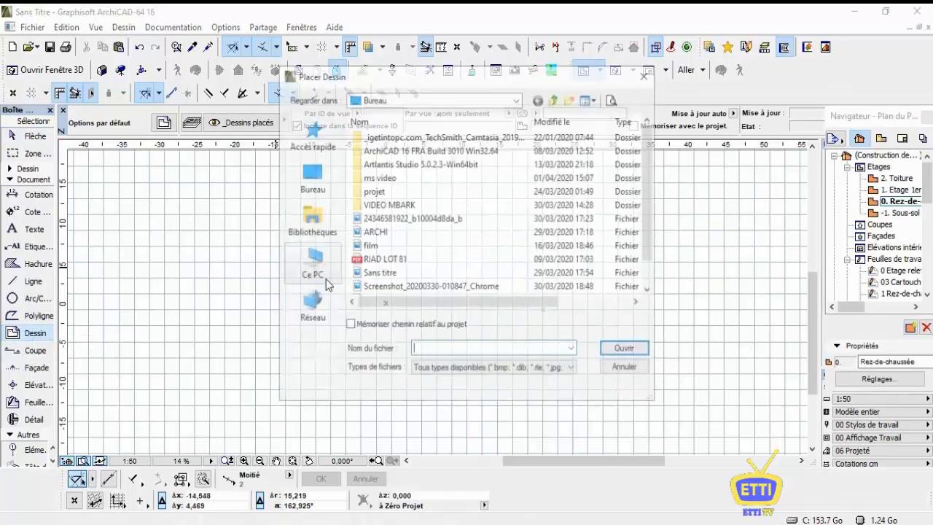
left_click(386, 261)
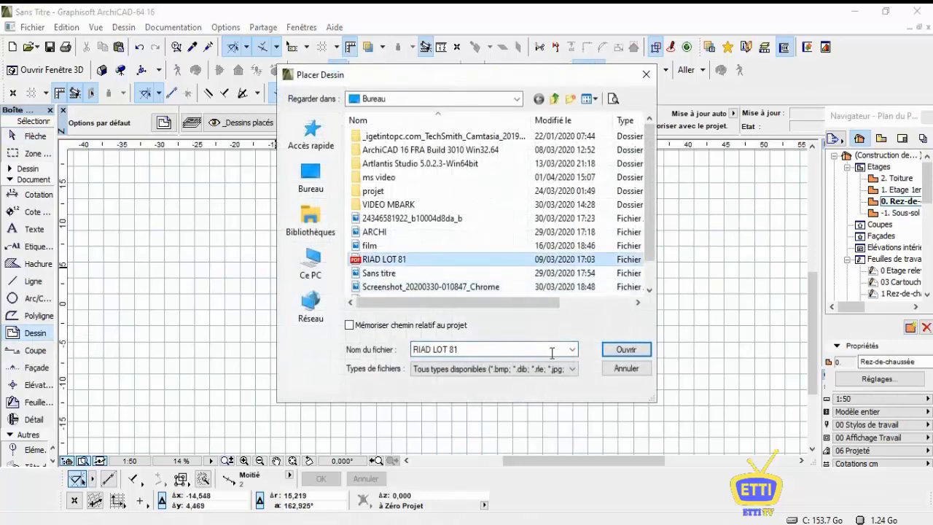
left_click(623, 351)
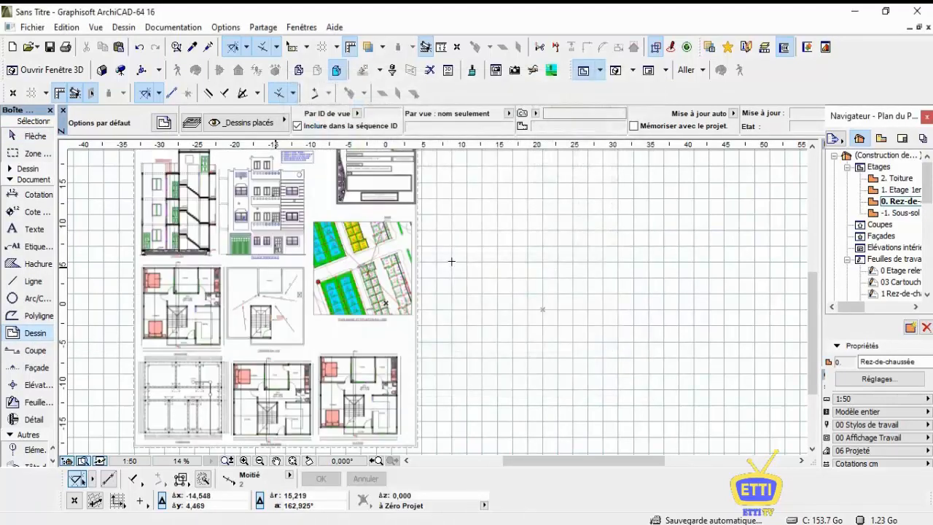
scroll(455, 261, "down", 2)
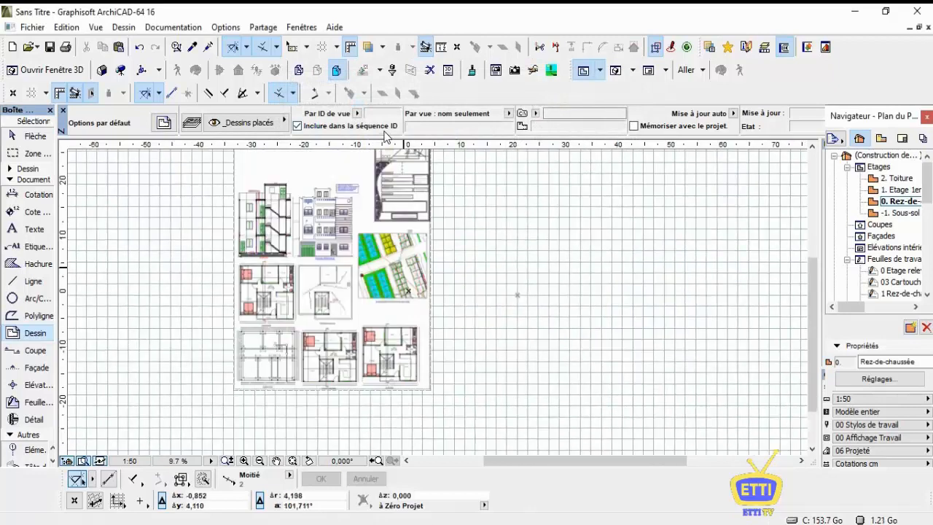
key("Escape")
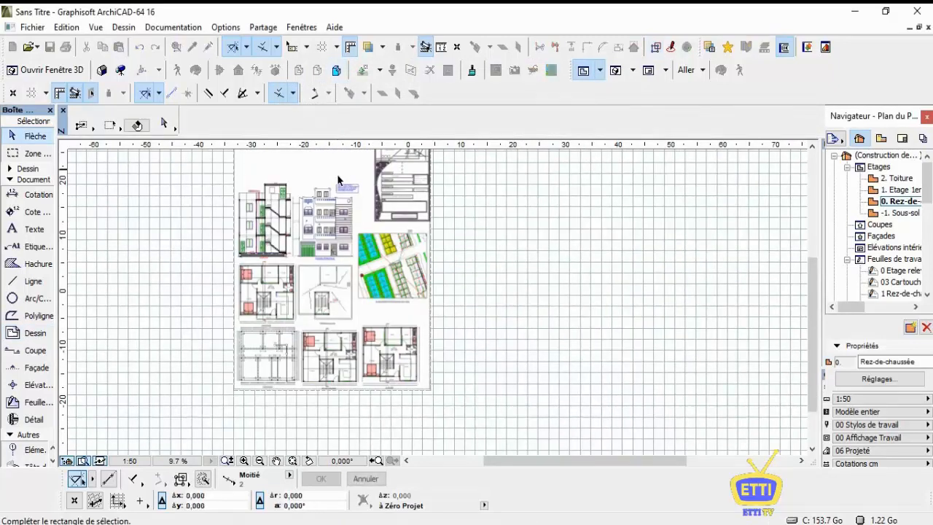
Crop the frame of the placed RIAD LOT 81 drawing to just the middle floor plan of the sheet's bottom row.
scroll(337, 179, "down", 2)
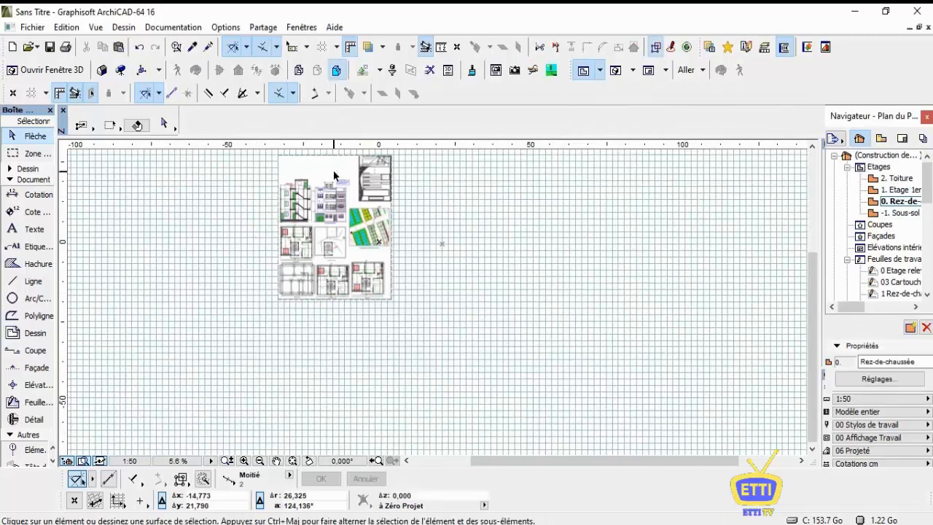
left_click(295, 162)
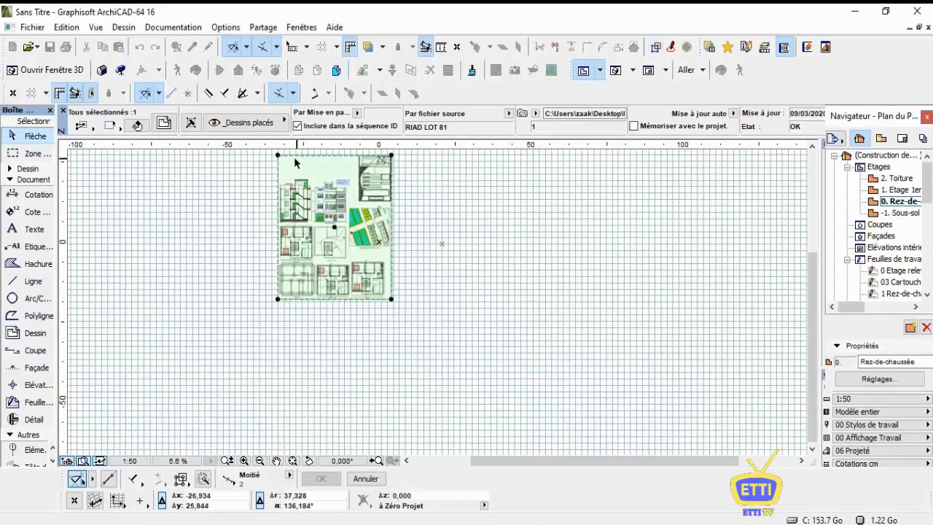
left_click(391, 299)
left_click(327, 211)
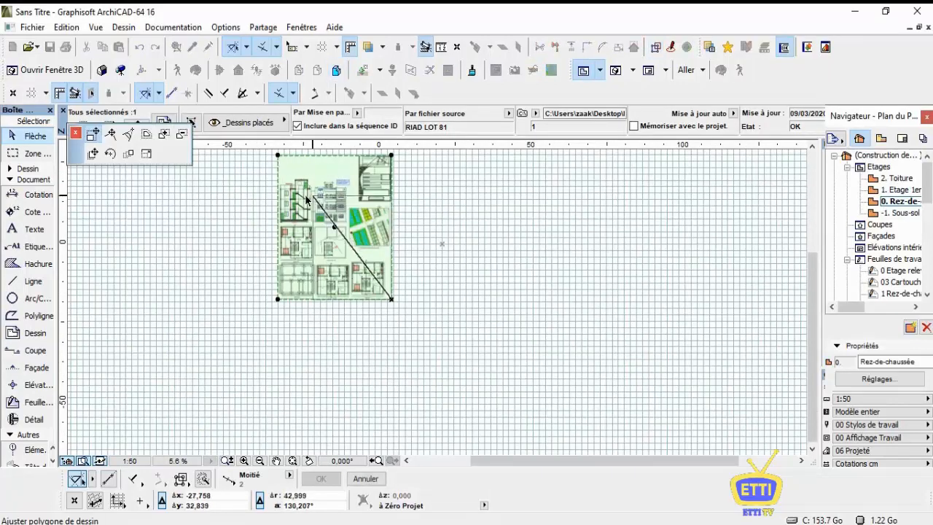
scroll(307, 281, "up", 5)
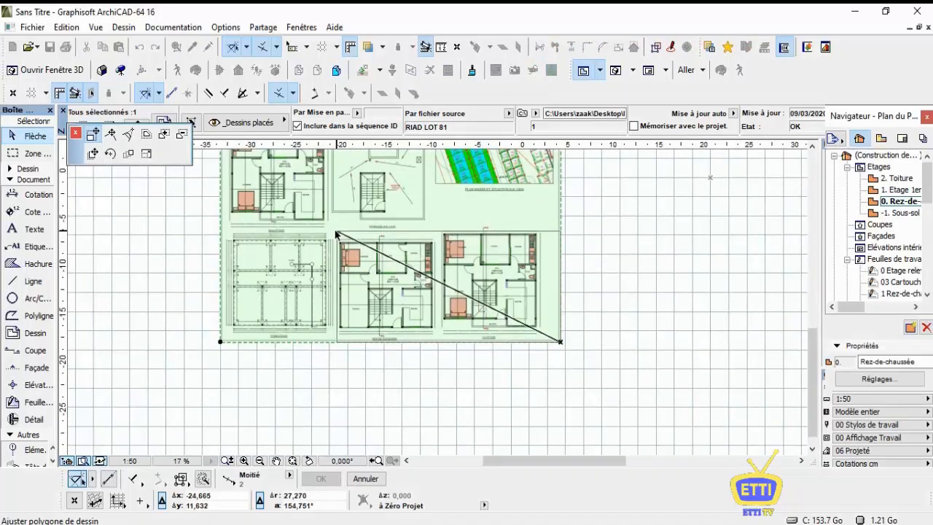
left_click(335, 233)
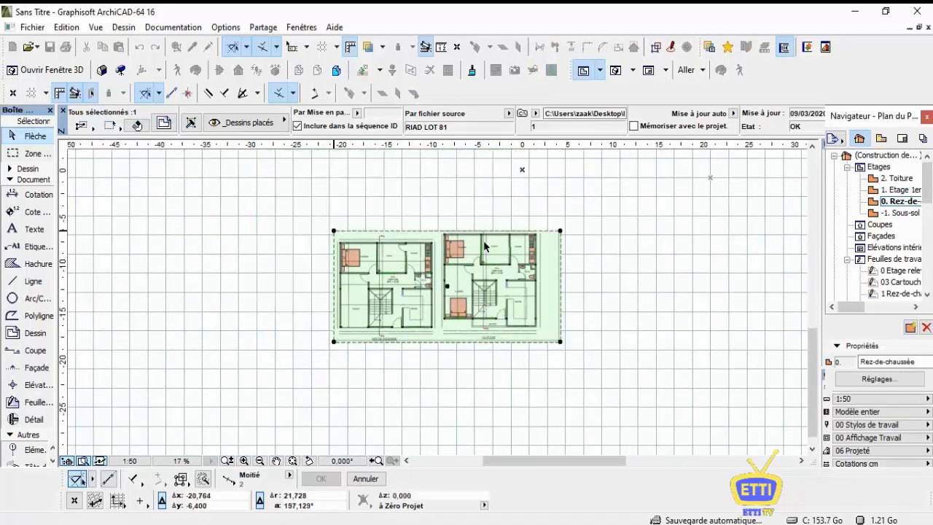
left_click(561, 232)
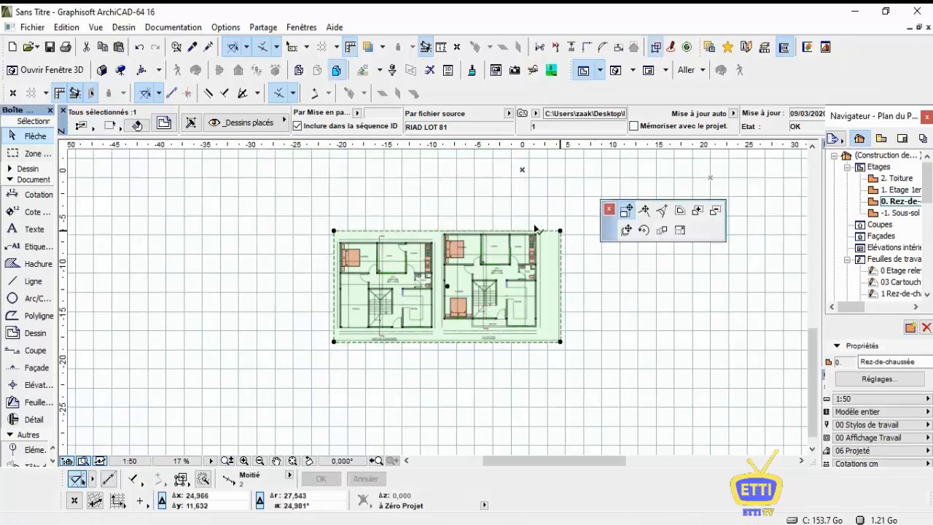
left_click(442, 233)
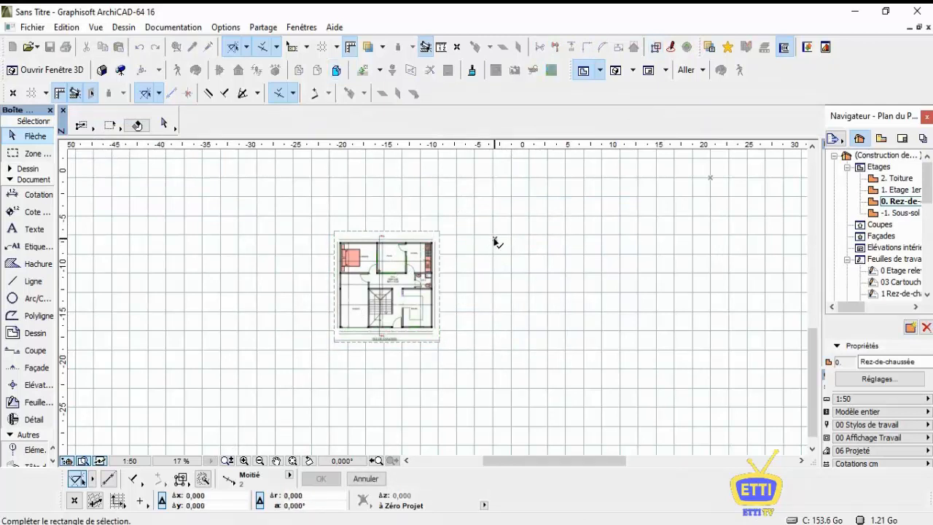
In the storey settings, set the heights of the Rez-de-chaussée and Etage 1er storeys to 3.00 m.
left_click(873, 380)
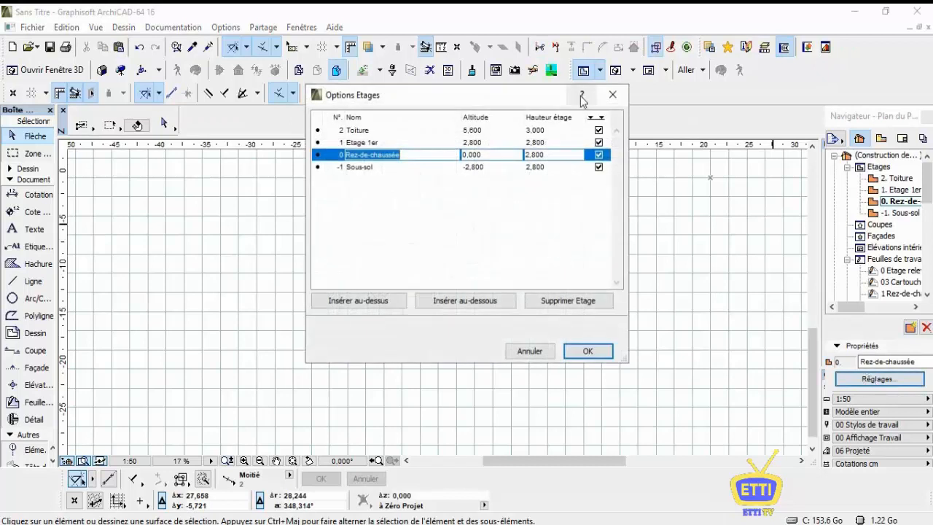
left_click(547, 156)
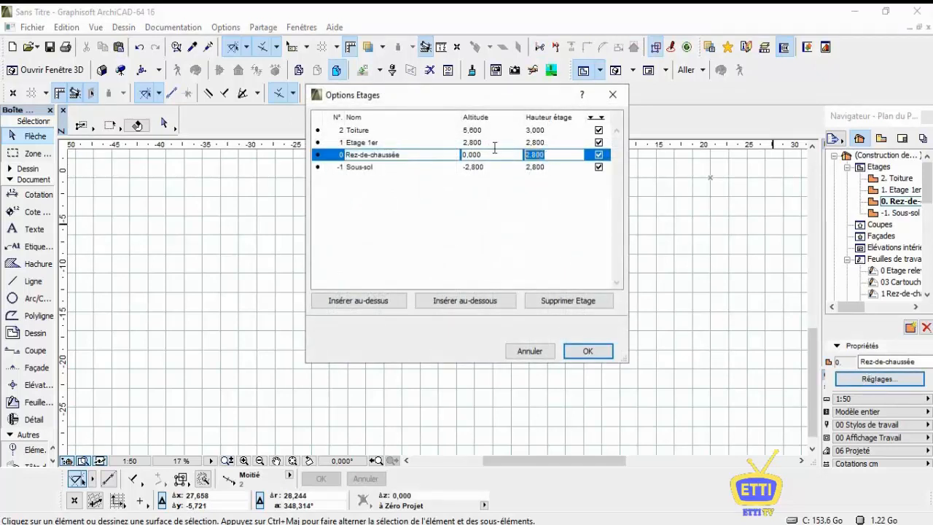
type("3,00")
left_click(545, 143)
left_click(545, 143)
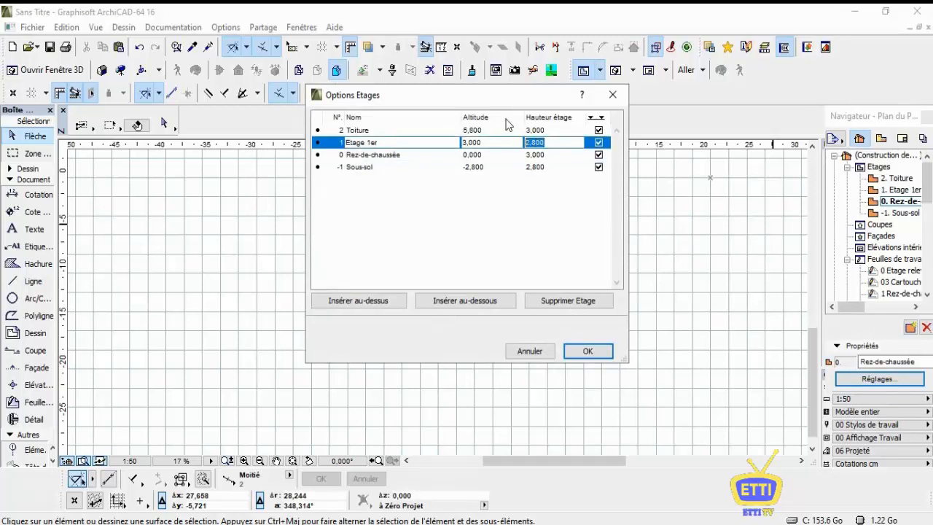
type("3,00")
Set the Toiture storey's height to 1.200 m and try inserting a new storey below it.
left_click(553, 131)
left_click(552, 129)
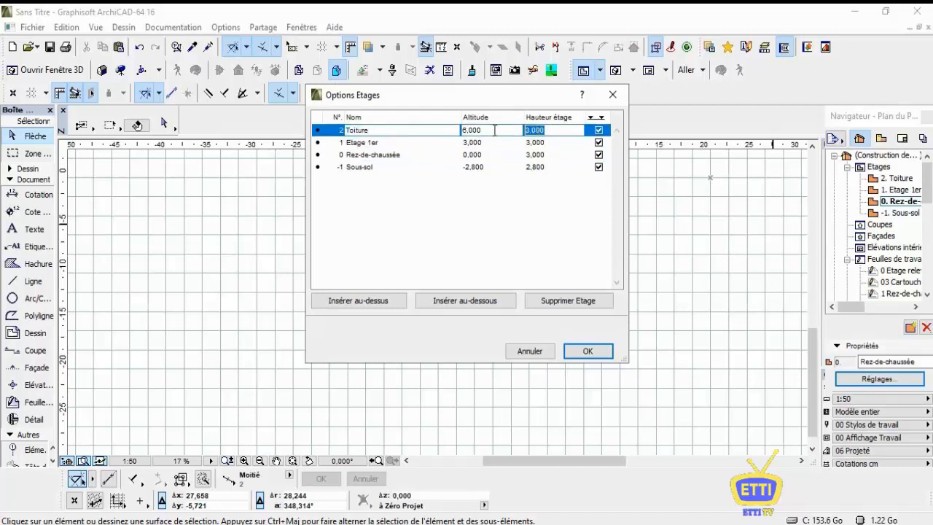
type("1,200")
key("Return")
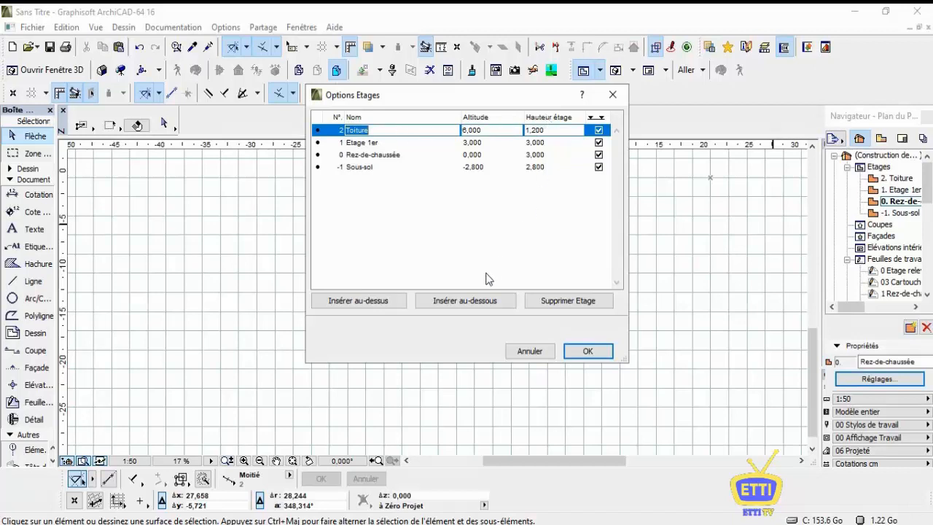
left_click(452, 307)
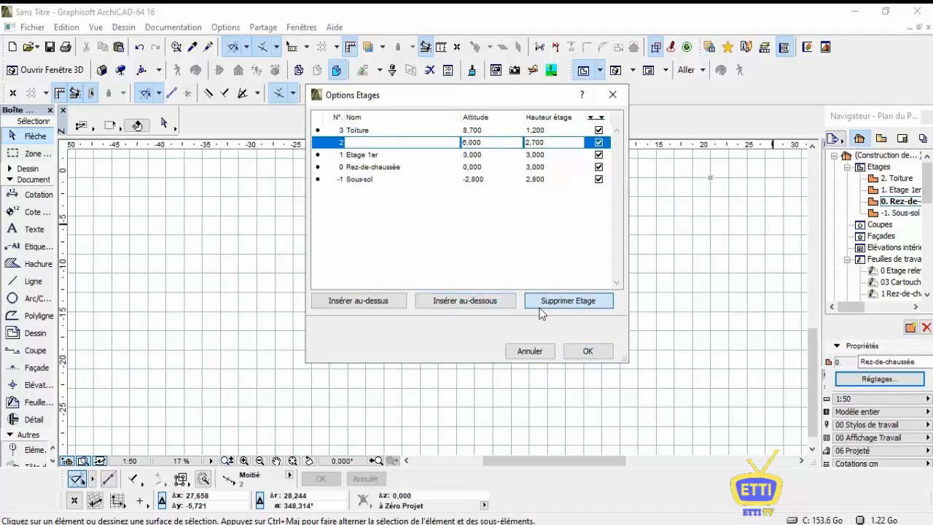
left_click(557, 301)
Insert a storey above Toiture, rename storey 2 as 2 Etage and name the new storey 3 toiture.
left_click(390, 306)
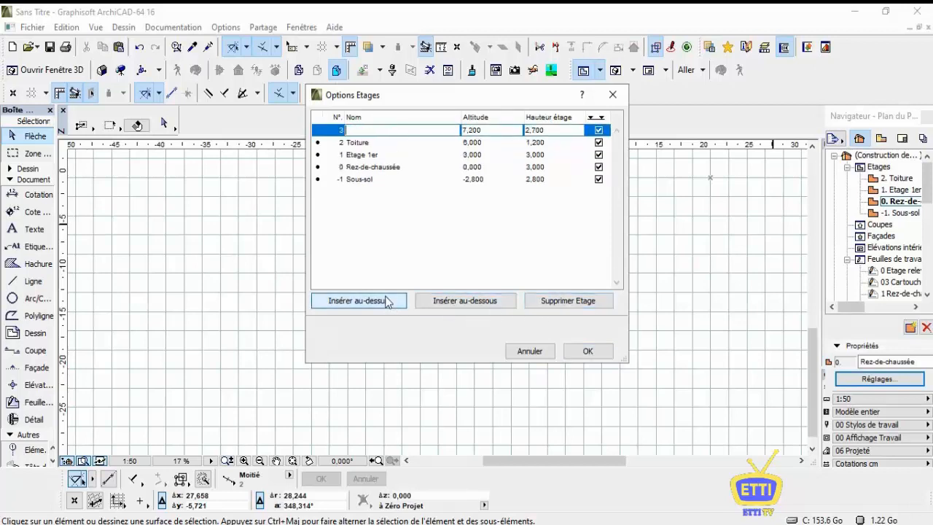
left_click(388, 142)
double_click(388, 142)
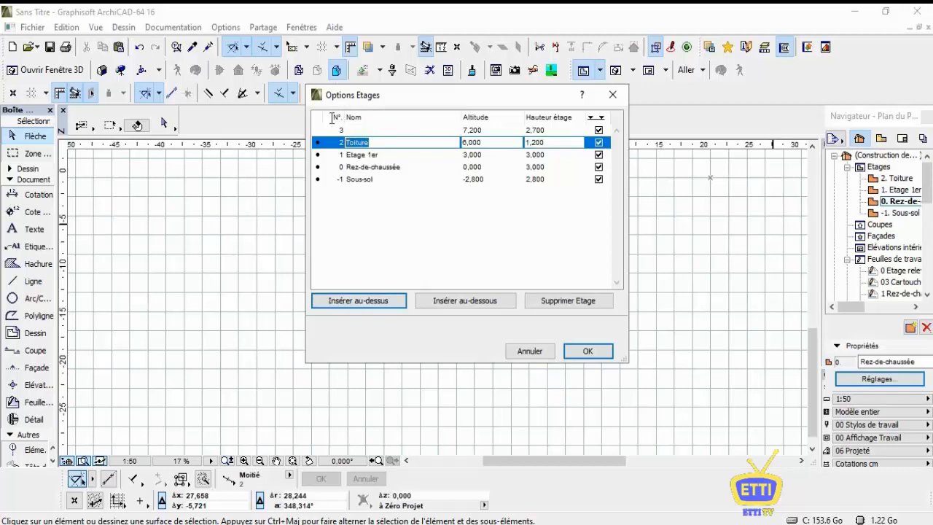
left_click(392, 142)
left_click_drag(391, 142, 321, 130)
type("2 Etage")
left_click(349, 131)
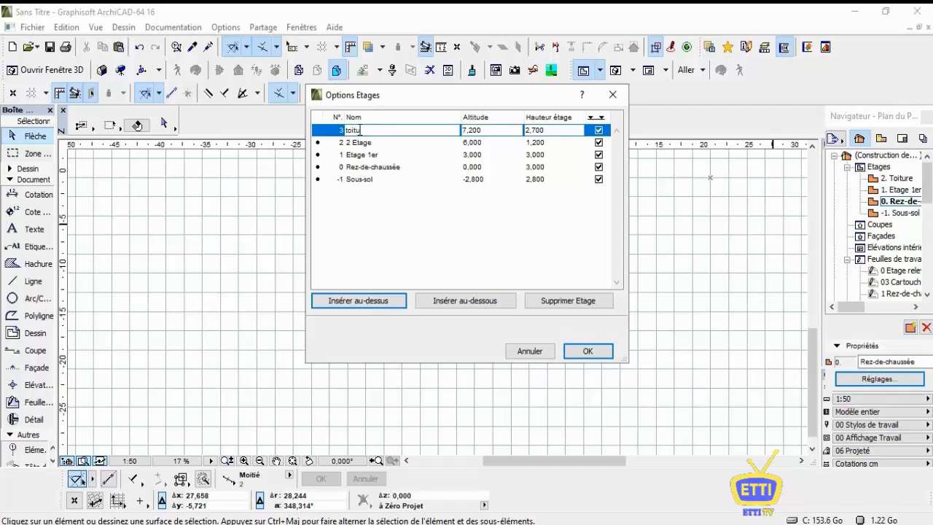
Set the storey height of 2 Etage to 3 m and that of toiture to 1.20 m.
left_click(541, 143)
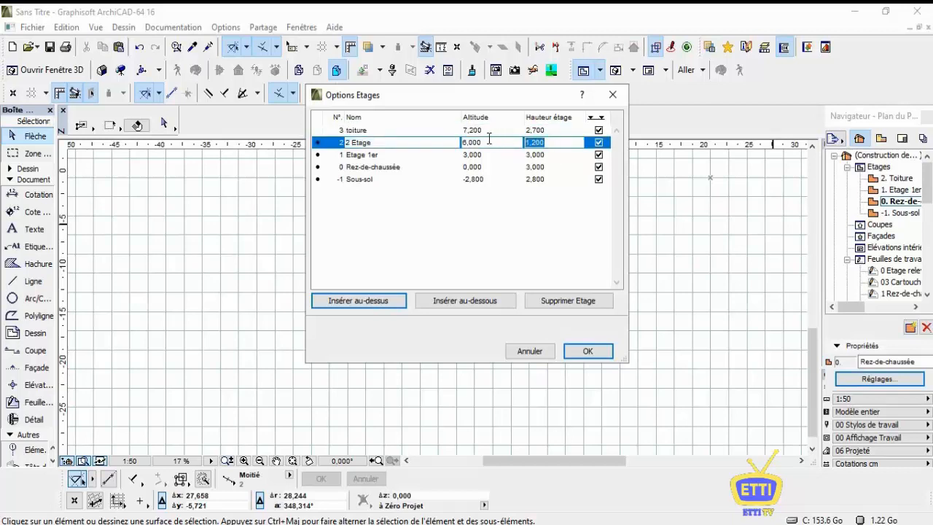
type("3")
left_click(546, 131)
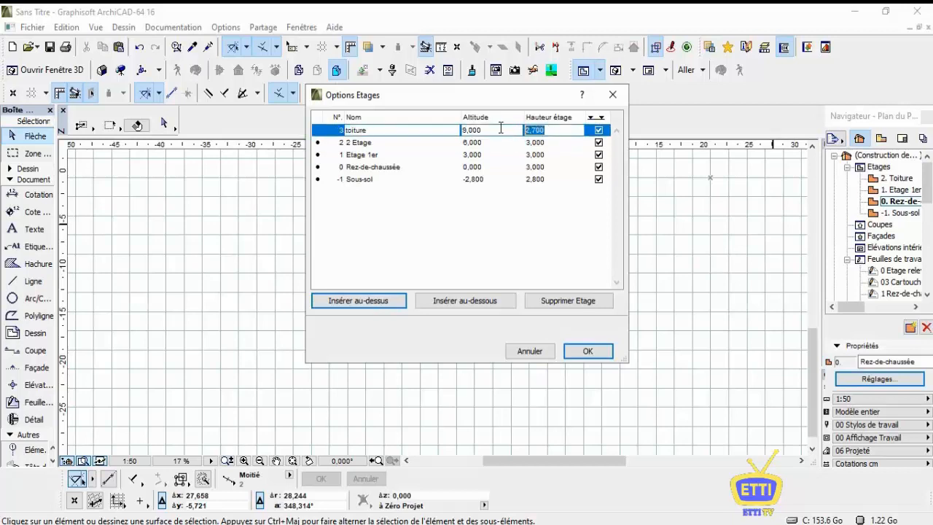
type("1,20")
key("Tab")
Delete the Sous-sol storey and accept the storey settings, confirming the deletion.
left_click(495, 181)
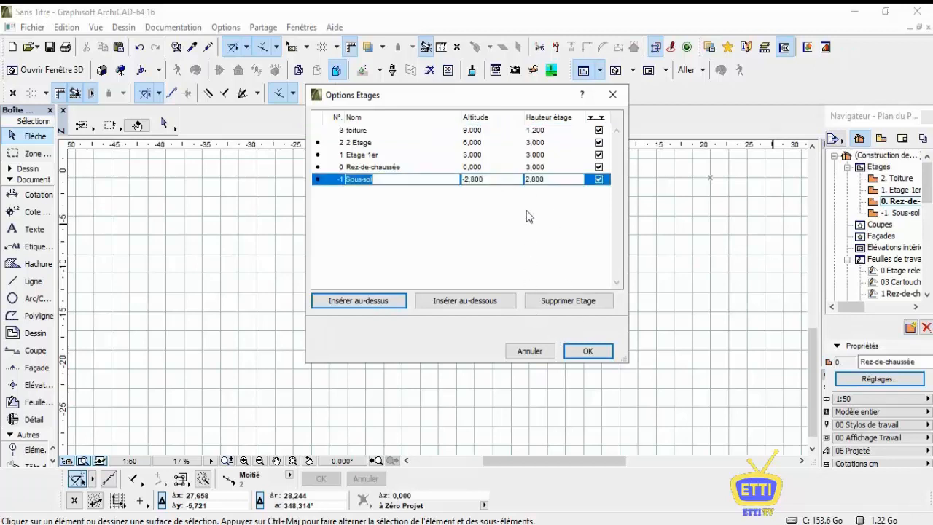
left_click(552, 301)
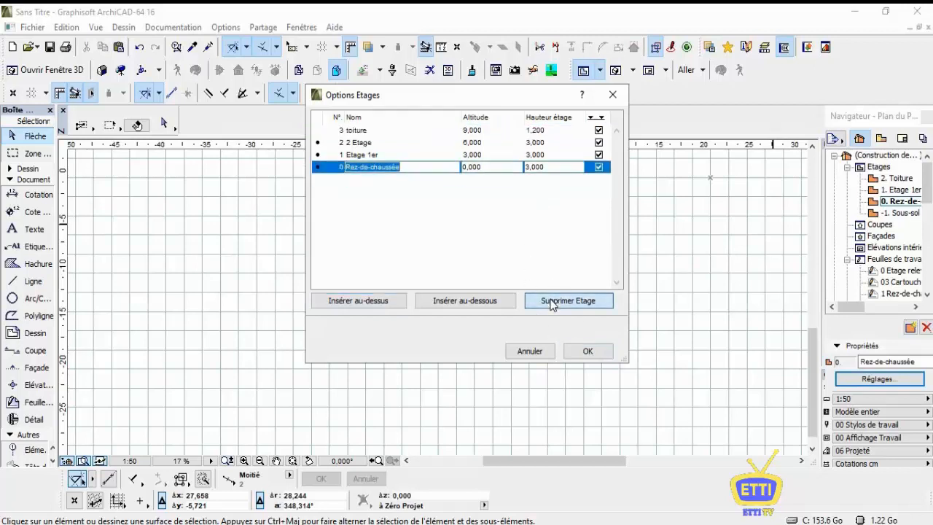
left_click(545, 168)
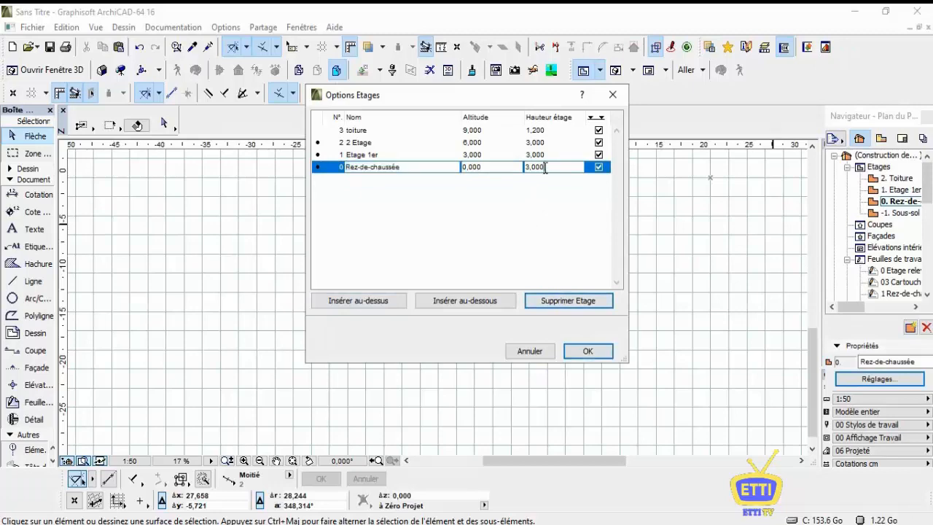
left_click(574, 350)
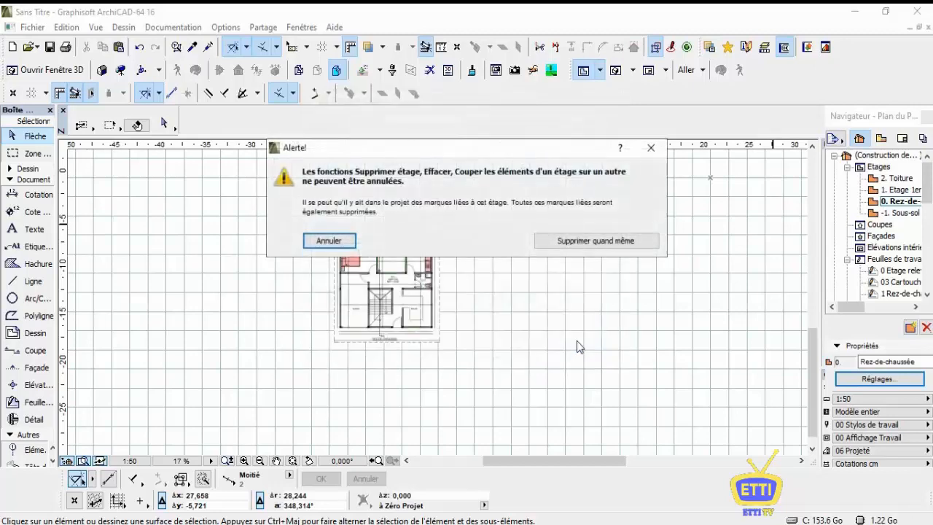
left_click(596, 240)
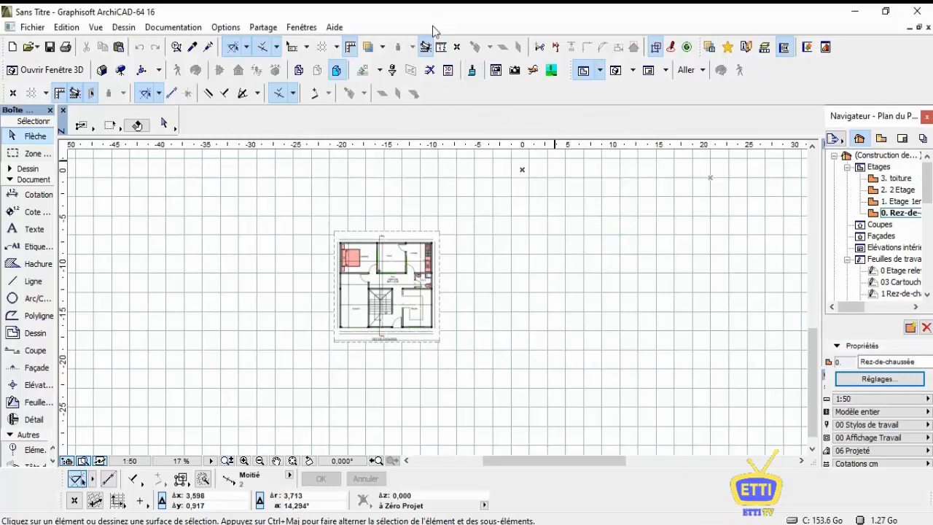
In the project's working units, set both the model unit and the angular unit to 2 decimals.
left_click(307, 31)
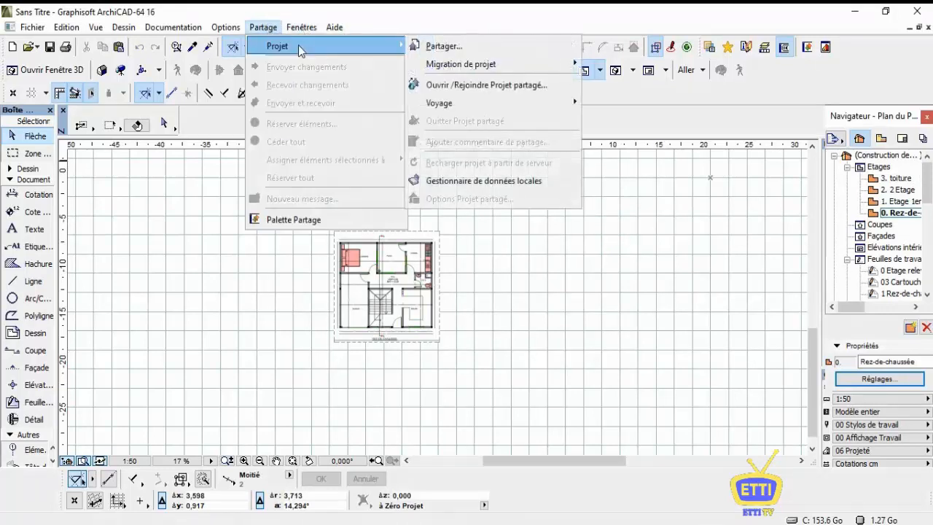
mouse_move(222, 27)
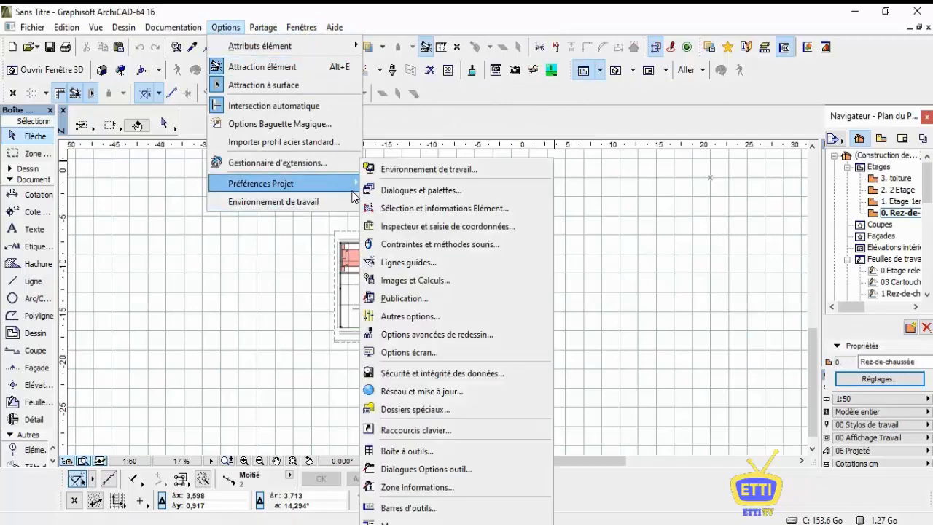
left_click(375, 186)
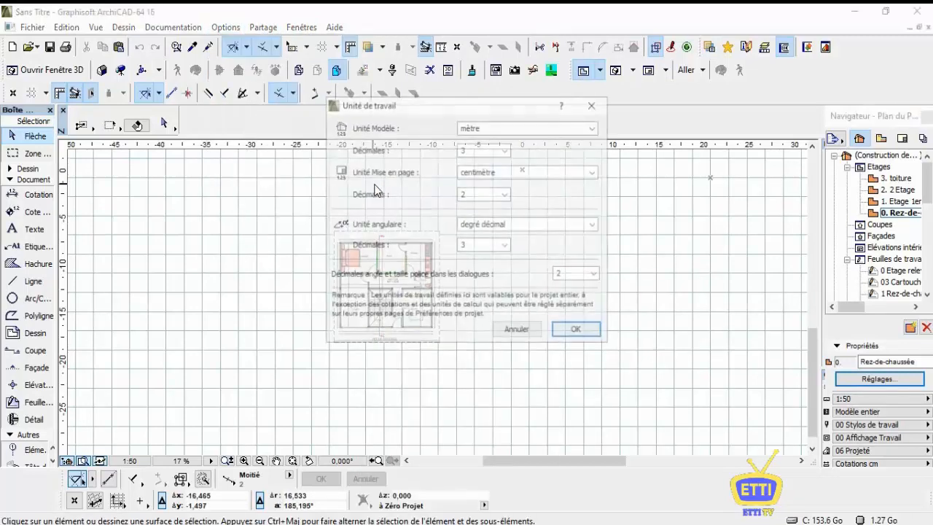
left_click(487, 153)
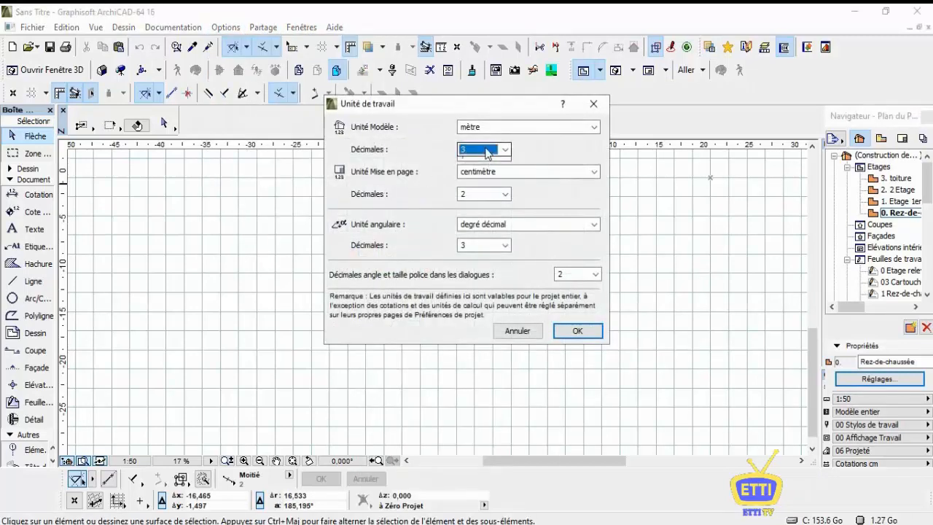
left_click(465, 183)
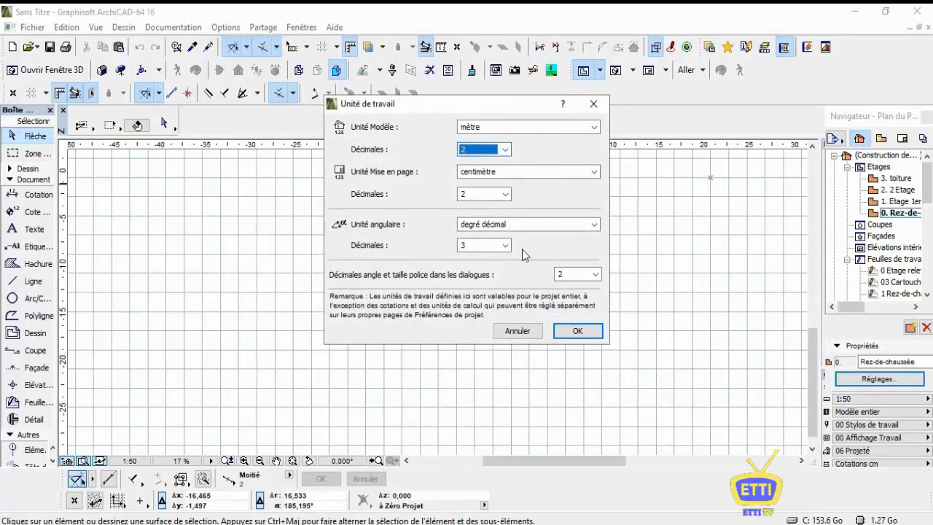
left_click(494, 247)
left_click(488, 278)
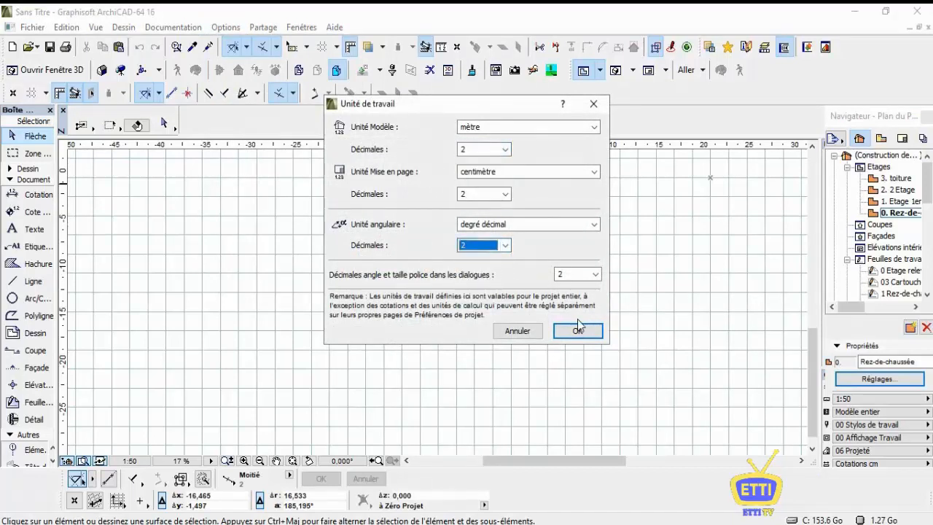
left_click(582, 339)
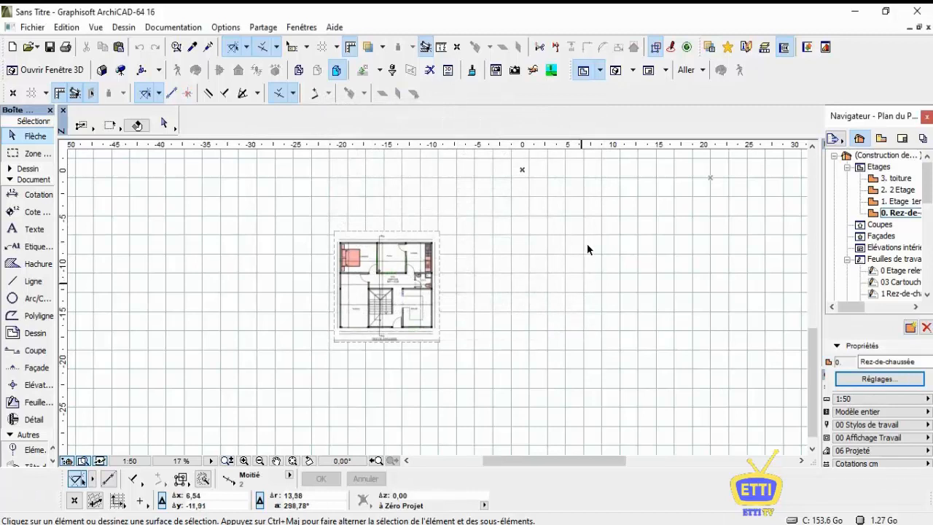
Choose the Wall tool (Mur) and set its default wall height to 3.00 m.
scroll(587, 243, "down", 1)
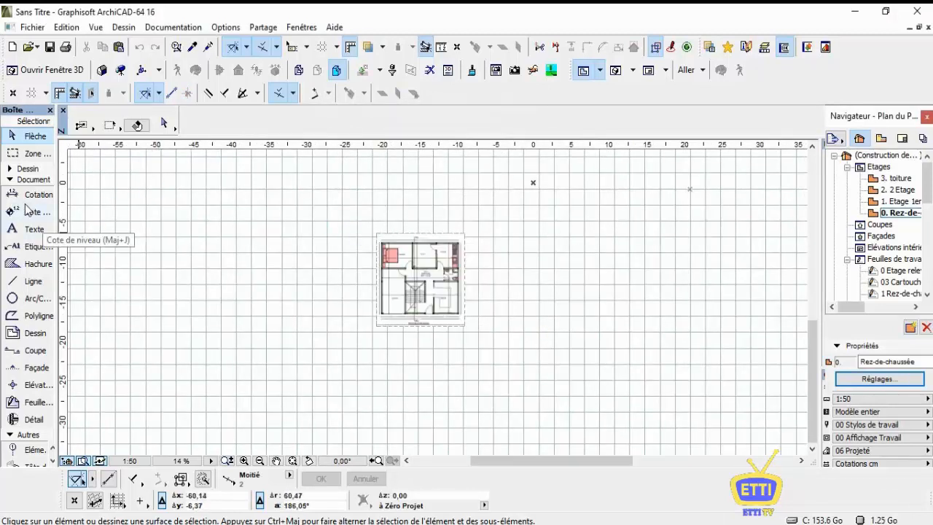
left_click(11, 174)
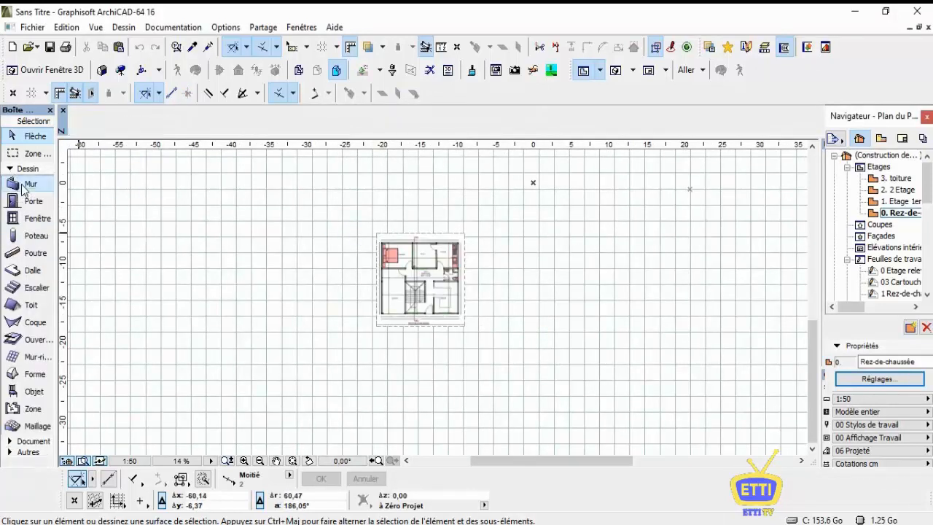
left_click(31, 184)
left_click(163, 122)
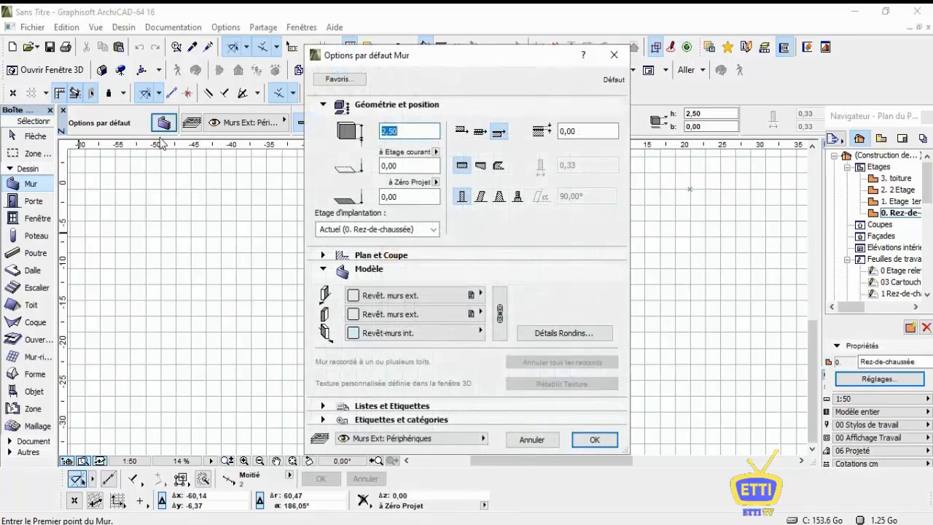
type("3,0")
Set the default wall's cut fill to Briques ciment and its thickness to 0.15 m, and accept the wall settings.
left_click(391, 257)
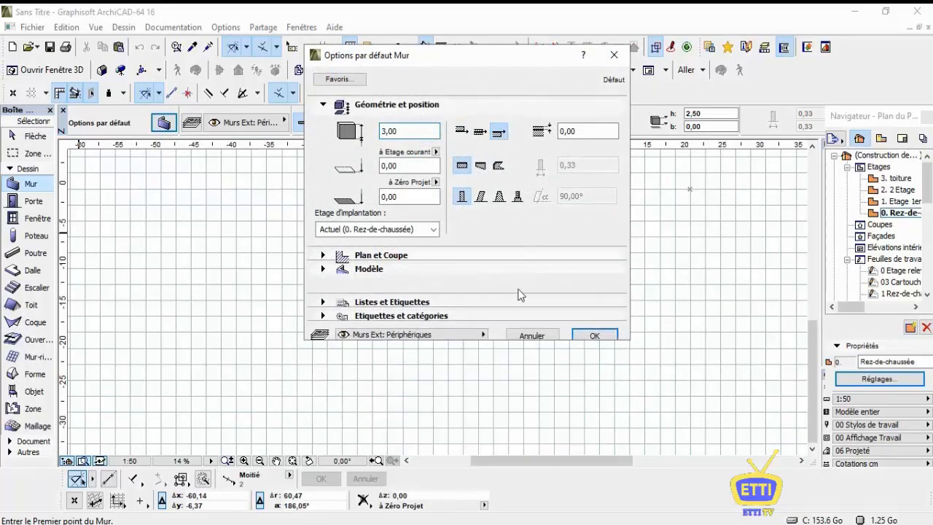
scroll(544, 312, "down", 3)
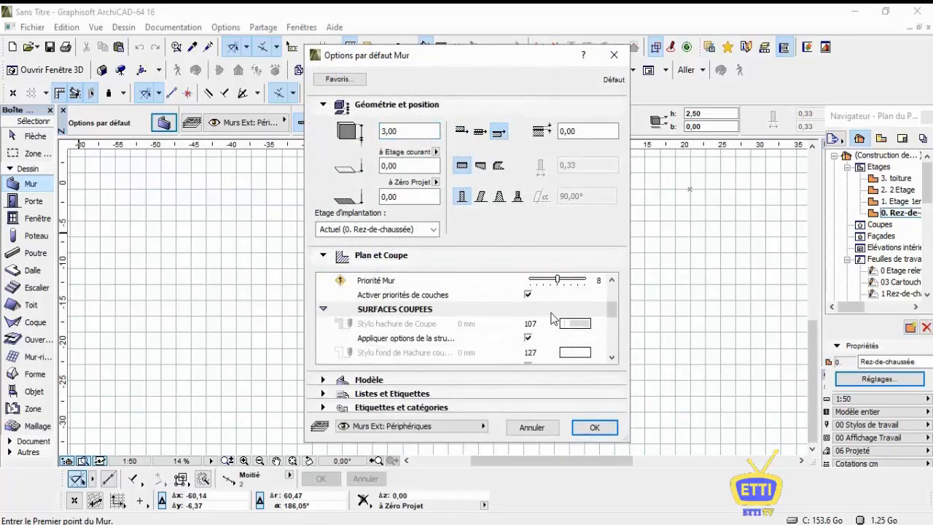
scroll(552, 318, "up", 3)
left_click(569, 319)
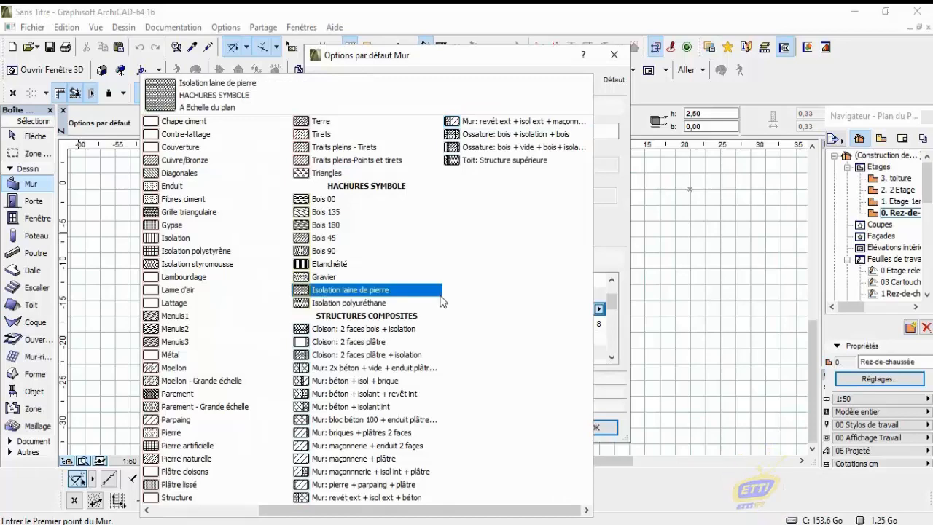
scroll(416, 334, "up", 1)
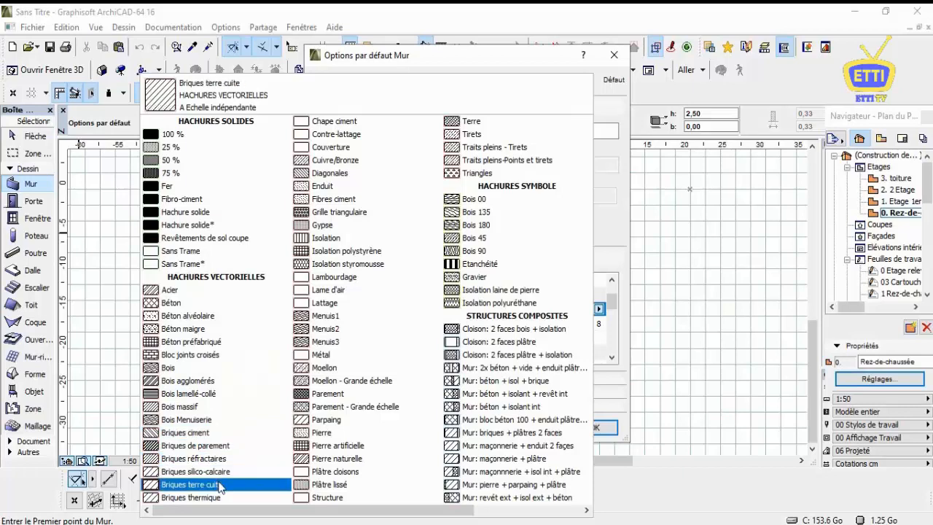
left_click(207, 434)
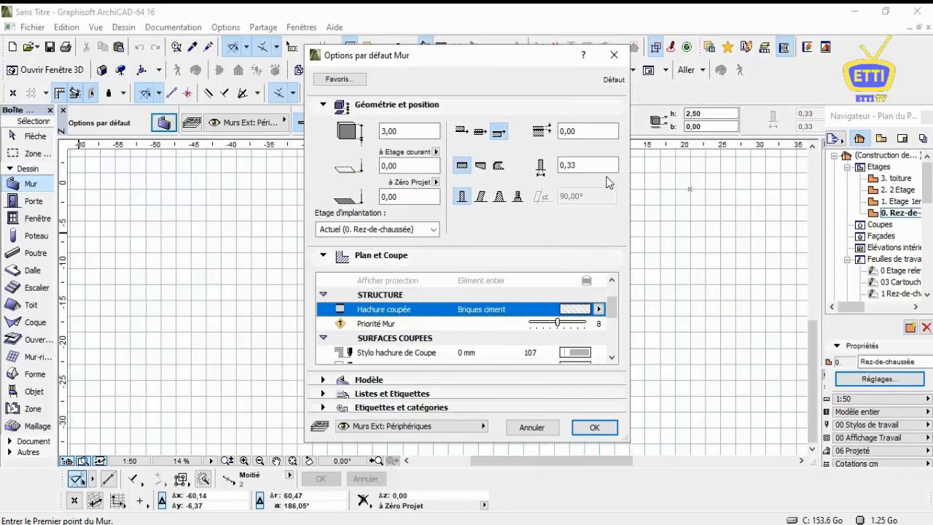
left_click(583, 165)
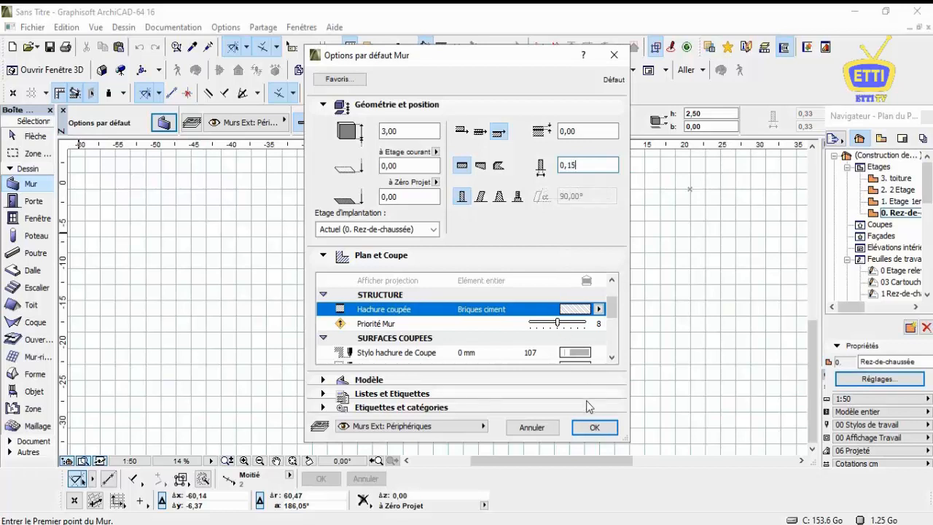
left_click(594, 427)
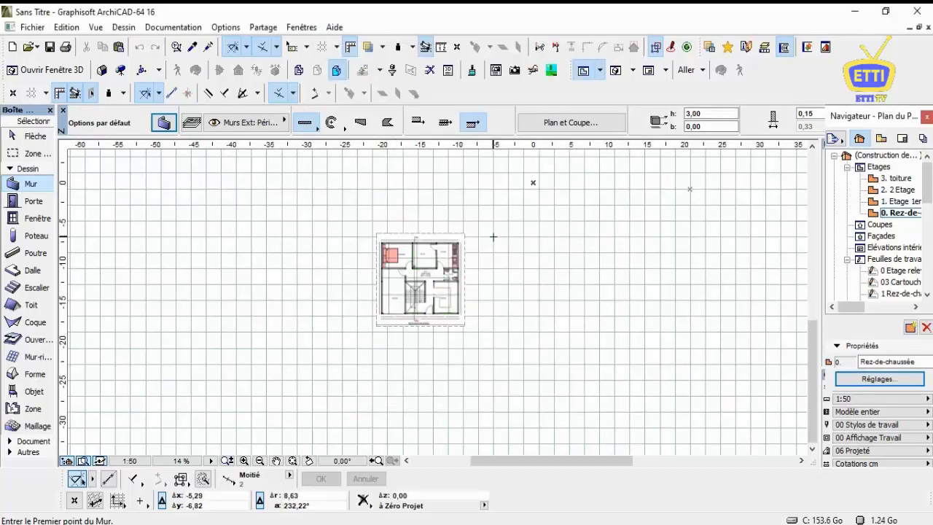
Draw the upper exterior wall as a horizontal 10.21 m wall in the empty area beside the reference plan.
scroll(495, 236, "up", 5)
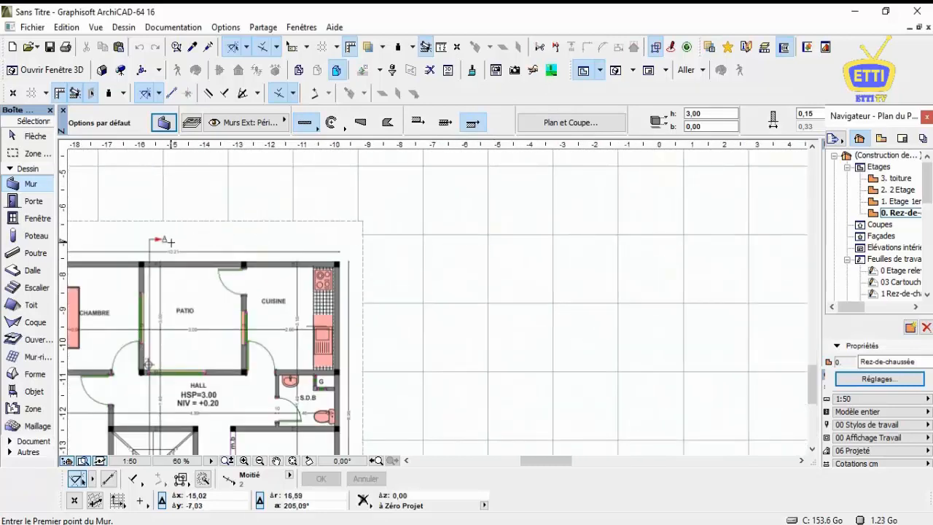
scroll(162, 255, "up", 4)
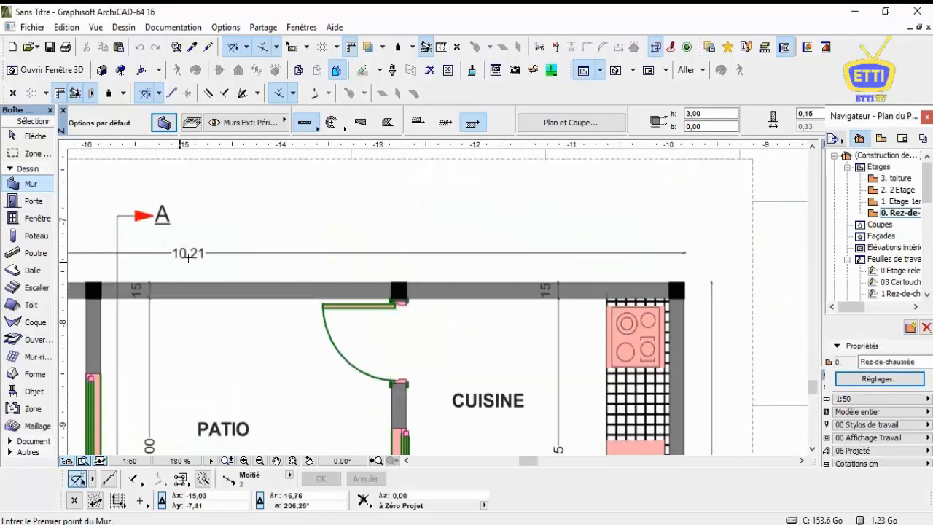
scroll(183, 251, "down", 5)
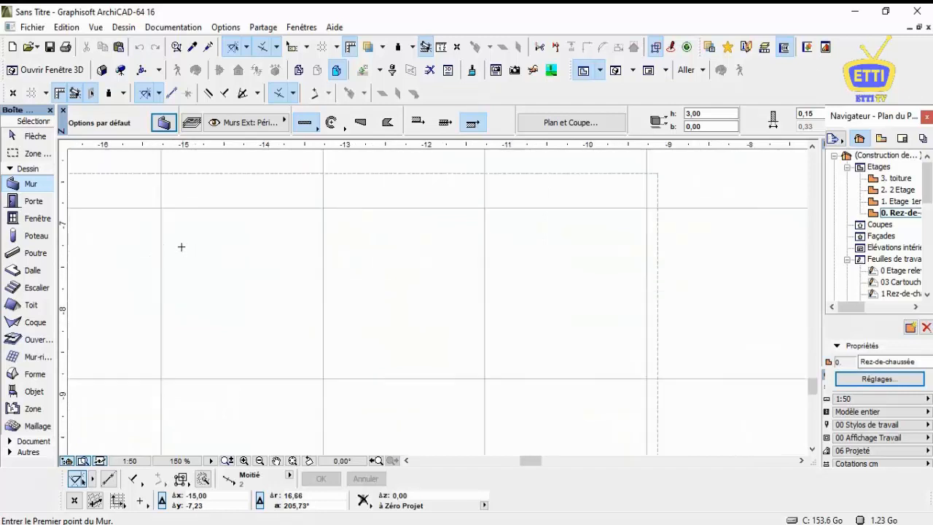
left_click(328, 240)
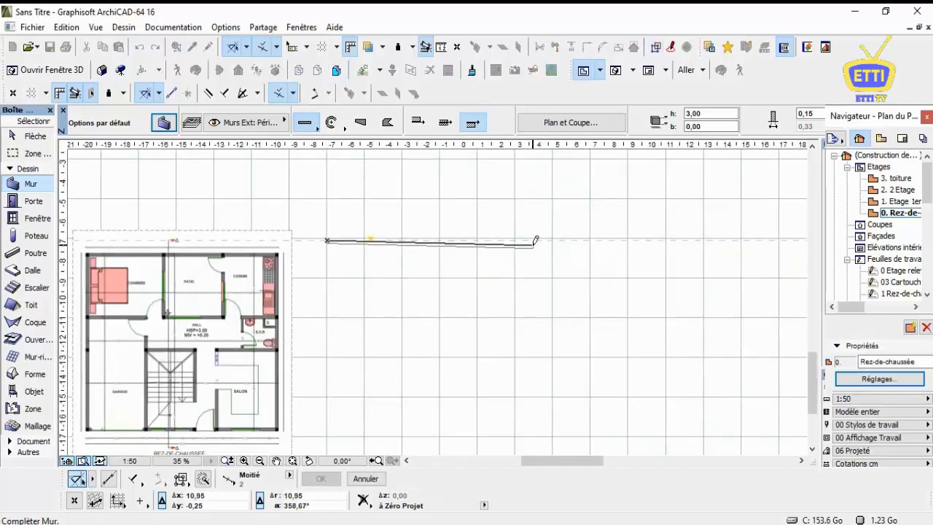
key("r")
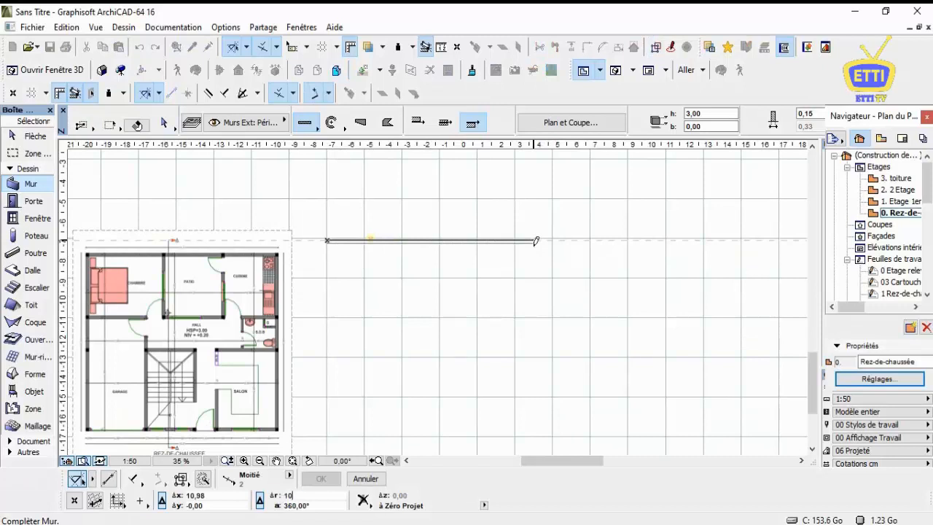
type("10,21")
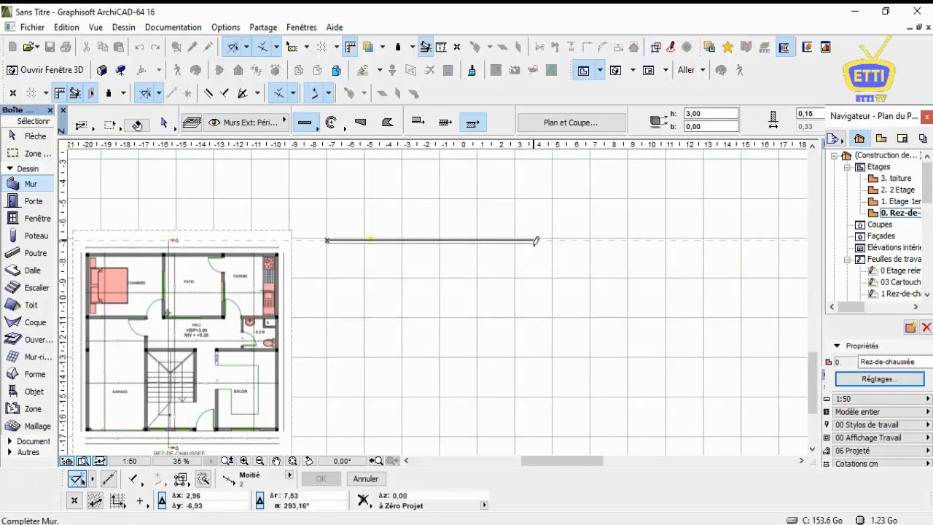
key("Return")
Draw the left exterior wall 8.95 m straight down from the left end of the upper wall.
scroll(508, 242, "up", 2)
scroll(526, 240, "down", 3)
scroll(167, 343, "up", 6)
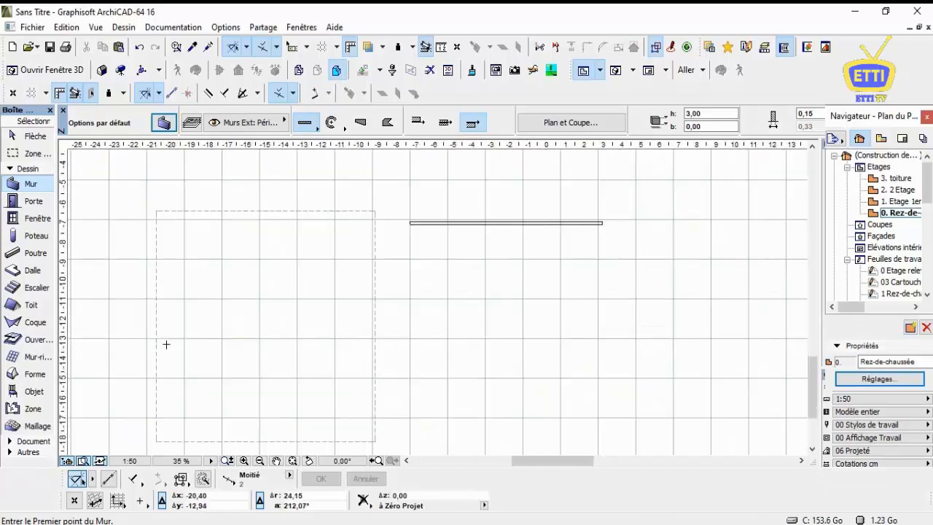
scroll(156, 265, "down", 6)
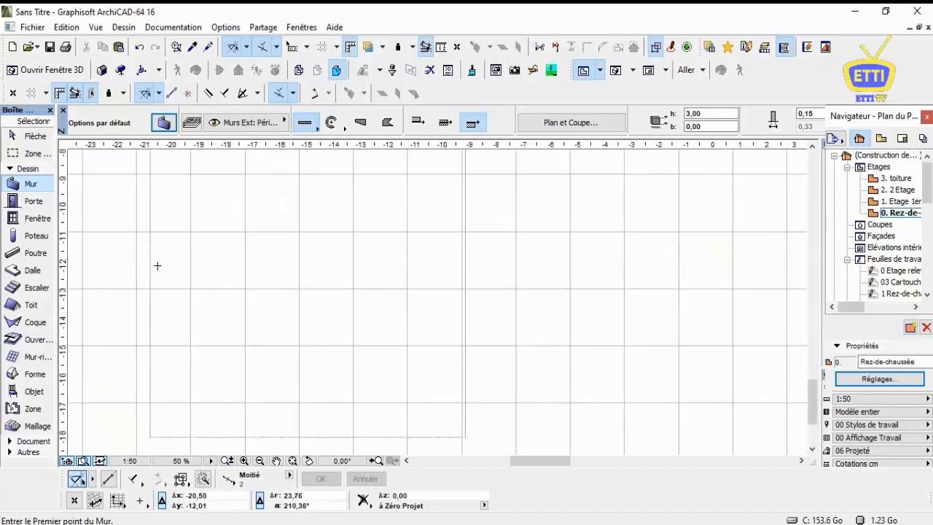
left_click(368, 181)
scroll(366, 182, "up", 4)
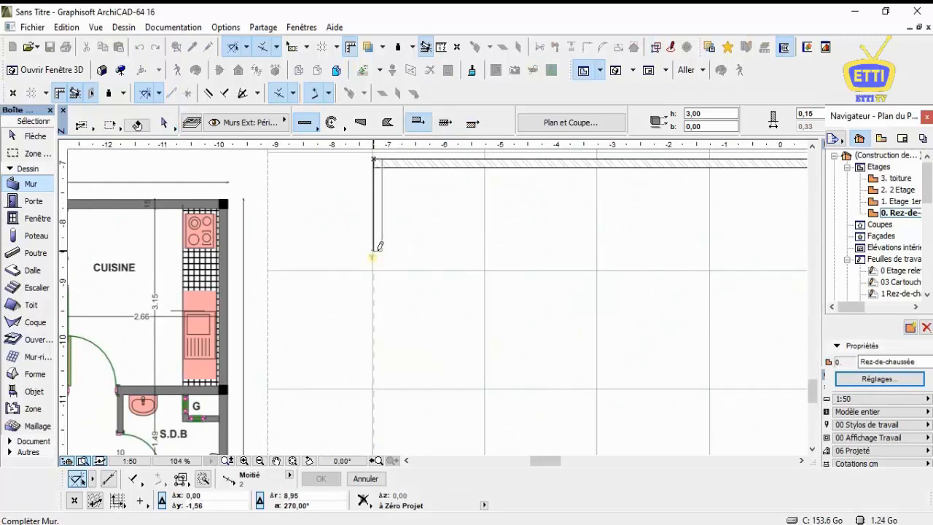
key("Return")
Draw the lower exterior wall 10.21 m horizontally from the bottom end of the left wall.
scroll(401, 376, "down", 5)
scroll(382, 410, "up", 4)
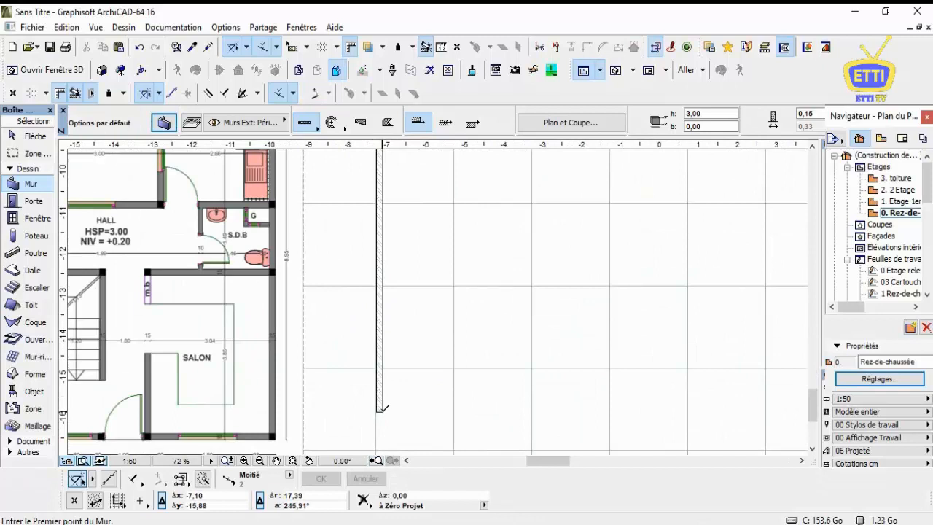
left_click(382, 410)
type("10,21")
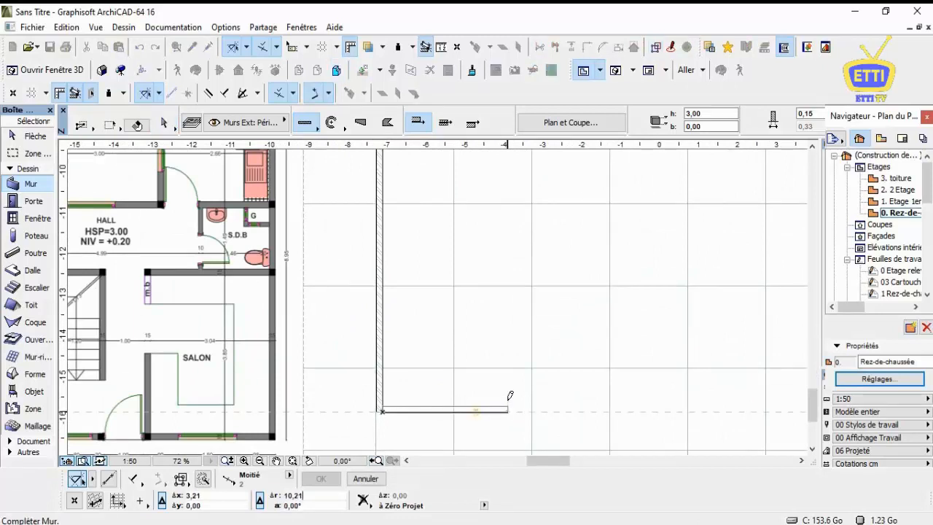
key("Return")
Close the outline with a right exterior wall from the upper wall's right end down to the lower wall's corner.
scroll(743, 312, "down", 3)
scroll(745, 232, "up", 5)
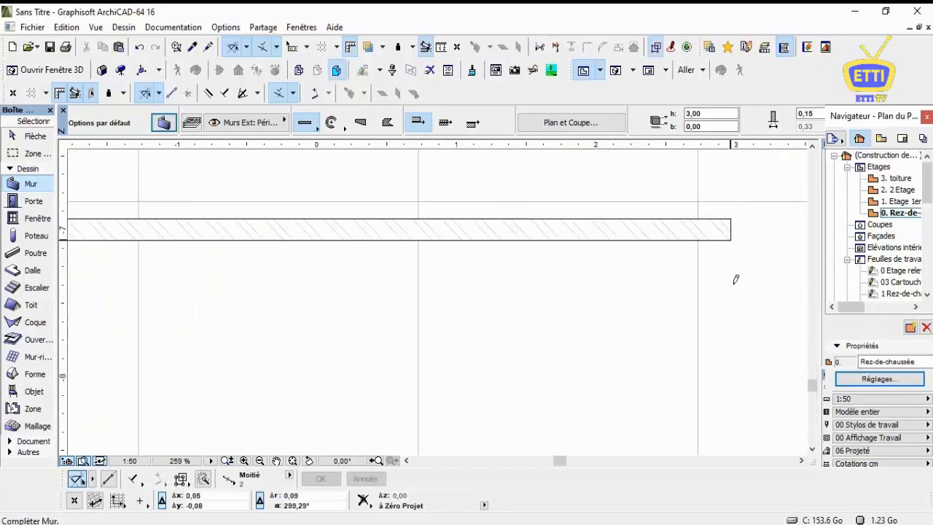
scroll(750, 299, "down", 3)
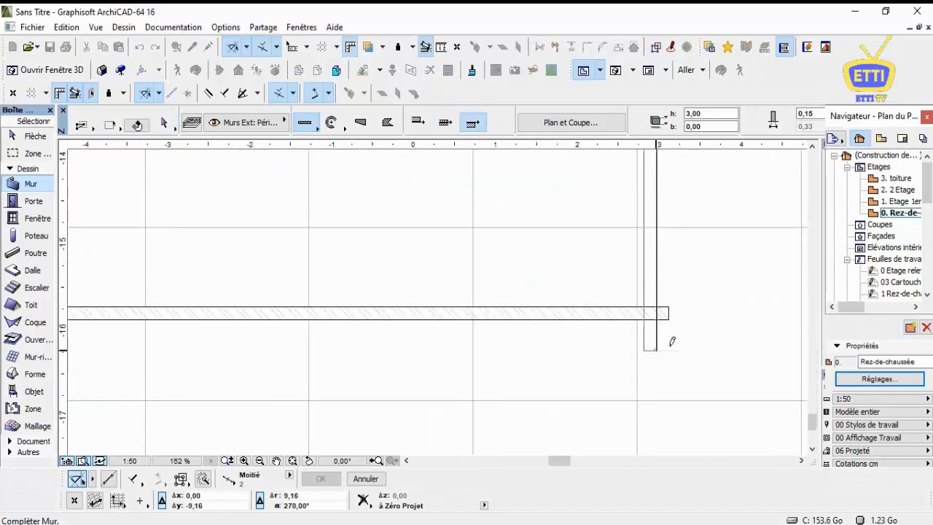
double_click(654, 321)
scroll(661, 316, "down", 10)
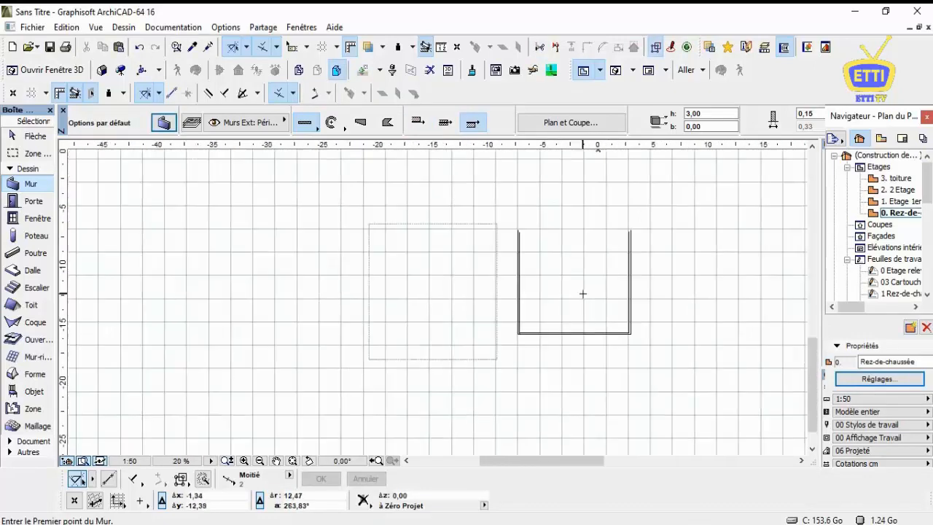
Dimension the upper exterior wall between its outer corners, placing the dimension line above the wall.
left_click(27, 169)
left_click(33, 180)
left_click(29, 195)
scroll(484, 234, "up", 5)
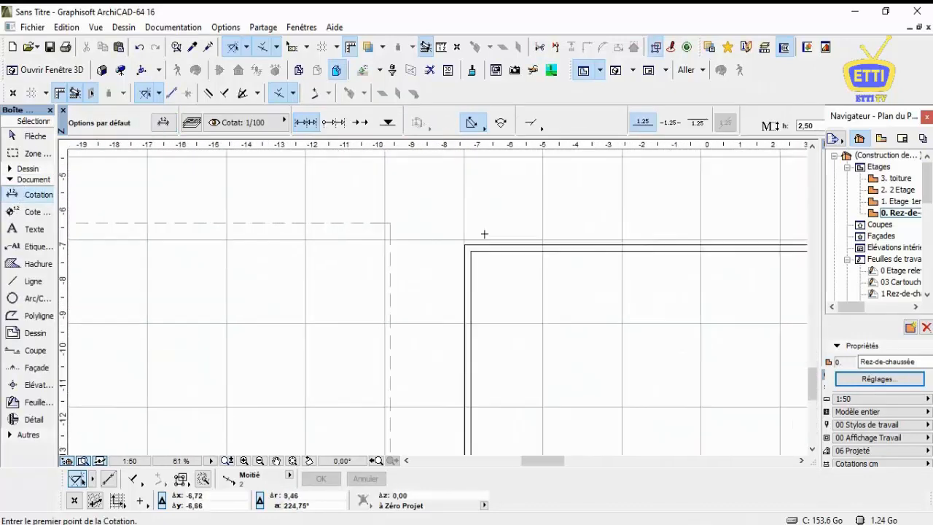
left_click(481, 245)
scroll(437, 240, "up", 2)
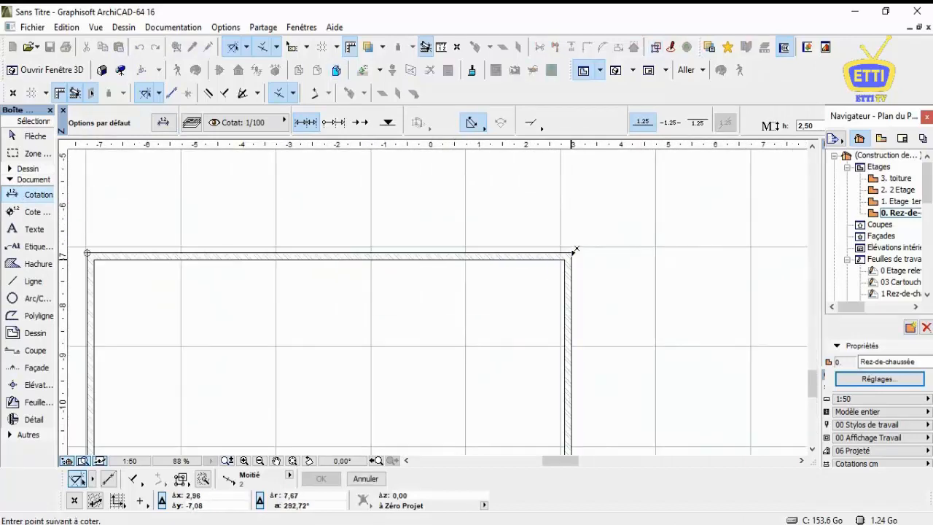
double_click(325, 222)
left_click(342, 226)
Dimension the right exterior wall between its outer corners, placing the dimension line outside the building.
scroll(436, 211, "down", 3)
scroll(514, 236, "up", 6)
left_click(503, 229)
scroll(508, 212, "down", 7)
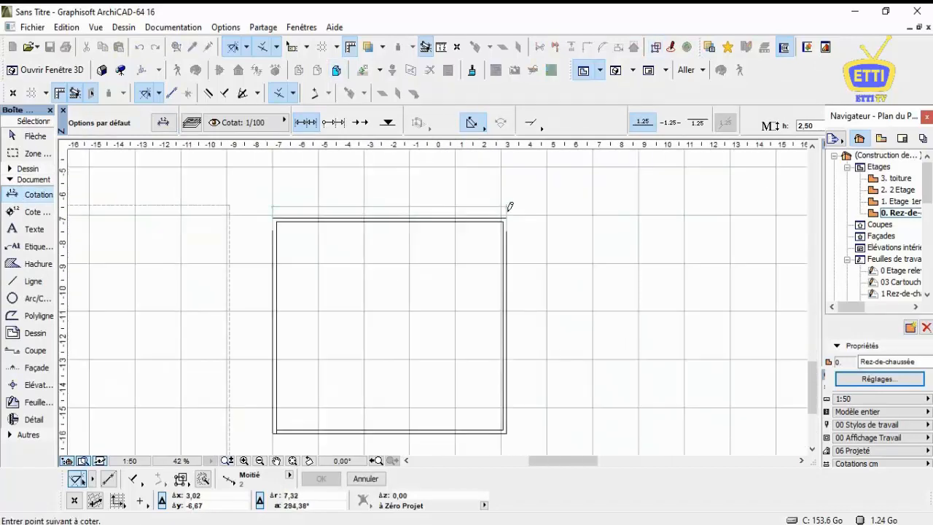
scroll(505, 430, "up", 4)
left_click(506, 432)
scroll(525, 214, "down", 5)
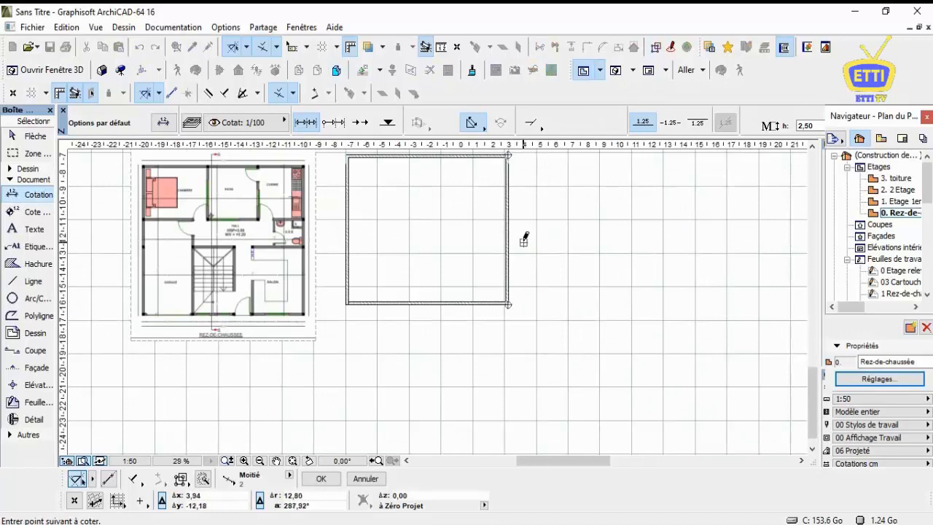
double_click(524, 240)
left_click(523, 240)
Remove the stray intermediate witness line from the right wall's dimension and clear the selection.
scroll(519, 235, "up", 5)
key("Escape")
left_click(531, 253)
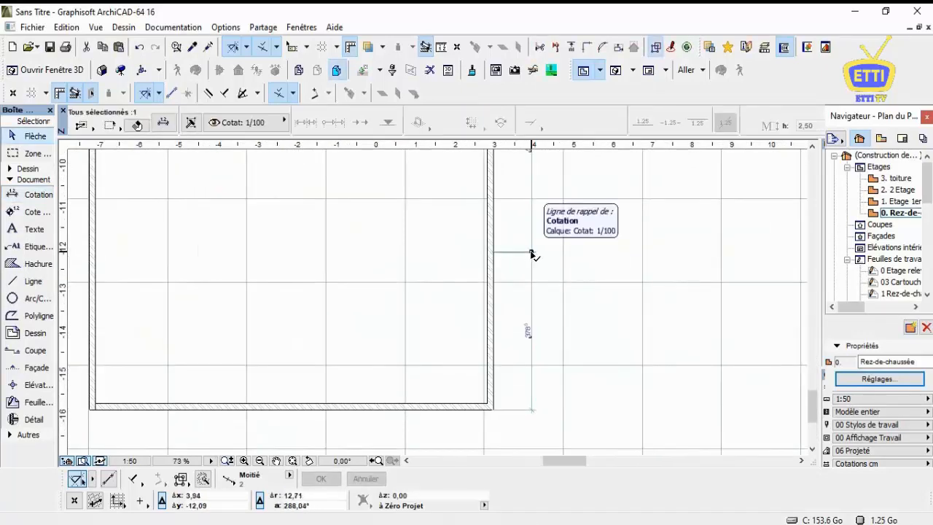
key("Escape")
Copy the upper exterior wall 3.15 m straight down with Translation & copie, using its left end as reference point.
scroll(451, 332, "down", 5)
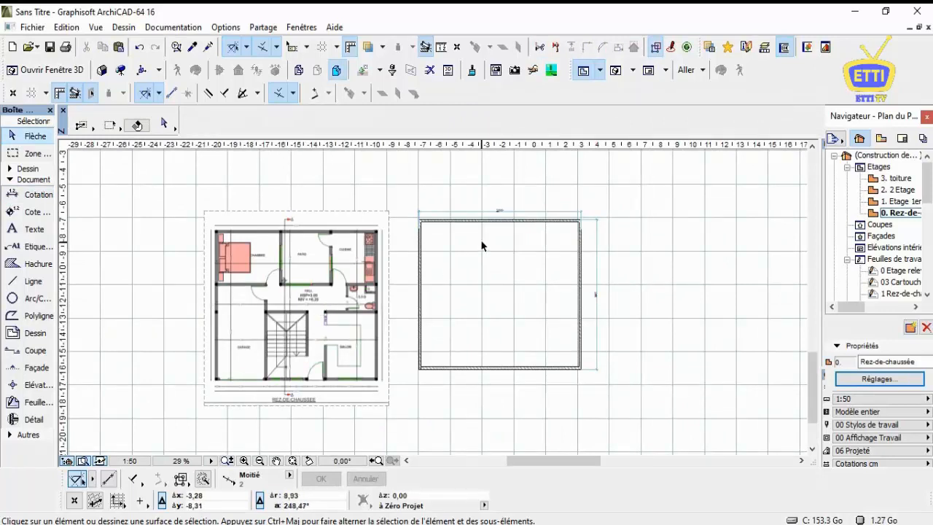
scroll(490, 235, "up", 4)
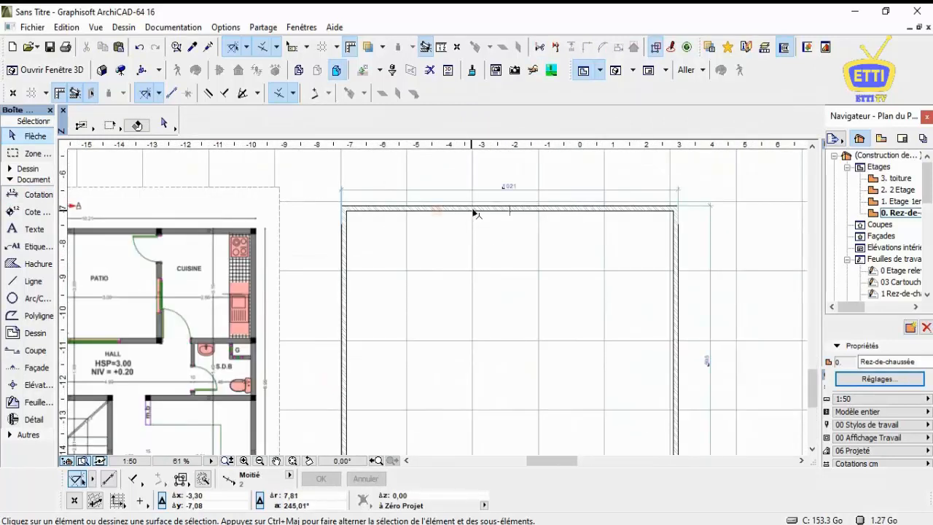
left_click(473, 211)
right_click(475, 212)
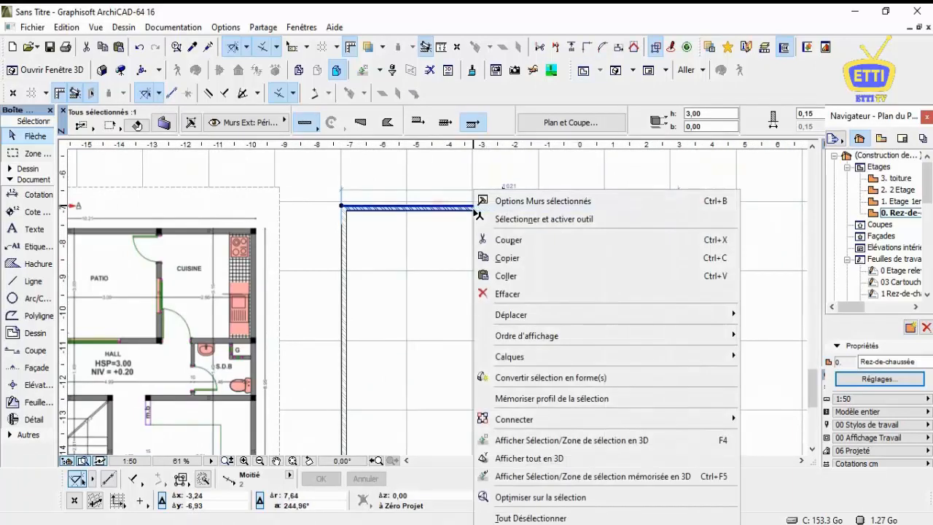
mouse_move(575, 323)
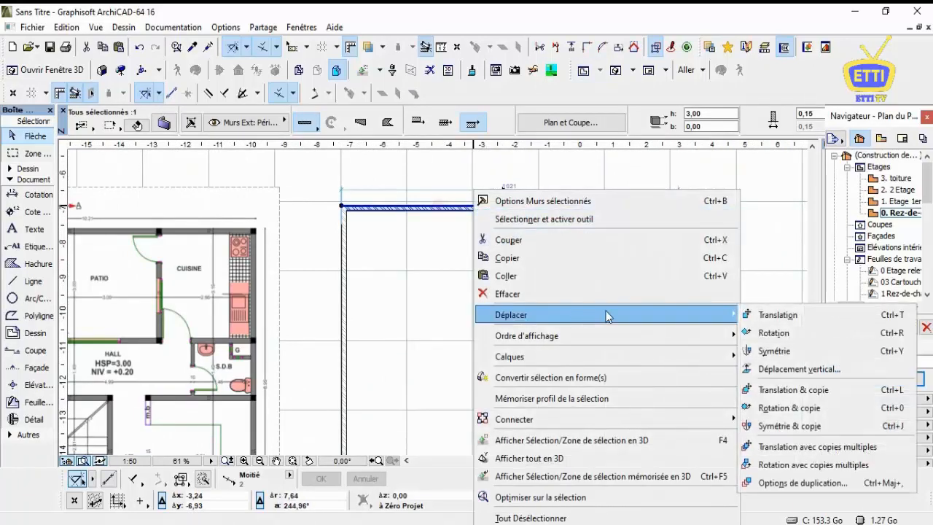
left_click(784, 394)
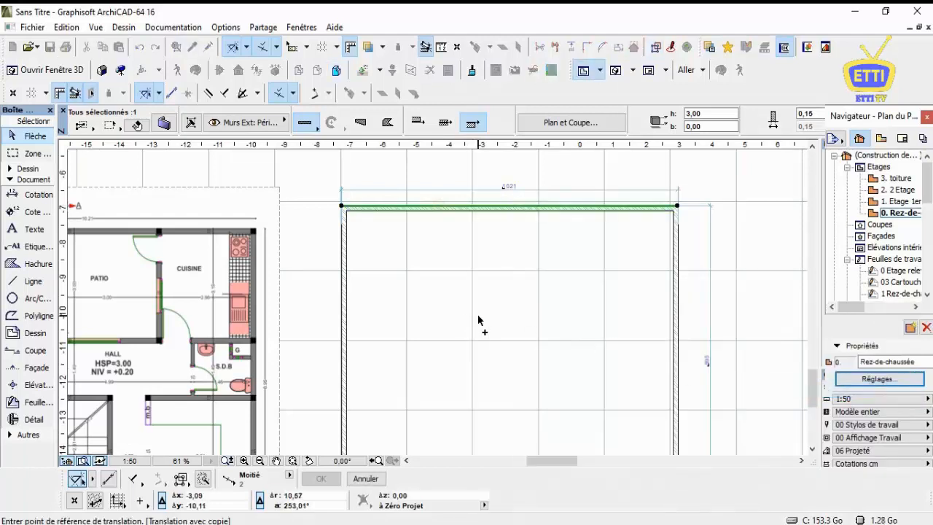
left_click(343, 207)
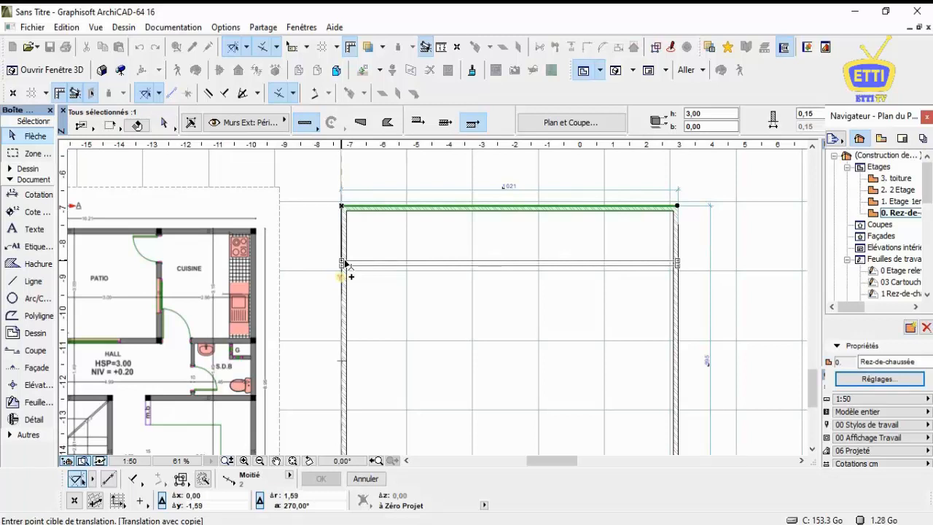
key("r")
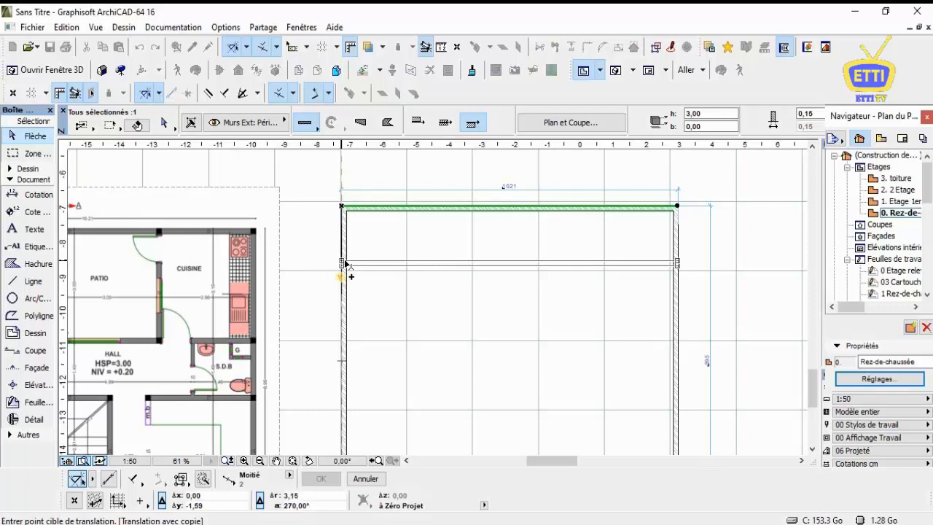
type("3,15")
key("Return")
Copy the new interior wall straight down from its right end to form the hall's lower wall, following the reference plan.
scroll(264, 304, "down", 2)
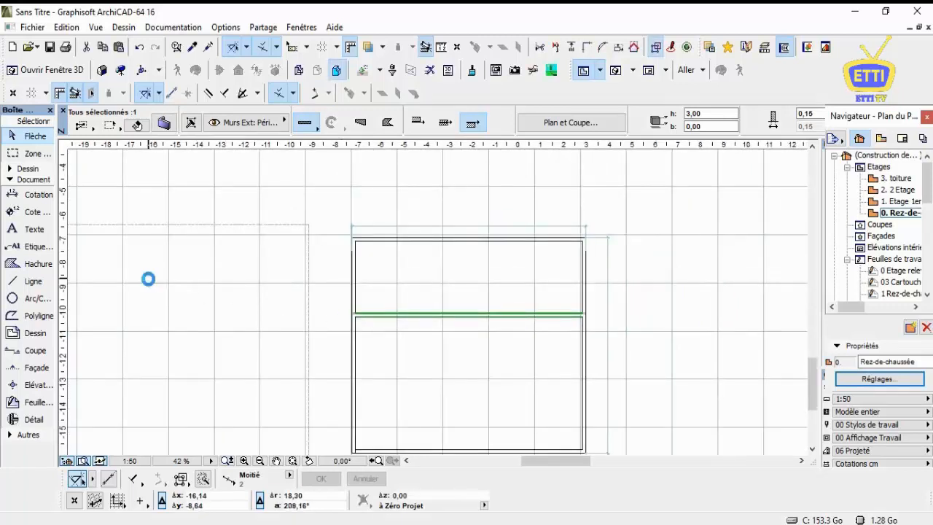
scroll(148, 279, "up", 3)
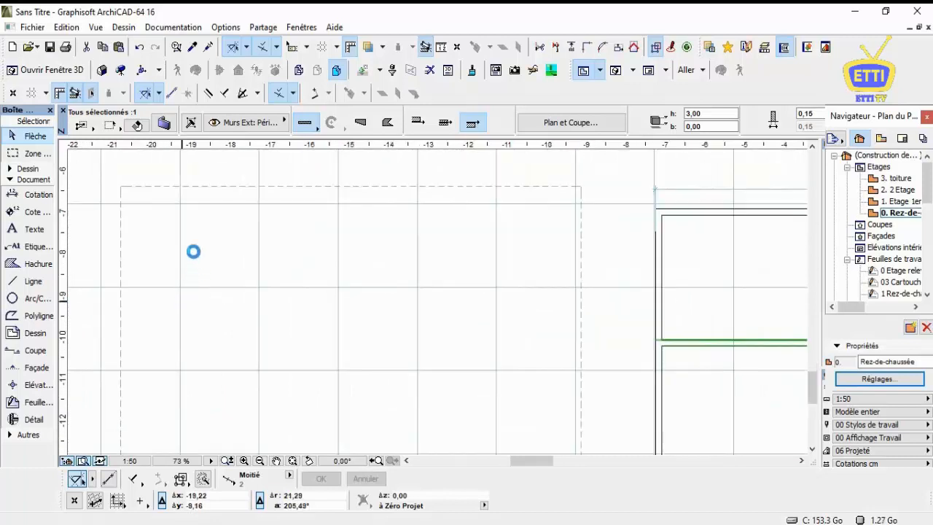
scroll(193, 252, "up", 2)
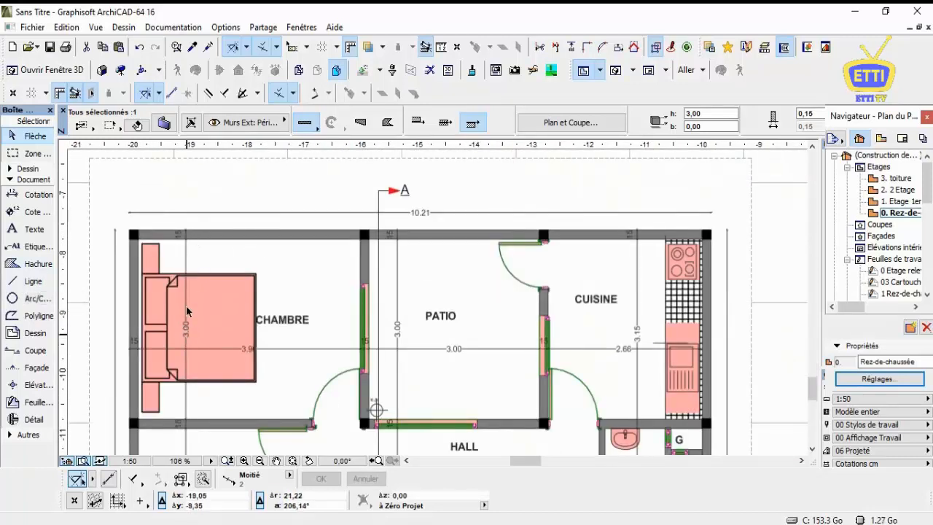
scroll(177, 229, "down", 6)
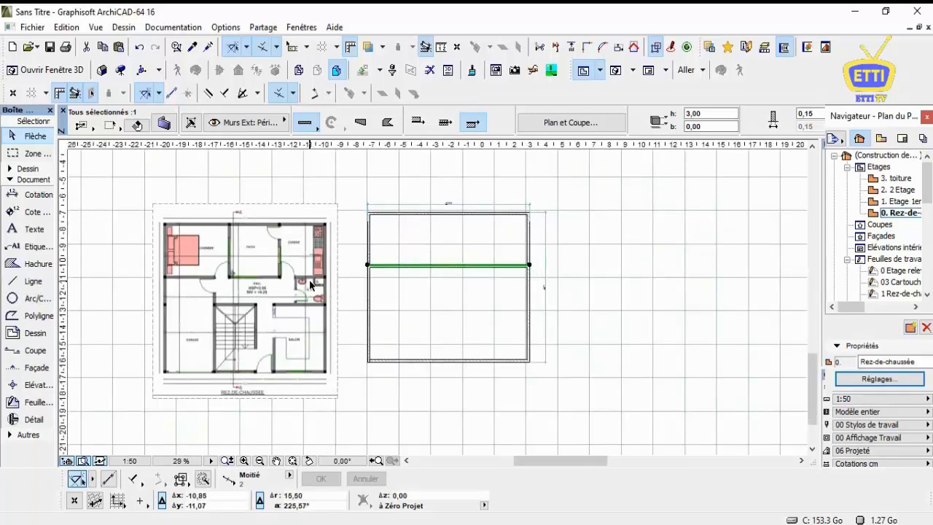
scroll(310, 284, "up", 4)
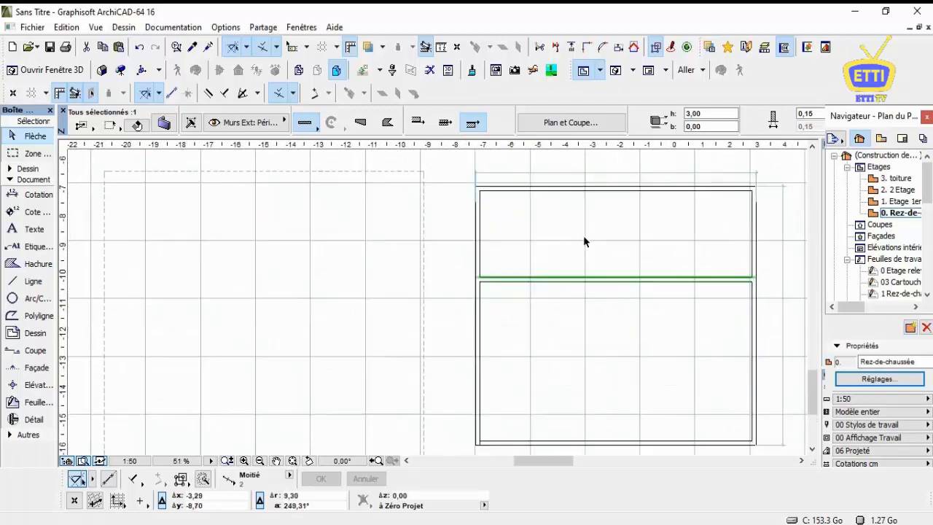
scroll(583, 236, "up", 1)
key("ctrl+shift+d")
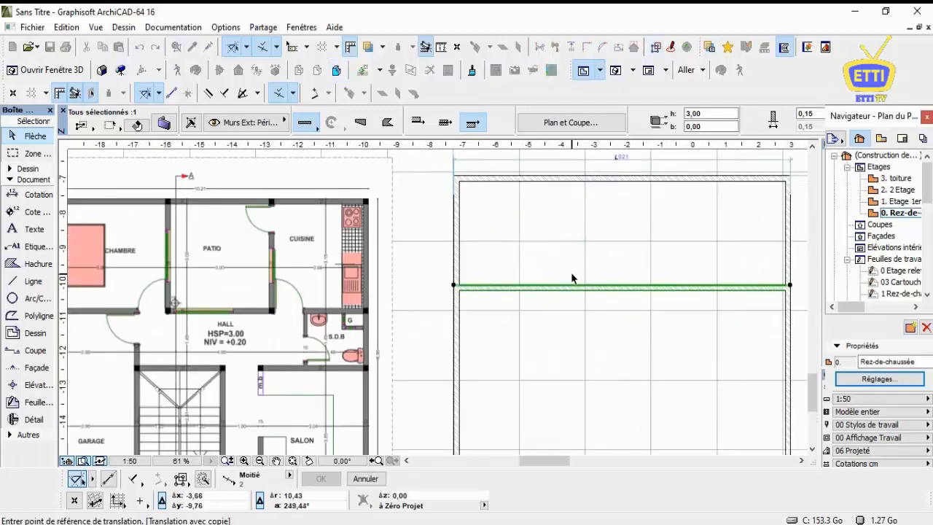
left_click(790, 285)
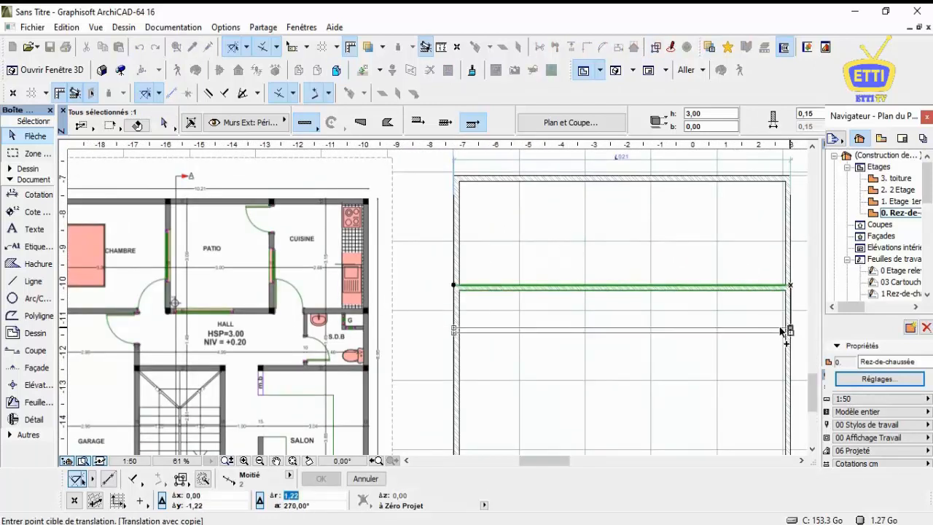
left_click(781, 330)
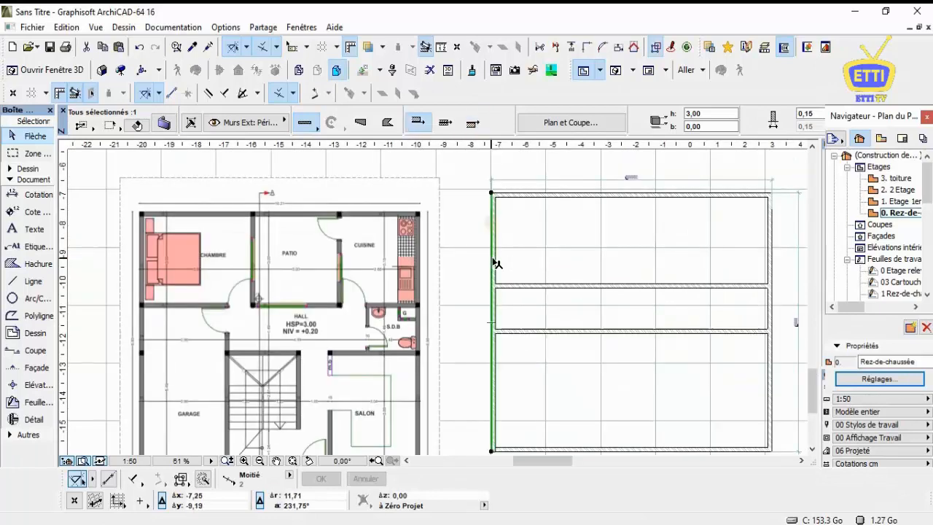
Copy the left exterior wall to the right with Translation & copie from its upper end, forming the wall between bedroom and patio.
right_click(494, 261)
mouse_move(583, 314)
left_click(379, 388)
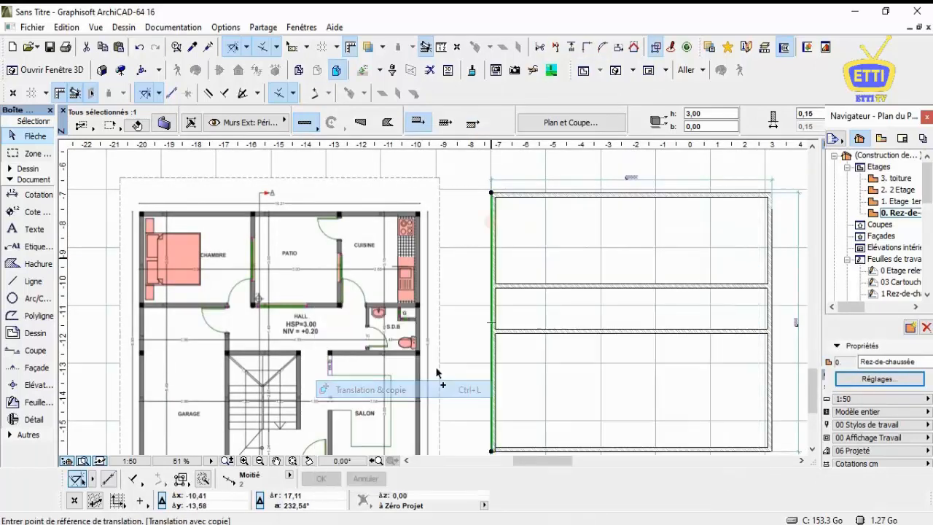
left_click(490, 194)
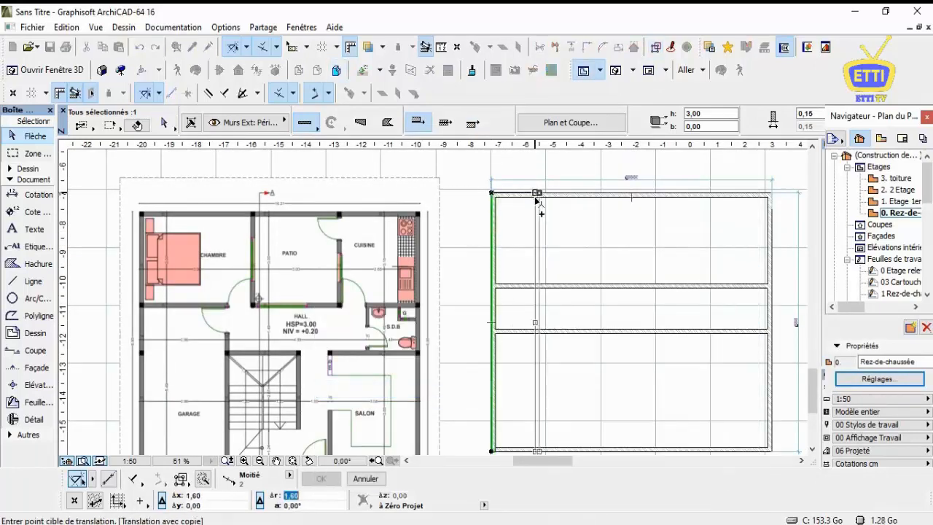
scroll(248, 258, "up", 5)
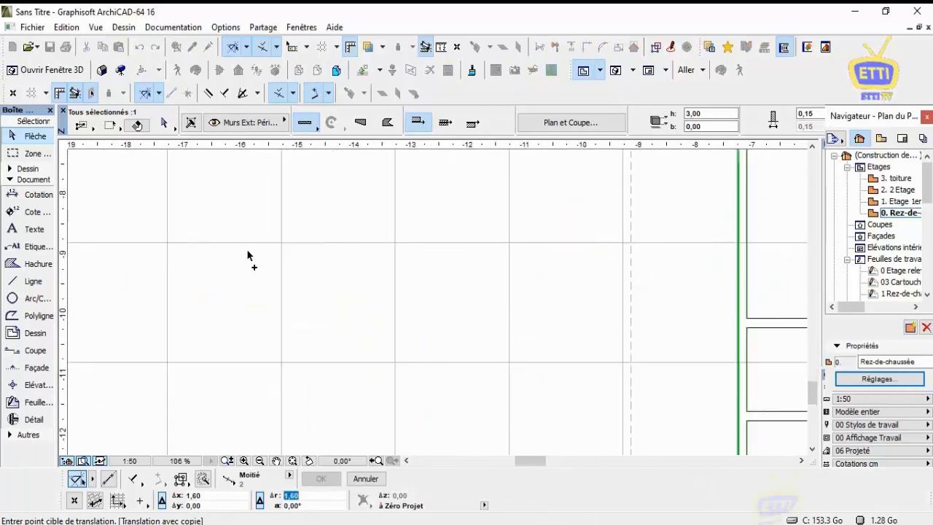
scroll(136, 294, "down", 5)
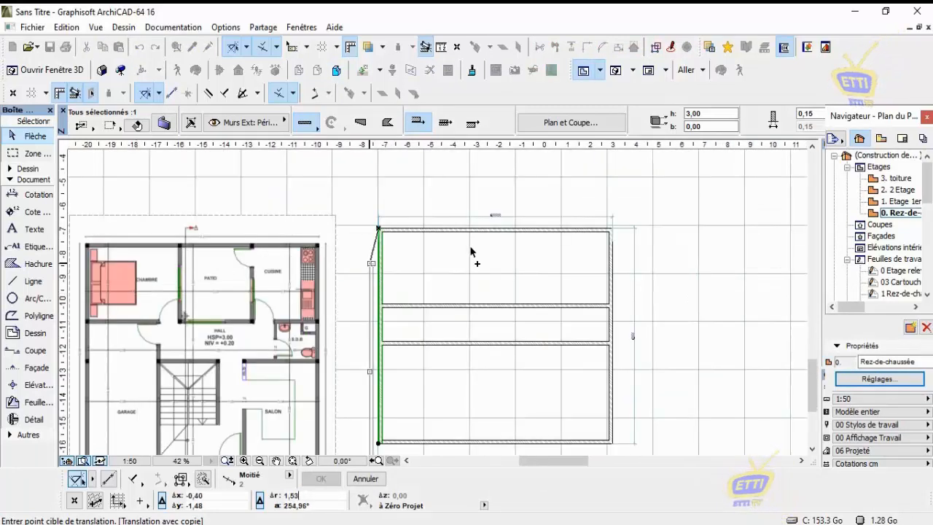
key("Escape")
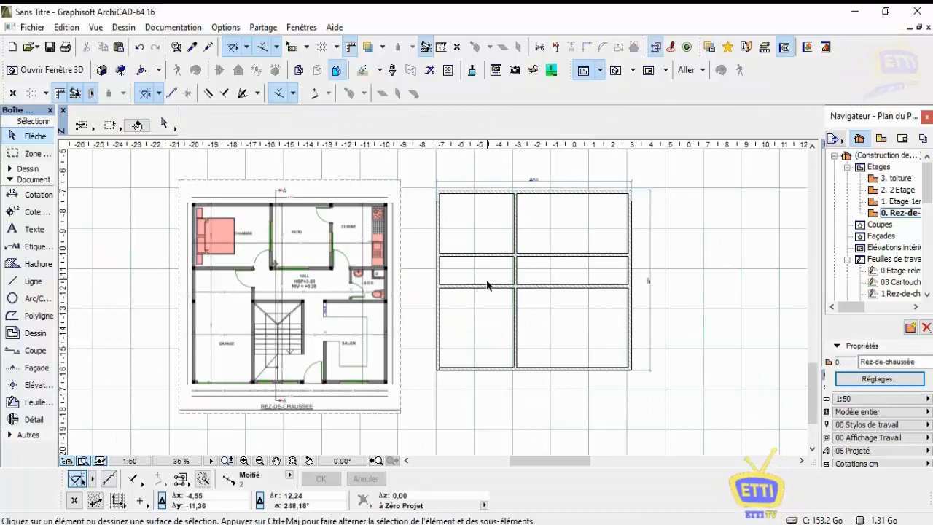
left_click(450, 283)
left_click_drag(514, 219, 554, 216)
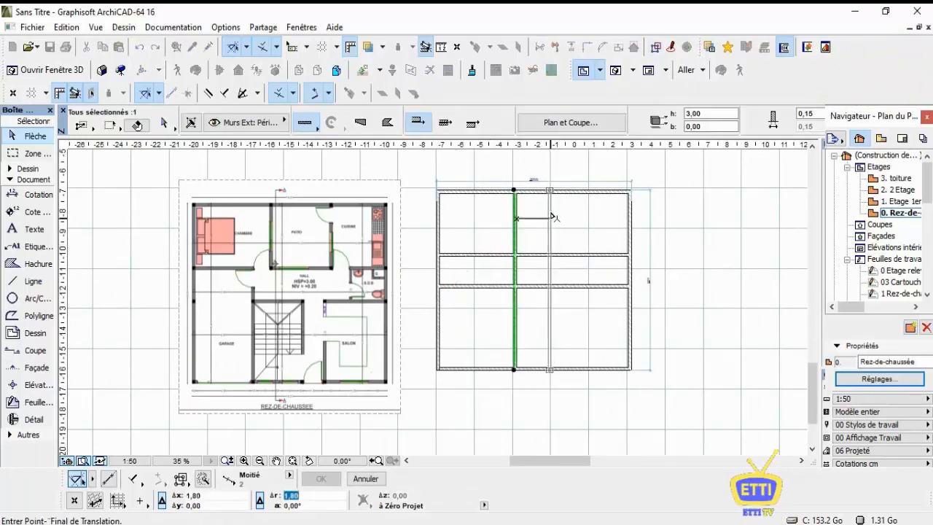
left_click(551, 211)
key("ctrl+z")
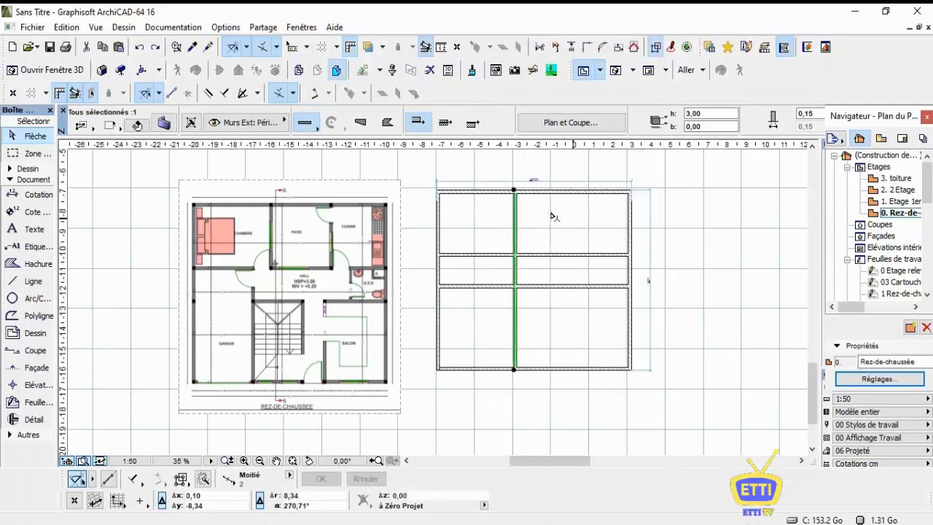
Copy the bedroom-patio wall to the right with Translation & copie from its upper end, forming the wall between patio and kitchen.
key("ctrl+shift+d")
right_click(513, 199)
left_click(530, 231)
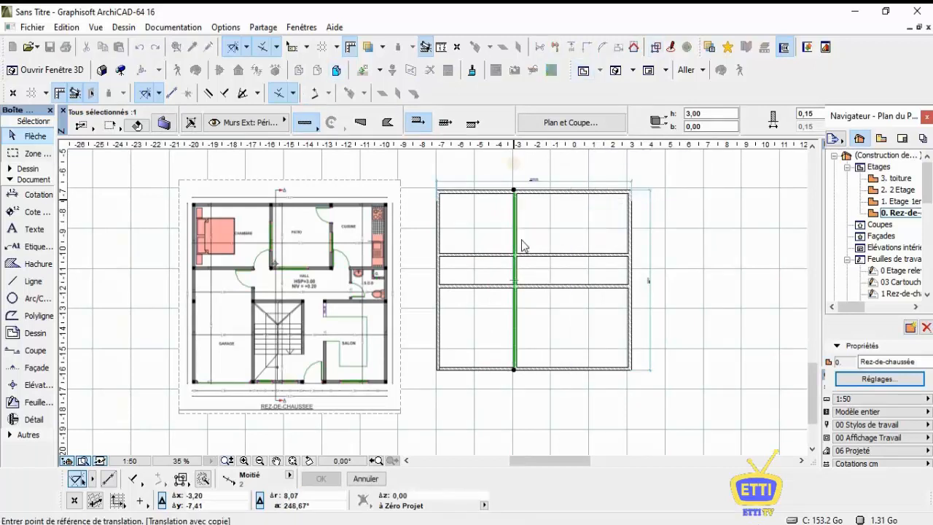
right_click(517, 236)
mouse_move(583, 314)
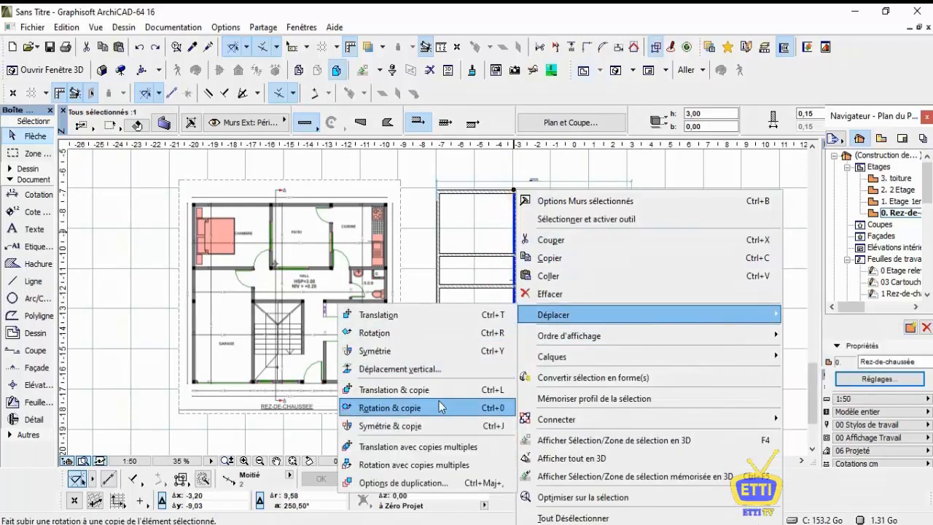
left_click(438, 388)
left_click(517, 192)
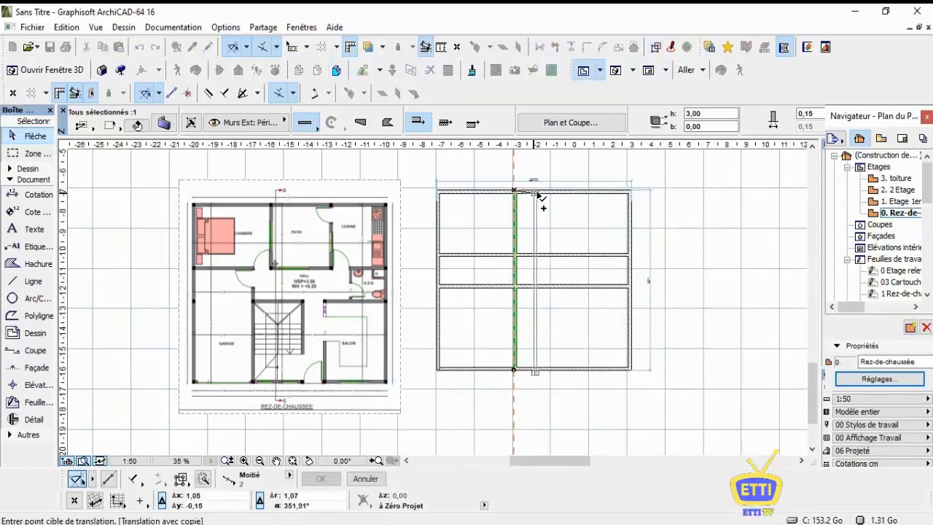
key("Return")
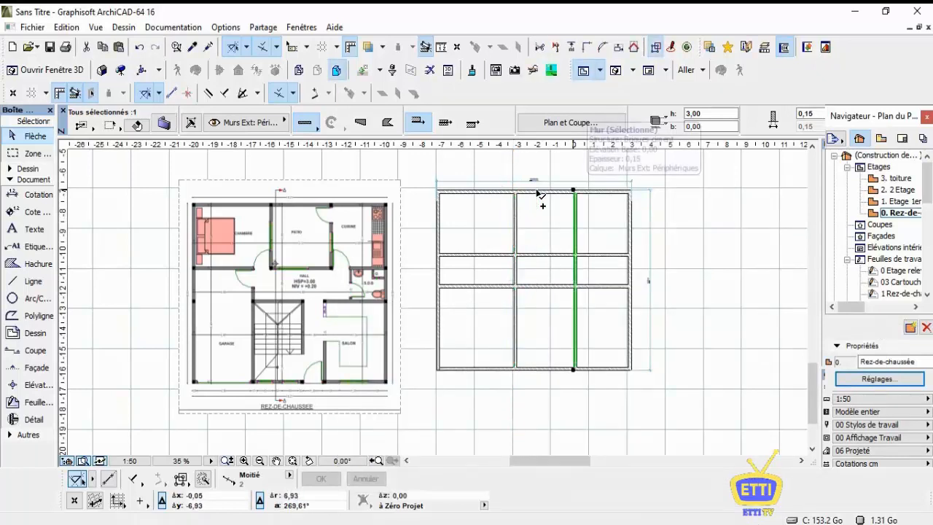
key("Escape")
Copy the left exterior wall to the right from its lower end to form the wall between the garage and the staircase.
left_click(516, 316)
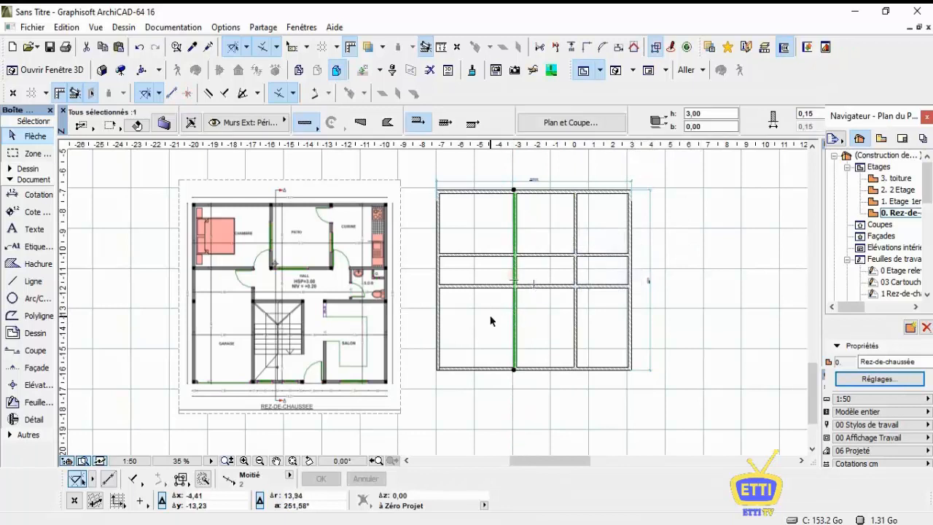
key("Escape")
left_click(438, 321)
key("ctrl+alt+d")
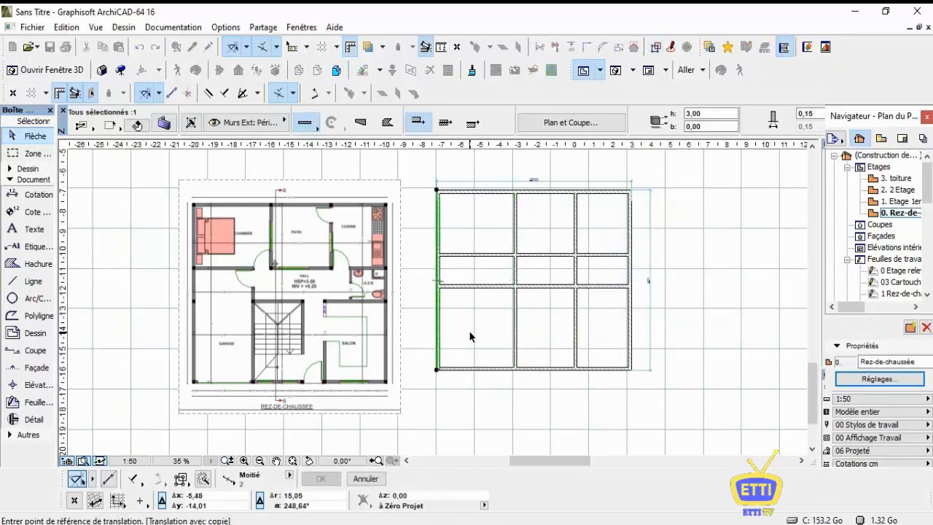
left_click(440, 373)
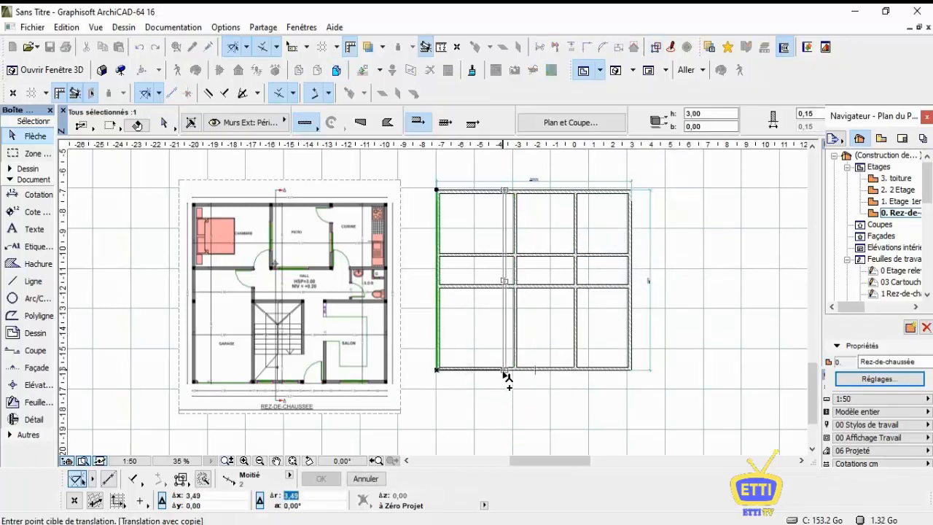
key("Return")
key("Escape")
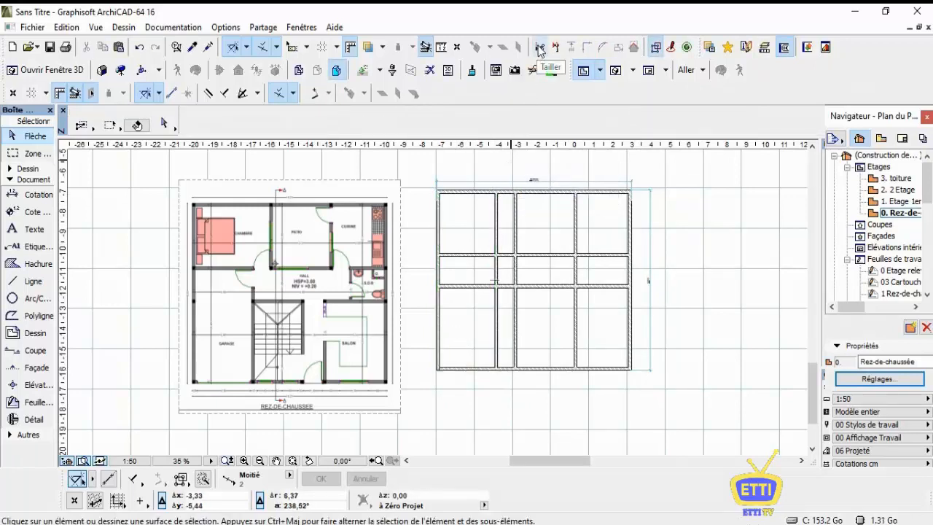
Try to cut away the excess interior wall segments in the bedroom, hall, garage and lower rooms with the Tailler tool.
left_click(551, 70)
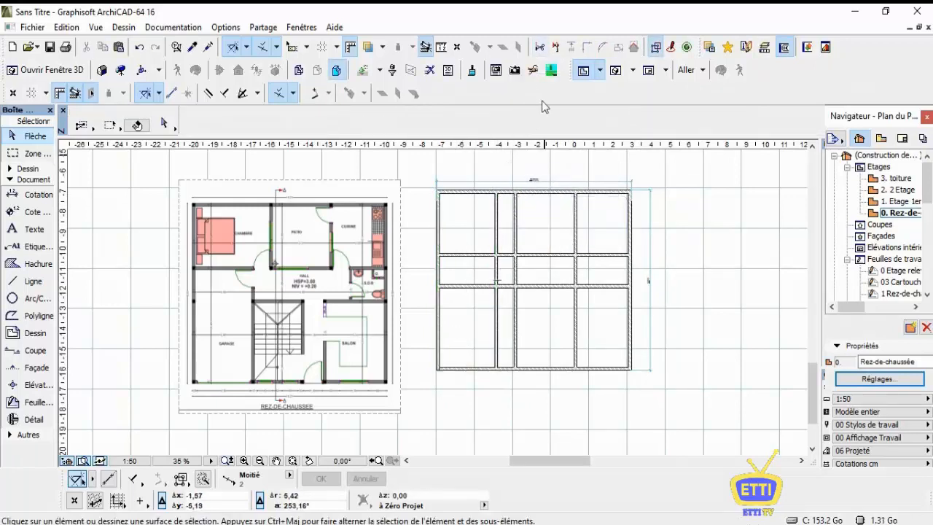
left_click(540, 47)
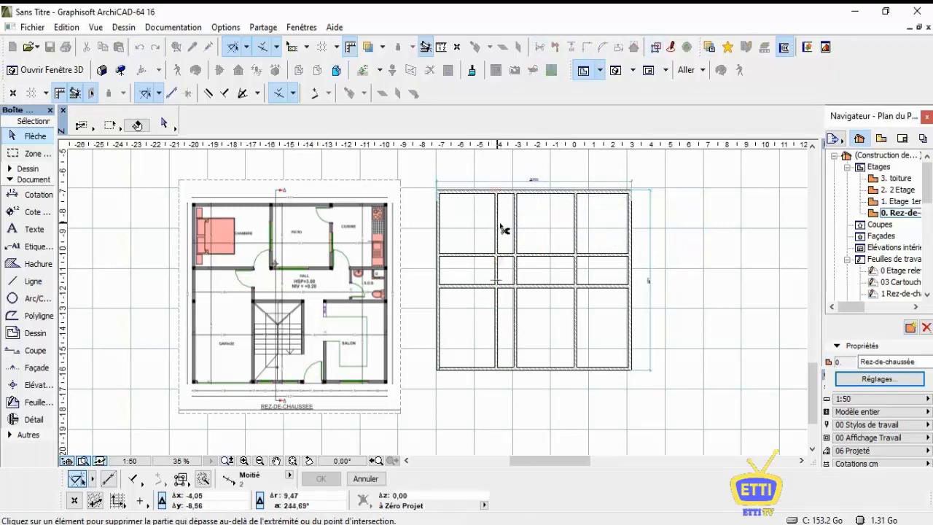
left_click(494, 193)
left_click(499, 235)
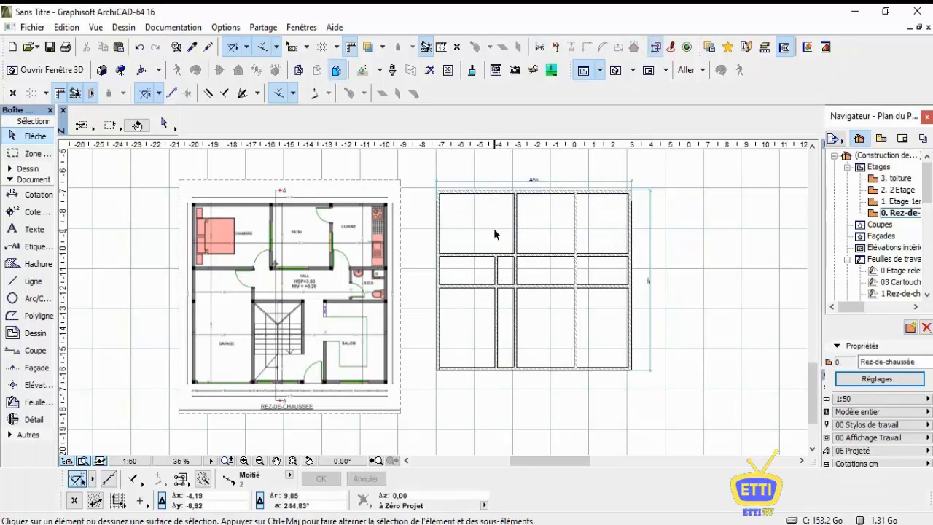
left_click(517, 342, "ctrl")
left_click(516, 273, "ctrl")
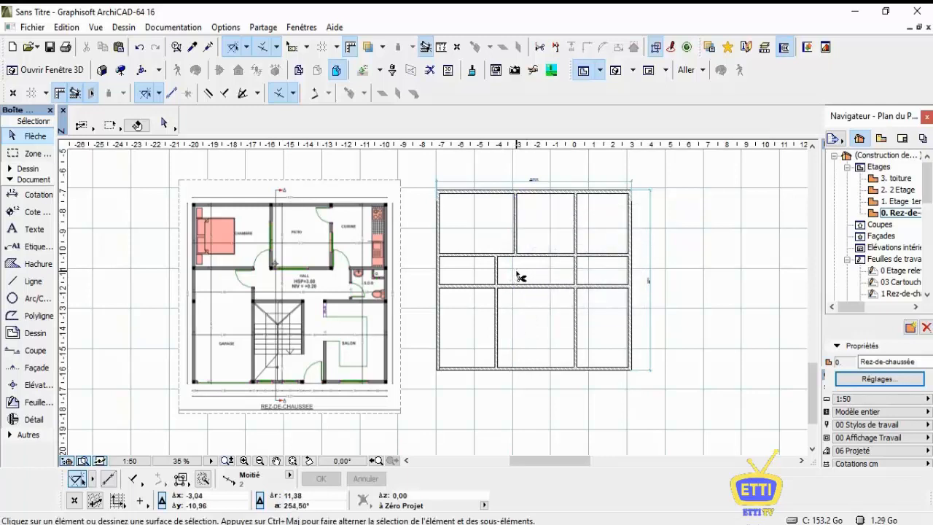
left_click(485, 286, "ctrl")
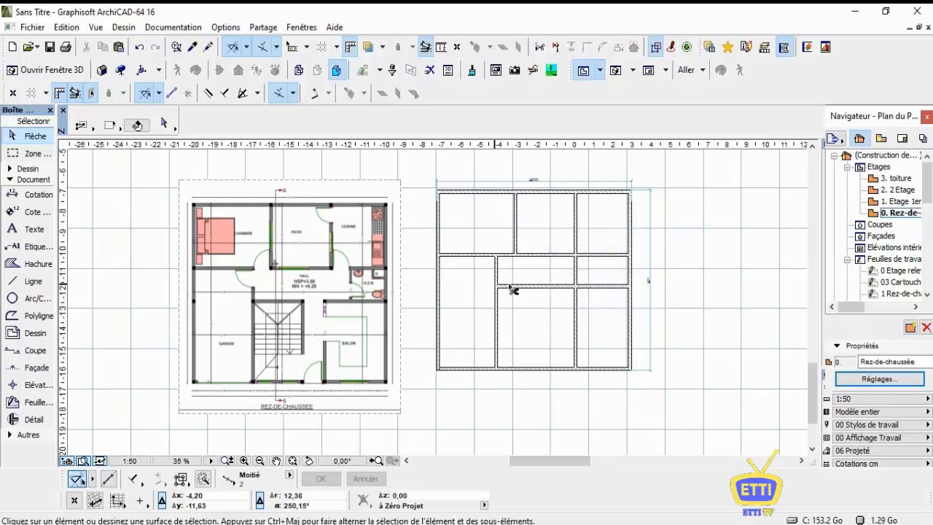
left_click(576, 272, "ctrl")
left_click(577, 314, "ctrl")
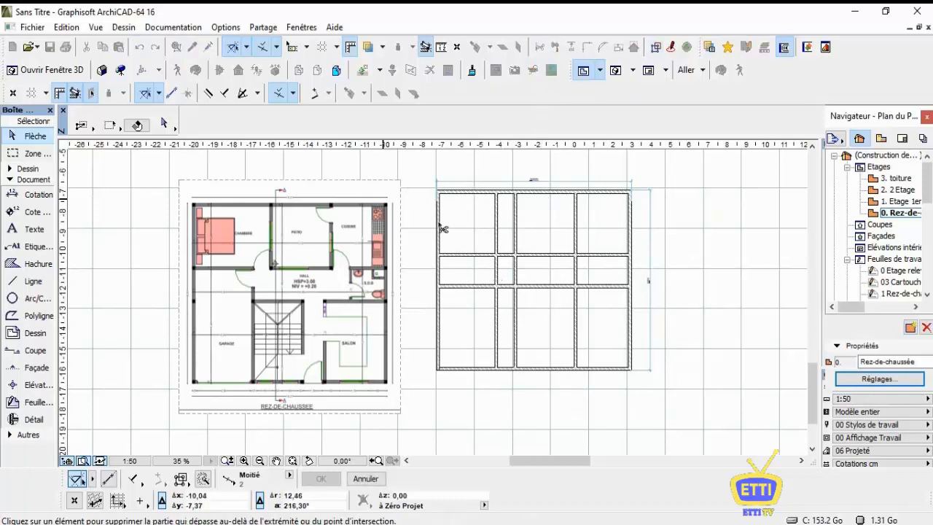
Trim the garage wall inside the bedroom, both patio walls below the hall's upper wall, and the hall's lower wall inside the garage.
left_click(500, 235)
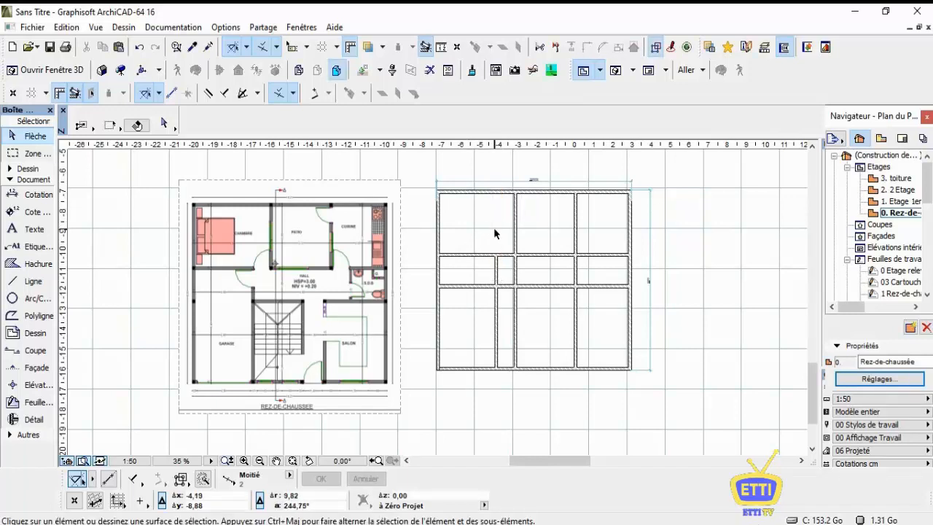
left_click(520, 338, "ctrl")
left_click(518, 274, "ctrl")
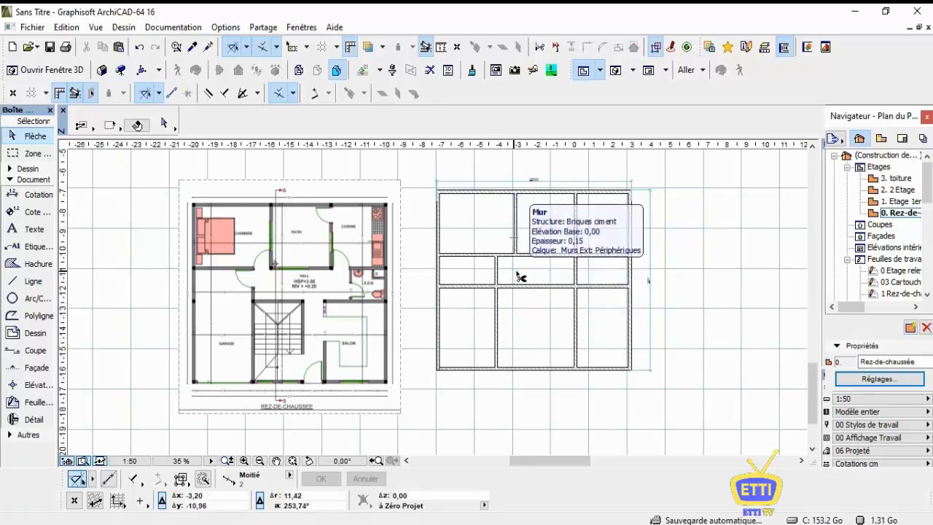
left_click(485, 286, "ctrl")
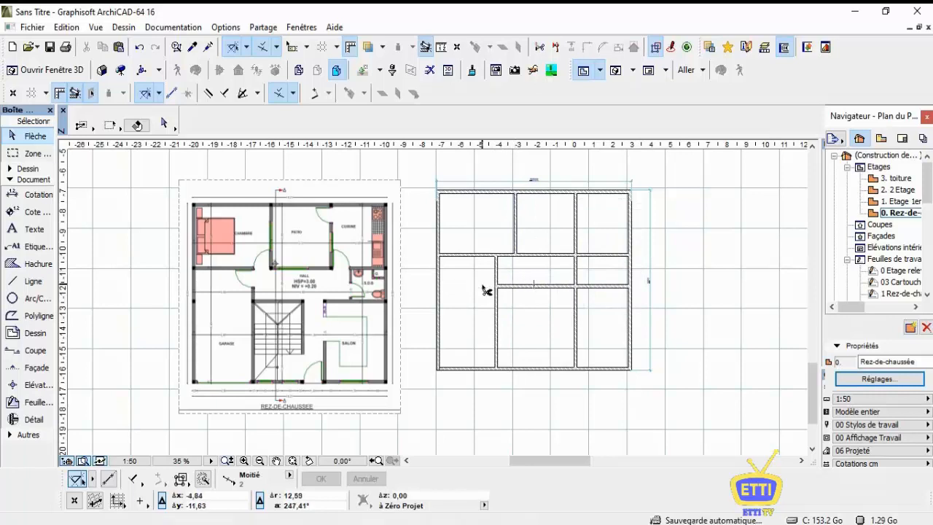
left_click(578, 278, "ctrl")
left_click(579, 319, "ctrl")
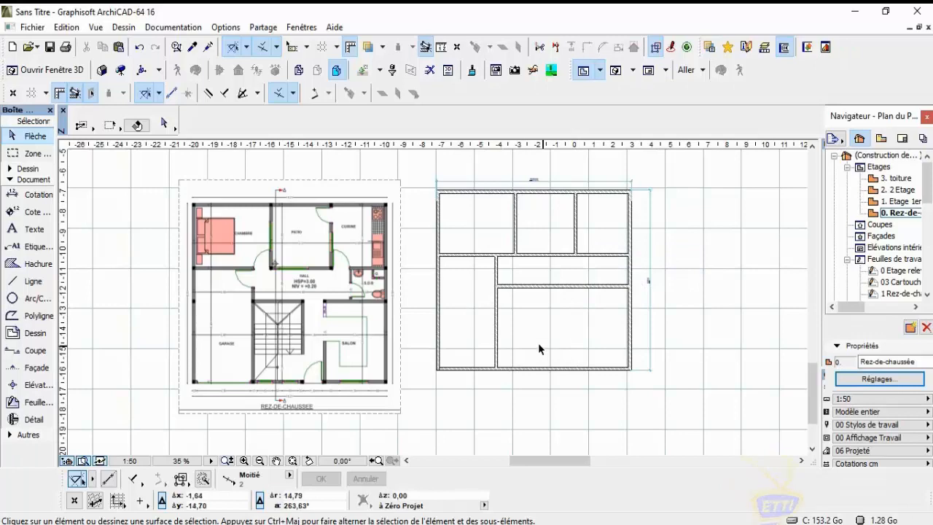
Copy the garage's right interior wall horizontally to the right to form the staircase's right wall, following the reference plan.
scroll(245, 355, "up", 4)
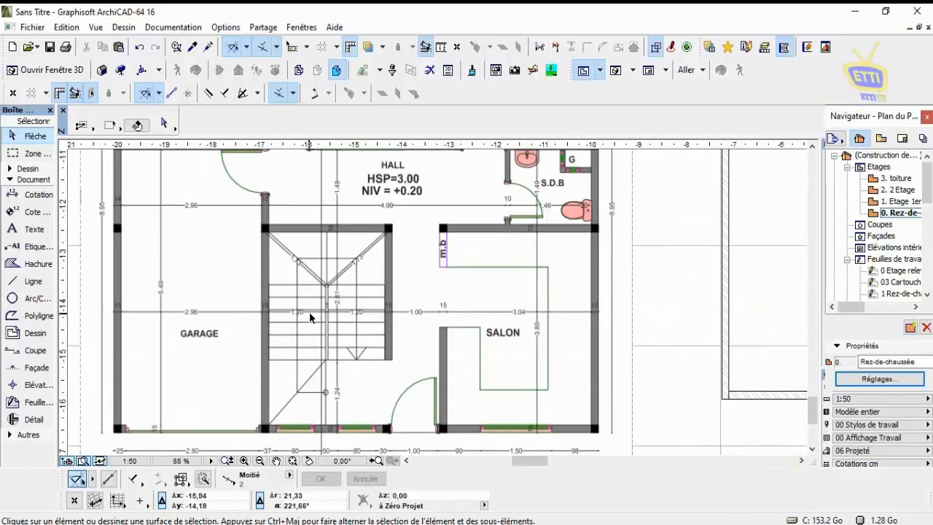
scroll(311, 308, "down", 4)
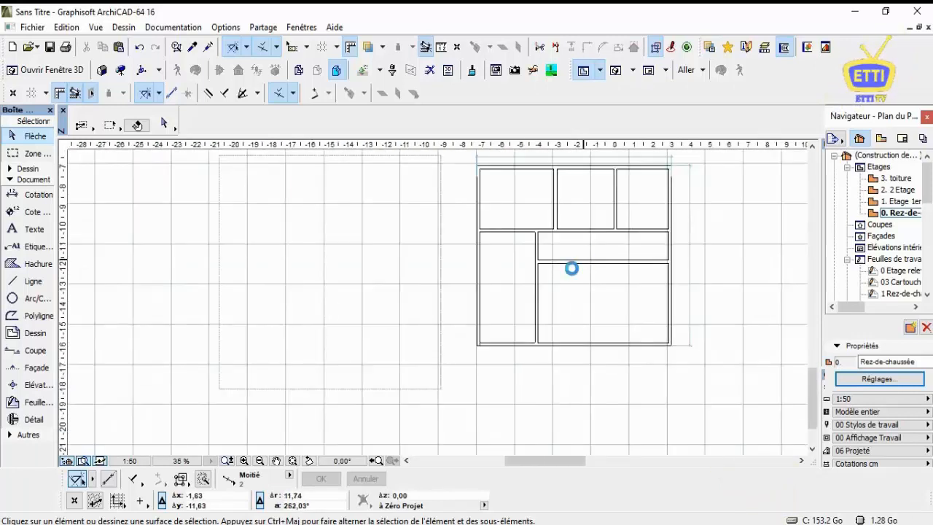
left_click(539, 297)
key("ctrl+shift+d")
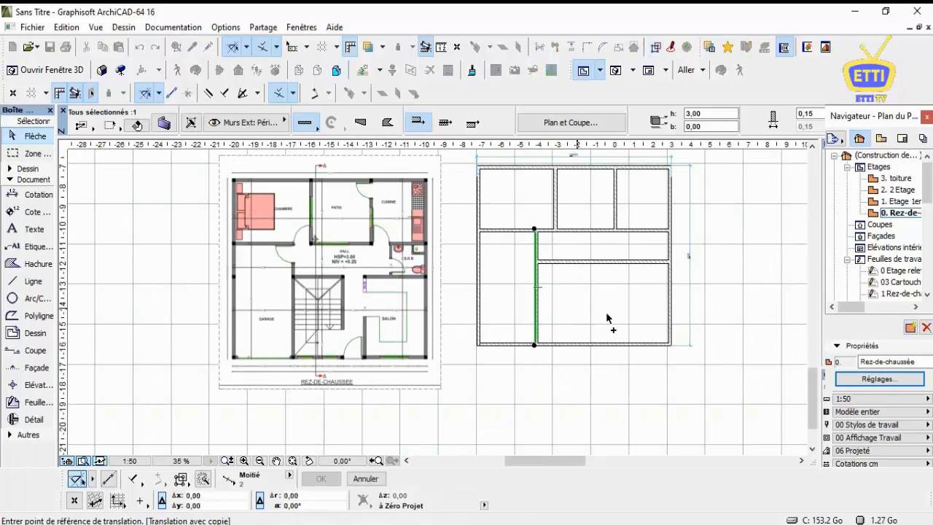
left_click(577, 309)
key("Tab")
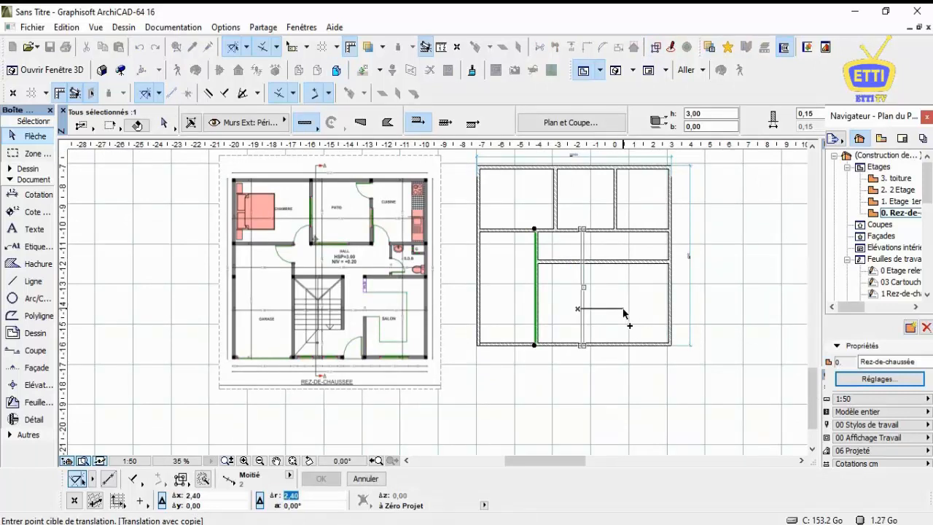
type("55")
key("Return")
key("Escape")
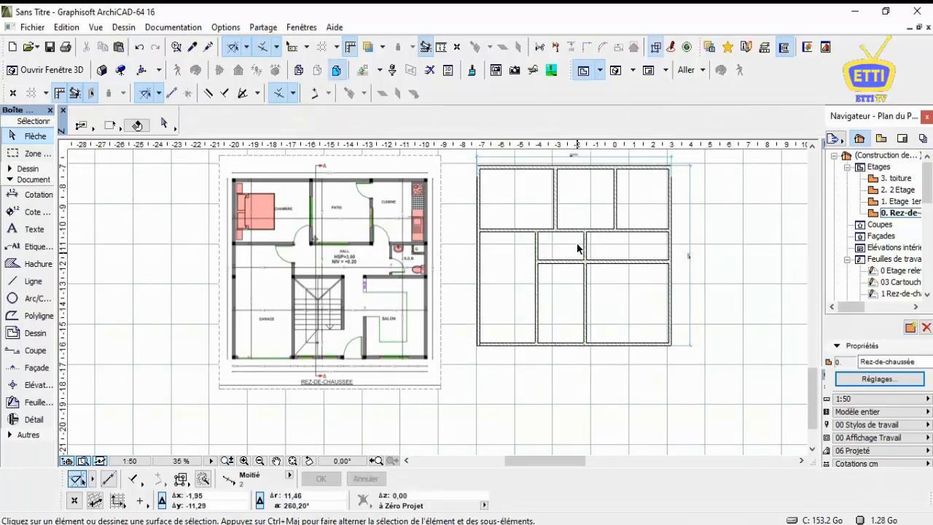
Trim off the staircase's right wall where it crosses the hall, and copy the wall 1,00 m to the right as the salon's left wall.
left_click(586, 290)
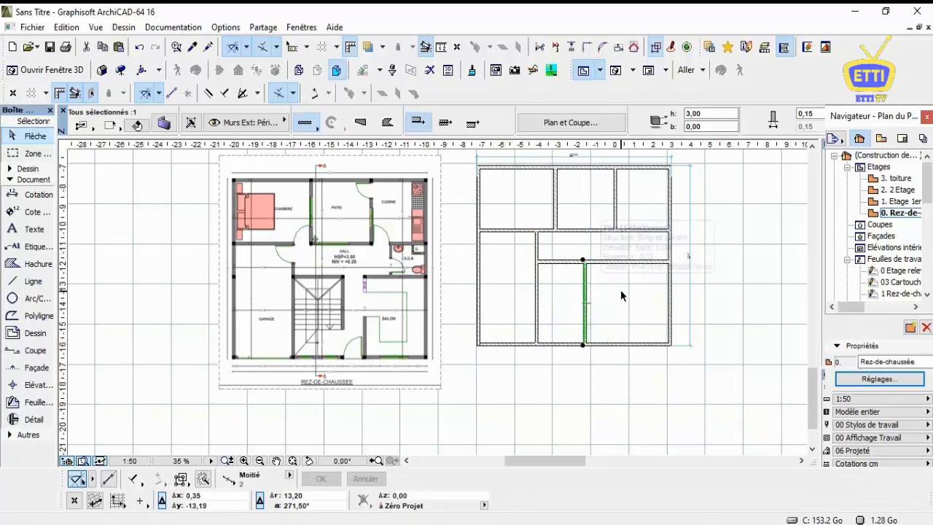
key("ctrl+shift+d")
left_click(608, 293)
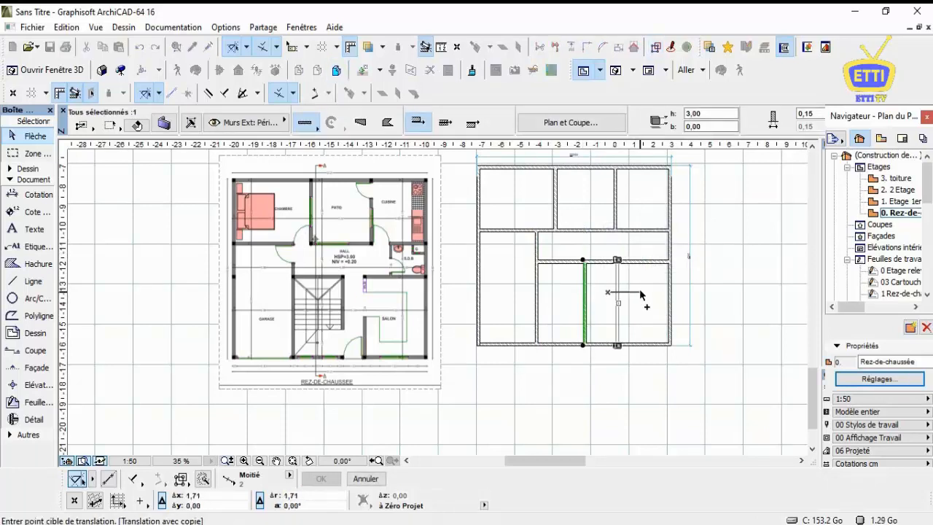
type("r")
type("1,00")
key("Return")
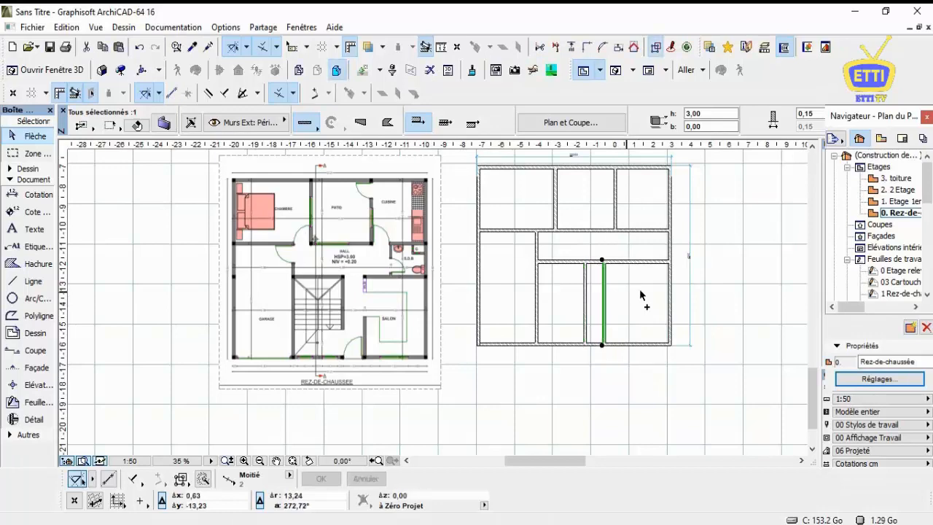
left_click(621, 294)
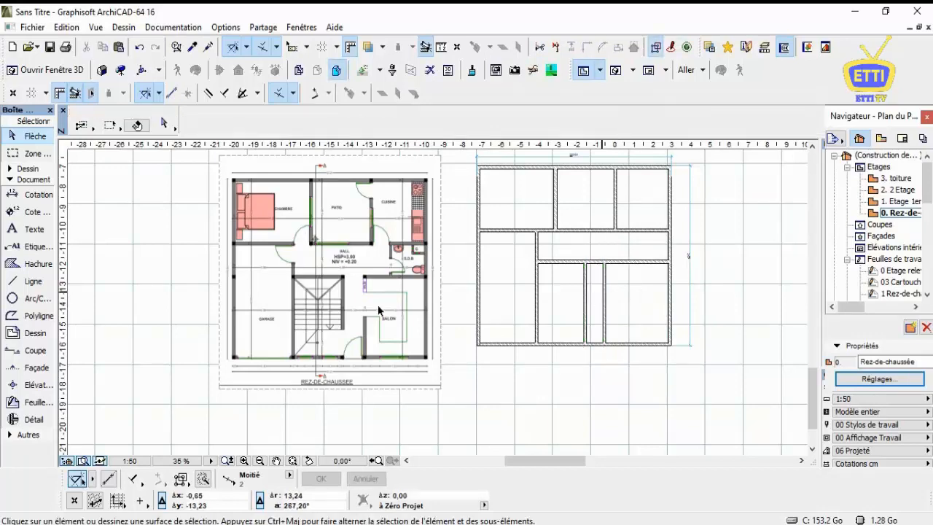
scroll(357, 306, "up", 4)
scroll(365, 306, "down", 2)
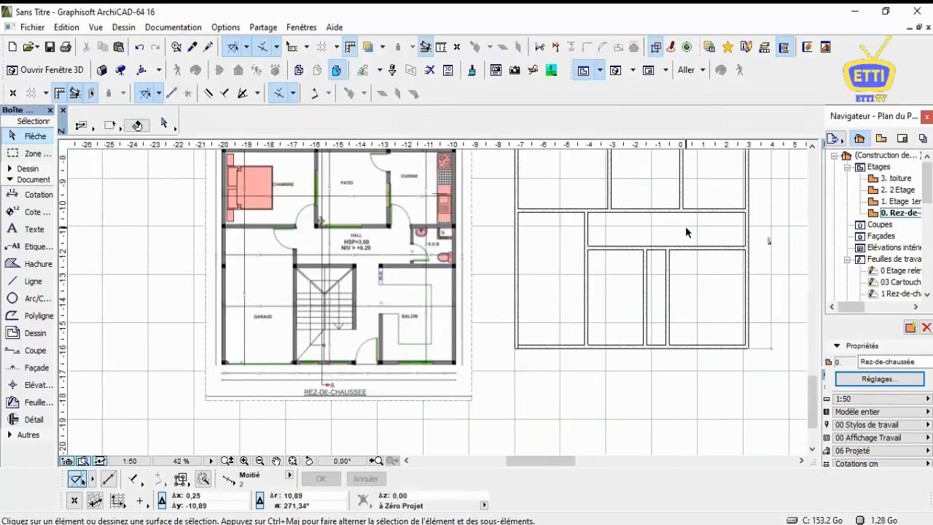
Place a Porte 16 door, 0,90 by 2,10 m, in the bedroom's lower wall beside the patio wall, opening into the bedroom.
scroll(682, 251, "down", 2)
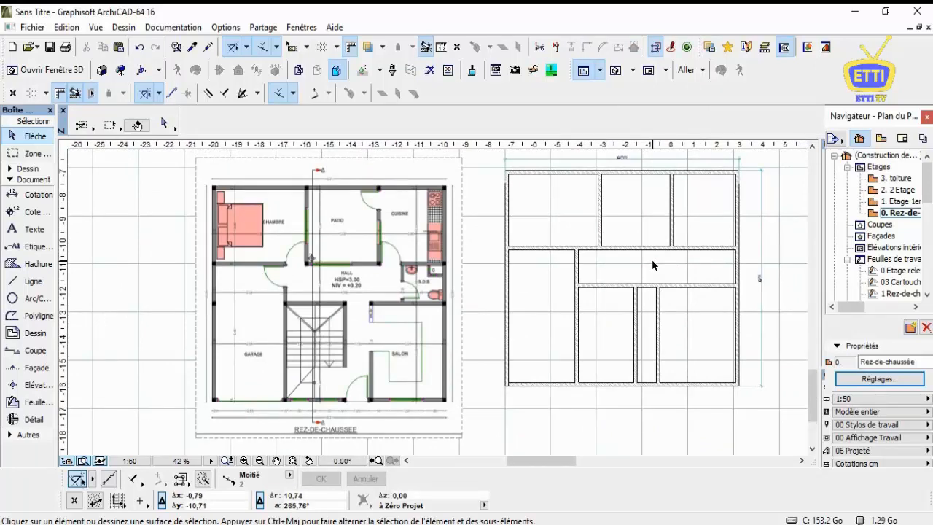
middle_click_drag(649, 261, 622, 288)
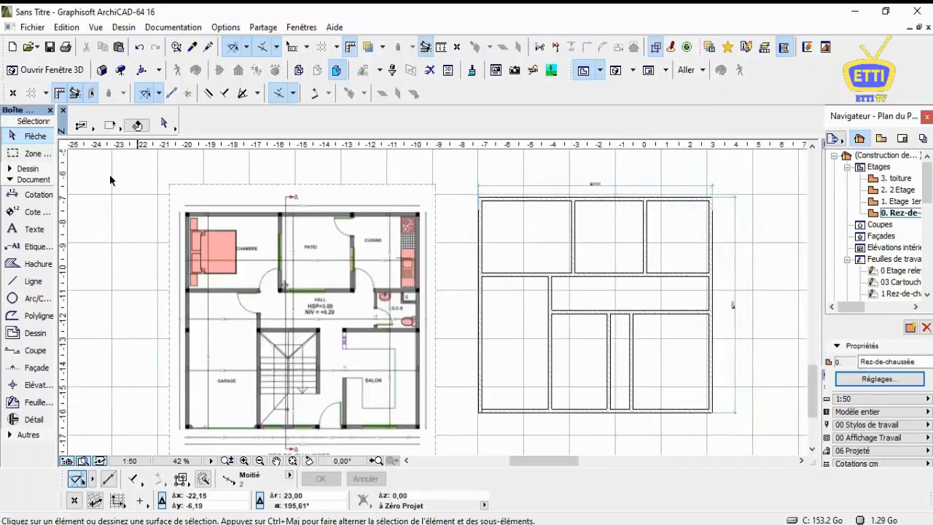
left_click(10, 168)
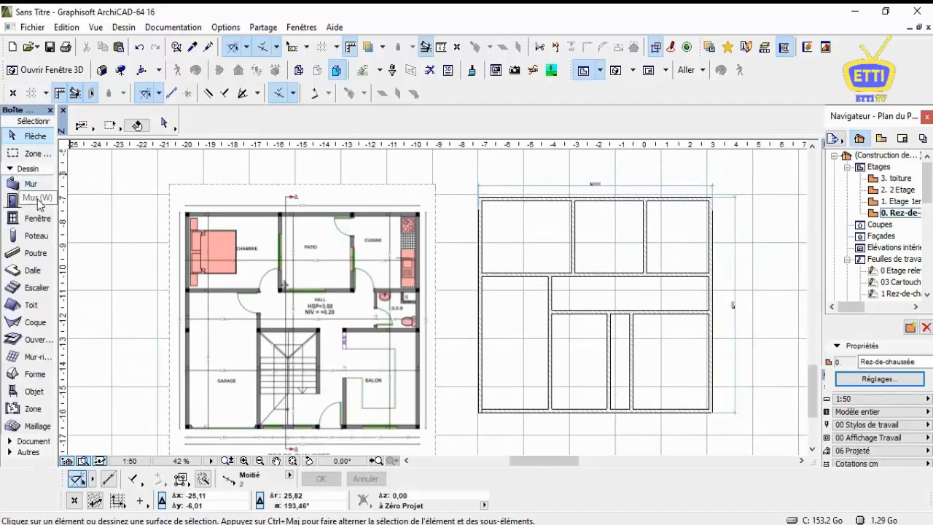
left_click(33, 201)
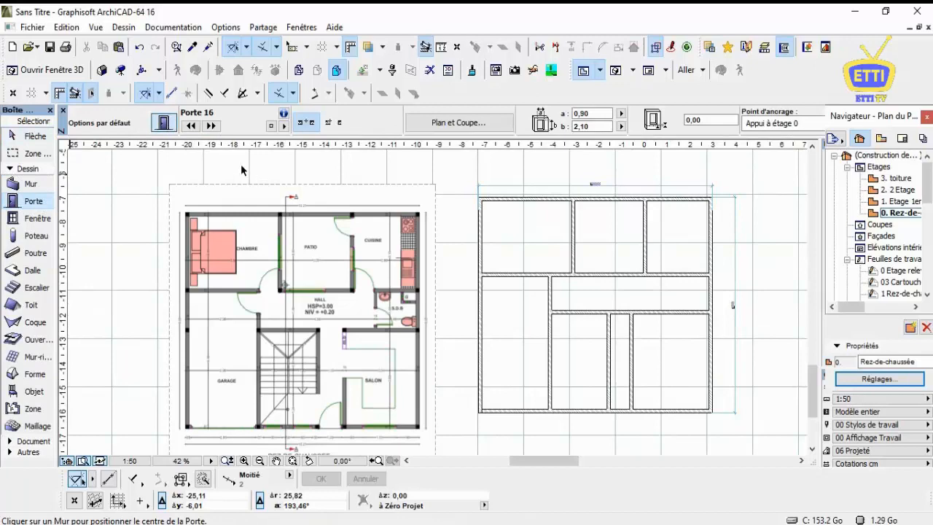
left_click(166, 123)
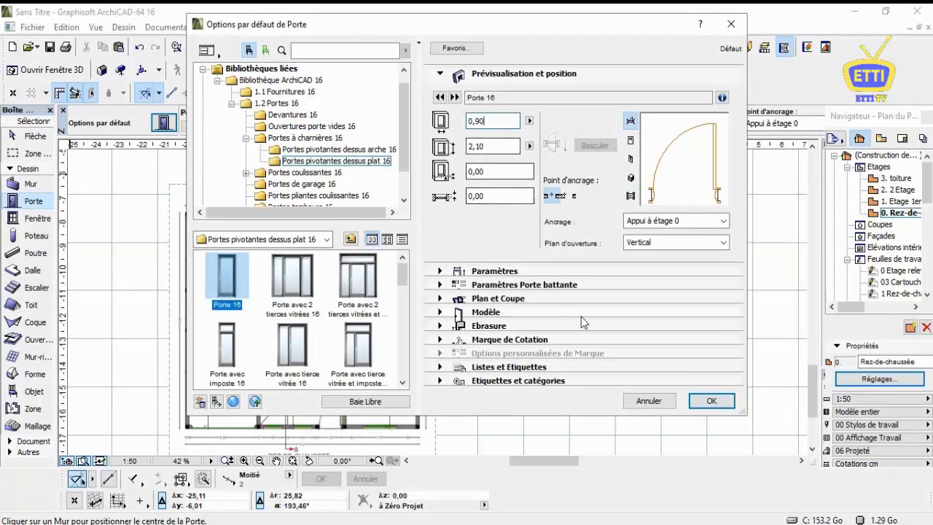
left_click(704, 400)
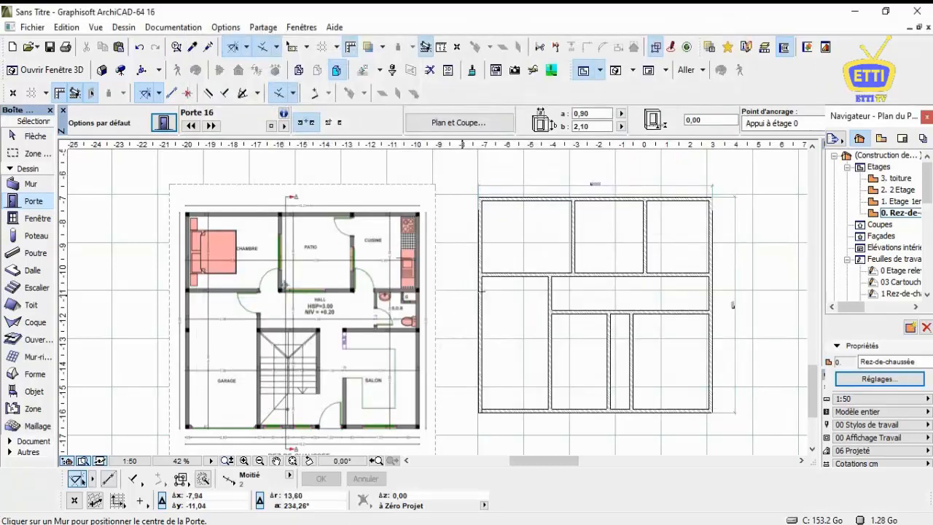
scroll(561, 275, "up", 3)
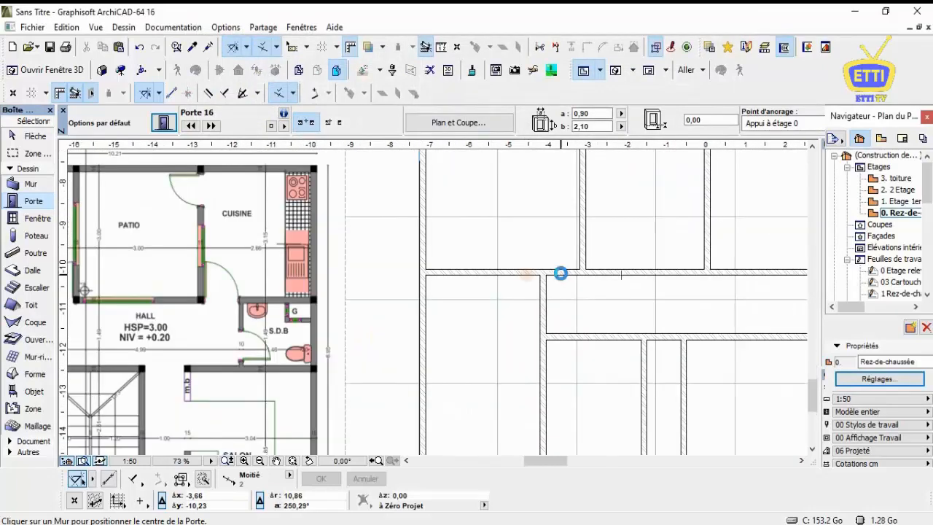
left_click(561, 273)
left_click(564, 211)
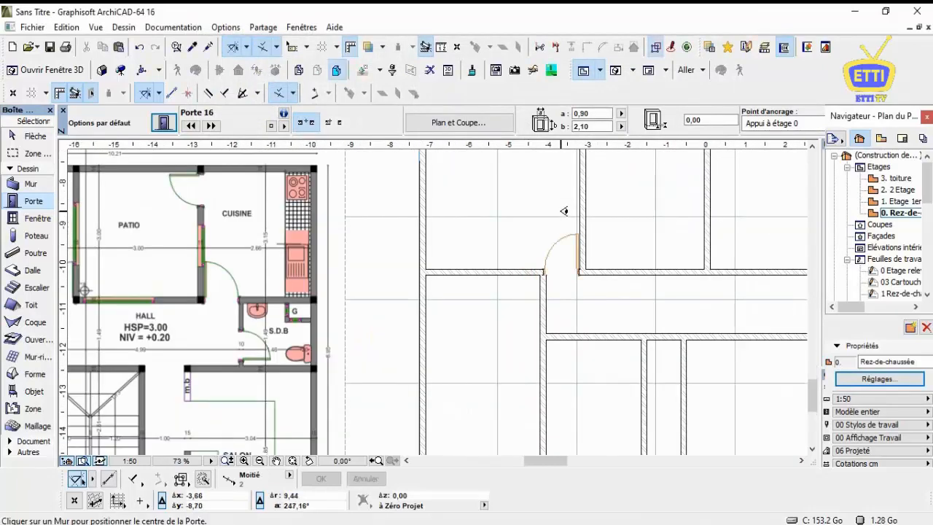
Add 0,90 m doors between hall and kitchen, between kitchen and patio opening into the patio, and at the entrance beside the staircase.
scroll(560, 212, "down", 2)
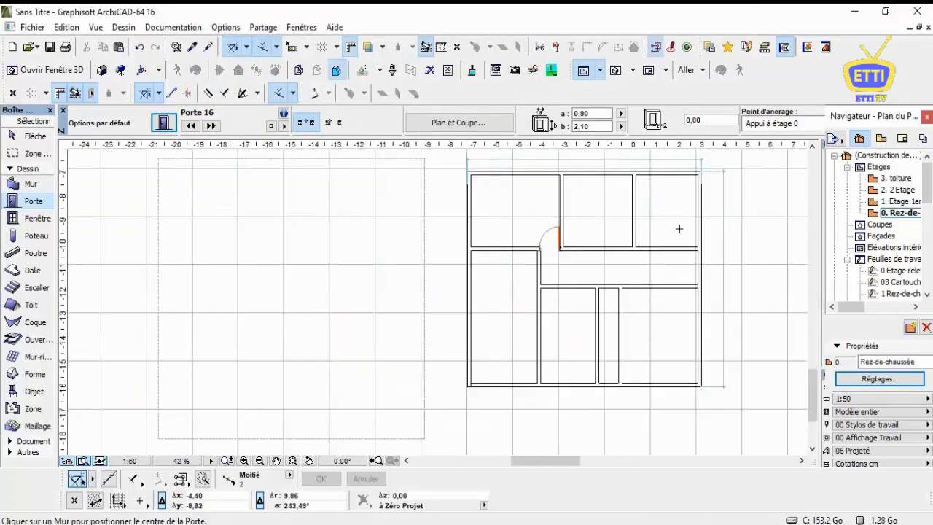
left_click(646, 249)
left_click(650, 222)
left_click(634, 188)
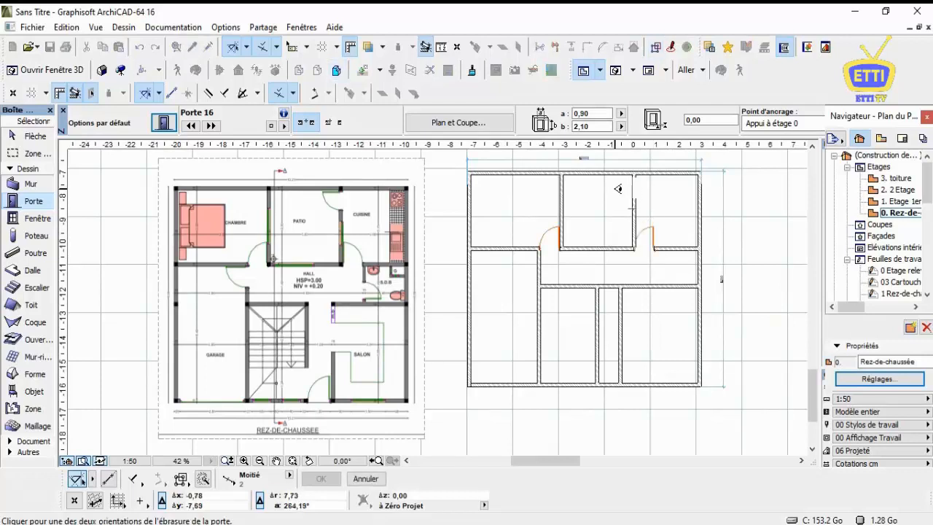
left_click(620, 184)
left_click(610, 384)
left_click(609, 350)
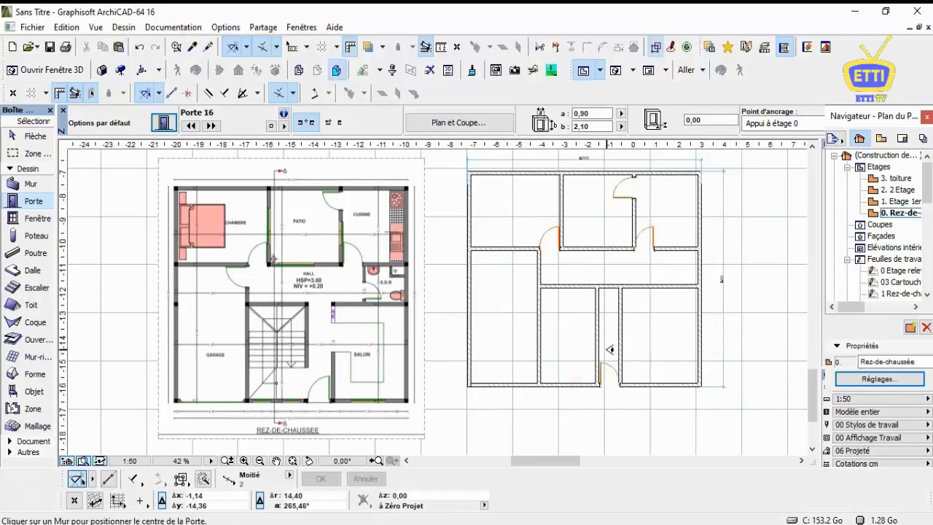
Move the salon's left wall slightly to the right, clear of the entrance door.
key("Escape")
left_click(620, 340)
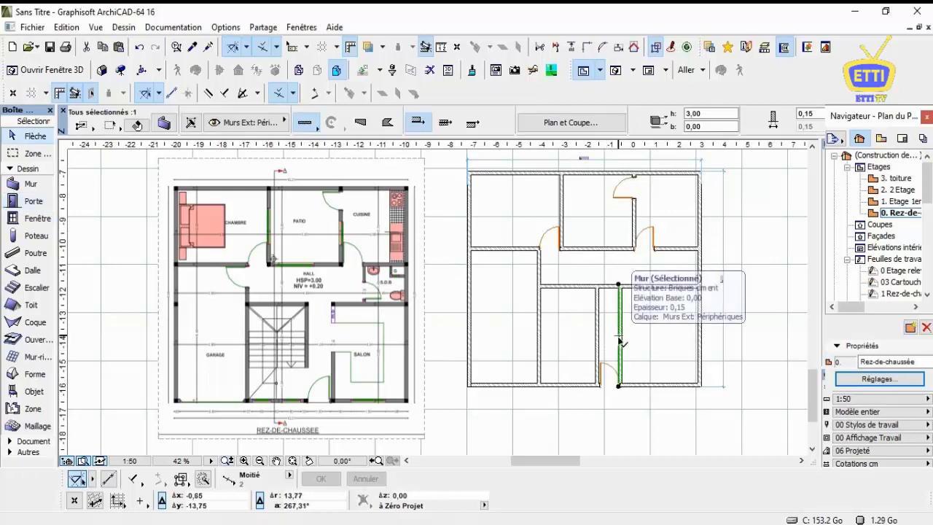
key("ctrl+d")
left_click(621, 341)
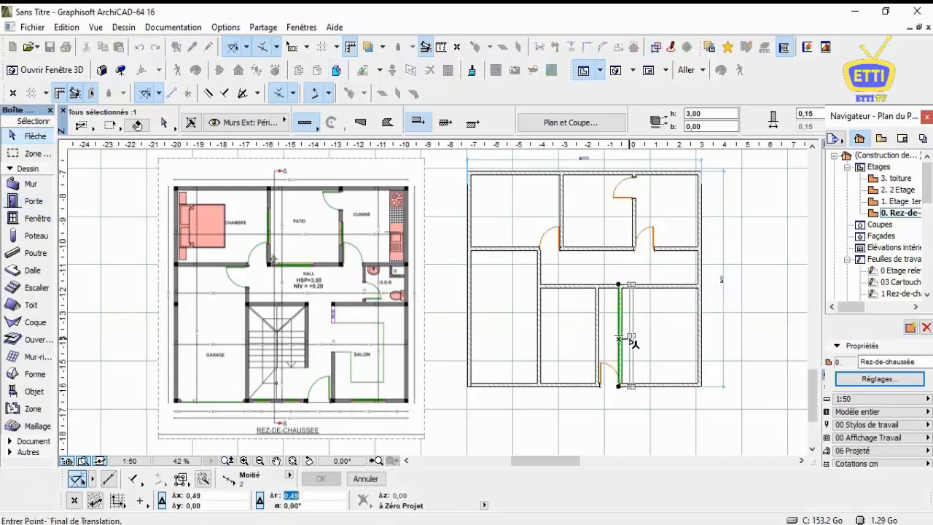
left_click(631, 344)
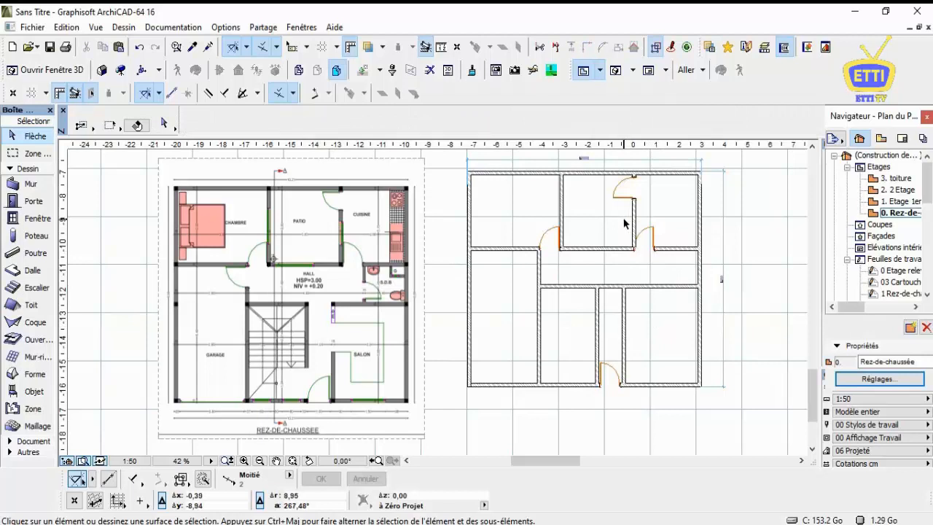
Mirror the patio–kitchen door about its centre with Symétrie so that its leaf hinges at the upper exterior wall.
scroll(627, 193, "up", 3)
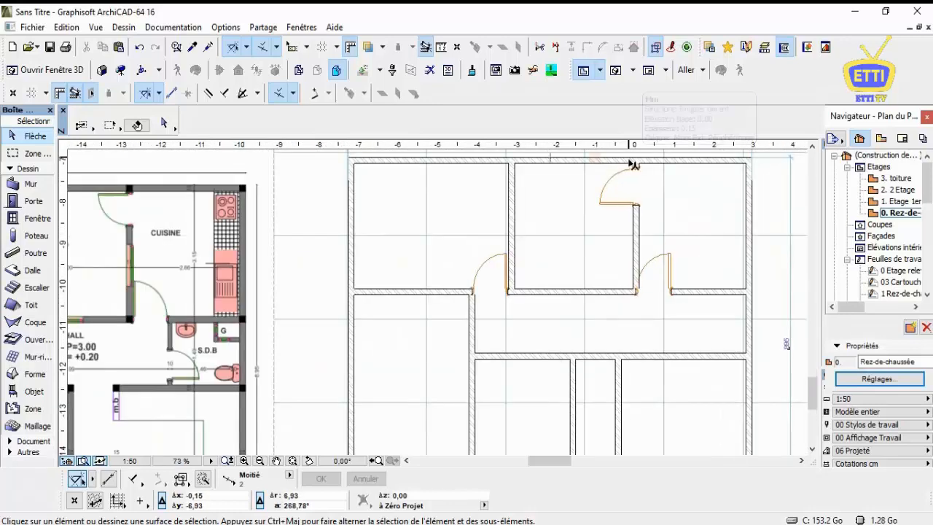
scroll(631, 162, "up", 1)
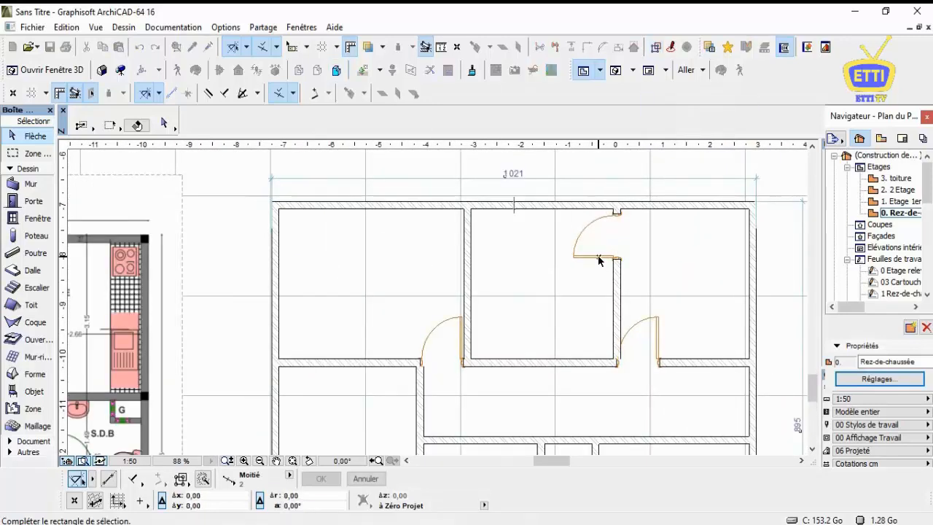
scroll(599, 258, "up", 5)
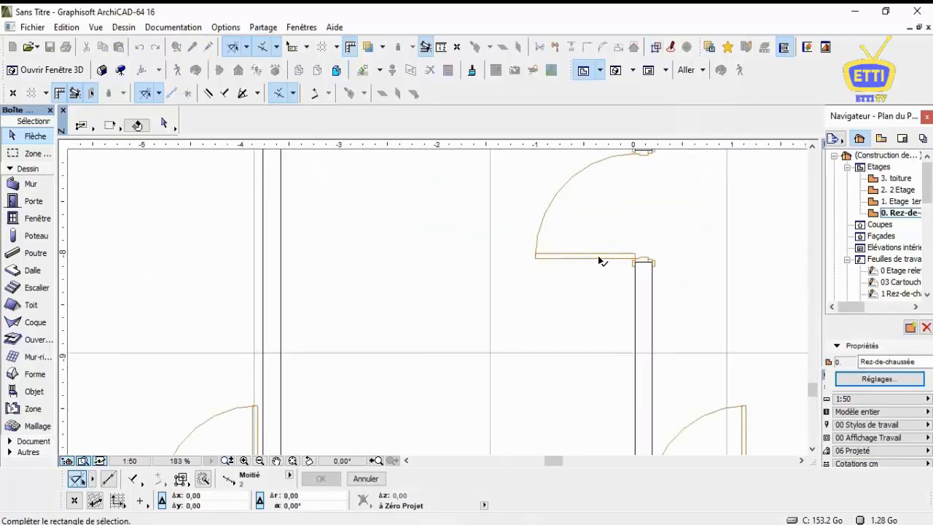
left_click(644, 262)
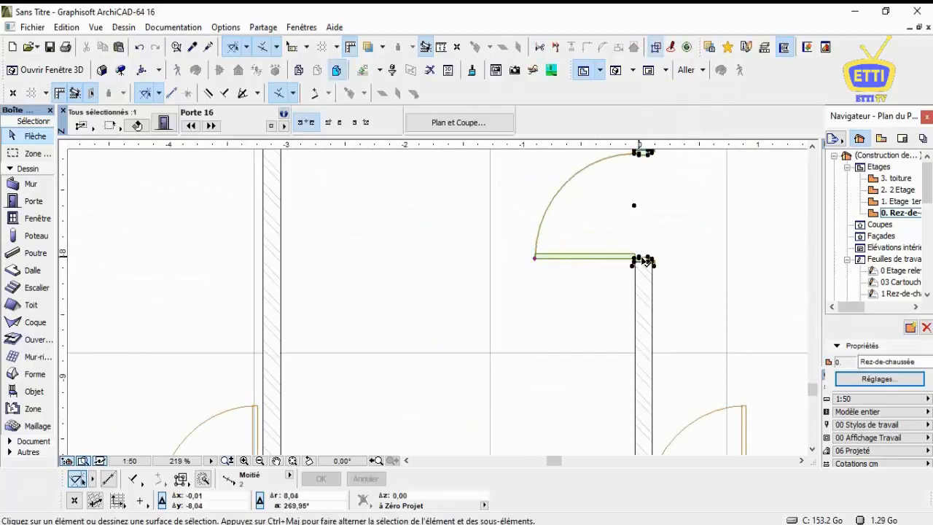
middle_click_drag(641, 208, 576, 246)
scroll(572, 244, "up", 1)
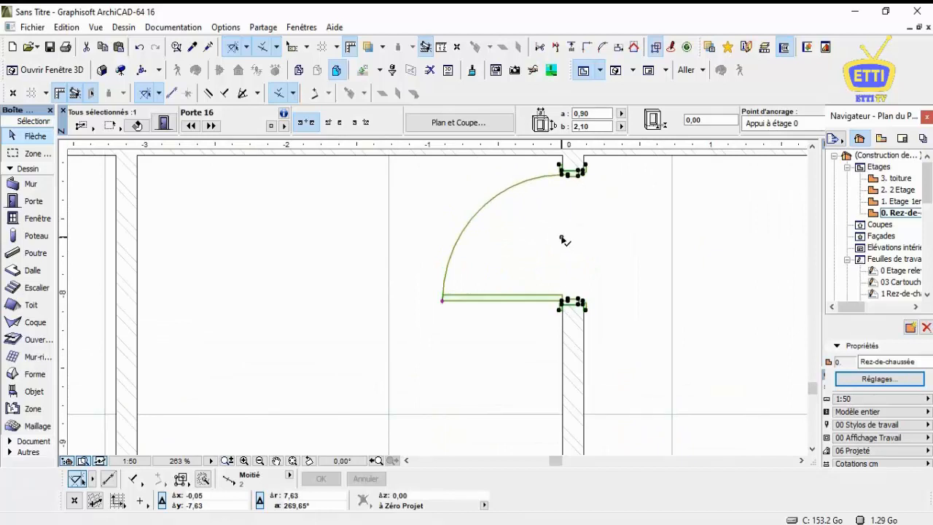
right_click(561, 238)
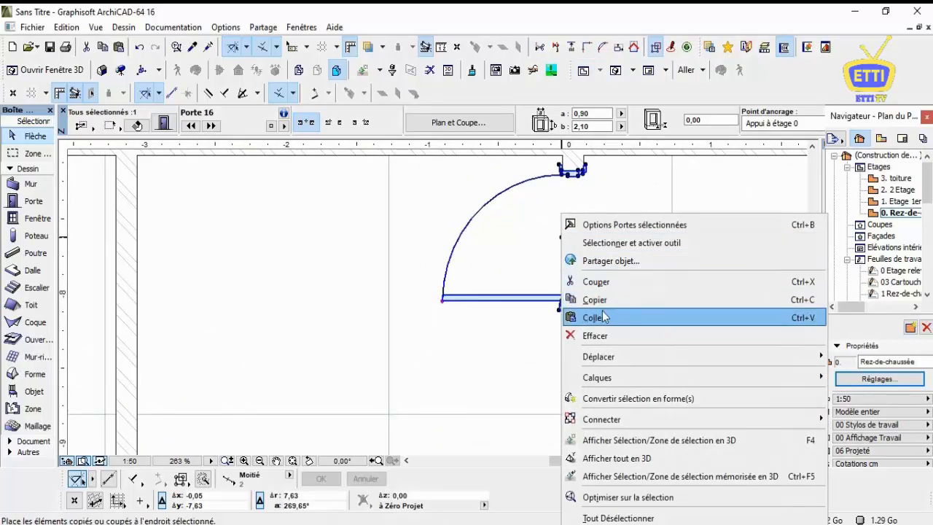
mouse_move(611, 355)
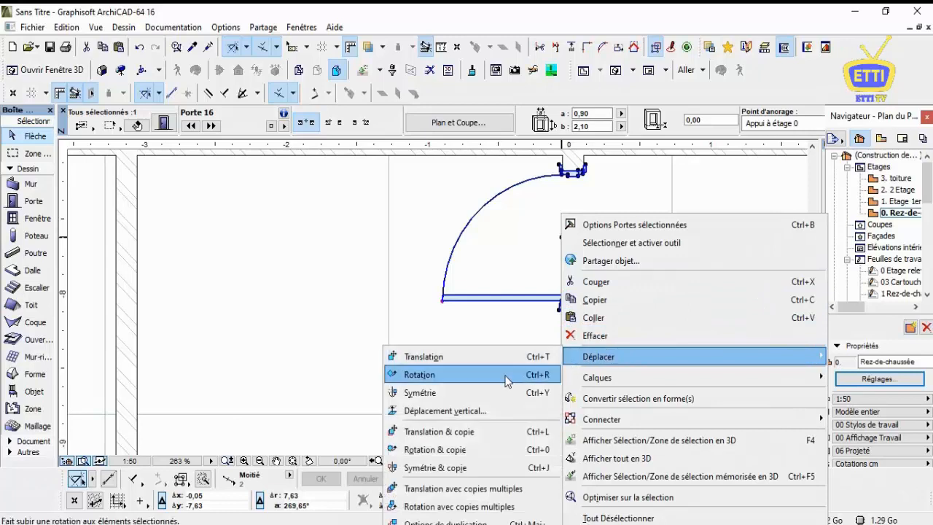
left_click(472, 395)
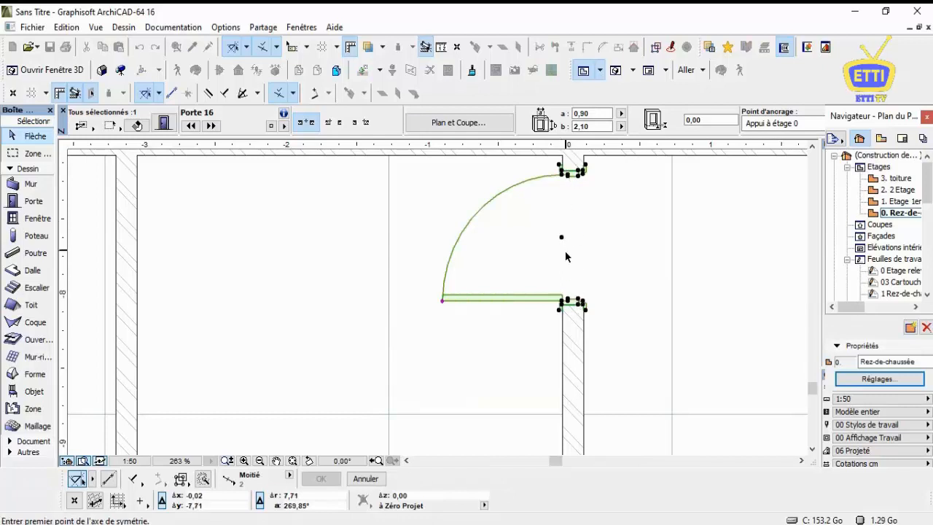
left_click(561, 237)
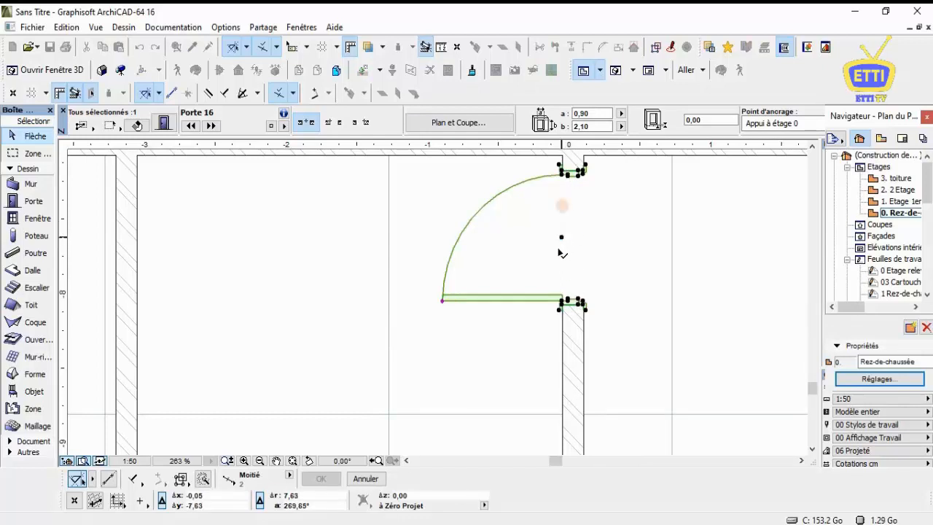
left_click(554, 237)
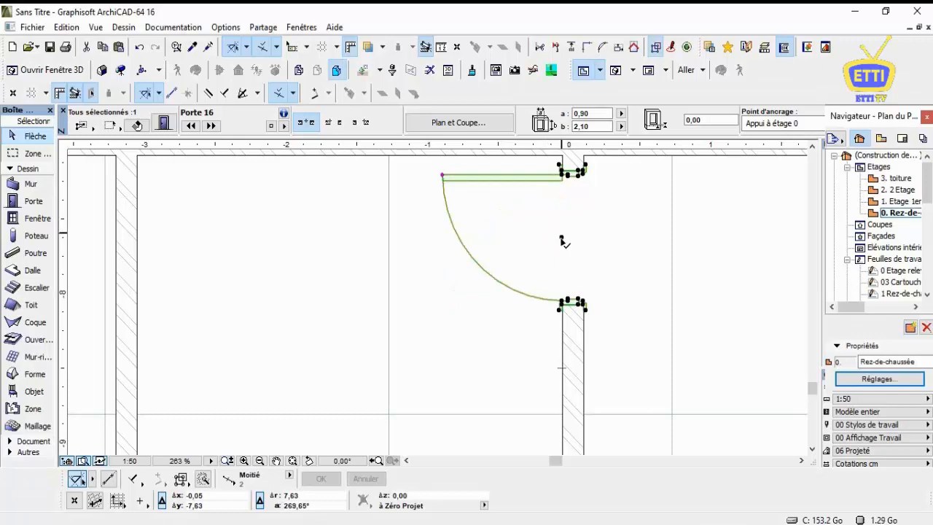
left_click(567, 226)
scroll(576, 218, "down", 3)
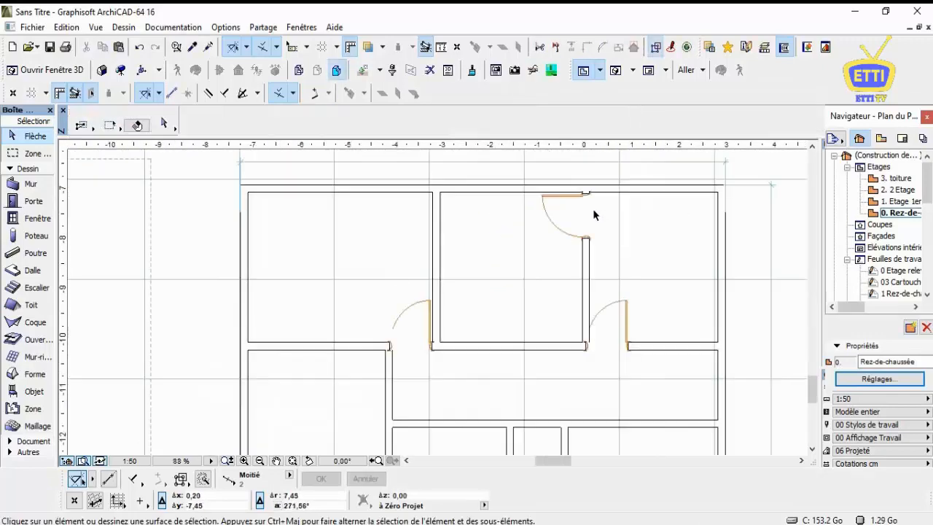
Set the bedroom door's width to 0,85 m.
scroll(463, 355, "up", 5)
left_click(444, 368)
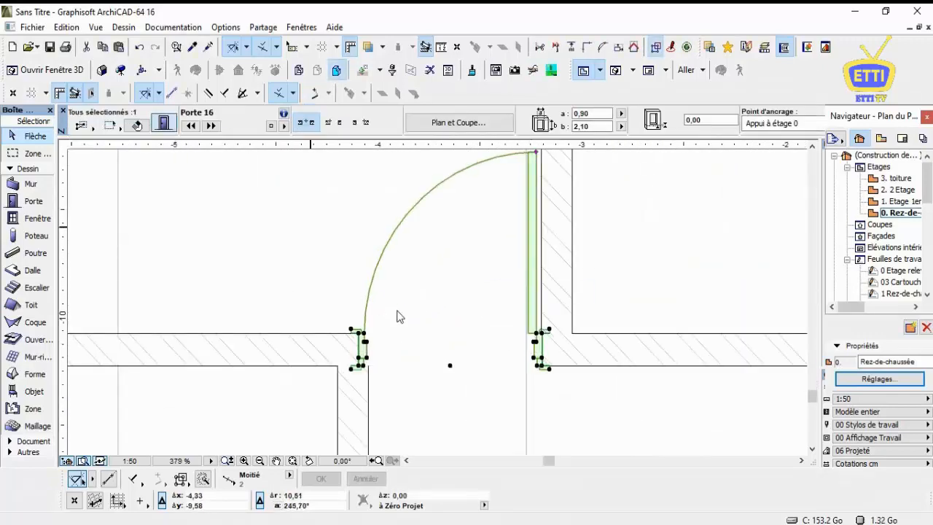
key("ctrl+t")
left_click(494, 121)
type("0,85")
key("Return")
scroll(454, 263, "down", 6)
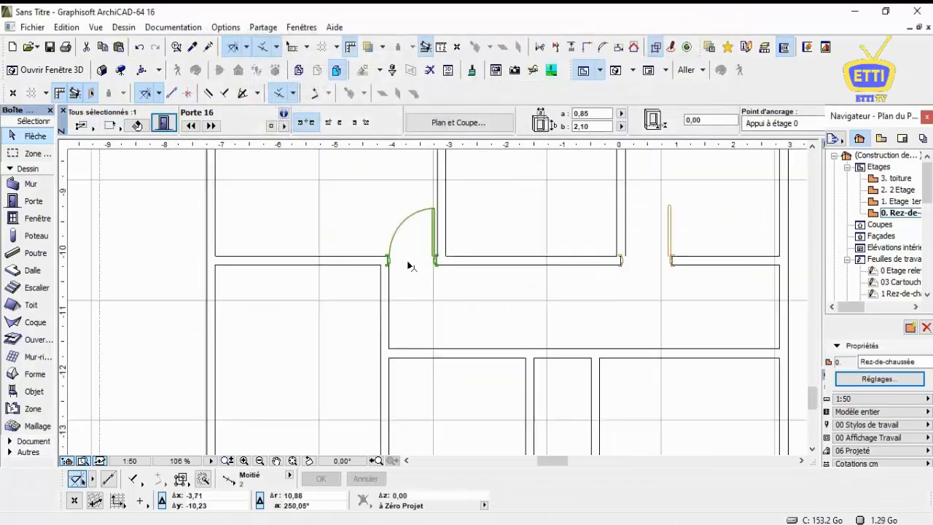
scroll(408, 273, "down", 1)
left_click(431, 289)
Mirror the hall–kitchen door about its centre so that its leaf hinges beside the patio wall.
scroll(646, 277, "up", 5)
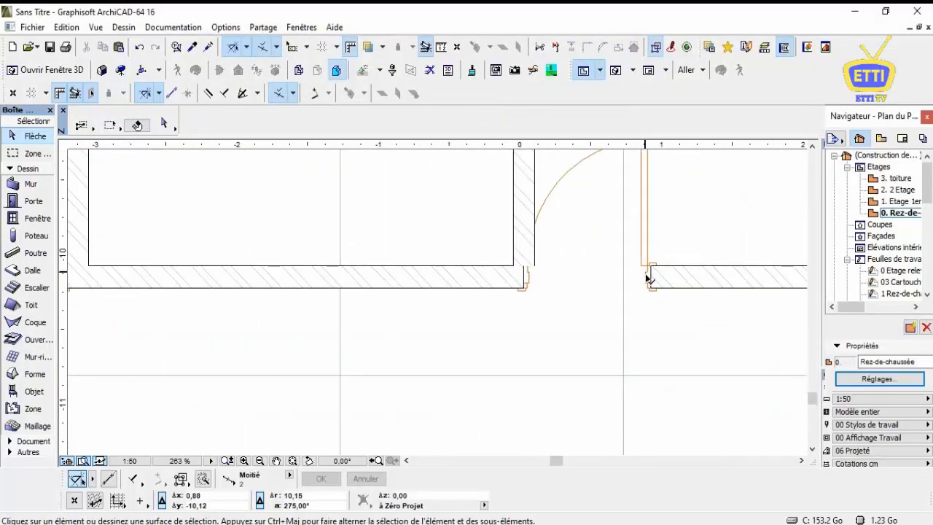
left_click(645, 280)
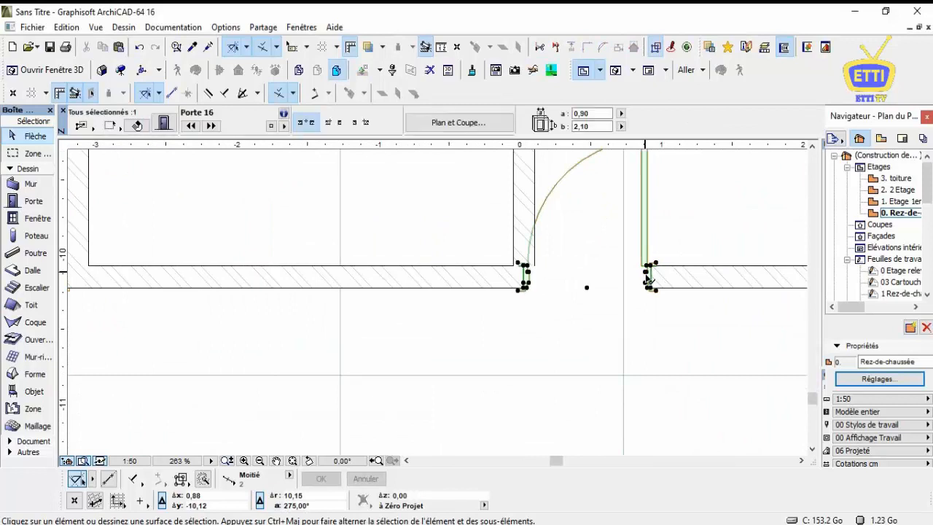
scroll(608, 298, "down", 5)
left_click(608, 298)
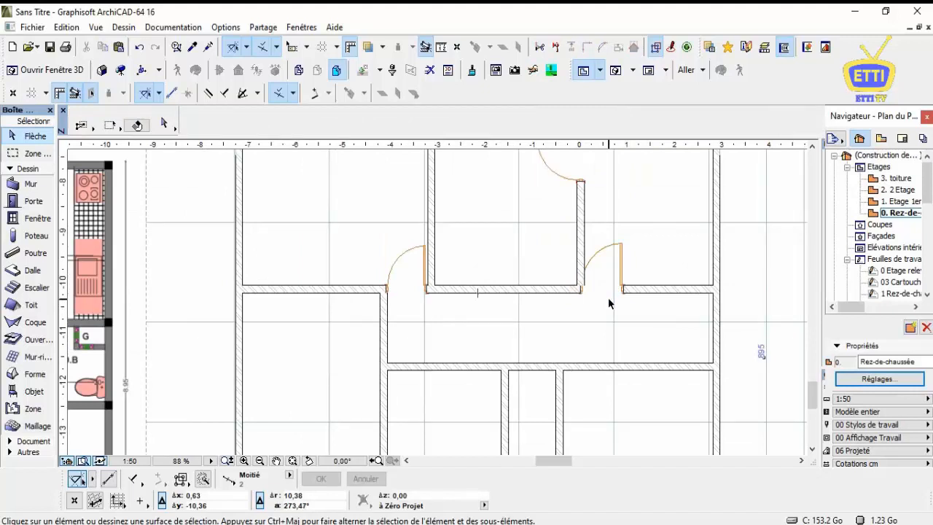
scroll(608, 298, "up", 4)
left_click(604, 291)
key("ctrl+m")
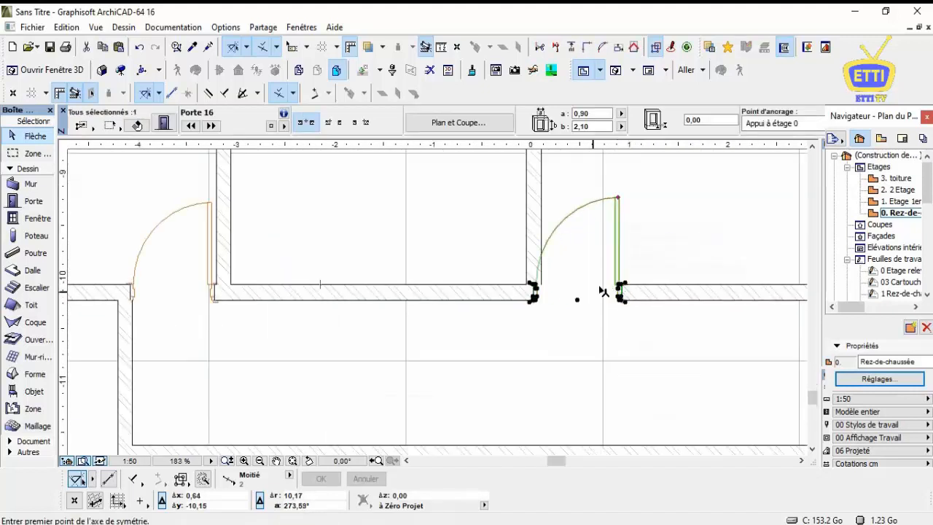
left_click(579, 298)
left_click(589, 301)
scroll(589, 302, "down", 4)
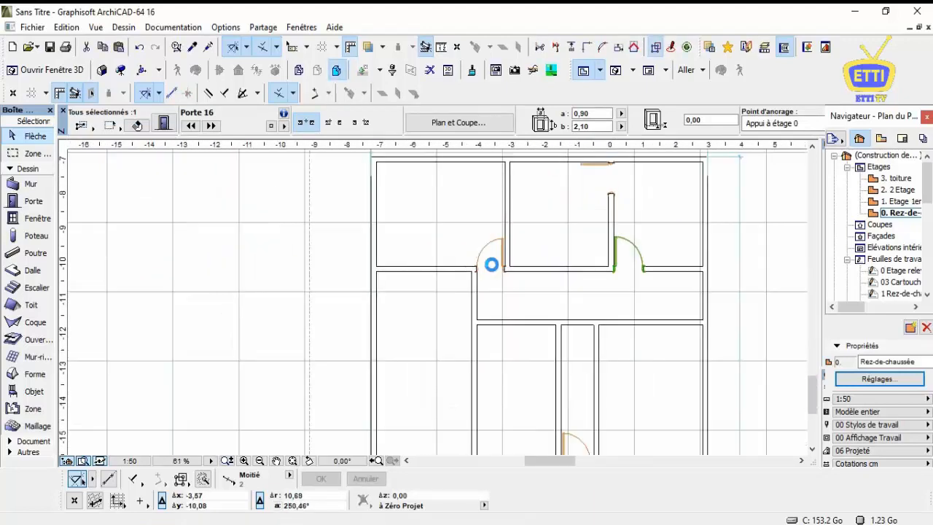
scroll(491, 265, "down", 2)
left_click(573, 406)
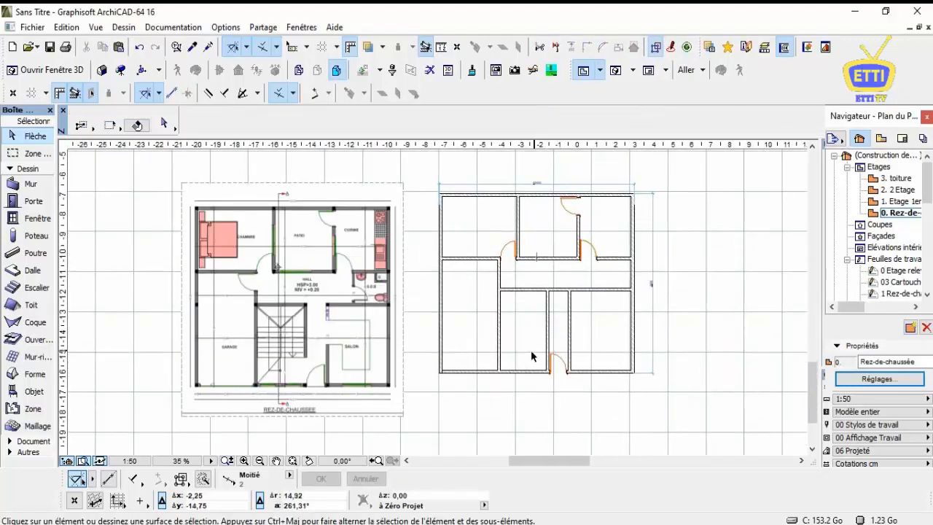
Place a 0,90 m door in the garage's right wall, just below the bedroom wall, opening into the garage.
left_click(34, 202)
scroll(551, 259, "up", 2)
scroll(491, 297, "up", 2)
key("Escape")
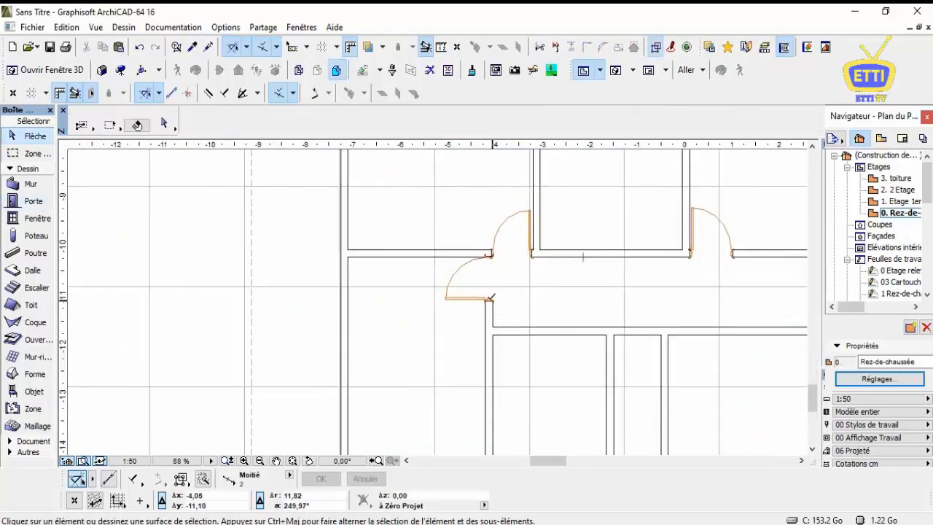
Mirror the garage door about its centre with Symétrie so that its leaf hinges beside the bedroom wall.
scroll(537, 302, "up", 3)
left_click(477, 295)
key("ctrl+m")
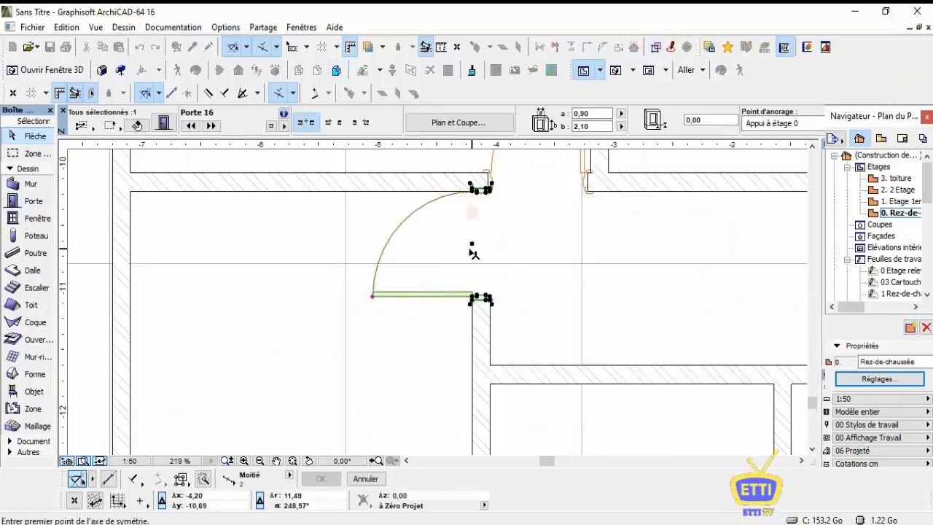
left_click(472, 245)
left_click(479, 252)
scroll(482, 232, "down", 2)
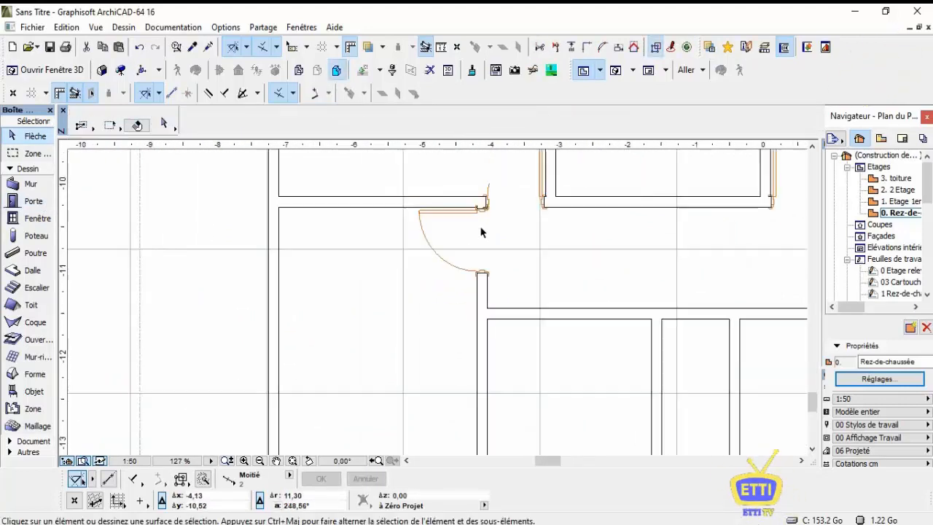
scroll(481, 232, "down", 2)
Mirror the entrance door in the front wall about its centre so that its leaf hinges on the salon side.
scroll(536, 416, "up", 3)
left_click(536, 417)
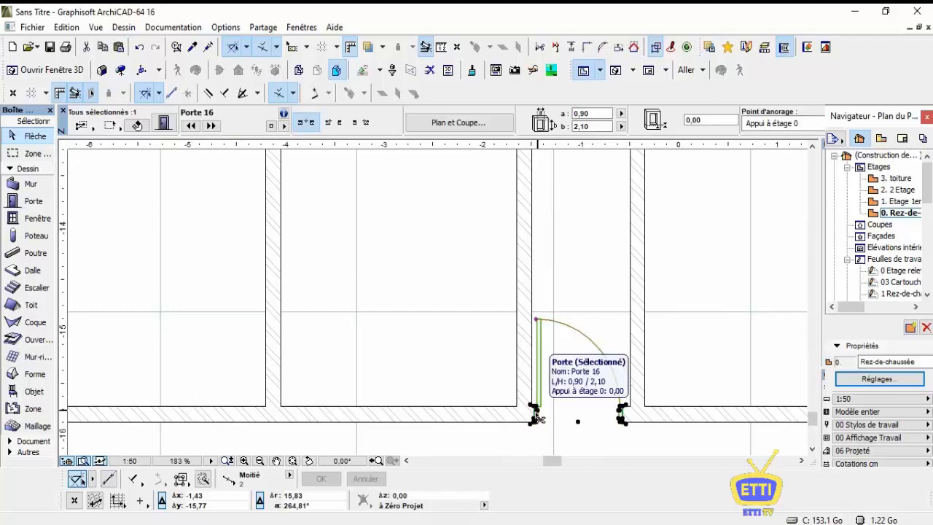
key("ctrl+m")
left_click(578, 421)
left_click(579, 429)
left_click(603, 373)
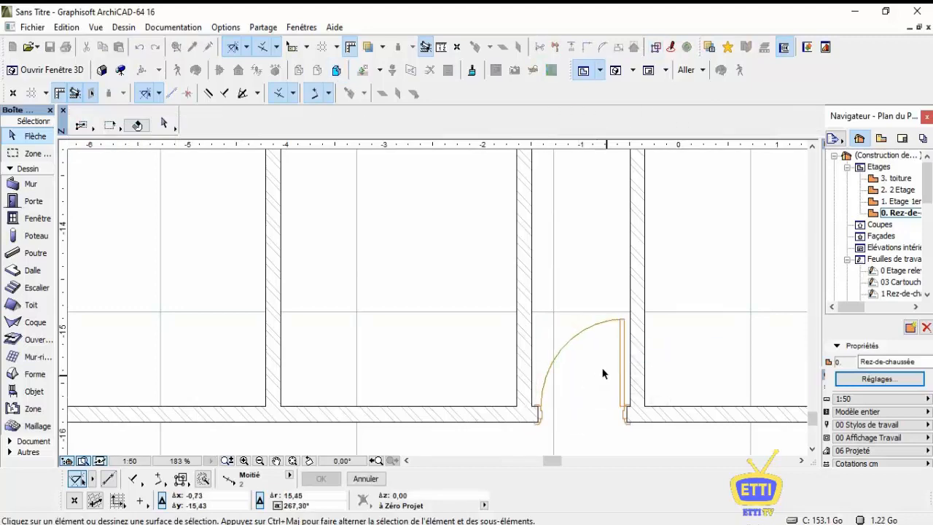
Set the entrance door's width to 1,00 m.
key("ctrl+t")
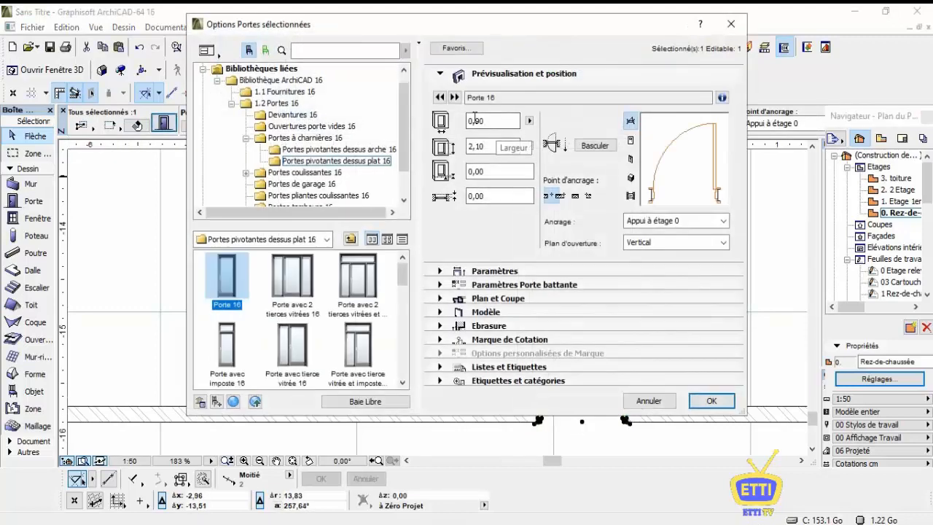
double_click(474, 120)
type("1,0")
left_click(711, 400)
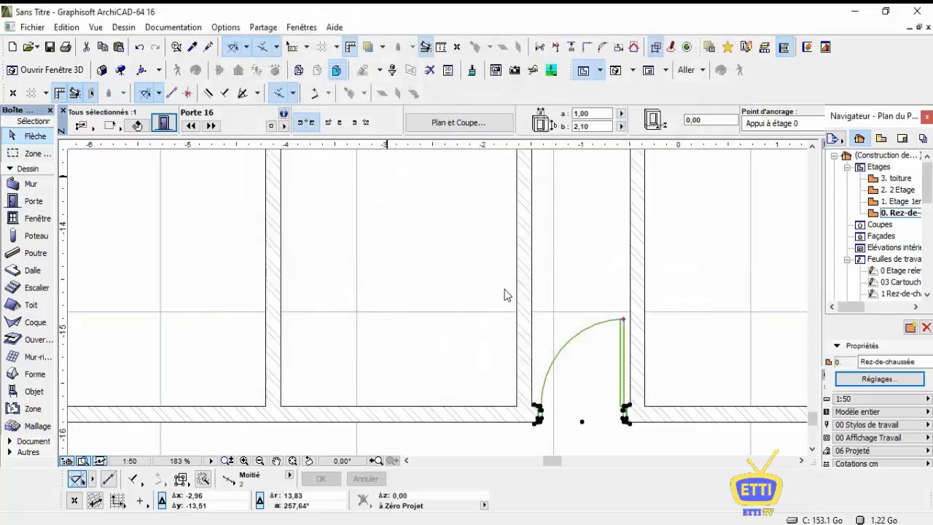
scroll(510, 292, "down", 5)
left_click(546, 265)
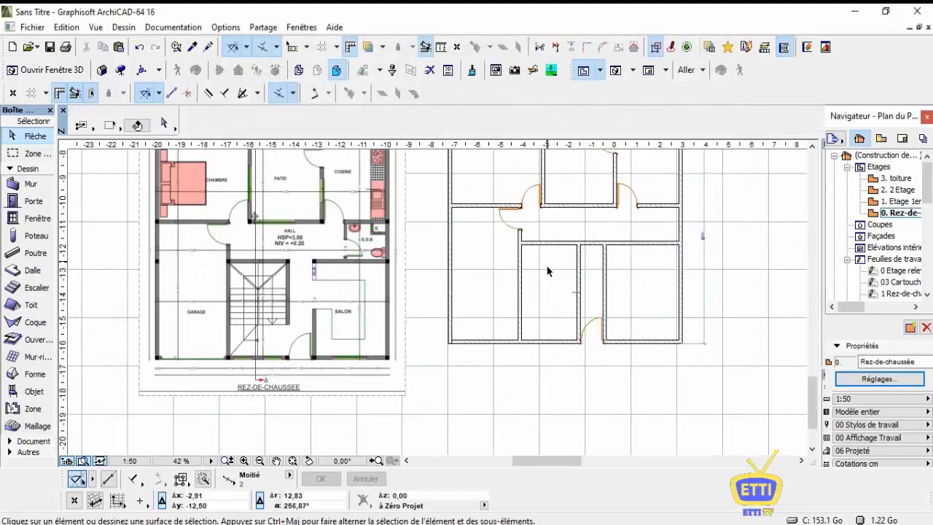
Copy the kitchen-side exterior wall 1,6 m inward and trim away its parts beyond the hall, closing off the bathroom.
scroll(466, 277, "down", 2)
scroll(392, 257, "up", 8)
scroll(352, 276, "down", 5)
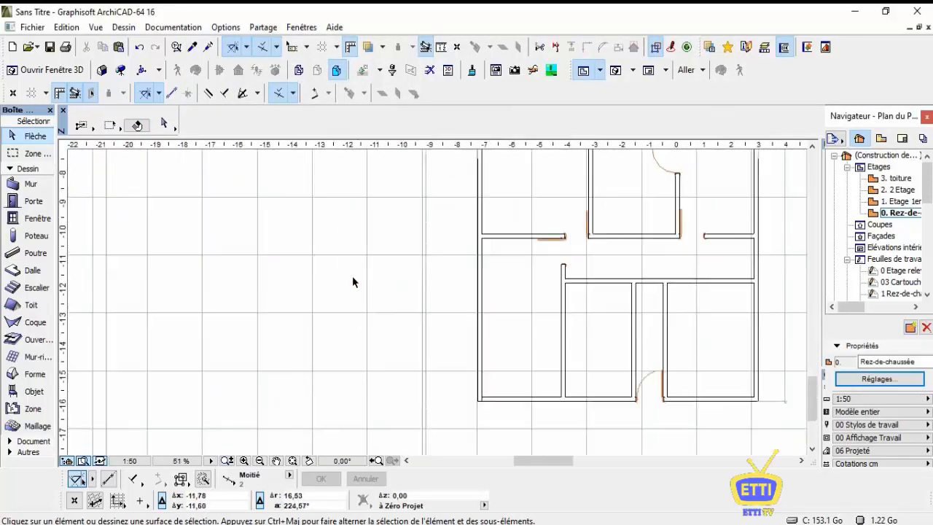
left_click(681, 285)
key("ctrl+shift+d")
left_click(682, 281)
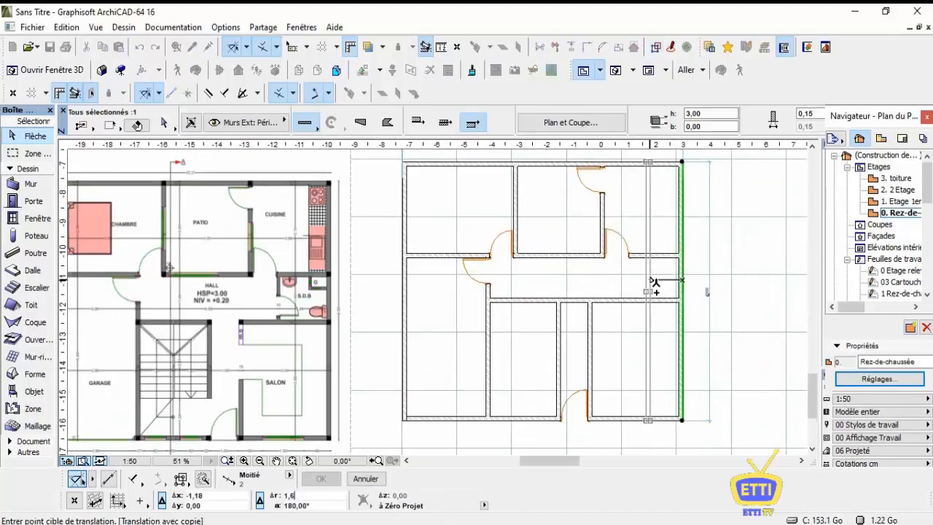
left_click(636, 280)
left_click(640, 207, "ctrl")
left_click(639, 341, "ctrl")
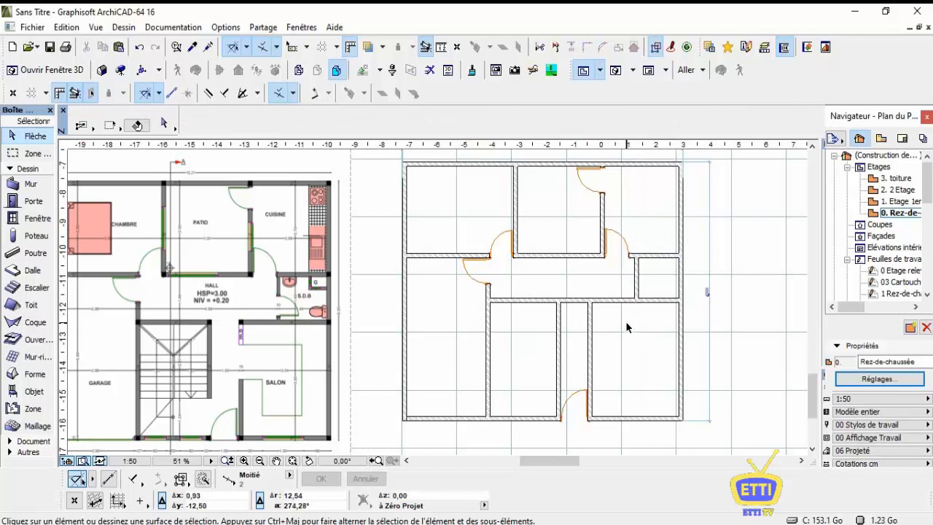
Move the new bathroom wall toward the hall by its own thickness of 0,15 m.
left_click(637, 281)
key("ctrl+d")
scroll(616, 278, "up", 6)
left_click(616, 278)
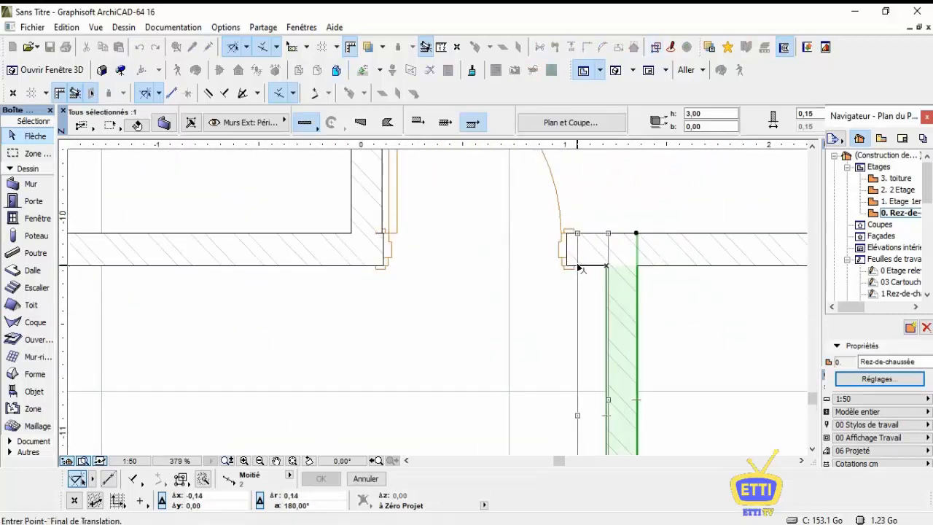
left_click(639, 267)
scroll(634, 268, "down", 7)
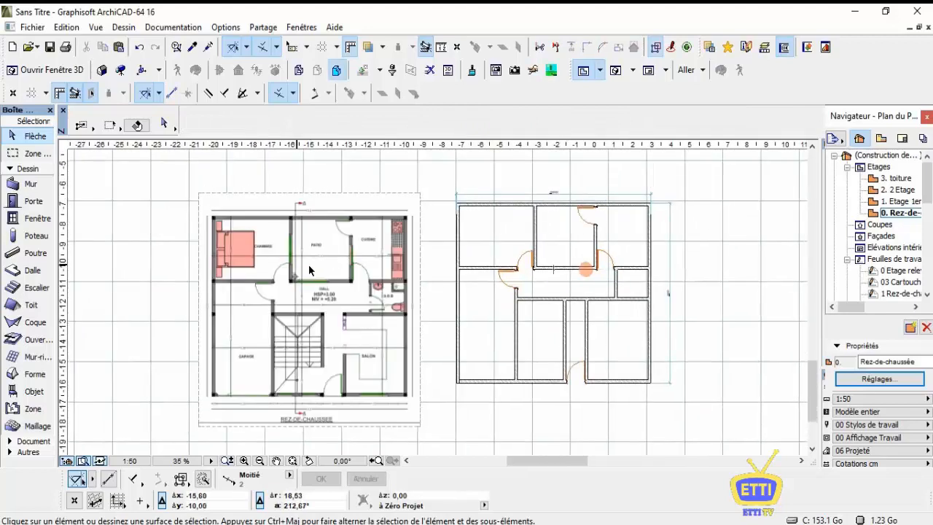
Place a door in the bathroom's hall-side wall, opening into the bathroom, and set its width to 0,80 m.
left_click(34, 200)
scroll(647, 284, "up", 2)
scroll(647, 285, "up", 3)
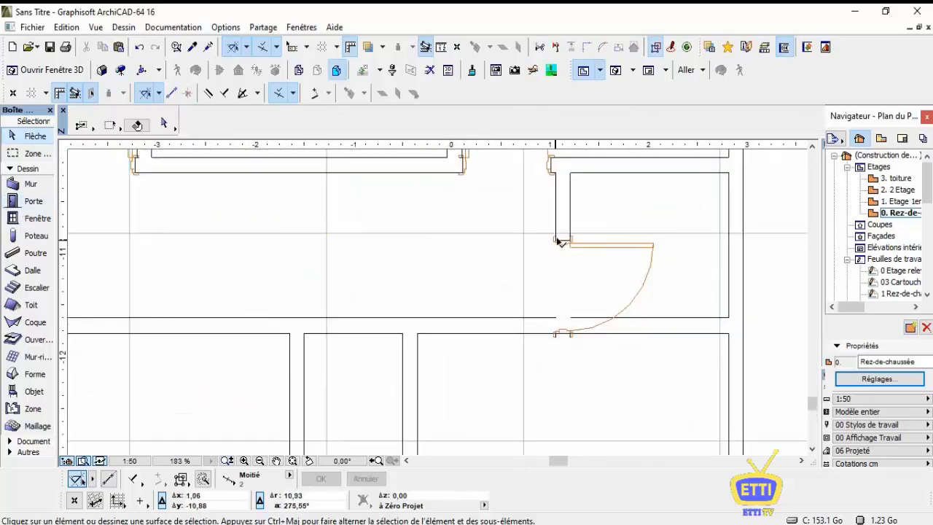
left_click(561, 286, "shift")
left_click(166, 122)
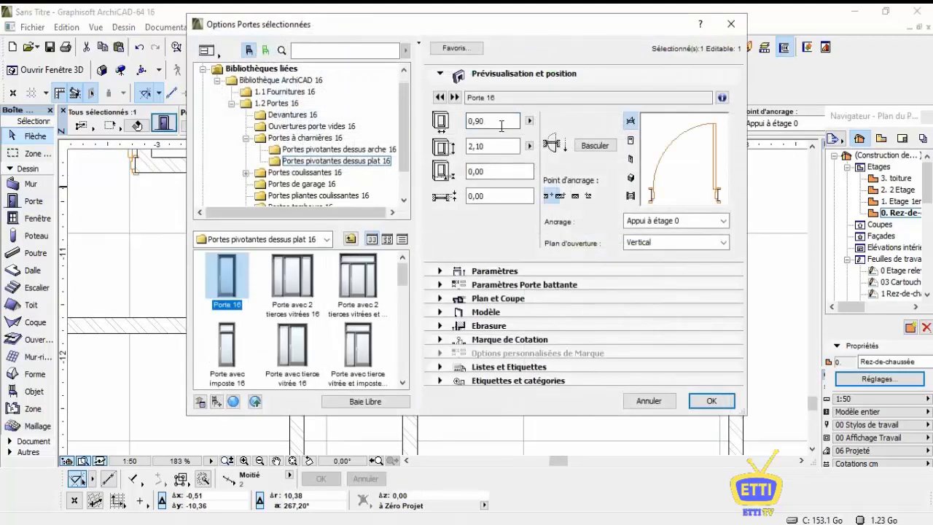
type("0,8")
key("Return")
Mirror the bathroom door about its centre so that its leaf hinges beside the salon wall.
key("ctrl+m")
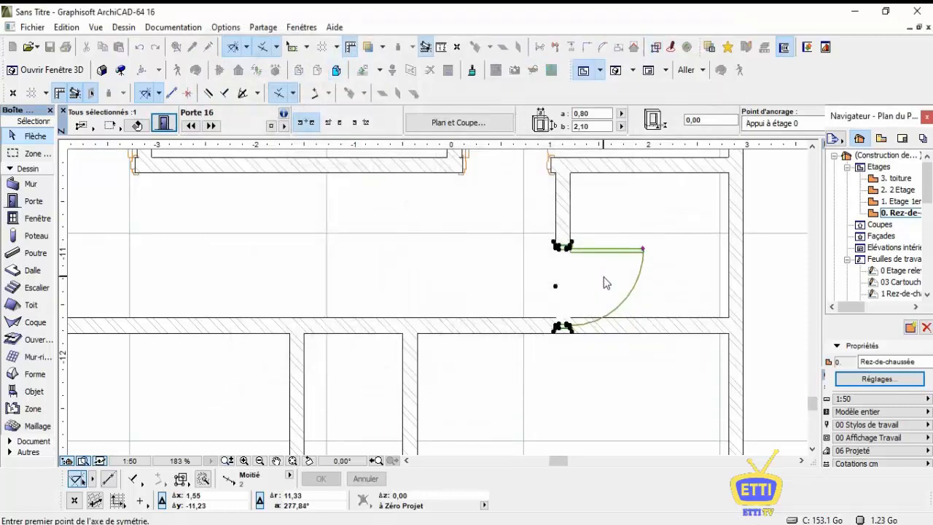
left_click(554, 286)
left_click(516, 263)
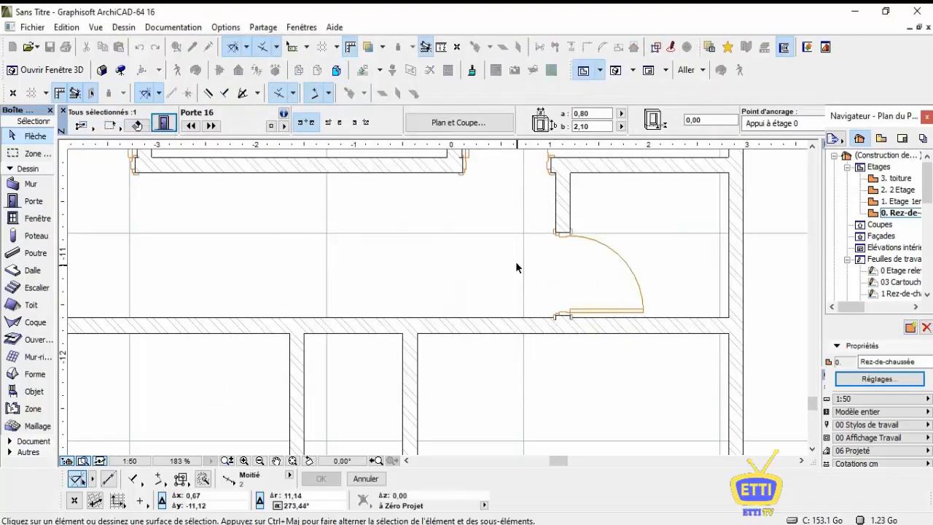
scroll(537, 254, "down", 5)
middle_click_drag(538, 254, 593, 248)
scroll(593, 247, "down", 1)
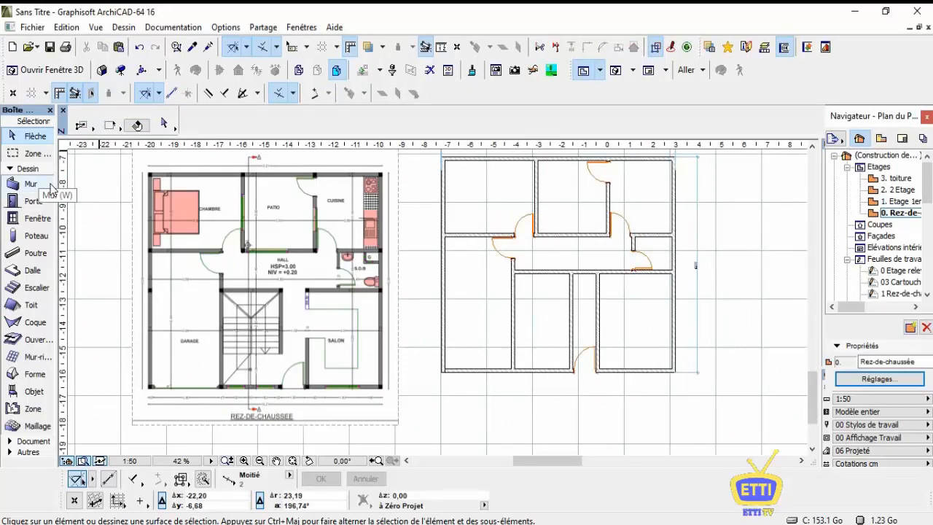
left_click(35, 219)
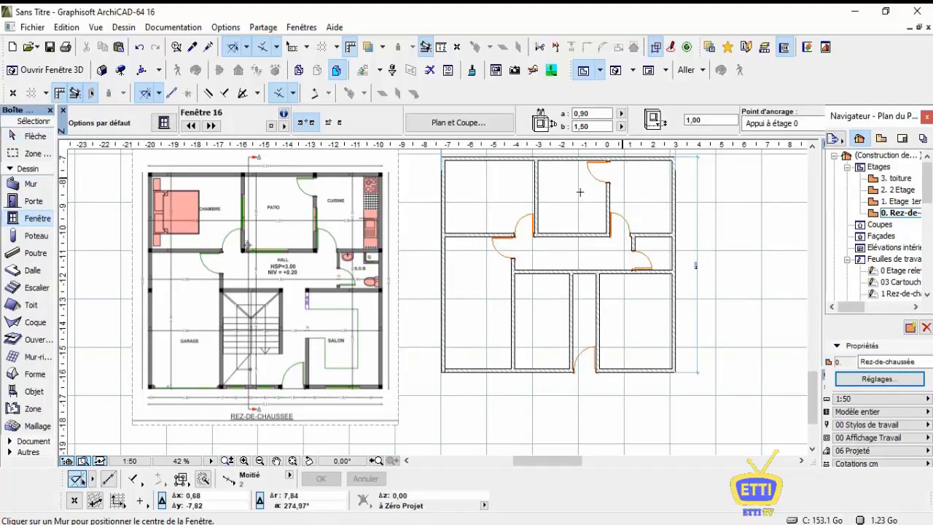
left_click(536, 192)
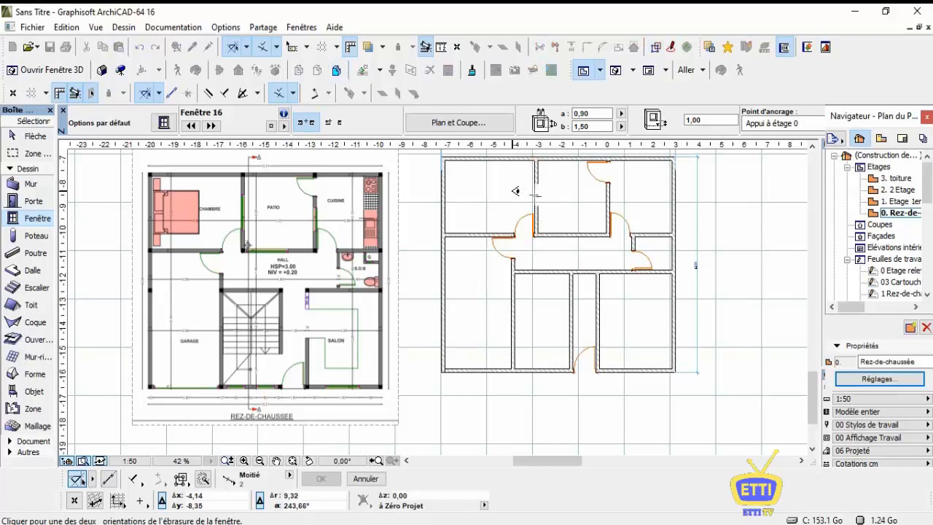
key("Escape")
key("Escape")
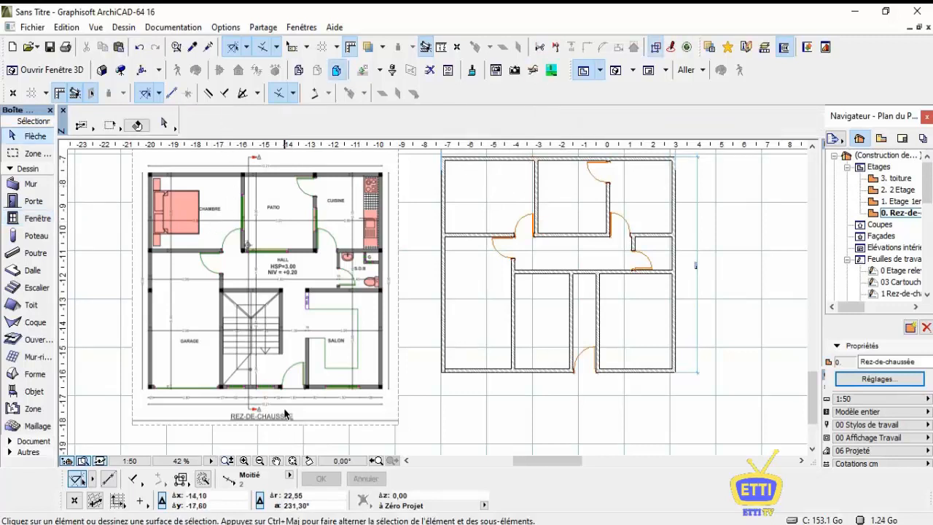
Check the window widths on the reference plan and set the default Fenêtre 16 to 1,50 m wide and 1,20 m high.
scroll(284, 413, "up", 5)
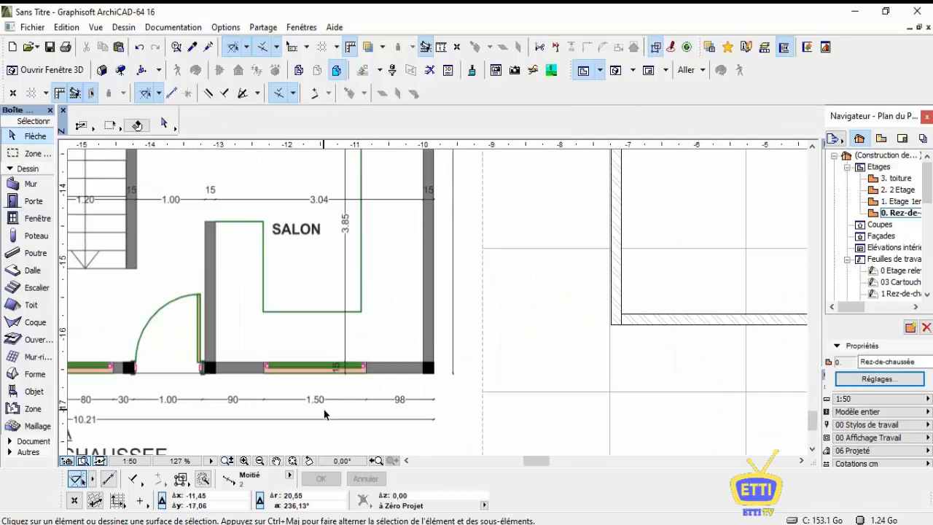
scroll(324, 414, "down", 7)
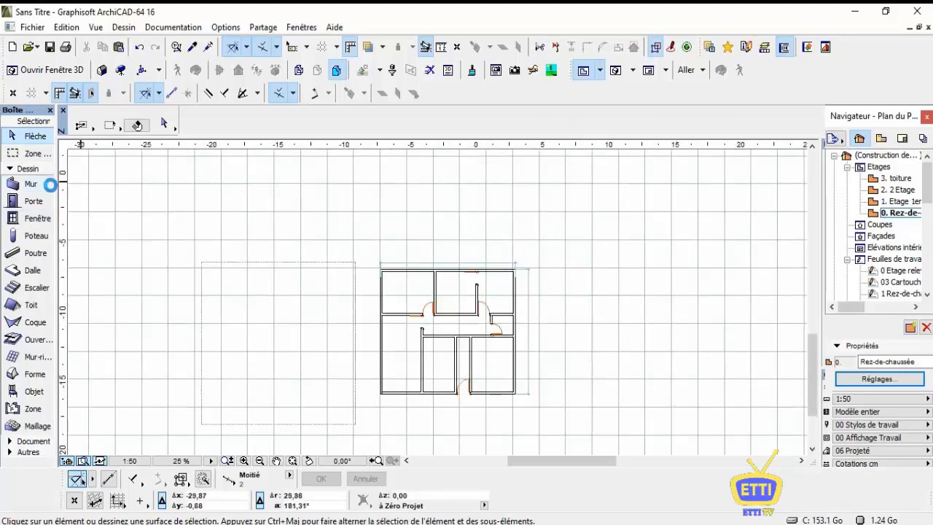
left_click(44, 217)
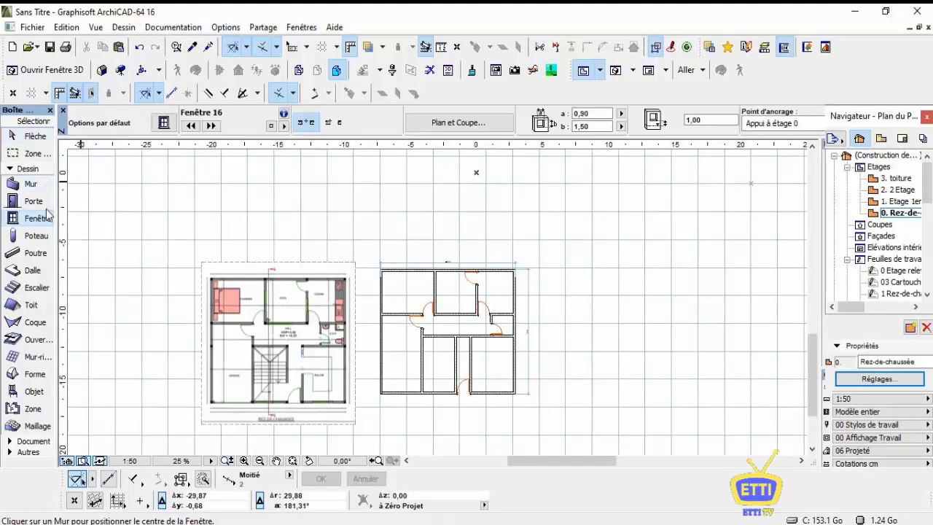
left_click(163, 123)
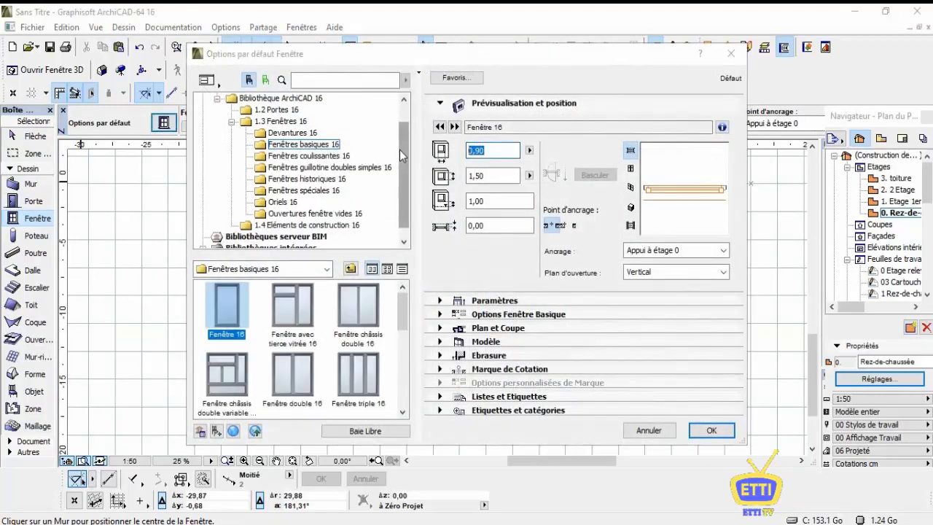
type("1")
key("BackSpace")
type("0,90")
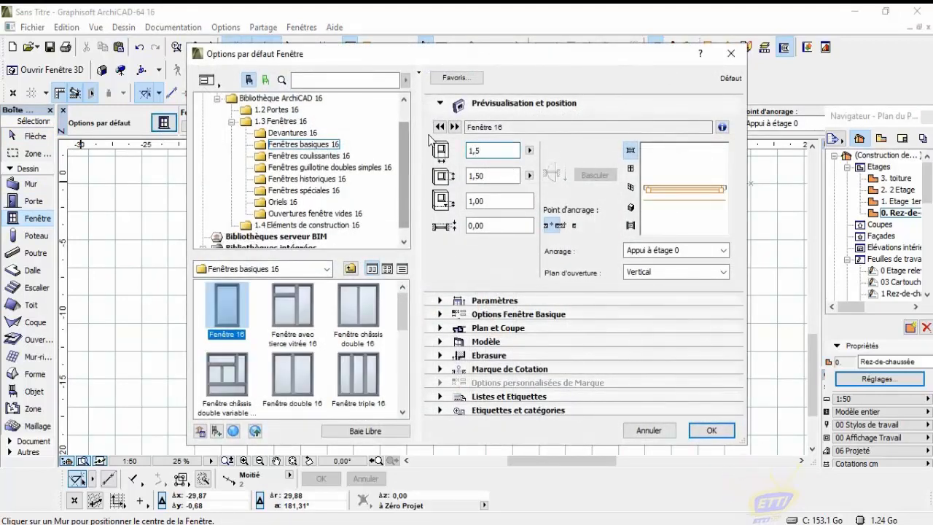
key("Tab")
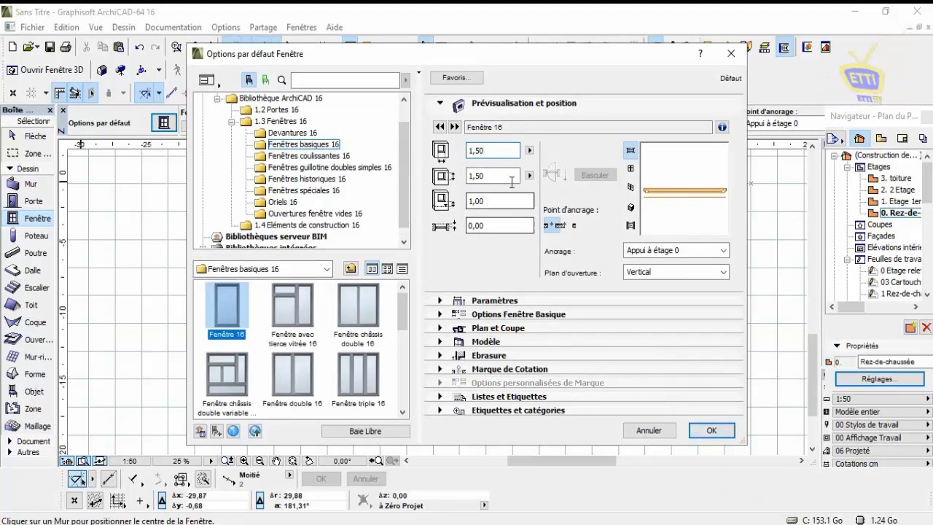
type("1")
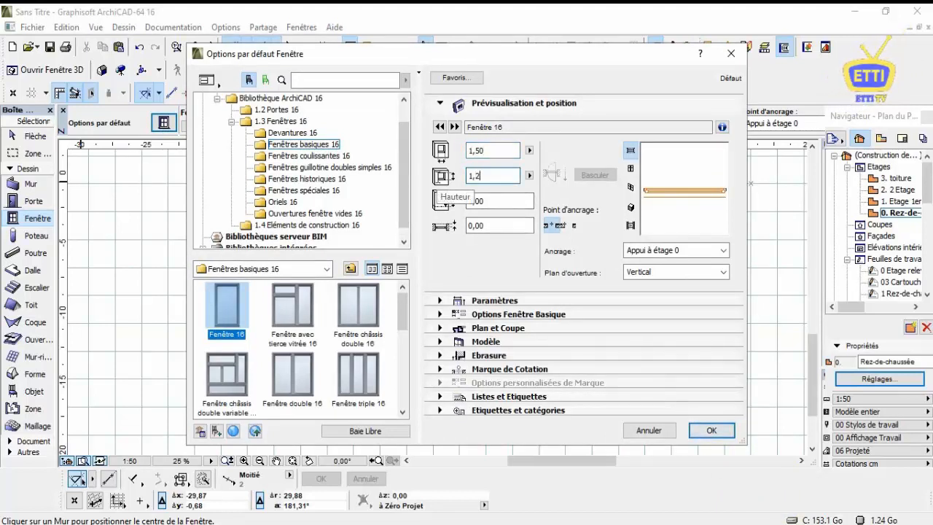
left_click(712, 431)
Place 1,50 × 1,20 m windows in the bedroom–patio wall and the patio–hall wall.
scroll(467, 275, "up", 3)
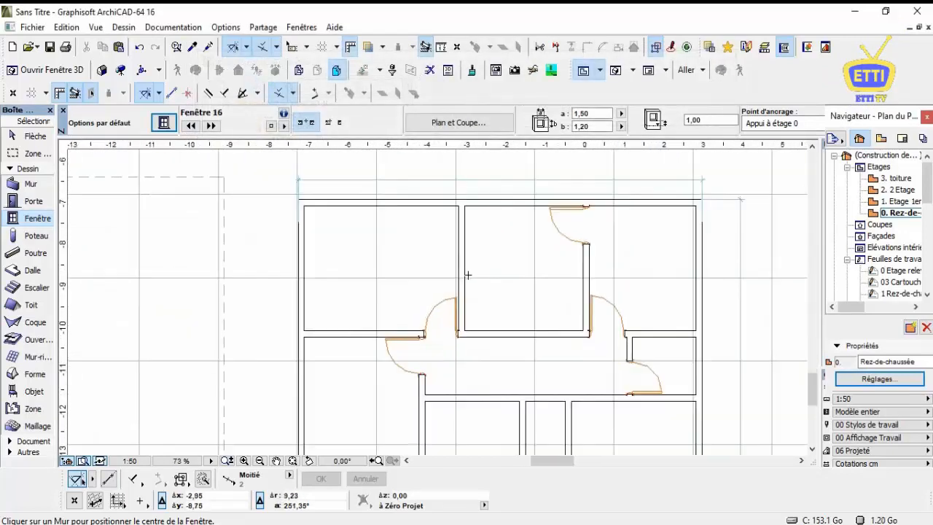
left_click(462, 267)
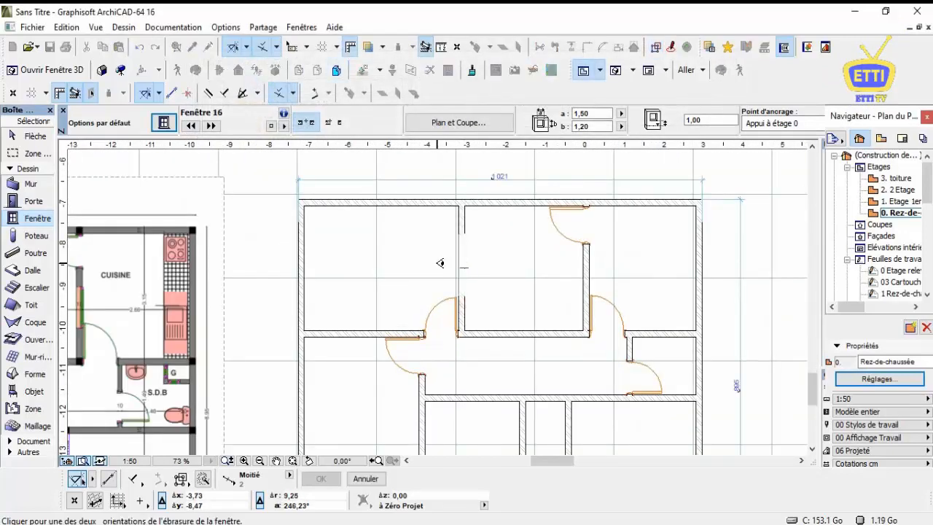
left_click(459, 272)
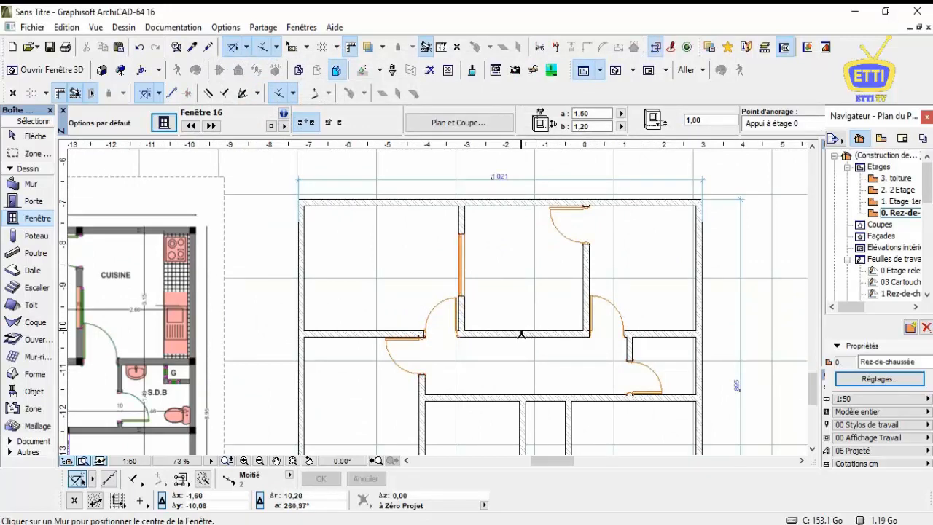
left_click(521, 334)
left_click(579, 283)
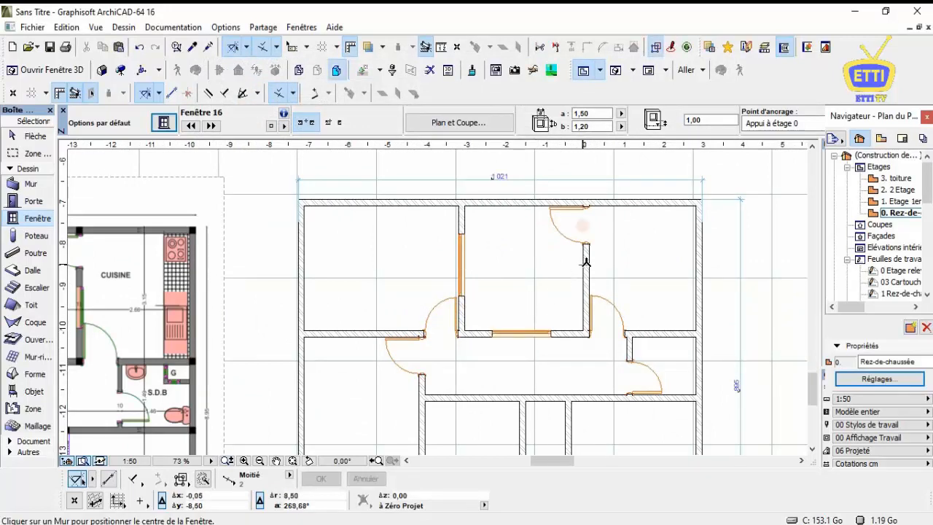
Place a 1,50 × 1,20 m window in the patio–kitchen wall, just below the patio door.
left_click(586, 262)
left_click(559, 269)
left_click(560, 281)
left_click(560, 281)
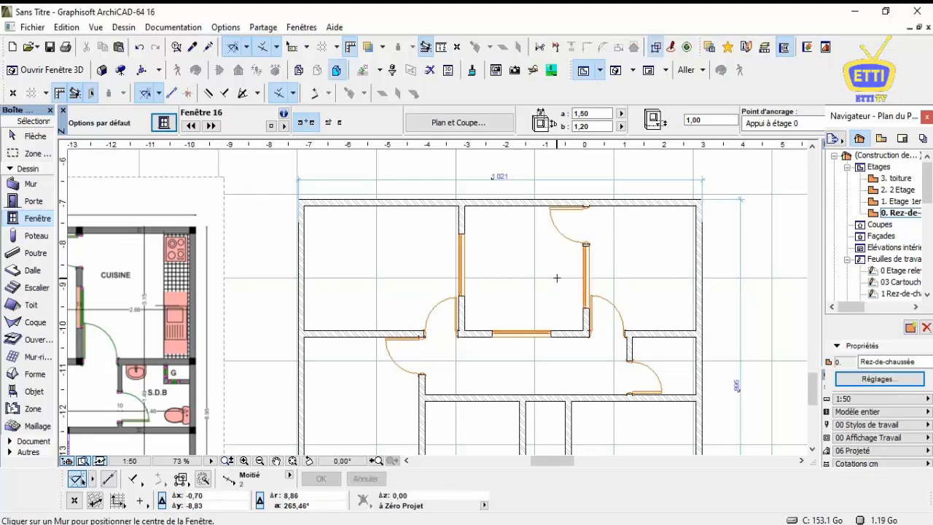
Place a 1,50 × 1,20 m window in the salon's front wall, near its middle, and leave the window command.
scroll(605, 262, "down", 4)
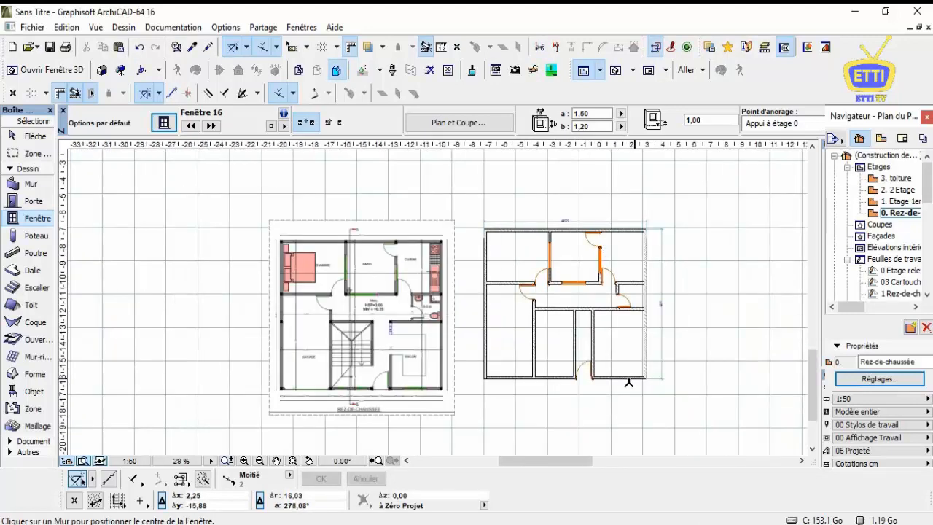
scroll(628, 382, "up", 2)
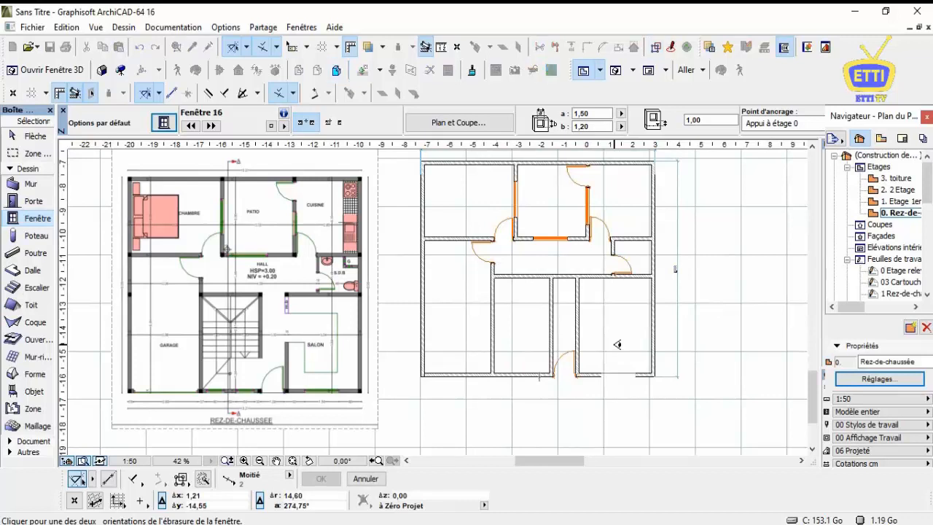
left_click(580, 351)
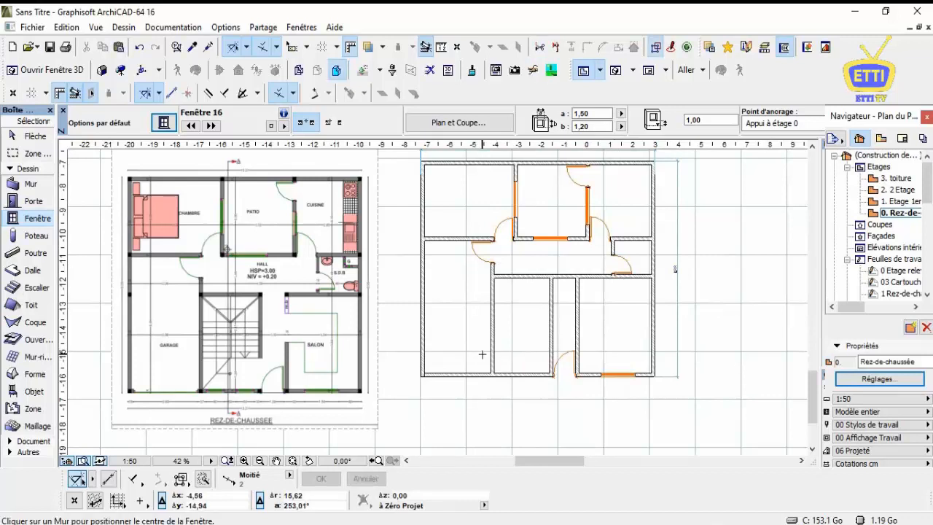
key("Escape")
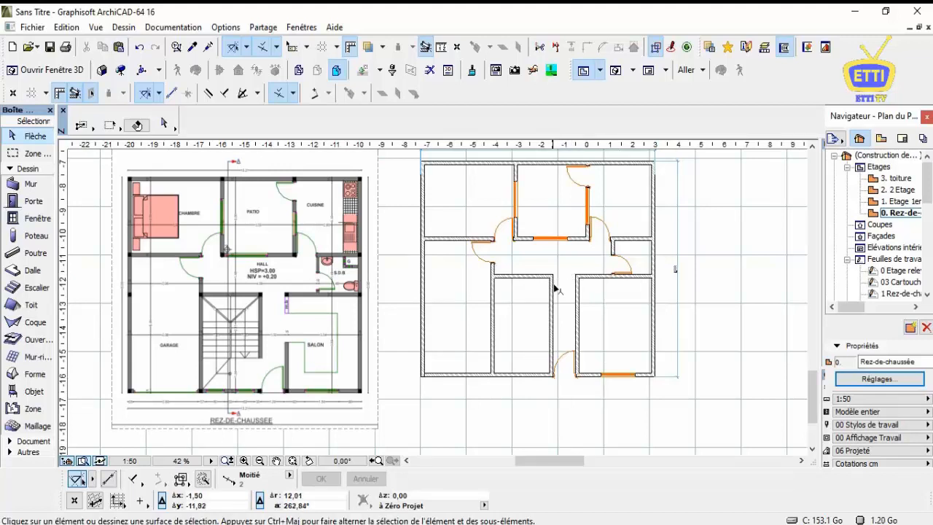
Shorten the wall between the stair area and the entrance from its front end, leaving a gap before the front wall.
left_click(551, 306)
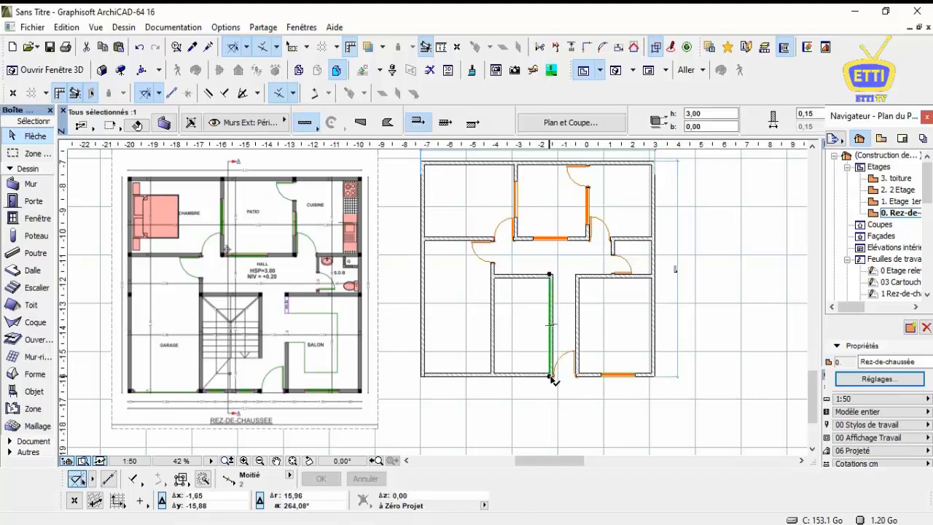
left_click(551, 376)
left_click(552, 336)
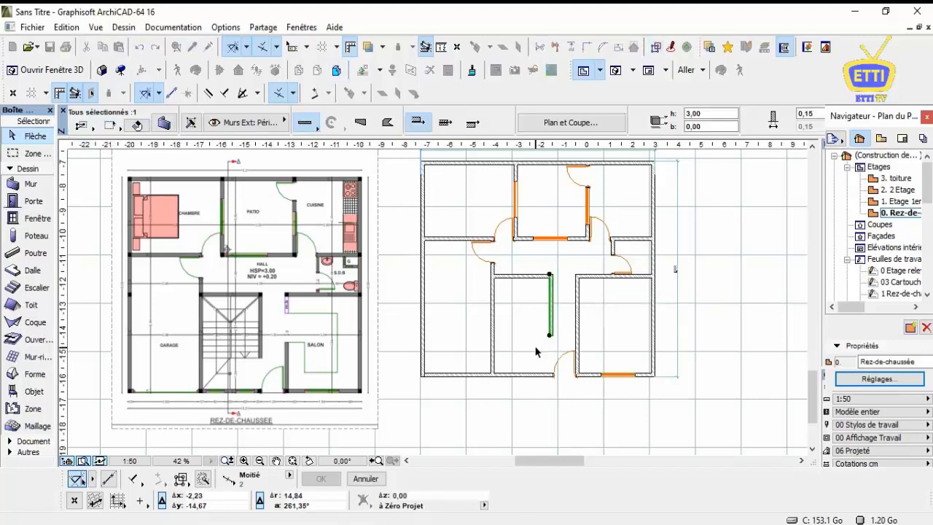
left_click(535, 349)
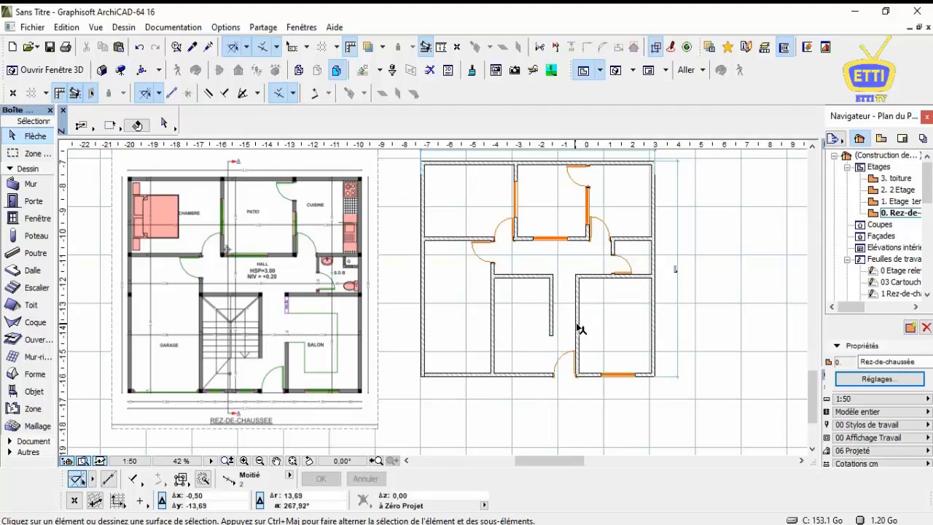
Select the wall between the entrance passage and the salon for editing.
left_click(576, 285)
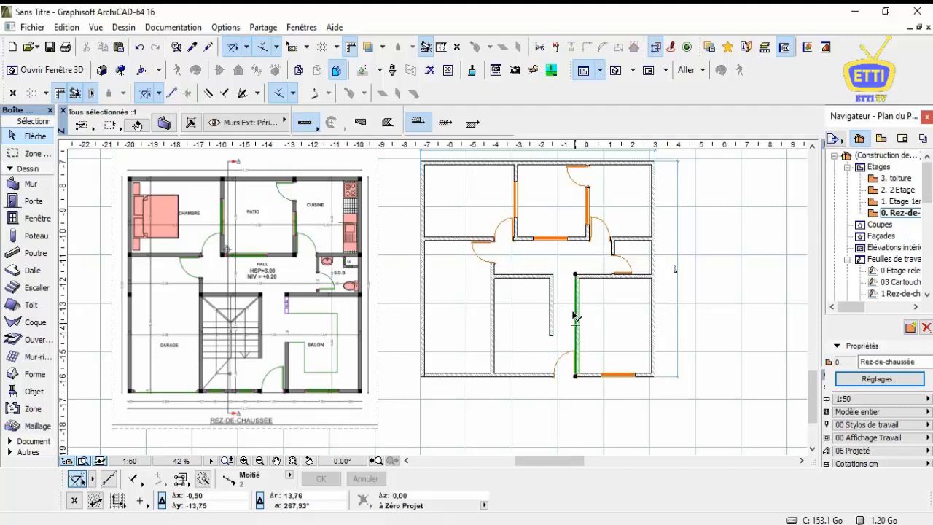
Shorten the salon's partition wall beside the entrance door from its inner end to about 2.6 m long.
left_click(576, 275)
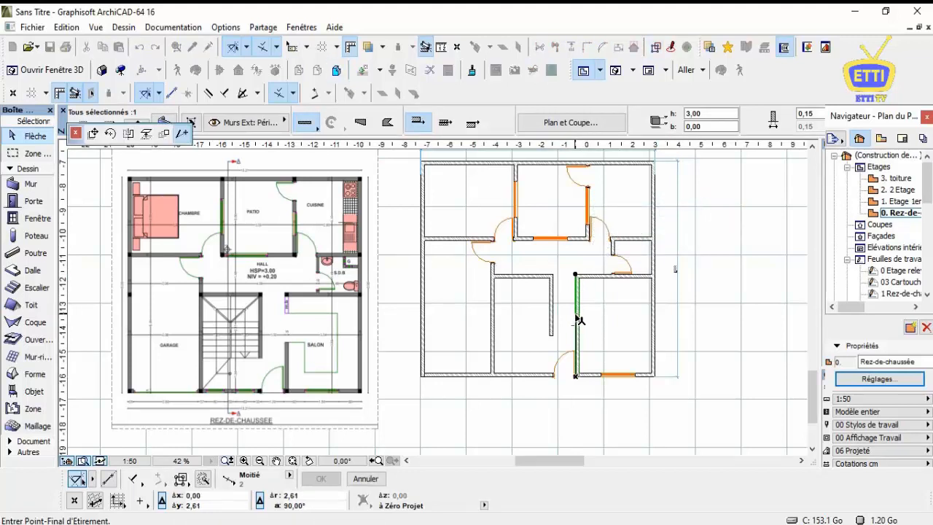
left_click(576, 319)
Choose the vertical sliding garage door (Porte garage coulissante verticale 16) from Portes de garage 16 as the default door.
double_click(30, 201)
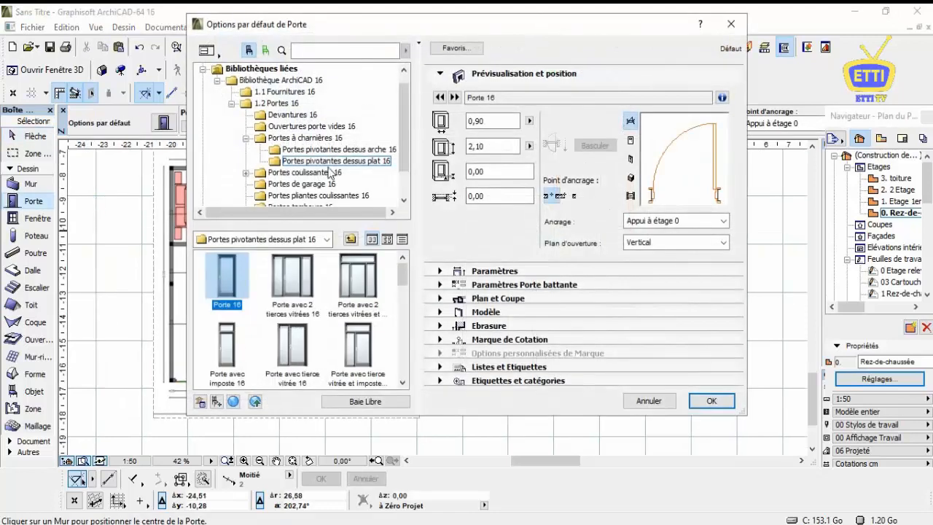
left_click(330, 172)
left_click(331, 150)
left_click(292, 277)
left_click(358, 291)
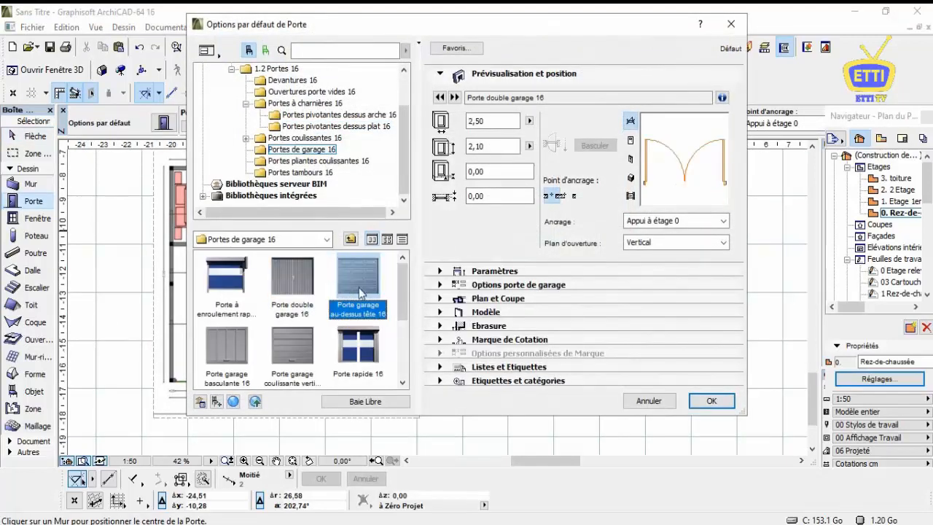
scroll(358, 291, "down", 2)
left_click(291, 277)
left_click(711, 401)
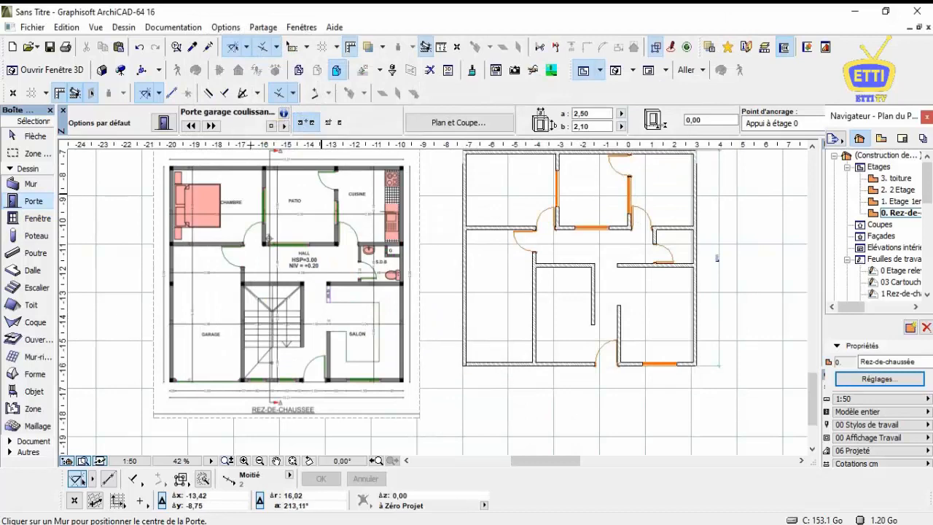
Set the garage door width to 2,90 and place it in the front wall of the garage.
left_click(164, 124)
left_click(478, 121)
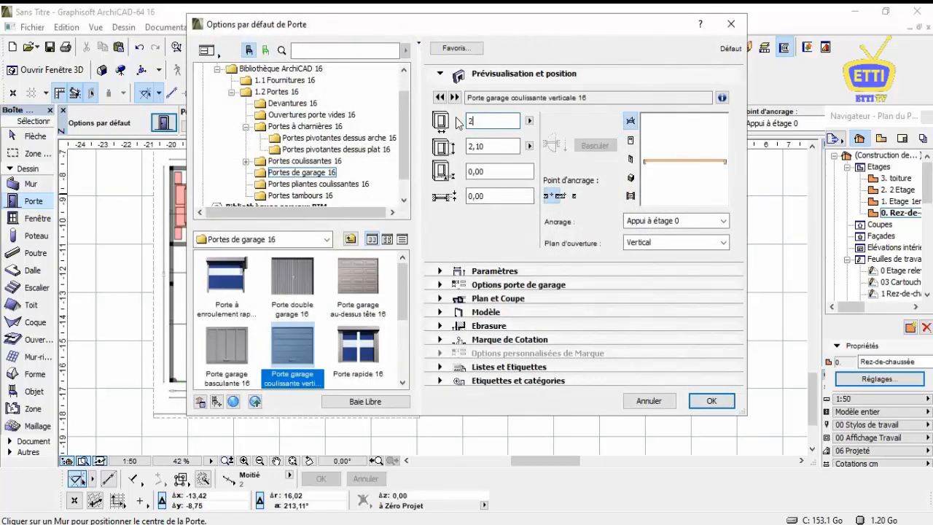
type("2,90")
left_click(711, 401)
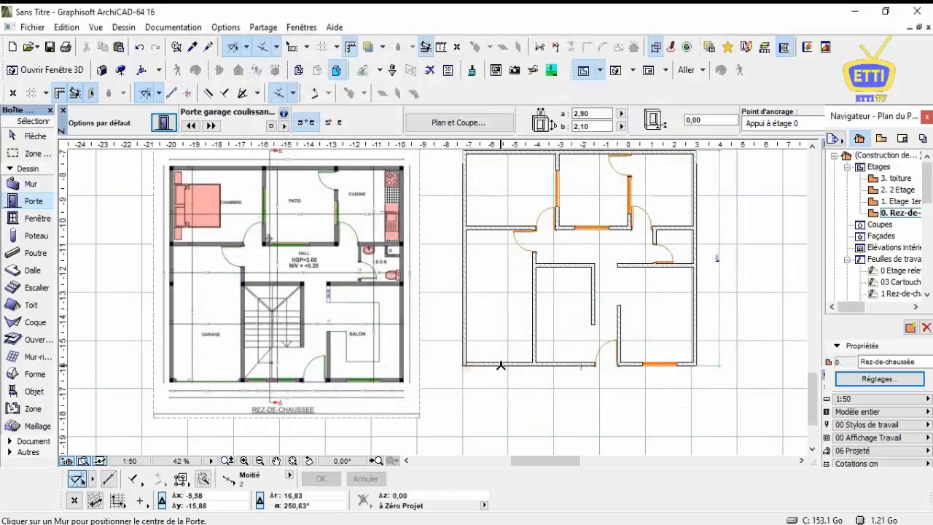
left_click(501, 363)
scroll(500, 386, "up", 2)
key("Escape")
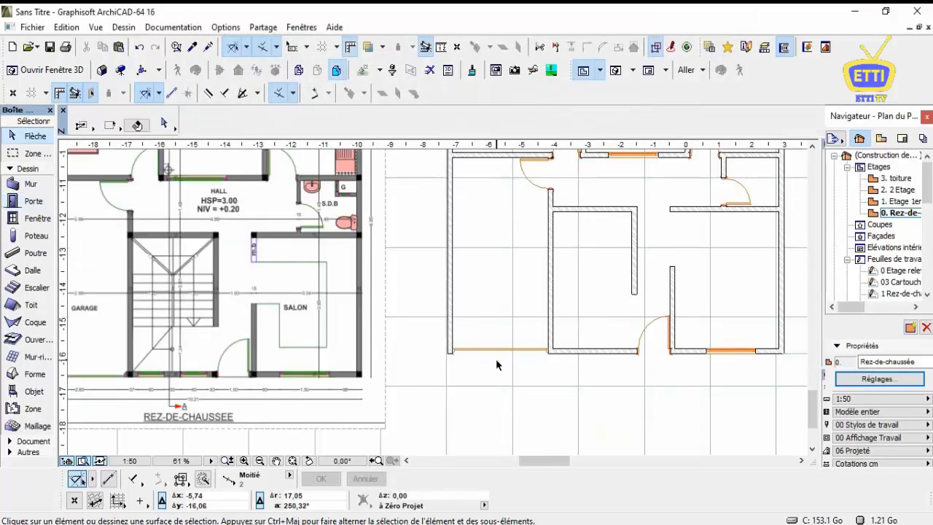
Set the default window width to 0,80 and place two windows in the front wall between the garage and the entrance door.
scroll(548, 357, "up", 3)
scroll(443, 338, "down", 5)
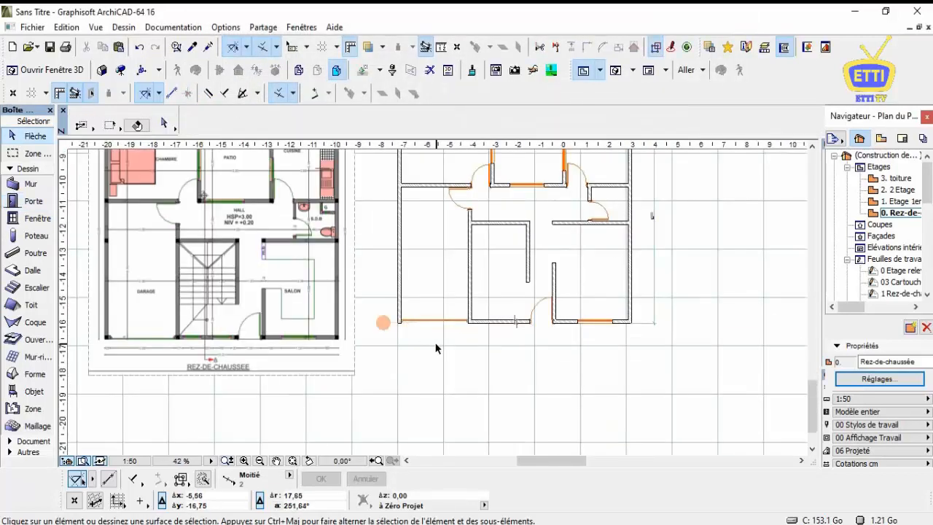
scroll(192, 341, "up", 4)
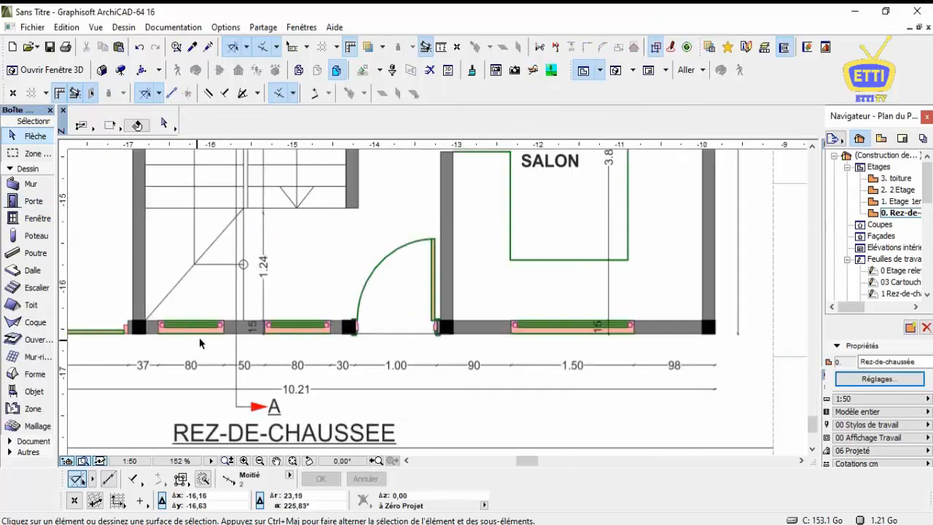
scroll(269, 327, "down", 4)
scroll(592, 312, "up", 5)
left_click(36, 218)
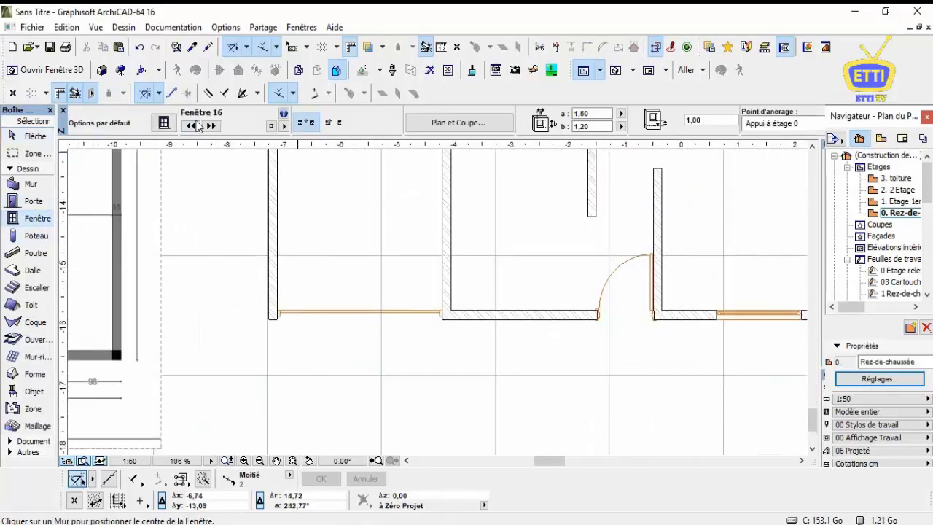
key("ctrl+t")
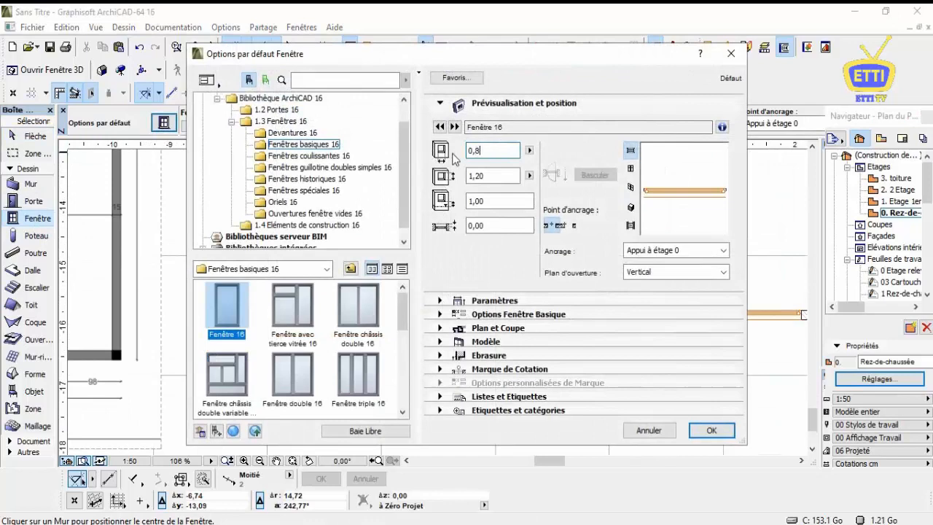
type("0,8")
key("Return")
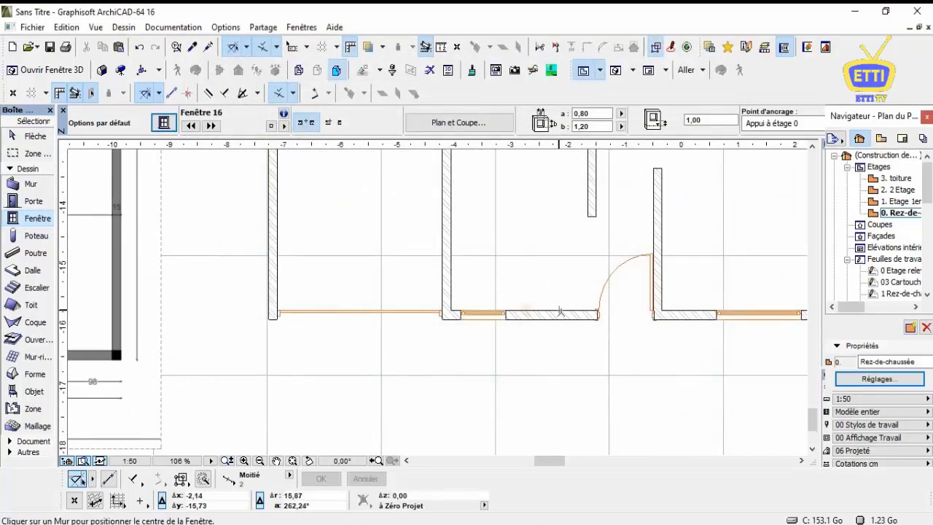
scroll(559, 256, "down", 5)
key("shift+F1")
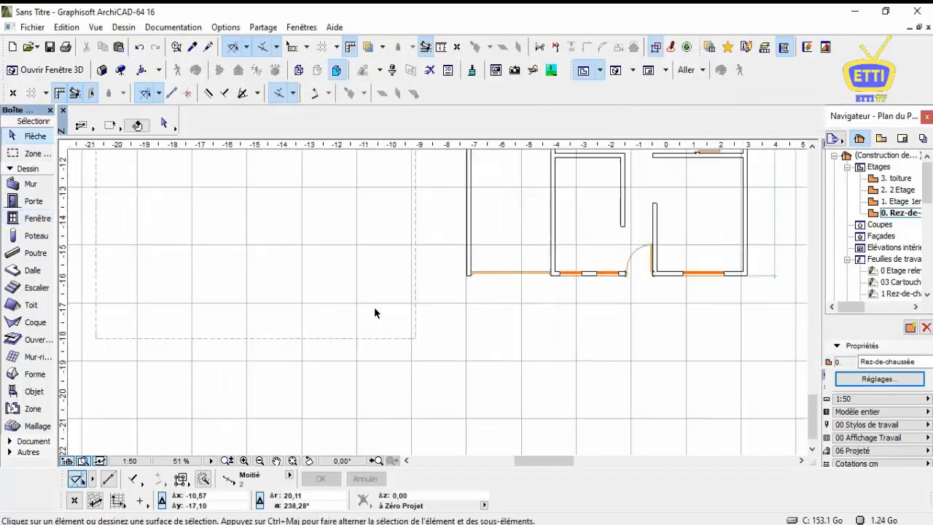
Move the salon's front window along its wall until its outer end meets the building's corner.
scroll(374, 310, "up", 6)
scroll(391, 298, "up", 5)
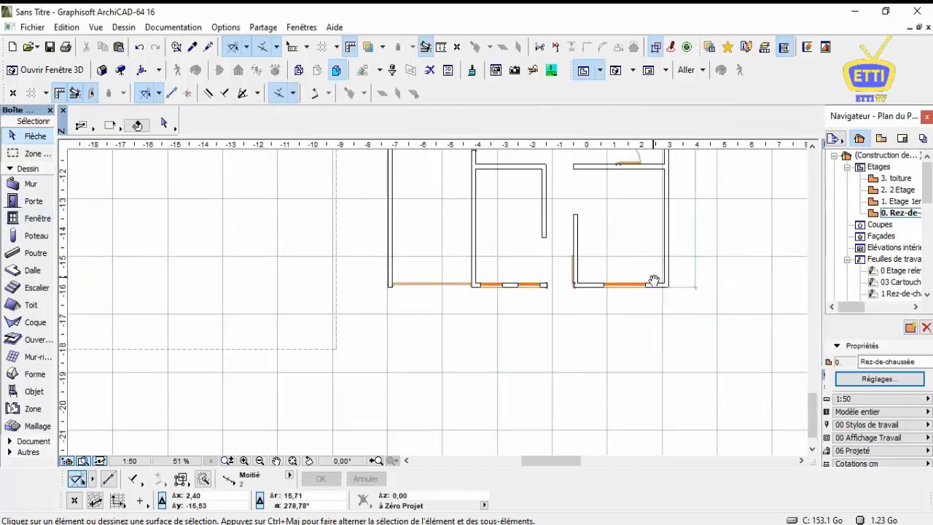
left_click(639, 293)
left_click(633, 296)
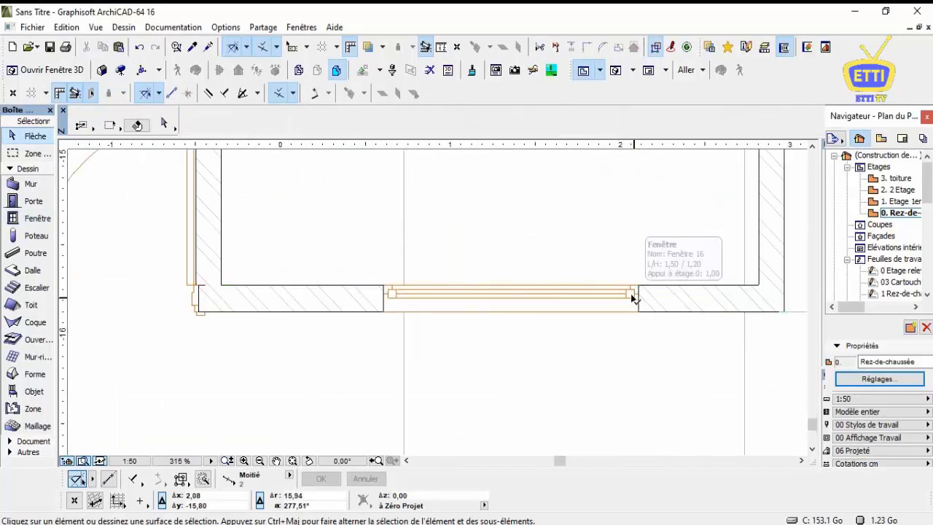
left_click(634, 297)
left_click(647, 312)
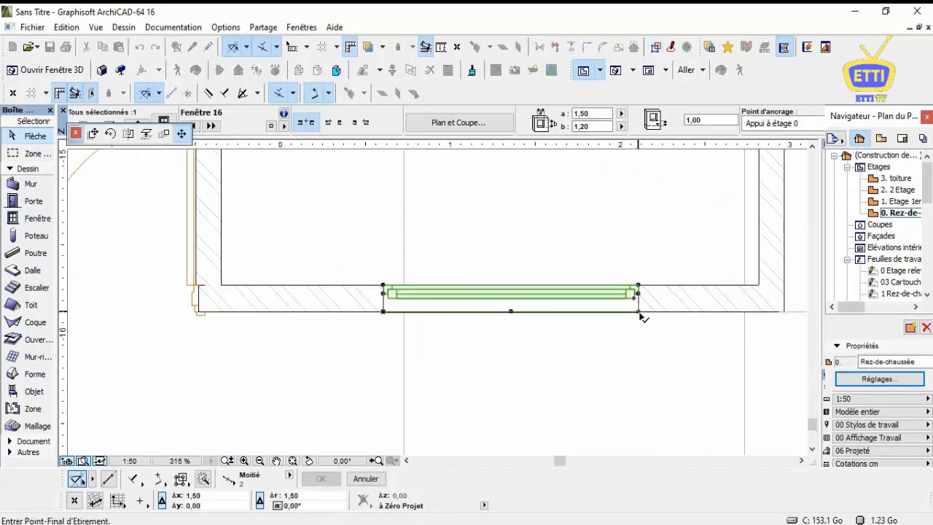
left_click(513, 312)
left_click(760, 316)
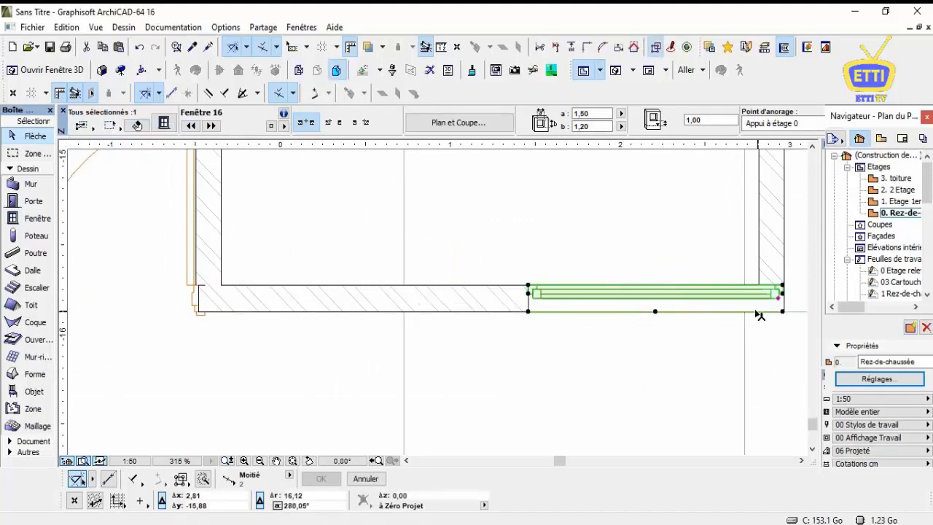
Shift the salon's front window 0,98 along the wall, back from the building's corner toward the entrance door.
scroll(581, 304, "down", 10)
scroll(581, 305, "up", 5)
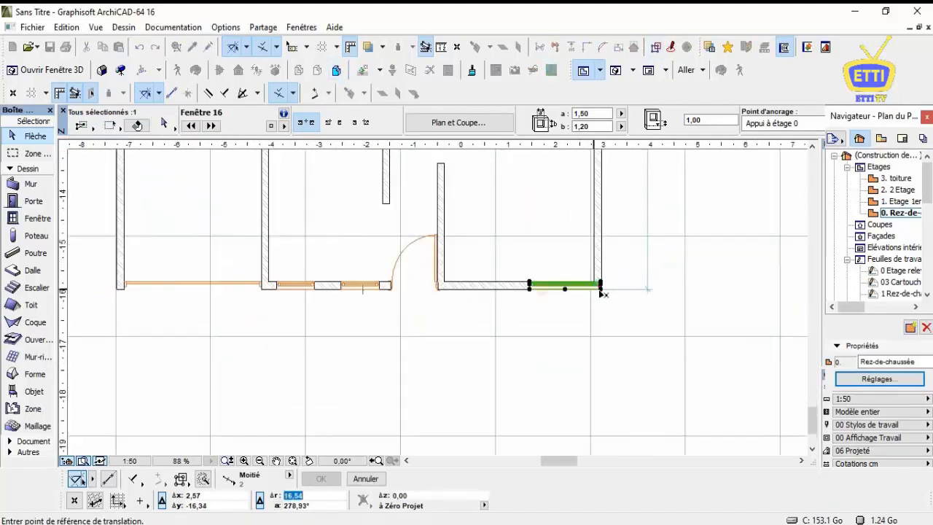
left_click(601, 286)
type("0,")
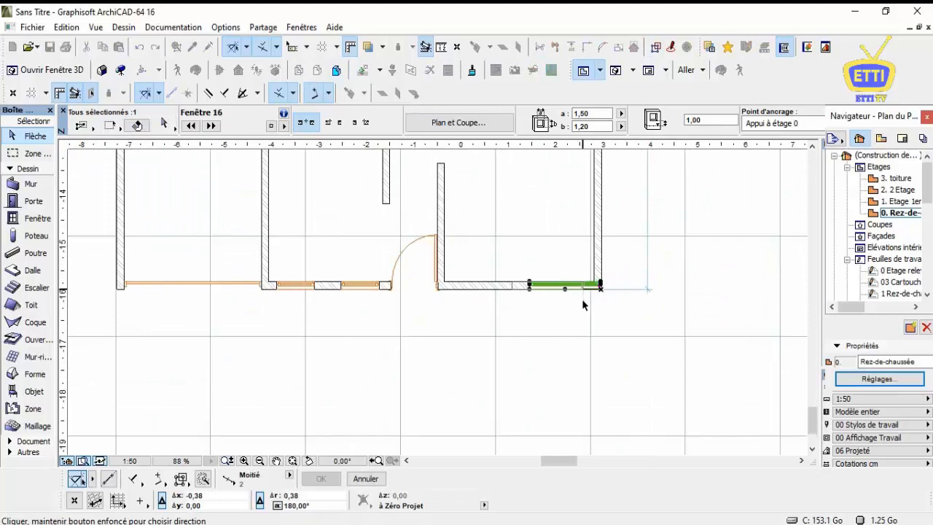
type("98")
key("Return")
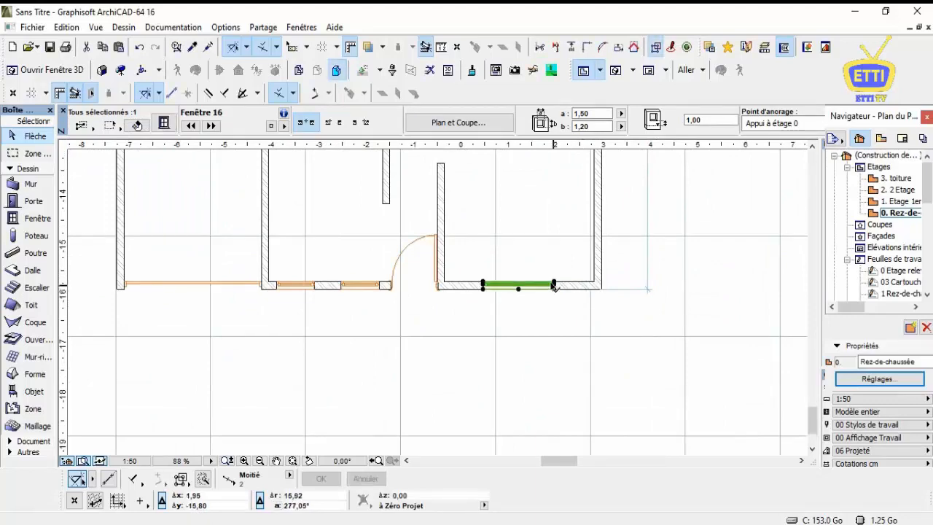
scroll(583, 305, "down", 6)
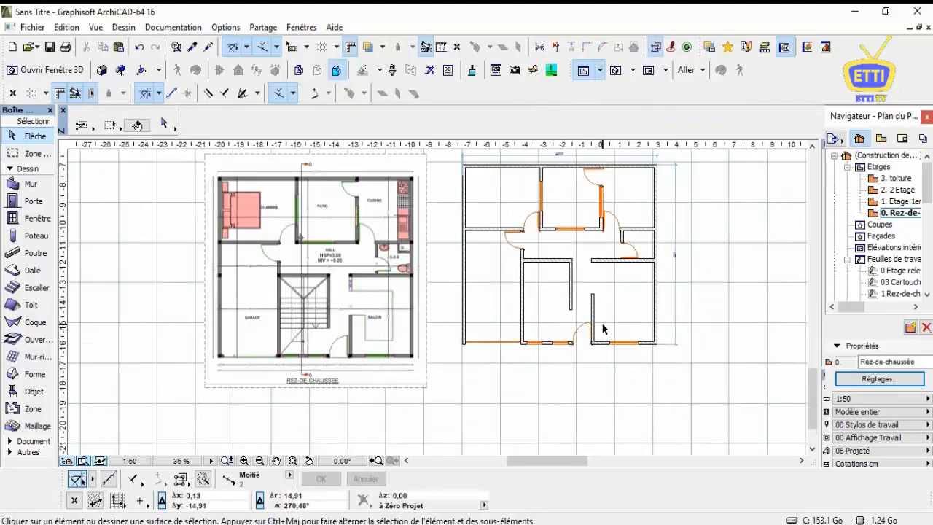
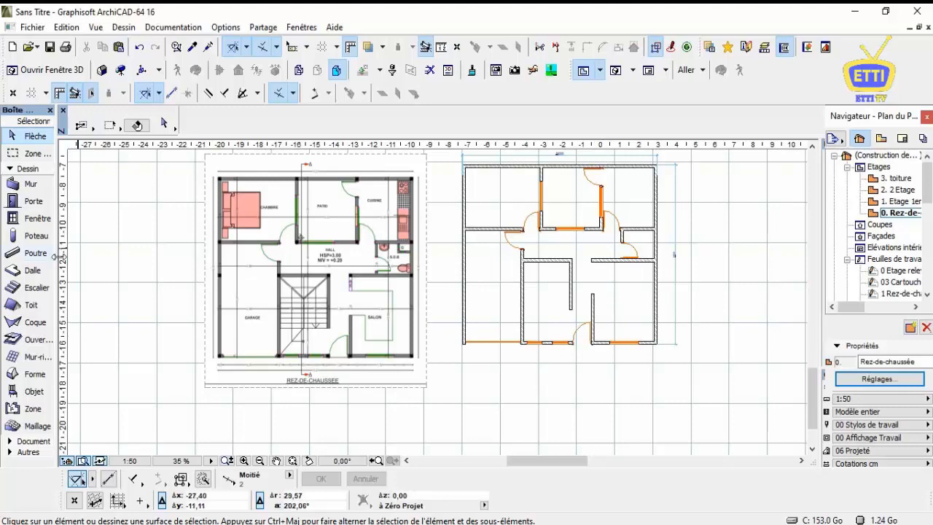
Set the default column height to 3,00 and its section to 0,15 by 0,15.
left_click(40, 240)
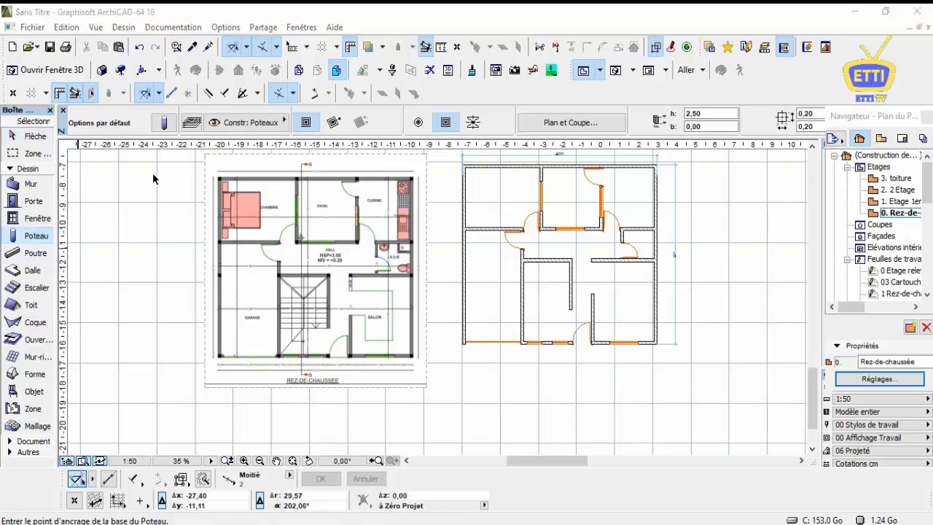
key("ctrl+t")
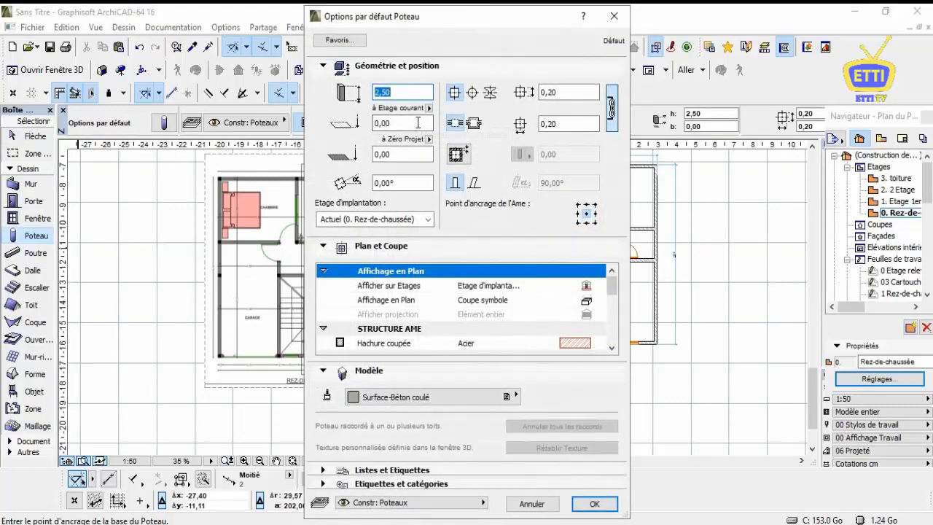
type("3,")
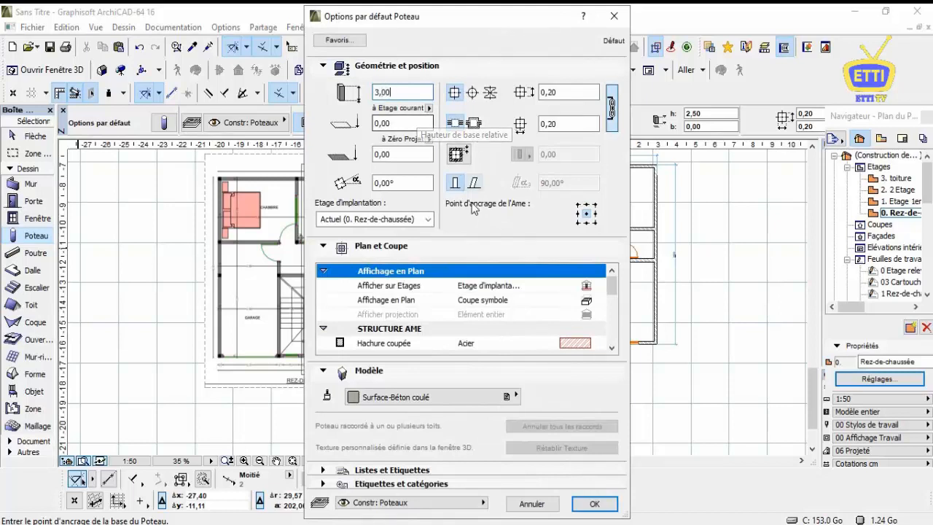
left_click(562, 94)
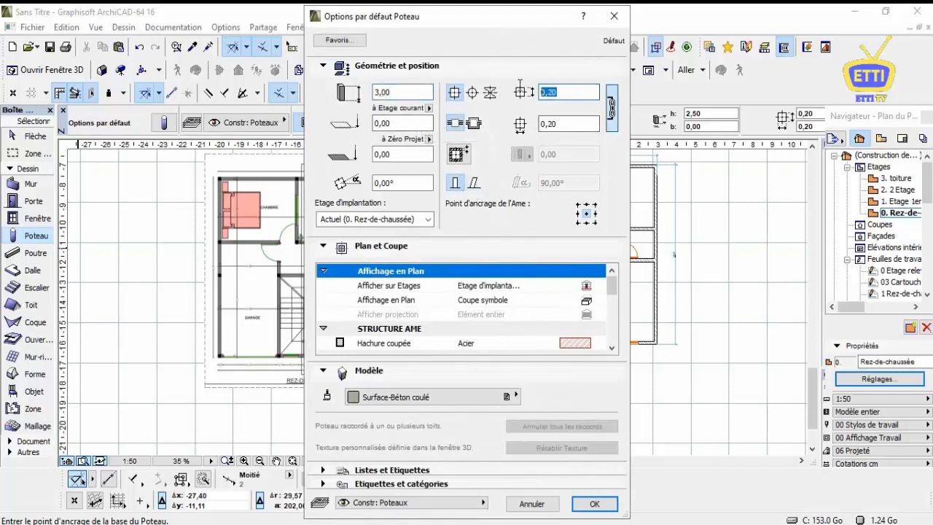
type("0,")
Give the default column a 100 % cut fill with fill pen 1 and anchor its core at the upper-left corner.
left_click(587, 342)
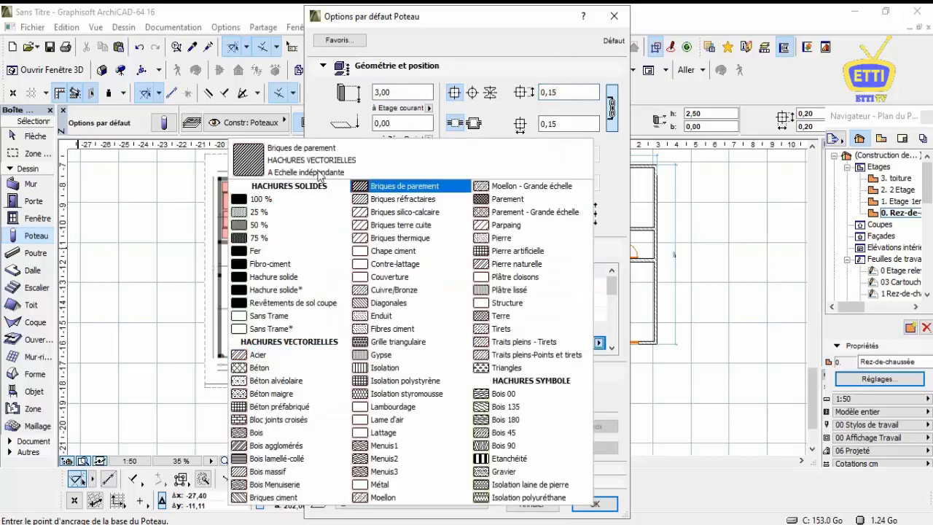
left_click(283, 188)
scroll(576, 314, "down", 5)
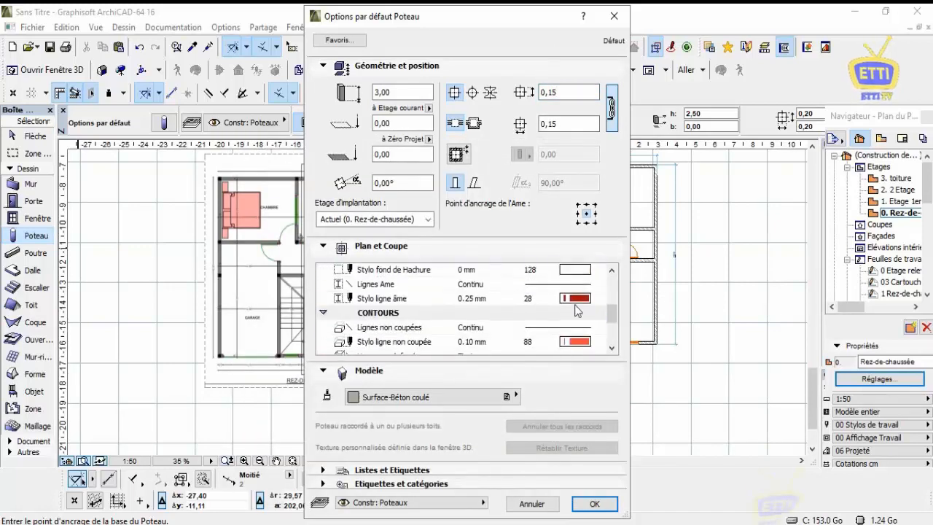
scroll(576, 321, "up", 3)
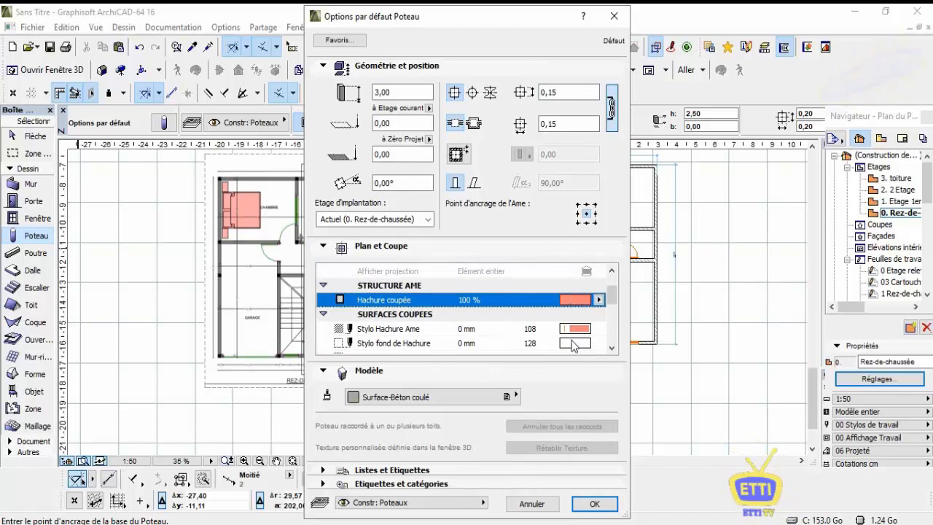
left_click(576, 328)
left_click(612, 329)
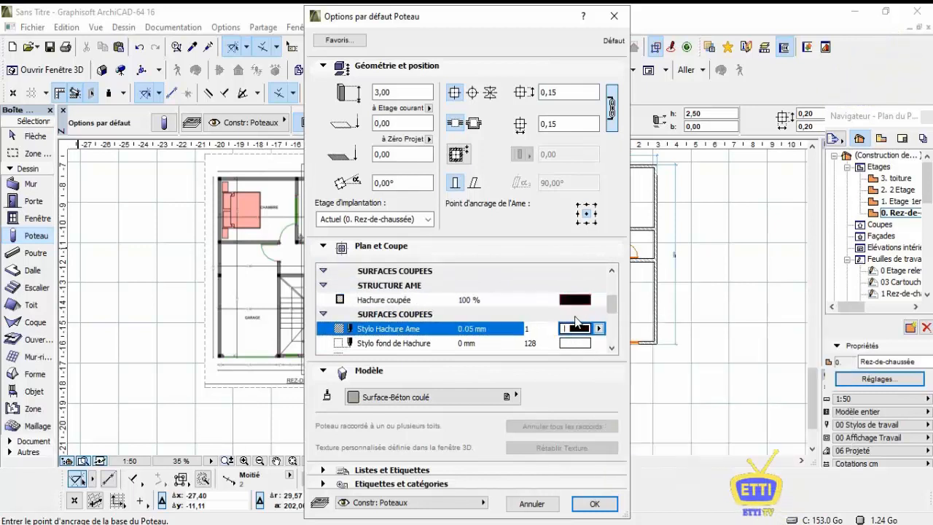
scroll(576, 321, "down", 3)
scroll(576, 320, "down", 2)
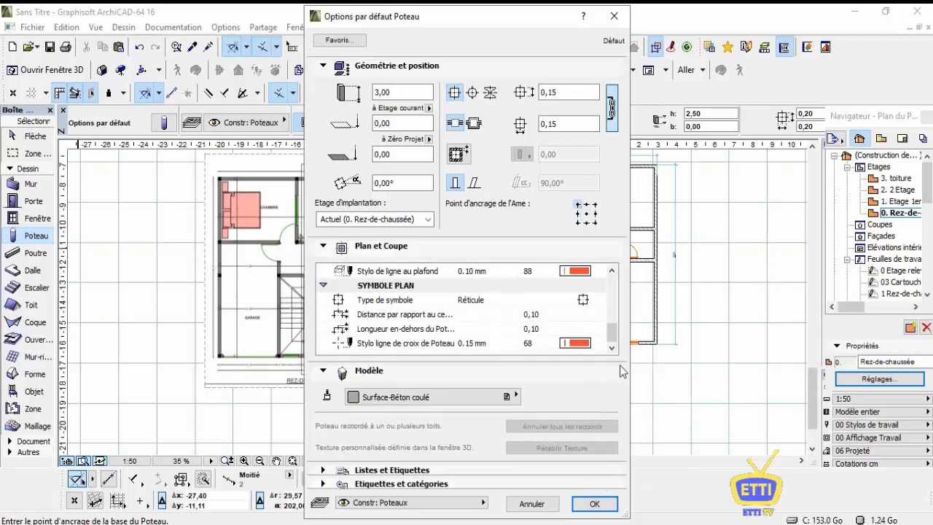
left_click(595, 503)
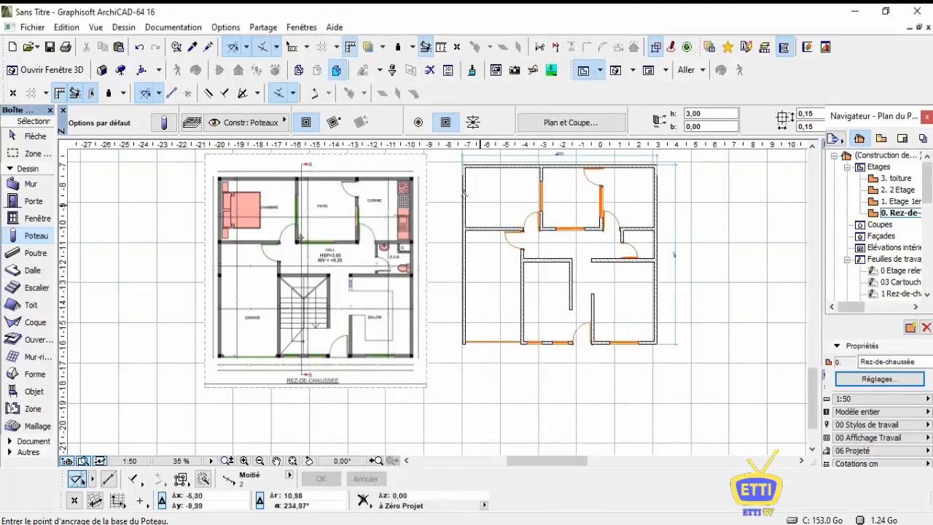
Place a column at the upper-left outer corner of the house walls.
scroll(474, 217, "up", 2)
scroll(474, 217, "up", 6)
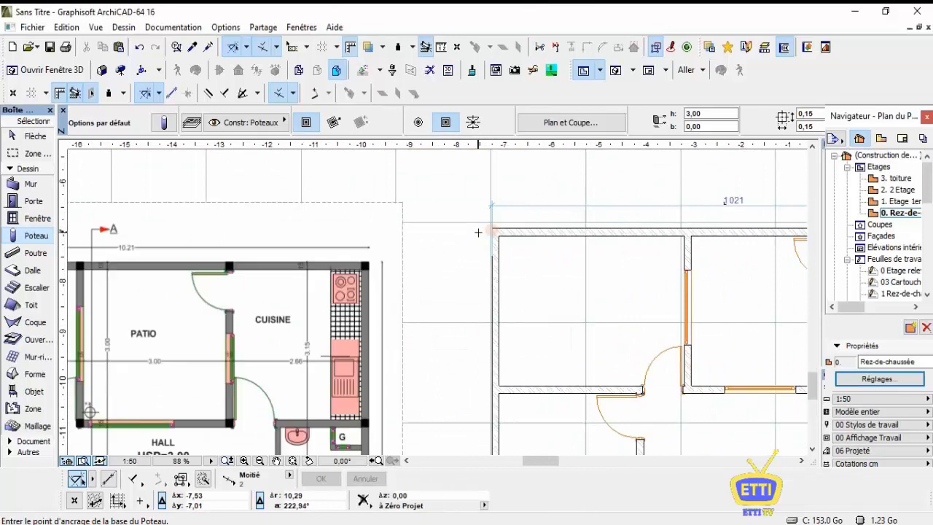
scroll(495, 235, "up", 12)
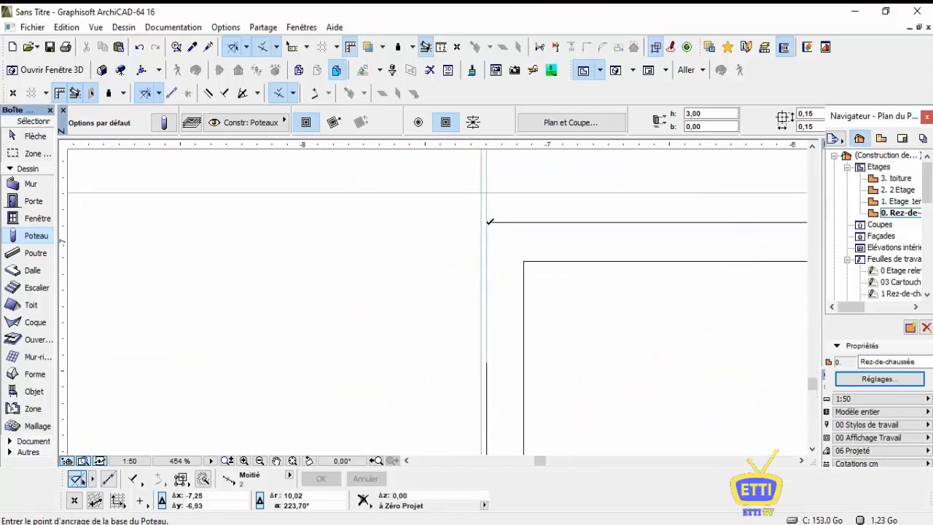
left_click(488, 221)
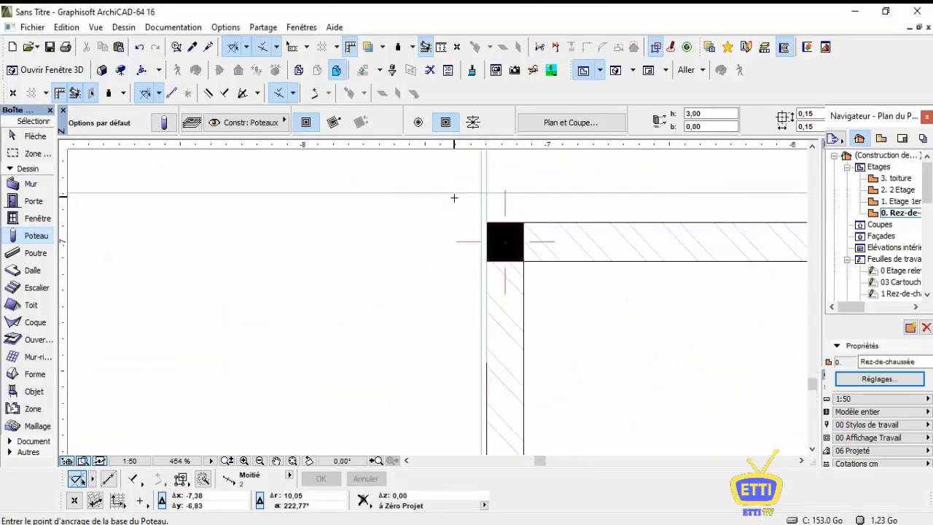
Copy the upper-left corner column with multiple-copy translation to the rear wall's first partition junction and its upper-right outer corner.
scroll(454, 198, "down", 6)
scroll(454, 200, "down", 2)
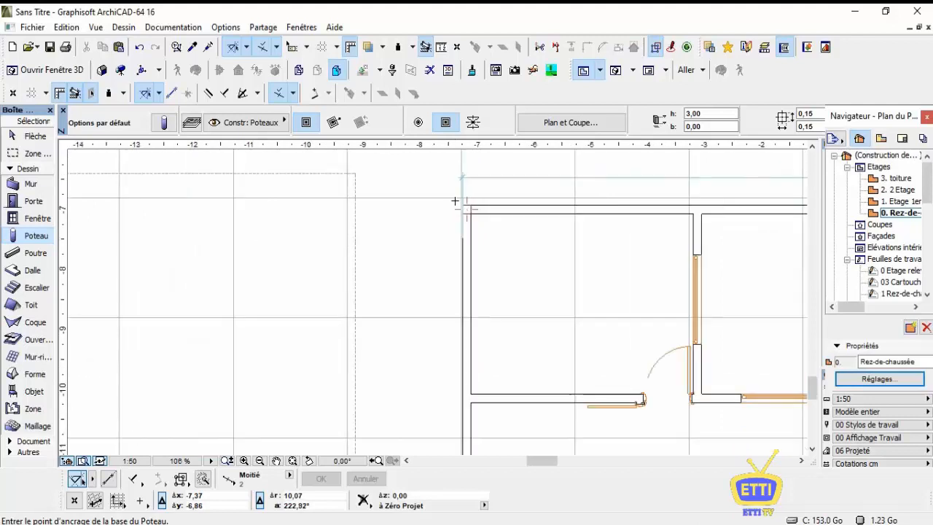
scroll(468, 211, "up", 1)
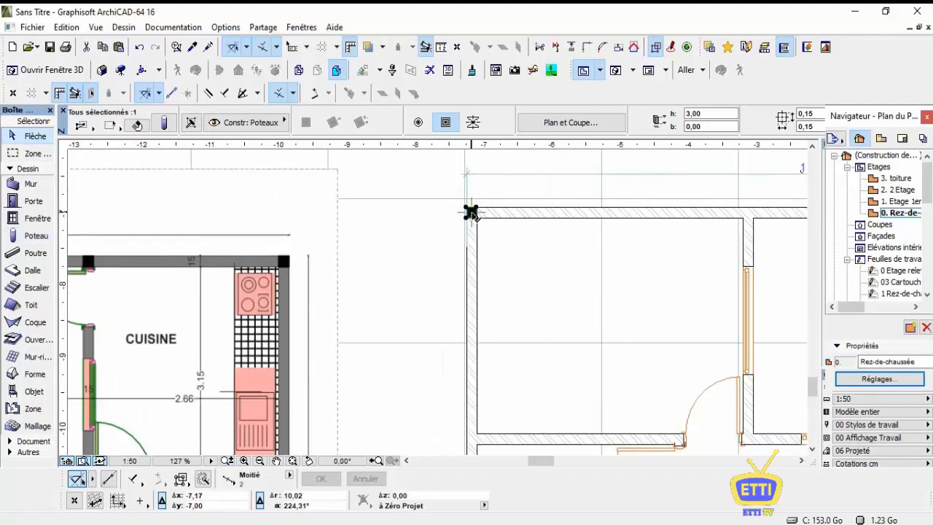
right_click(467, 211)
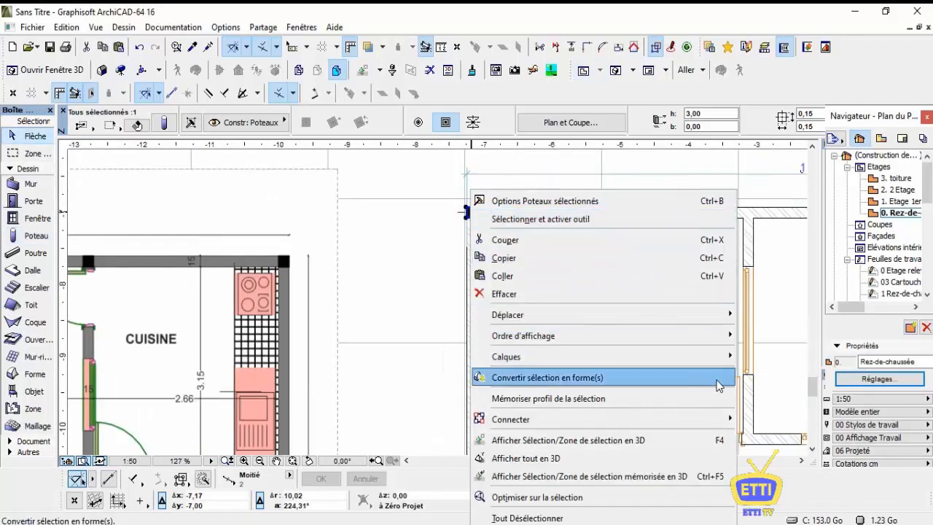
mouse_move(722, 356)
mouse_move(734, 316)
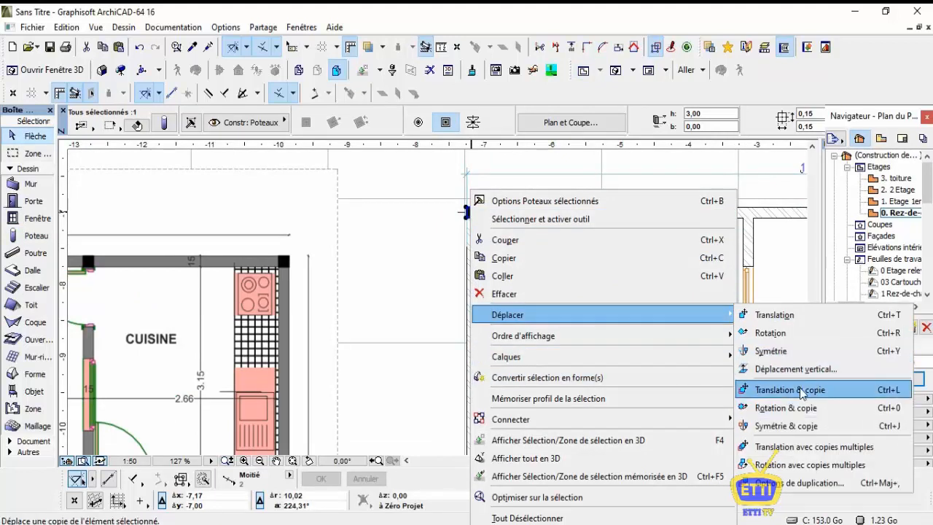
left_click(774, 448)
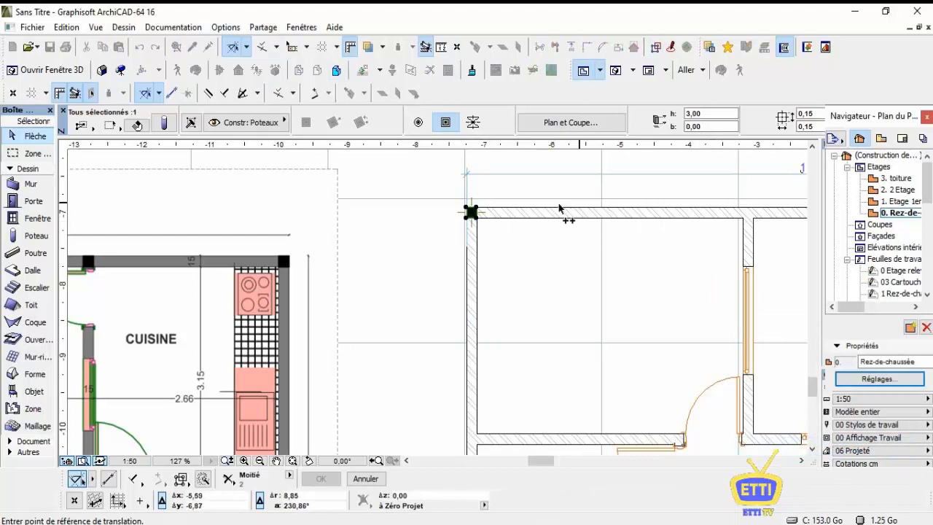
left_click(471, 212)
scroll(511, 269, "up", 2)
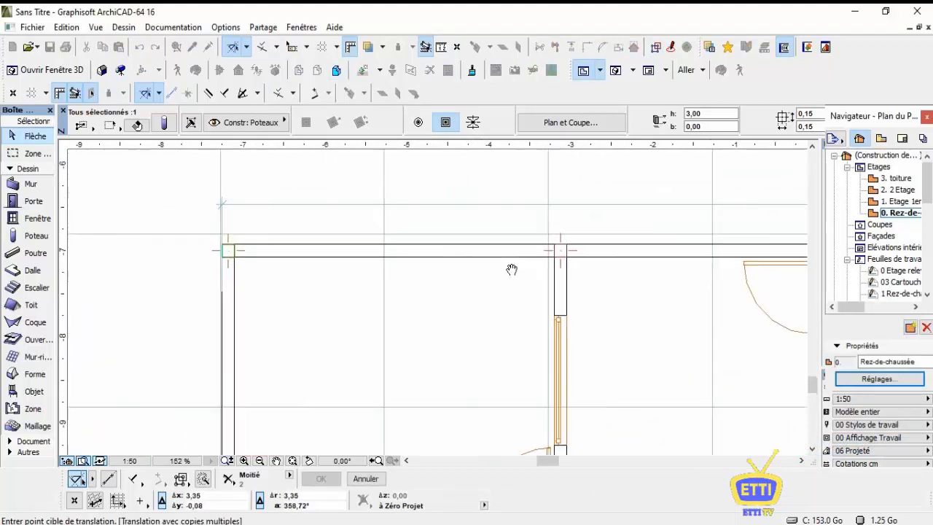
scroll(593, 267, "down", 4)
scroll(760, 296, "up", 4)
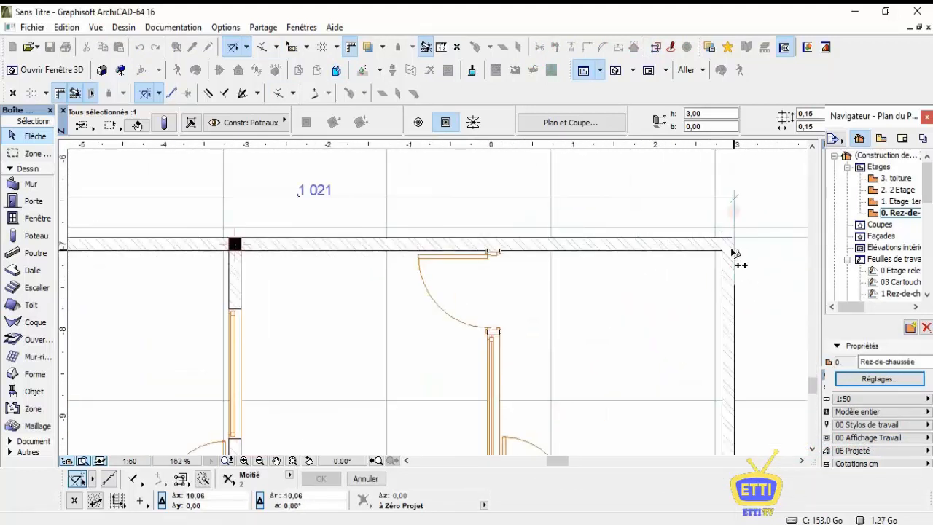
Place column copies along the middle wall line, at both outer walls and both lower corners of the central room.
scroll(734, 256, "down", 4)
scroll(755, 324, "up", 4)
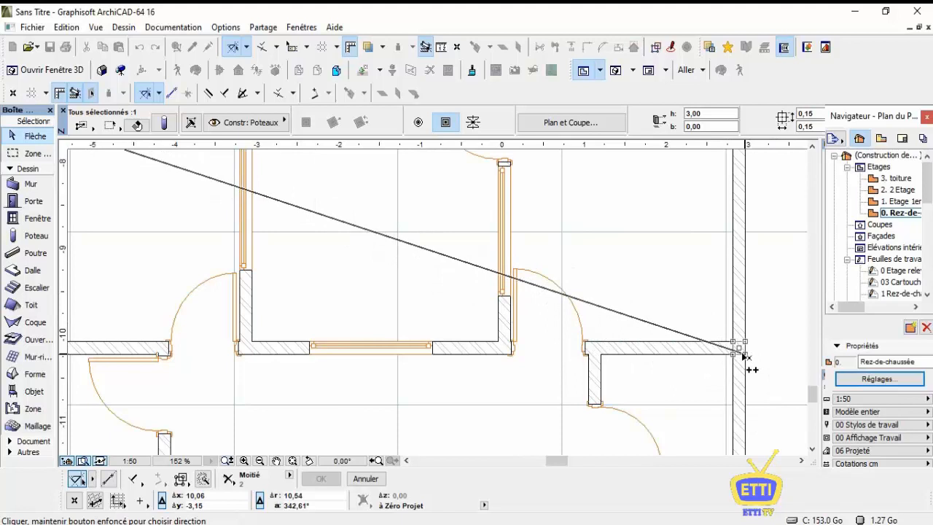
left_click(743, 354)
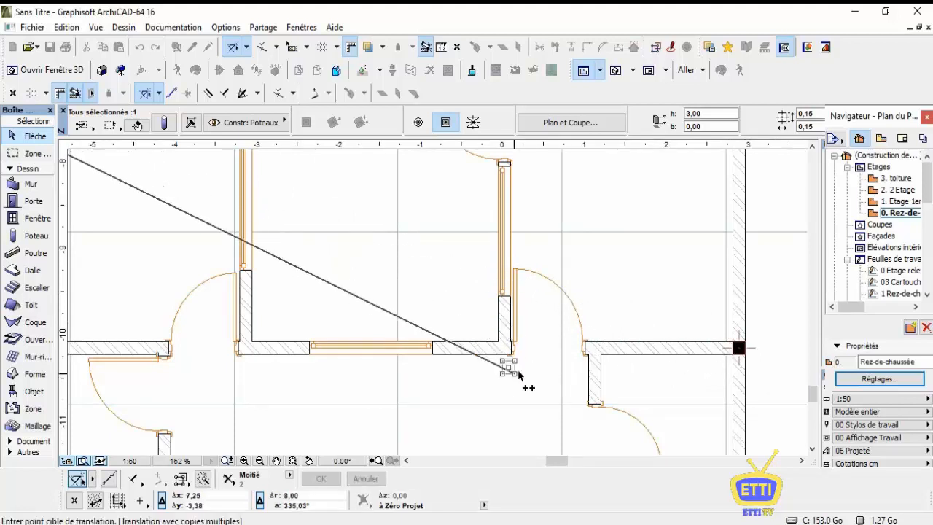
left_click(508, 351)
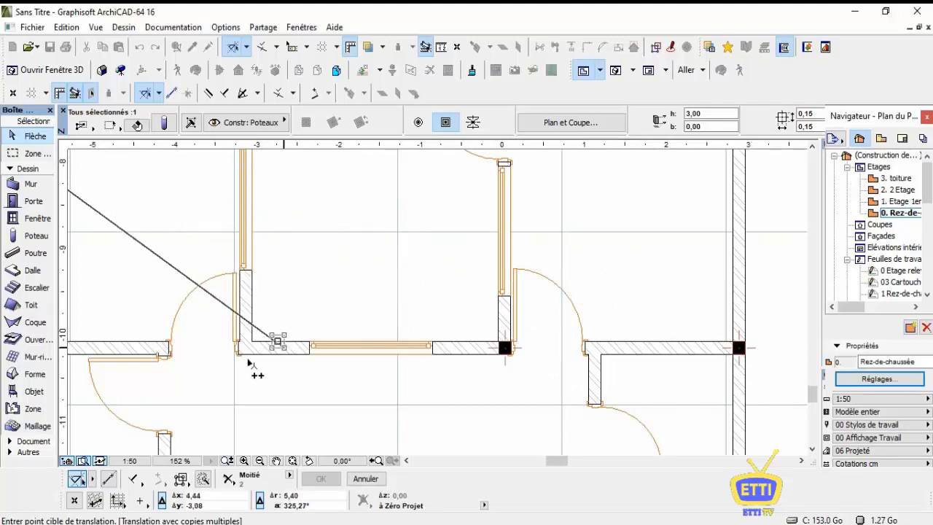
scroll(251, 355, "down", 4)
scroll(413, 319, "up", 4)
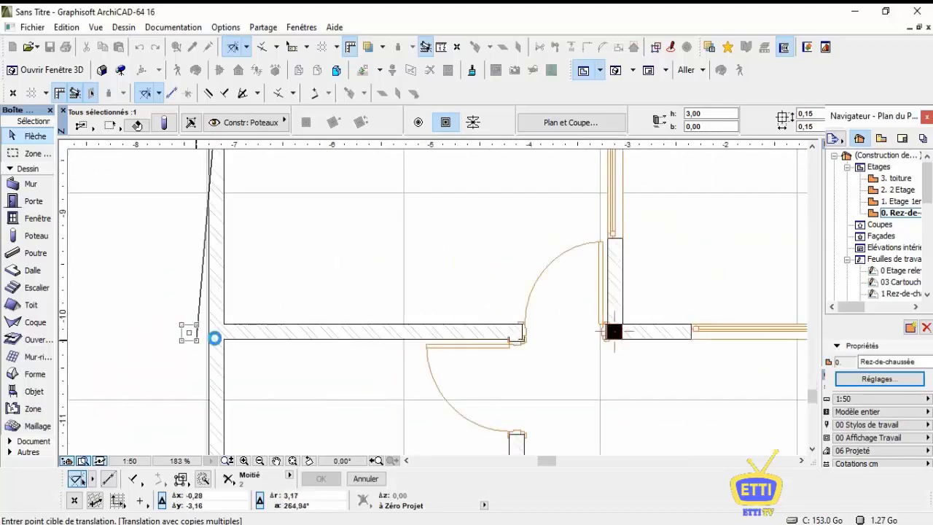
Place column copies along the front wall at both outer corners, the garage partition junction and the salon side of the entrance door.
scroll(208, 333, "down", 6)
scroll(296, 419, "up", 6)
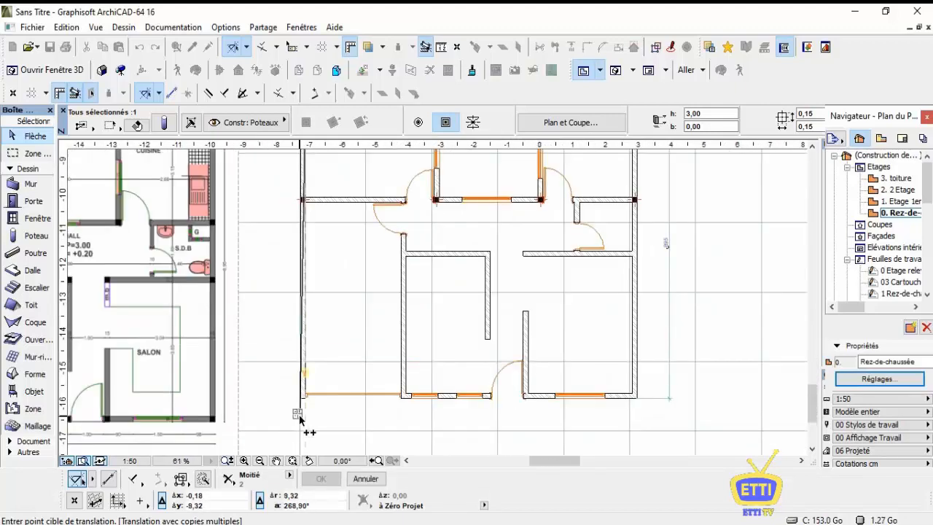
scroll(458, 337, "up", 1)
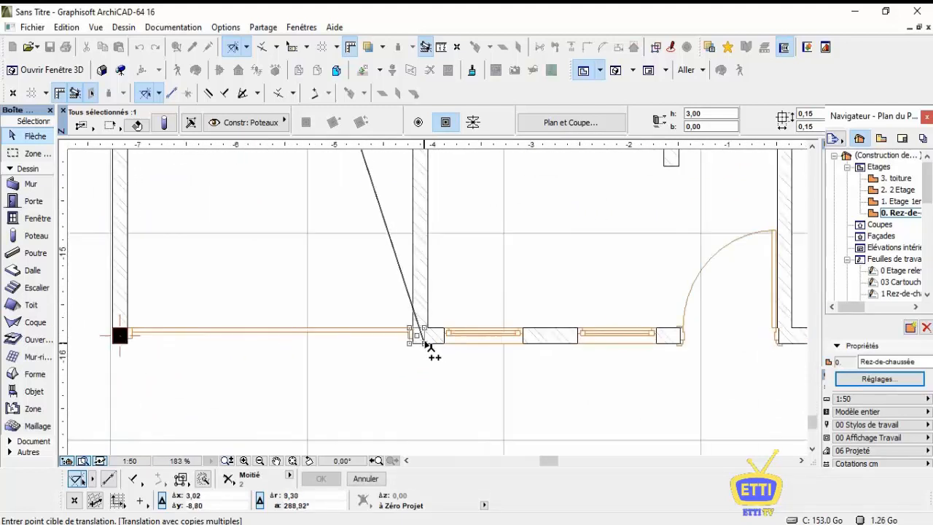
scroll(417, 360, "down", 4)
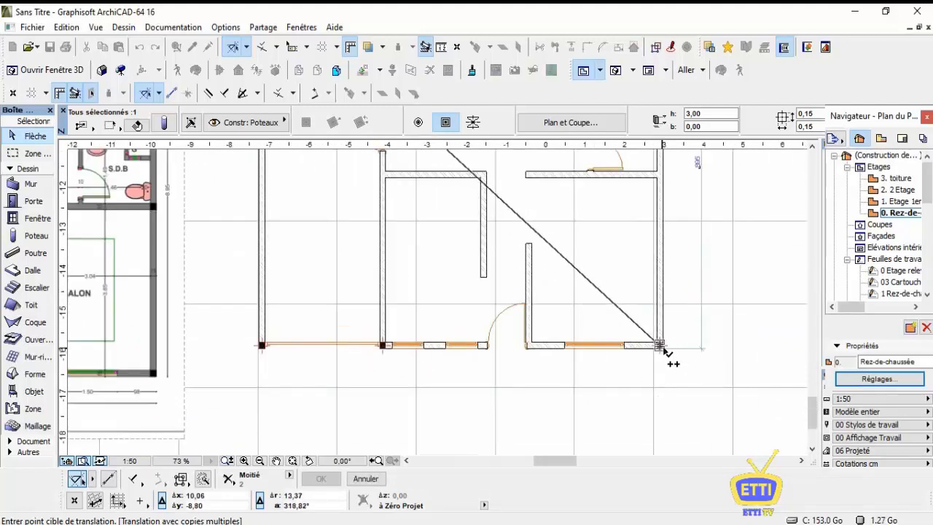
scroll(667, 353, "up", 4)
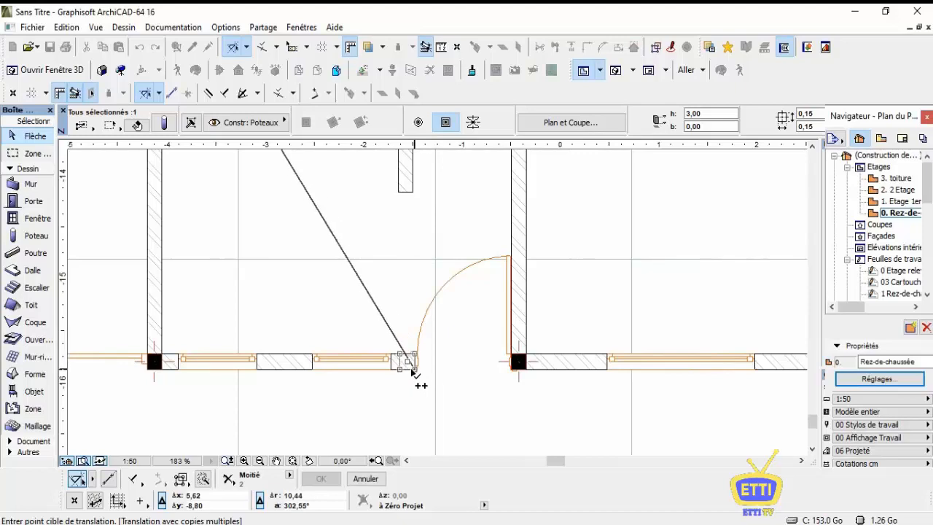
Place column copies at both ends of the salon's rear wall and both upper corners of the stair room.
scroll(423, 378, "down", 5)
scroll(496, 376, "up", 2)
scroll(579, 287, "down", 2)
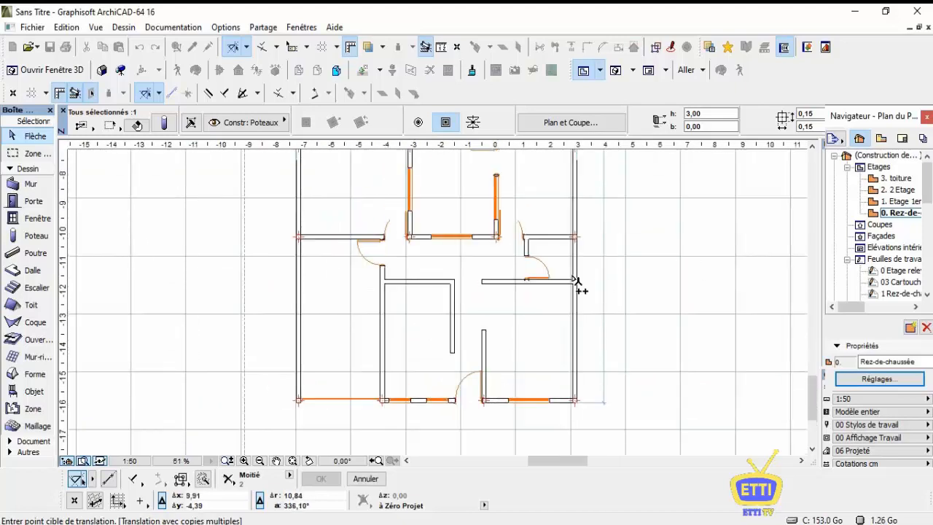
scroll(579, 294, "up", 3)
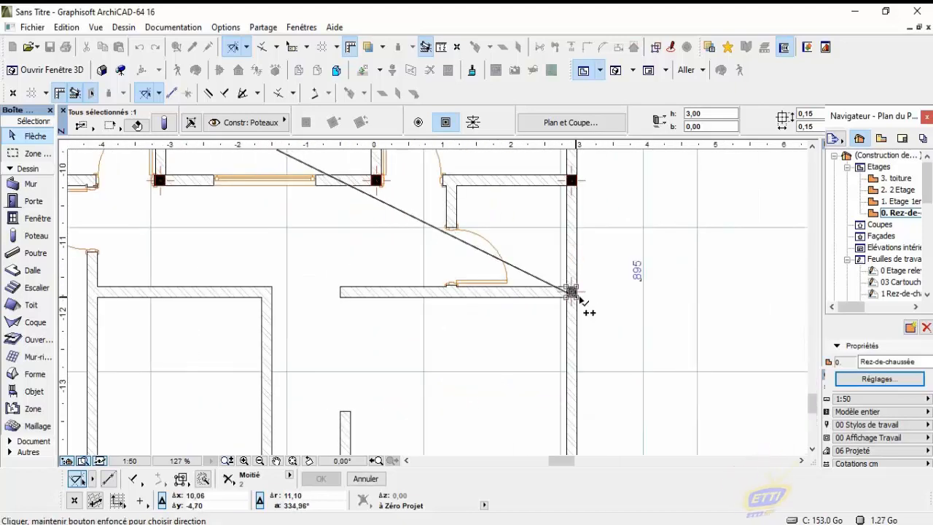
scroll(579, 296, "down", 3)
scroll(466, 292, "down", 2)
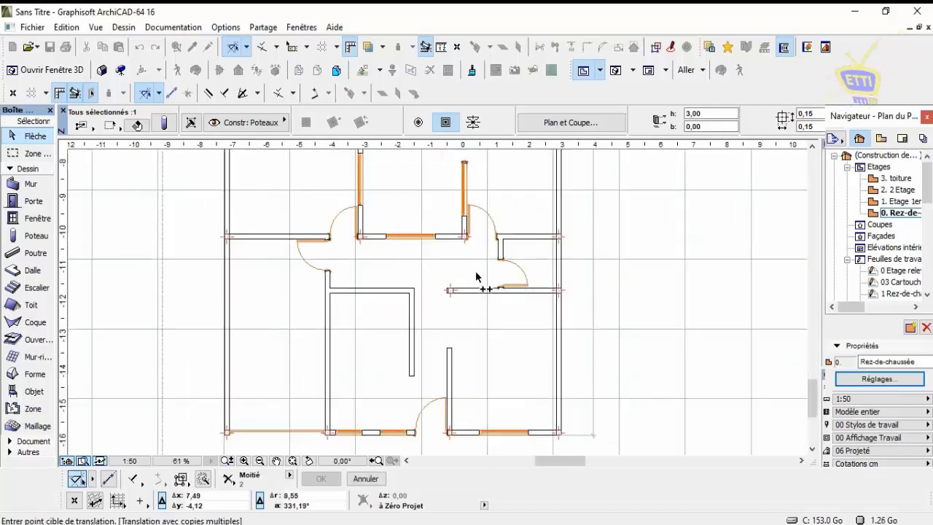
scroll(462, 306, "up", 4)
scroll(510, 291, "down", 2)
scroll(510, 293, "down", 3)
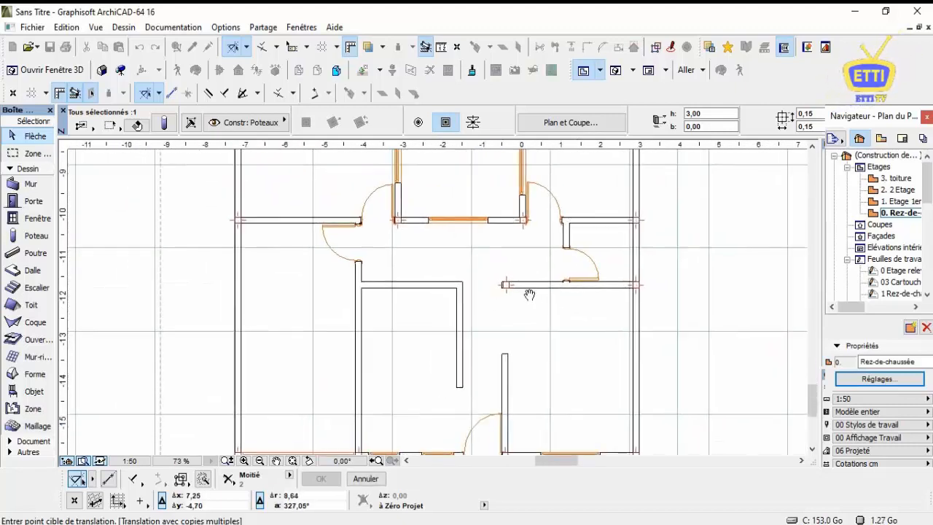
scroll(531, 291, "up", 5)
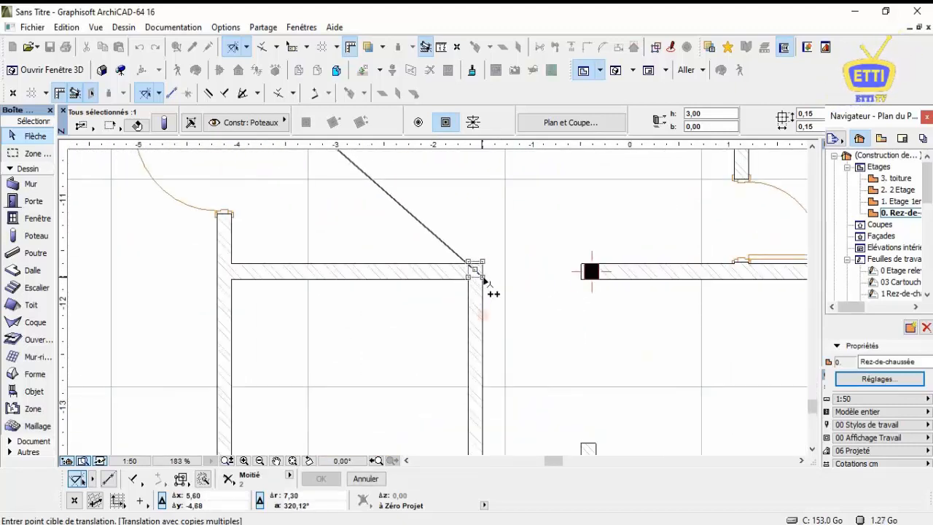
scroll(510, 284, "down", 3)
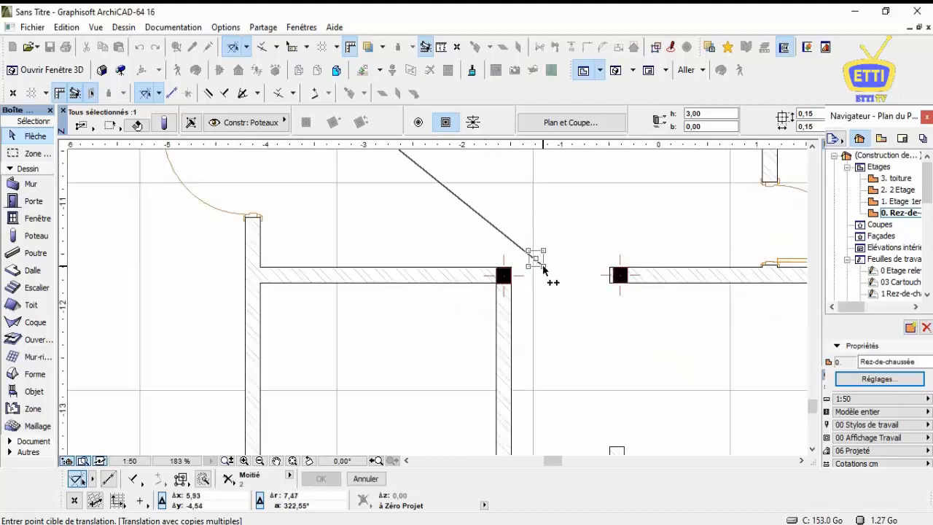
left_click(341, 272)
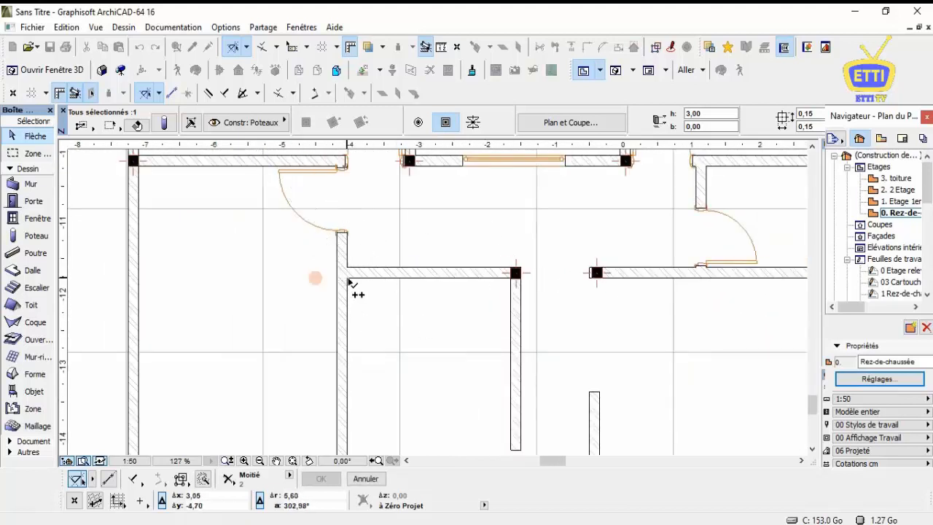
Copy the column at the stair room's upper-left corner horizontally onto the garage's outer wall.
left_click(341, 273)
key("ctrl+shift+d")
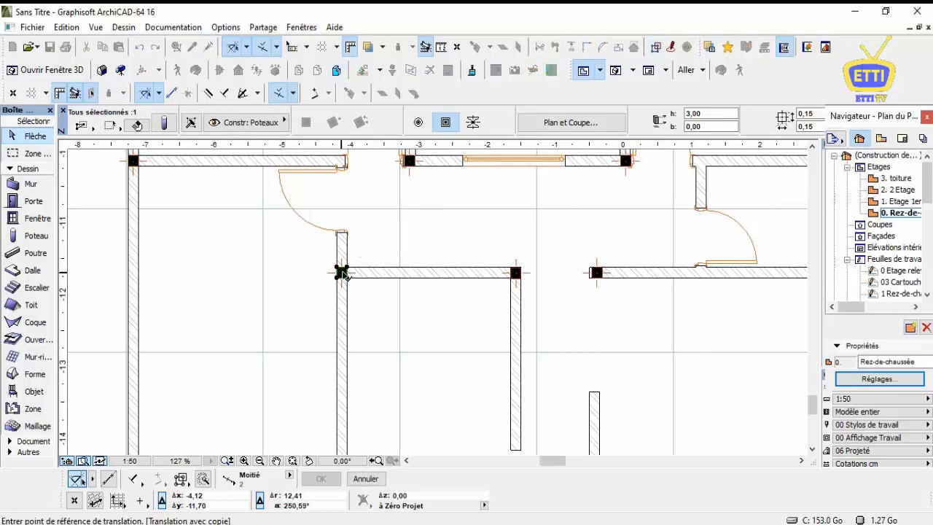
left_click(345, 277)
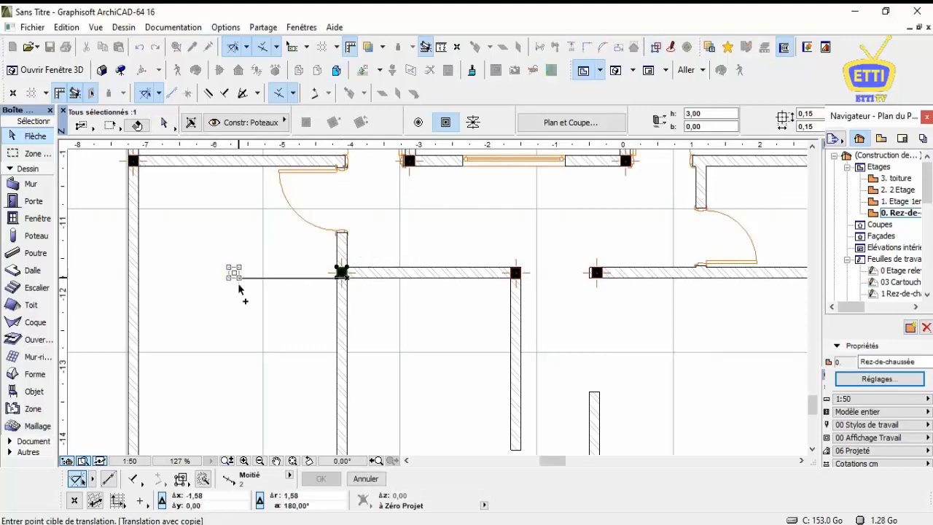
left_click(131, 271)
scroll(146, 272, "down", 4)
left_click(390, 287)
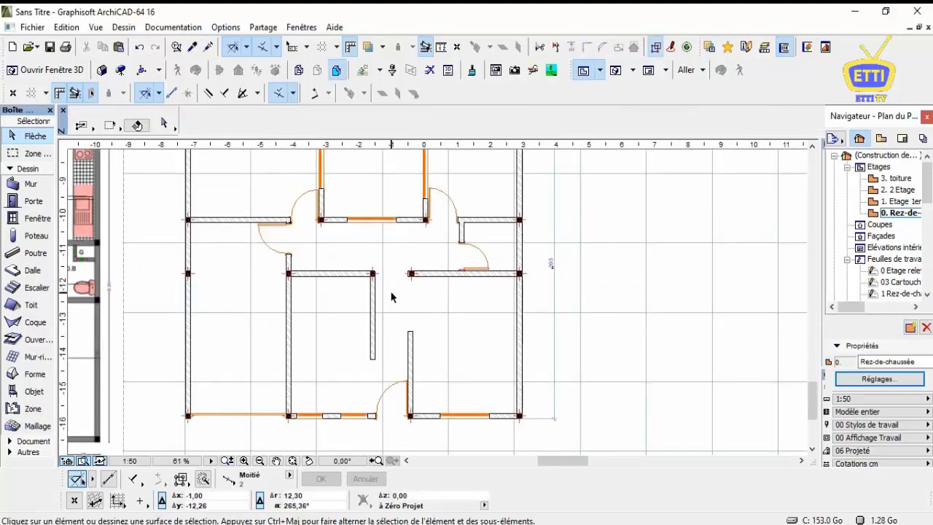
Copy the column on the salon side of the entrance door 4,20 straight up to the free end of the salon's rear wall.
left_click(411, 417)
scroll(412, 424, "up", 4)
left_click(408, 410)
scroll(410, 412, "up", 1)
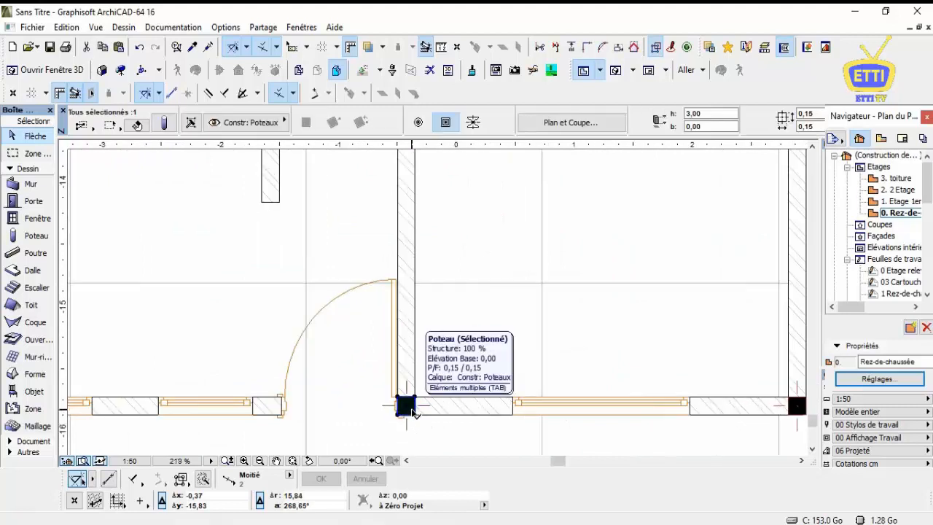
key("ctrl+shift+d")
left_click(412, 415)
scroll(427, 437, "down", 5)
scroll(440, 294, "up", 8)
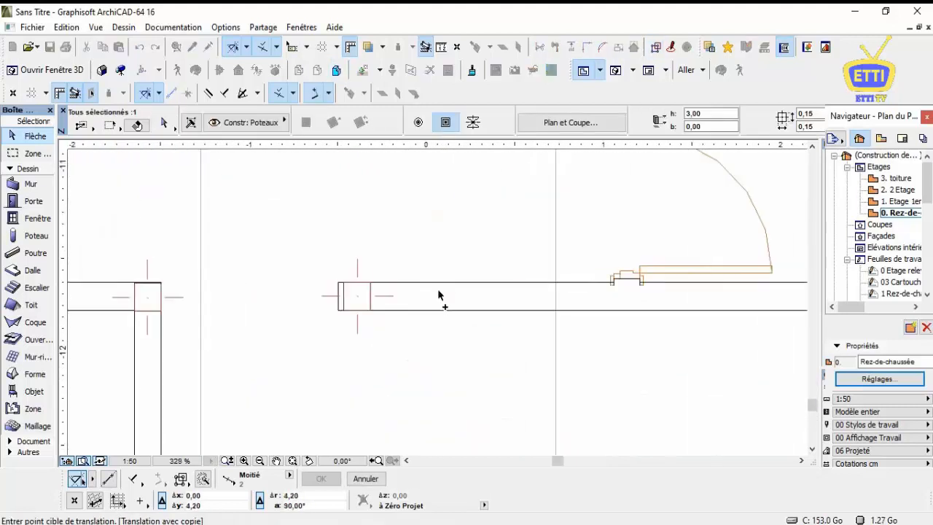
scroll(370, 294, "up", 1)
left_click(370, 296)
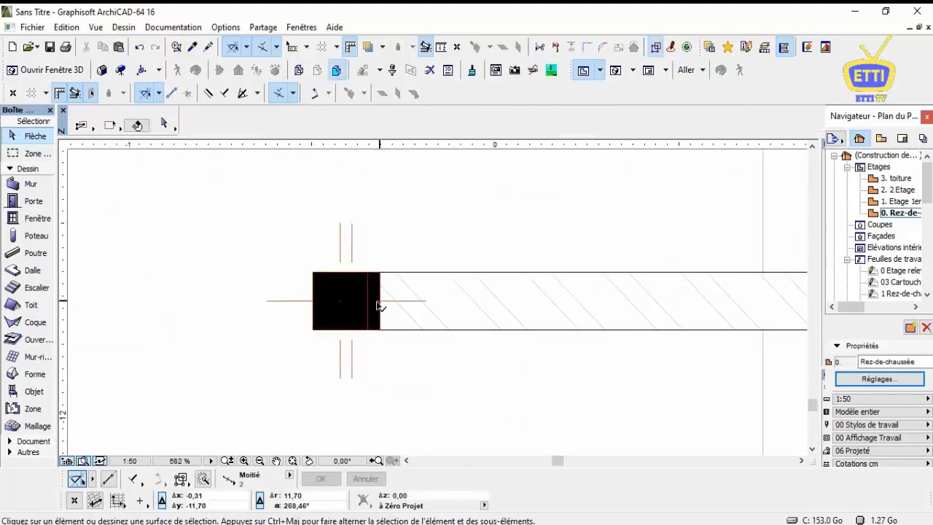
key("Escape")
scroll(427, 296, "down", 15)
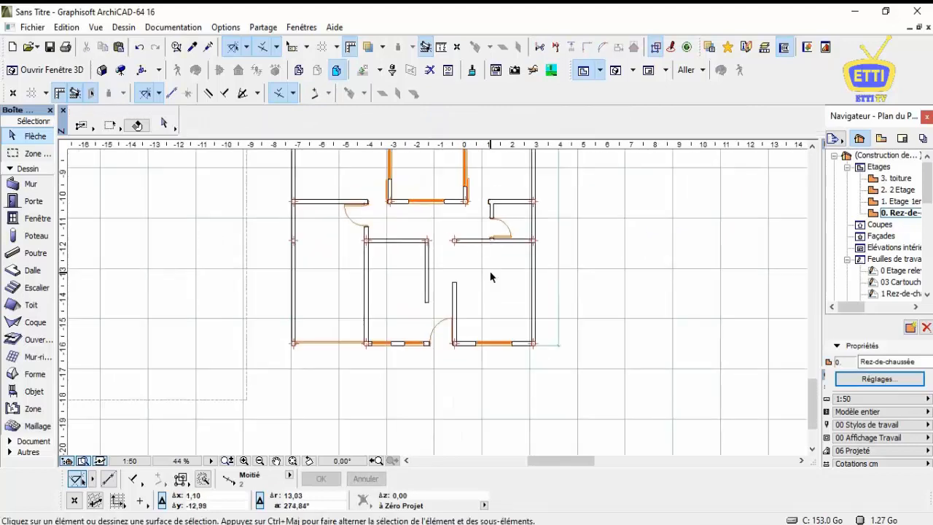
Copy the column on the salon side of the entrance door to the wall end on the door's opposite side.
scroll(481, 408, "up", 10)
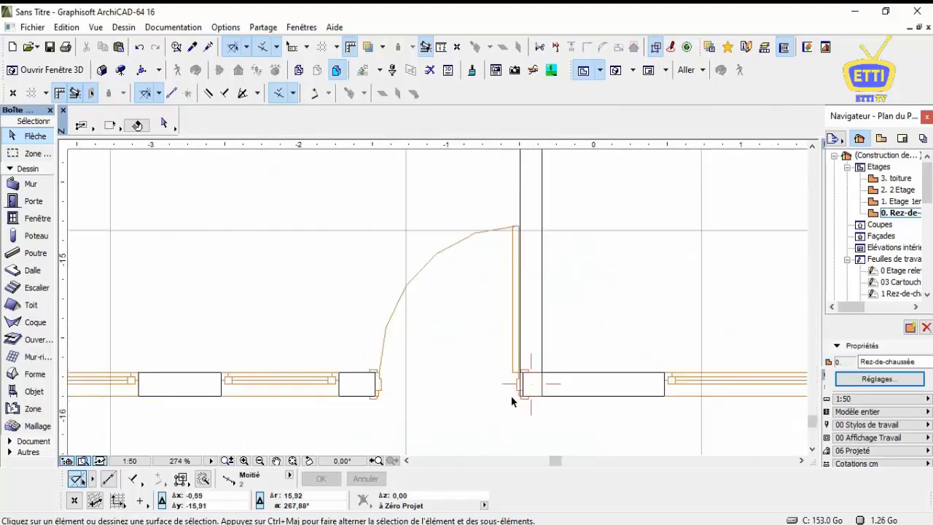
left_click(531, 384)
key("ctrl+shift+d")
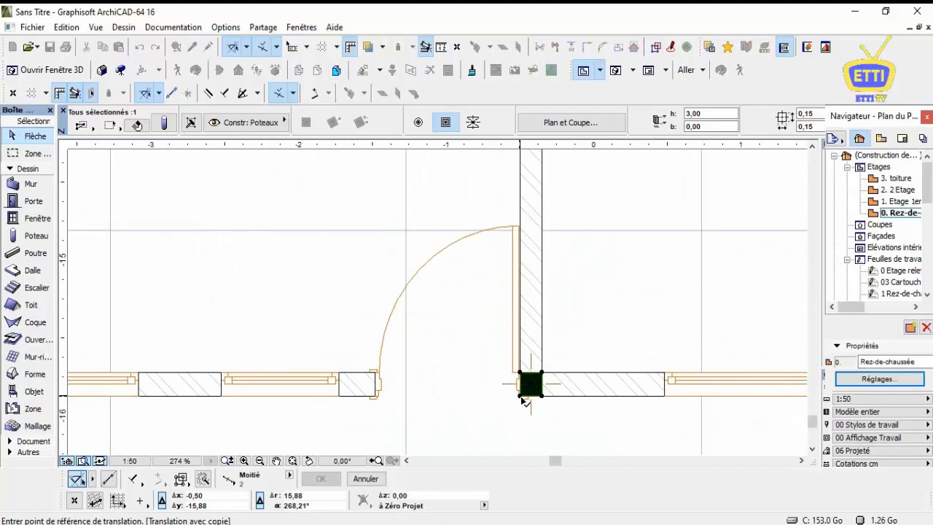
left_click(541, 398)
key("Escape")
scroll(423, 353, "down", 11)
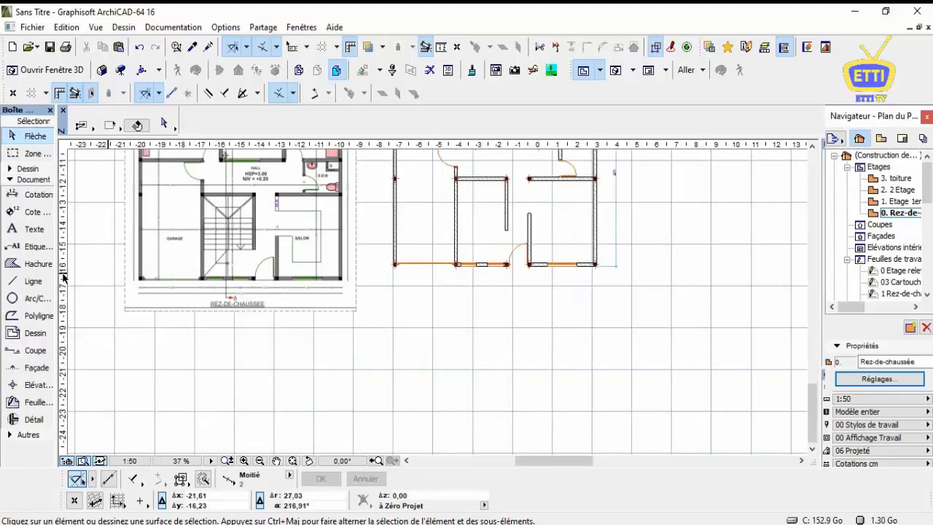
Draw a continuous line along the front wall's inner face from the entrance door to the garage partition.
left_click(30, 281)
scroll(501, 258, "up", 8)
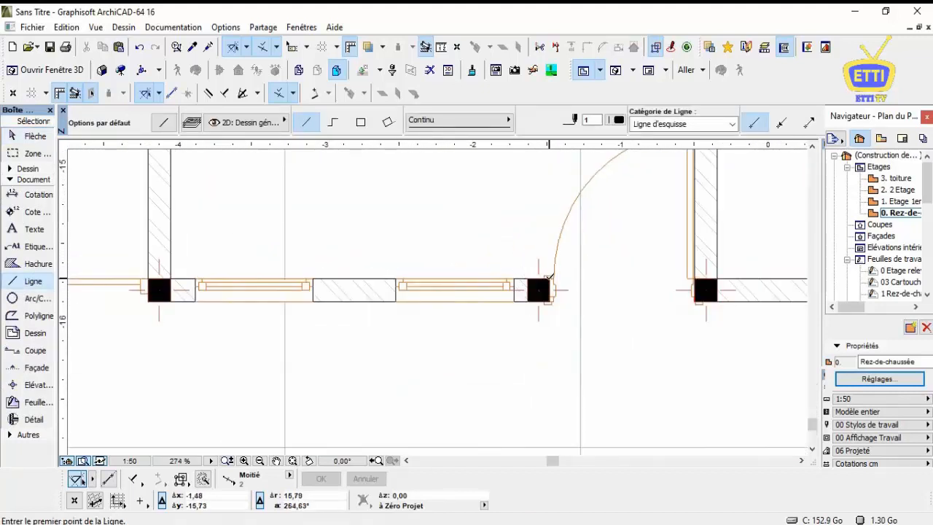
left_click(548, 277)
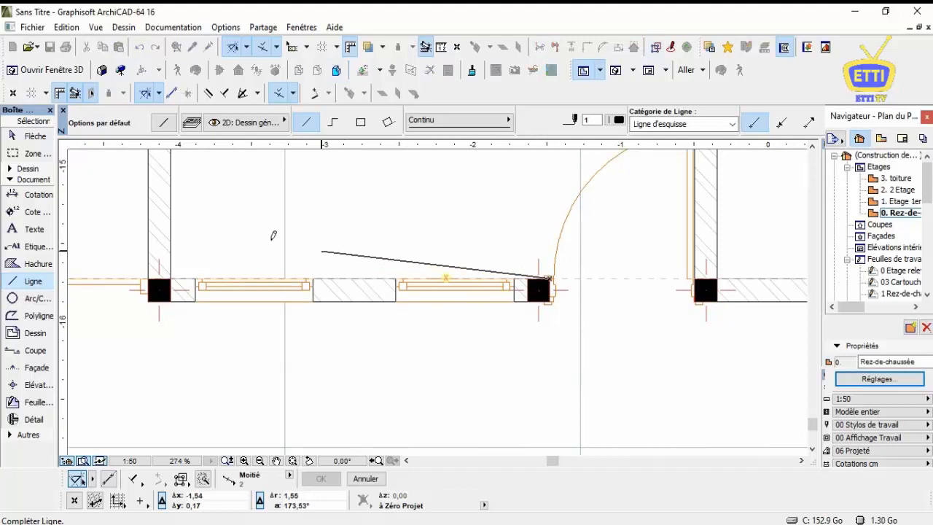
left_click(175, 274)
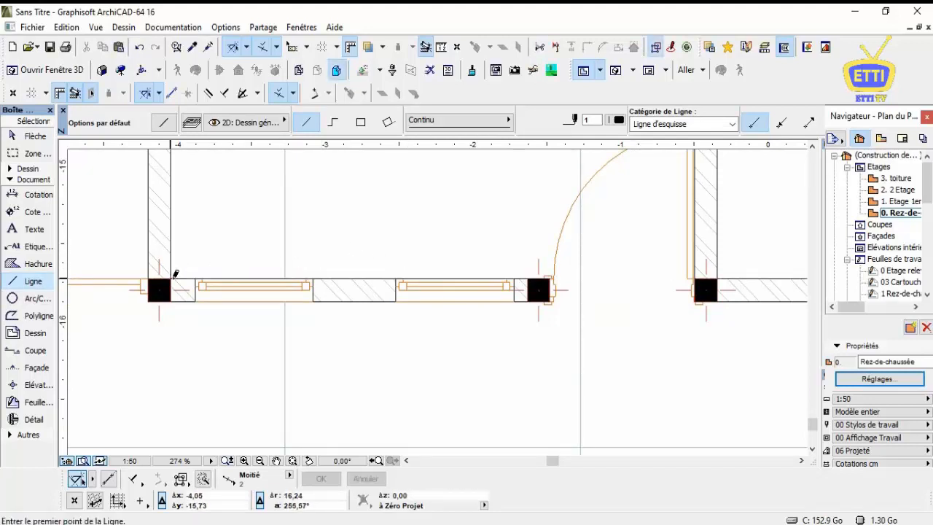
Move the line on the front wall's inner face about 1.18 m straight up into the stair room.
key("Escape")
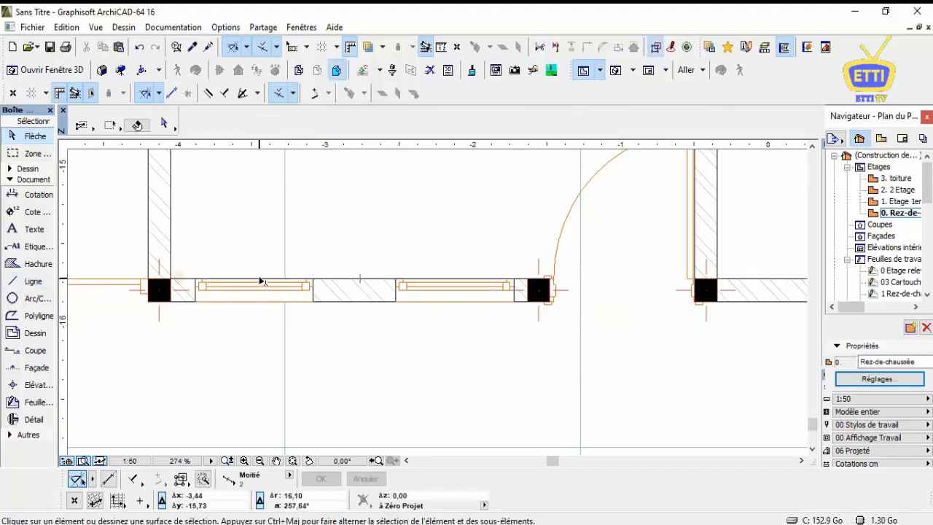
left_click(261, 278)
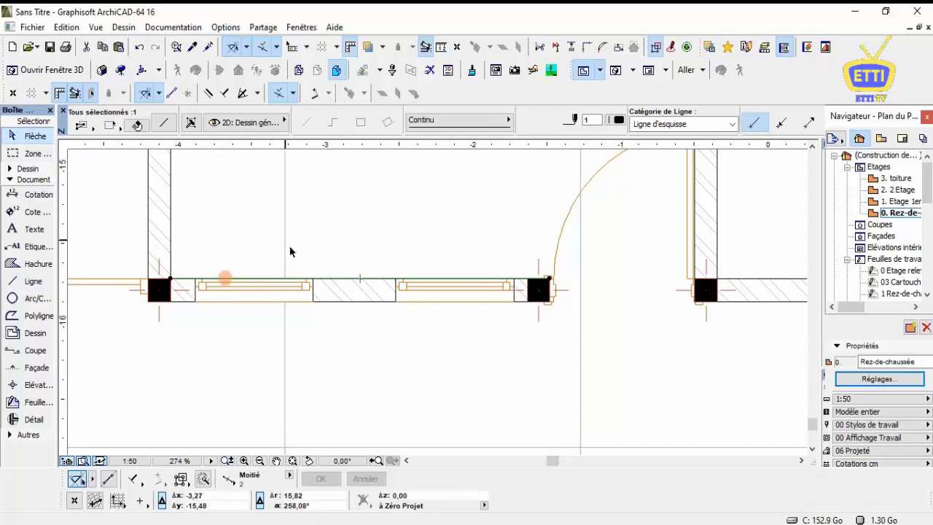
right_click(256, 281)
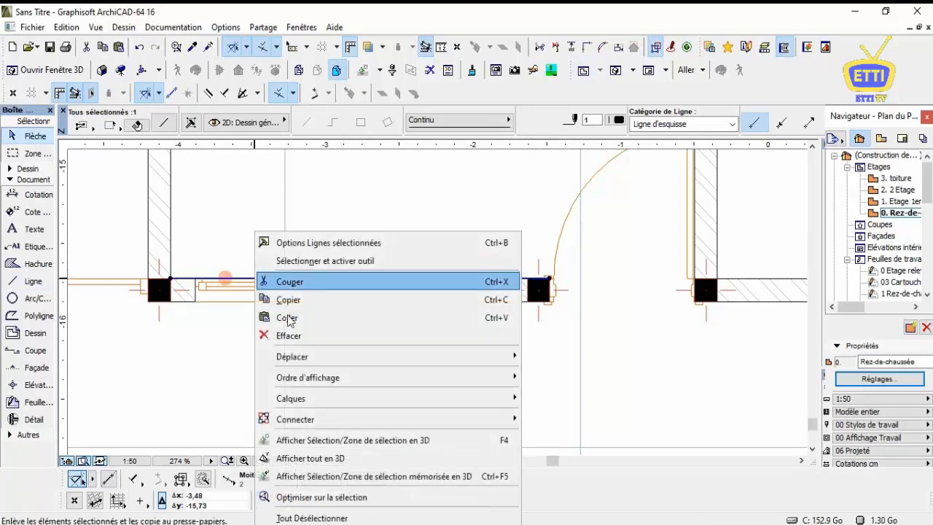
mouse_move(456, 355)
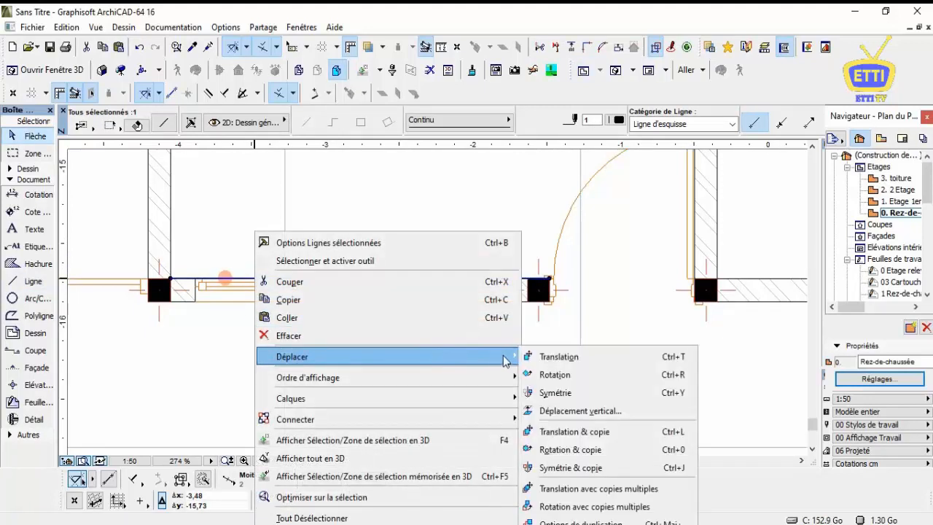
left_click(557, 357)
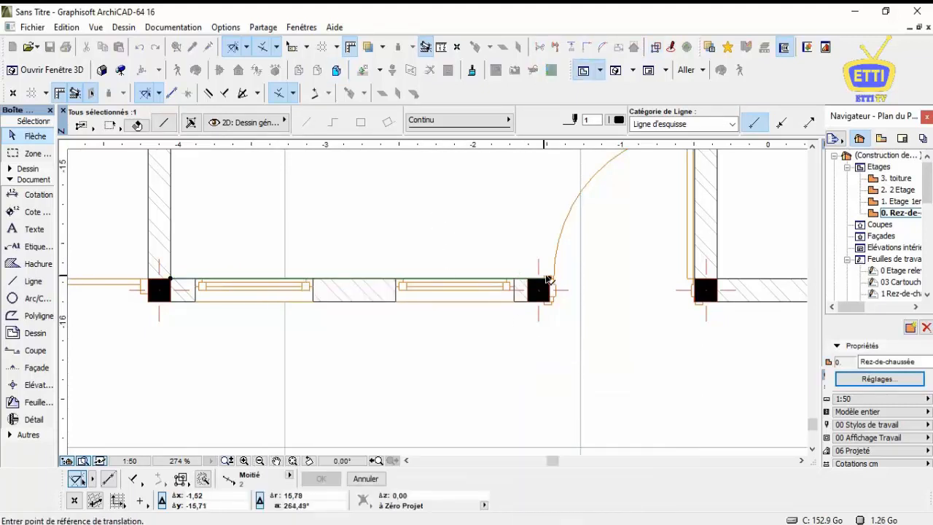
left_click(550, 280)
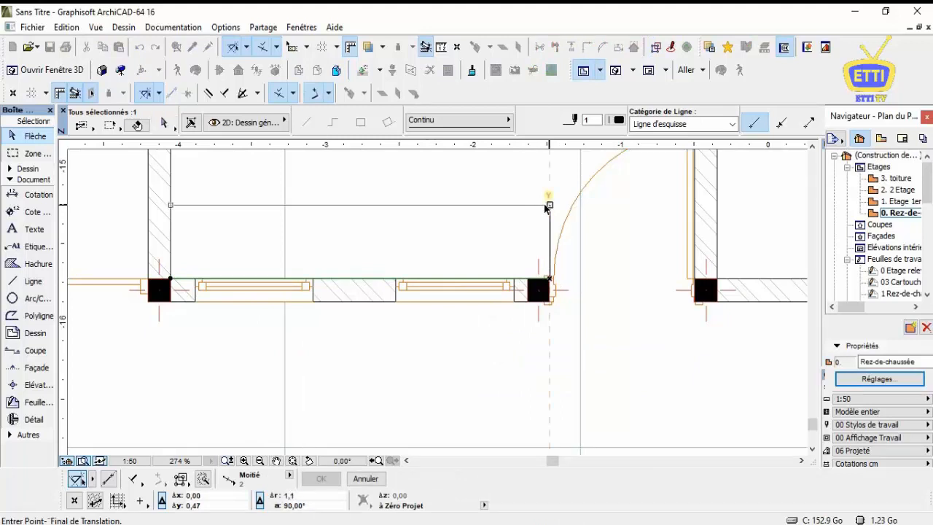
left_click(547, 207)
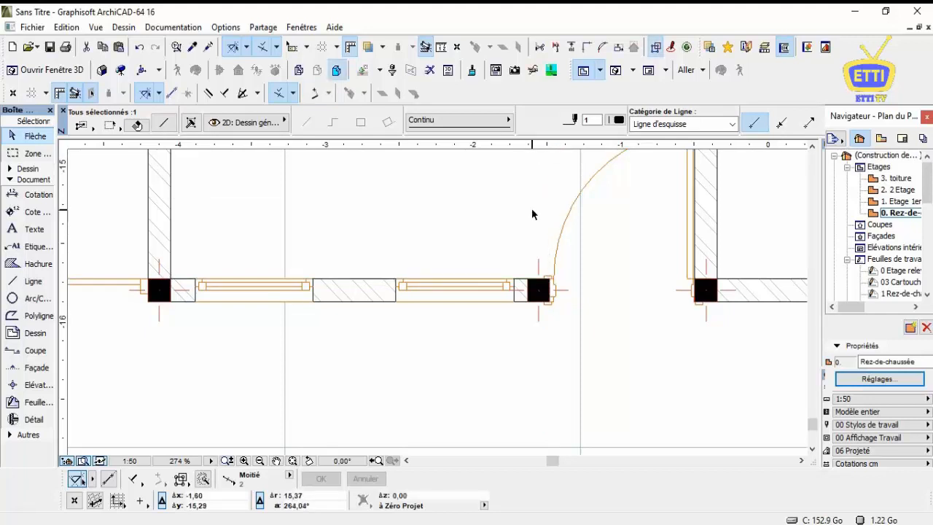
Draw a continuous line along the inner face of the stair room's rear wall between its two columns.
scroll(530, 204, "down", 3)
middle_click_drag(520, 211, 498, 304)
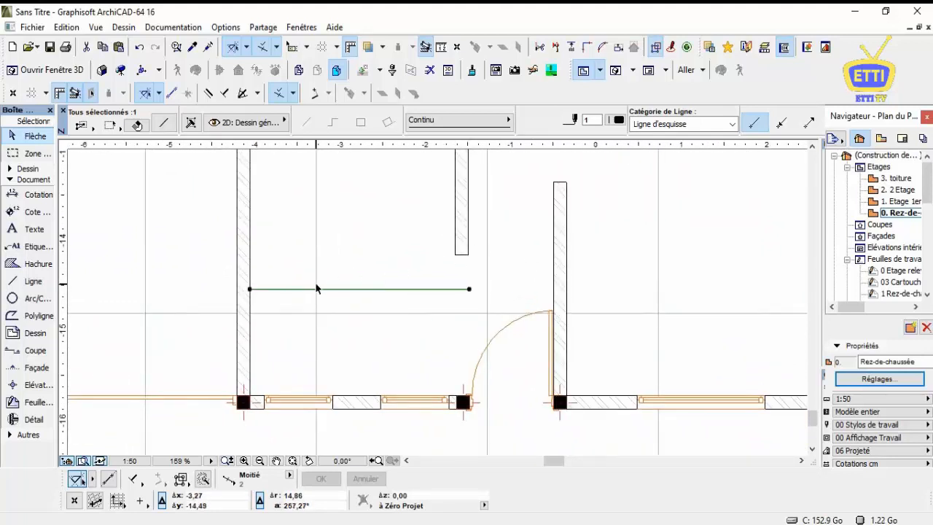
middle_click_drag(326, 275, 389, 320)
left_click(387, 325)
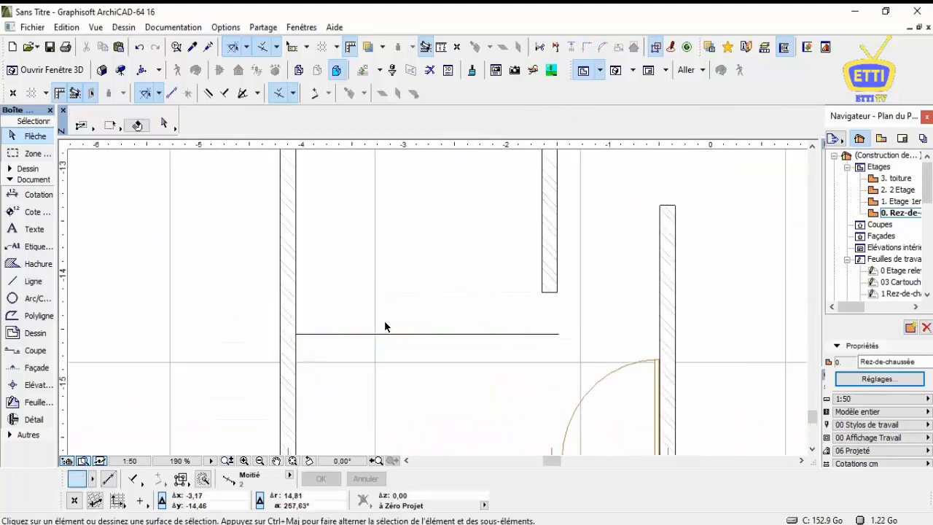
scroll(393, 306, "down", 1)
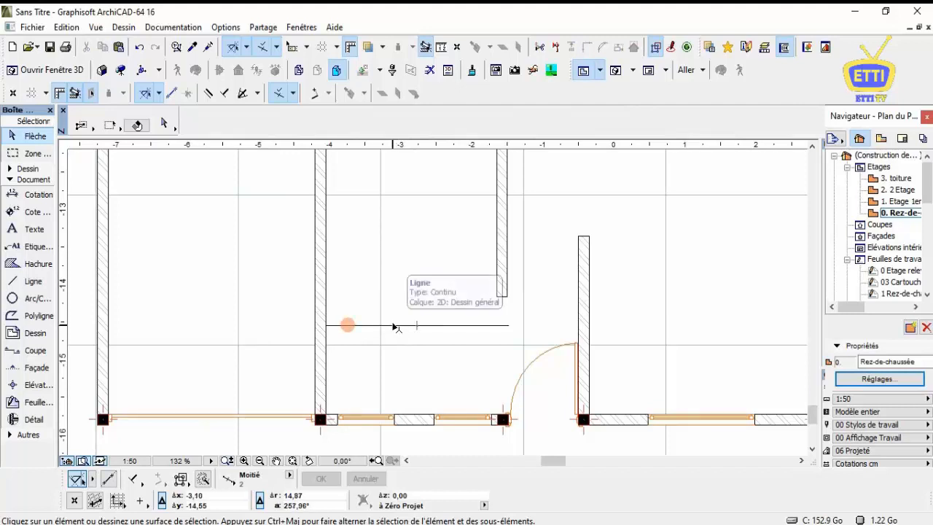
middle_click_drag(396, 292, 421, 374)
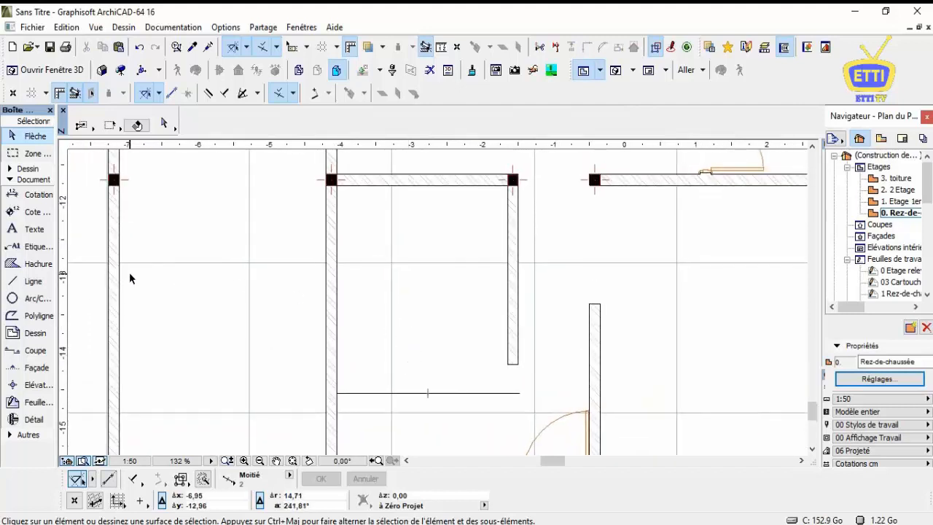
left_click(31, 281)
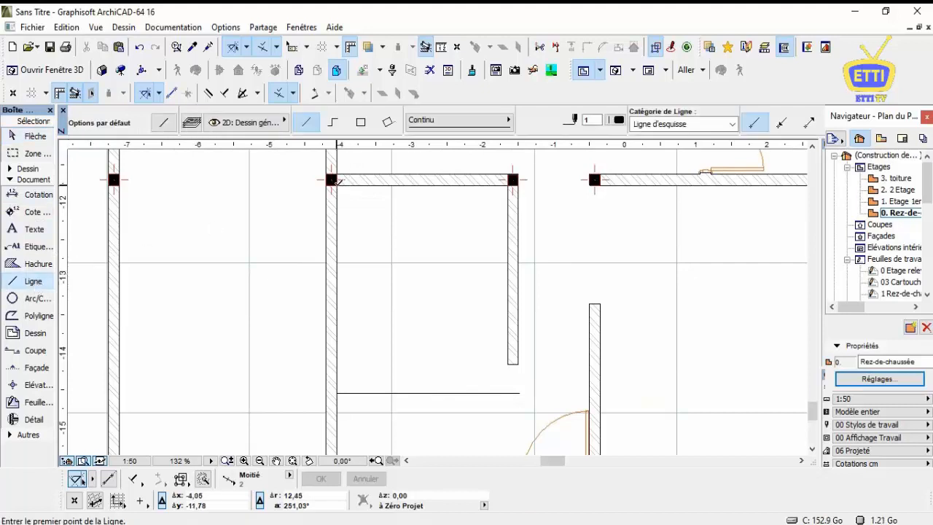
left_click(332, 180)
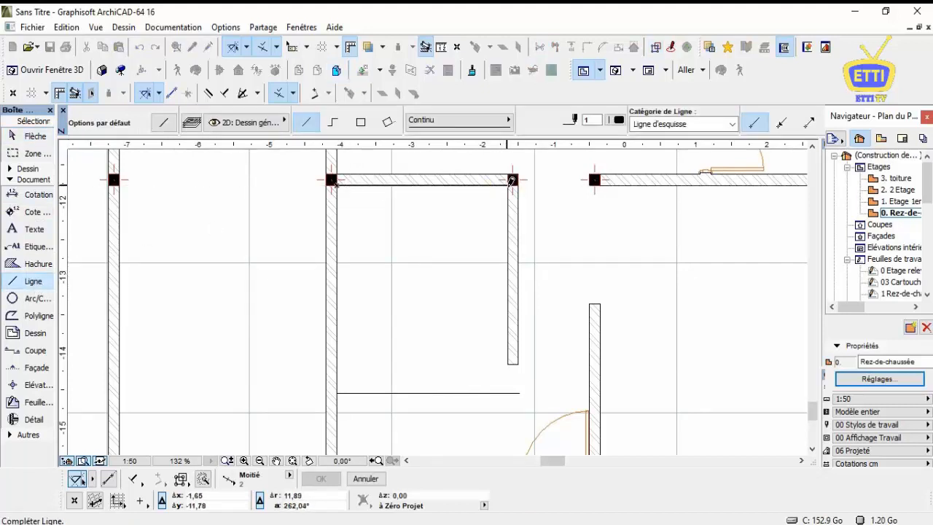
left_click(512, 180)
key("Escape")
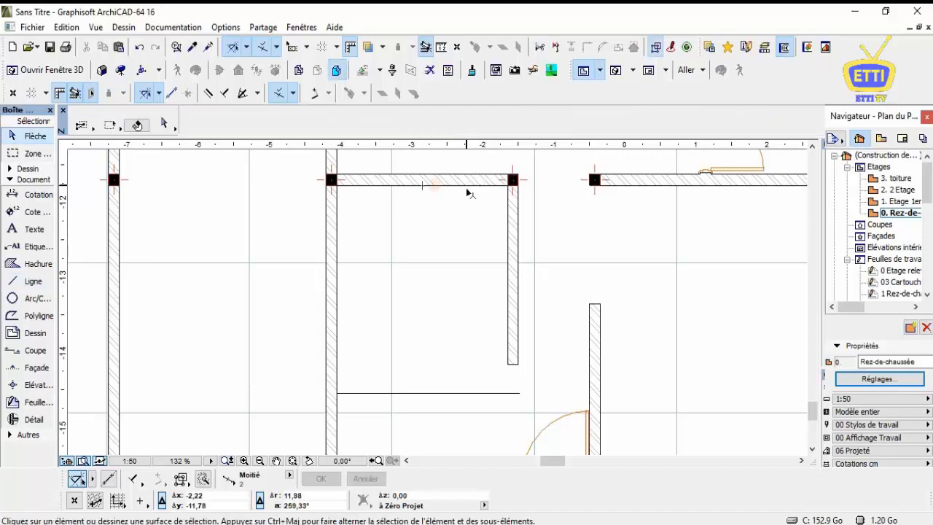
Copy the rear wall line about 1.20 m straight down to mark the landing's edge.
left_click(467, 188)
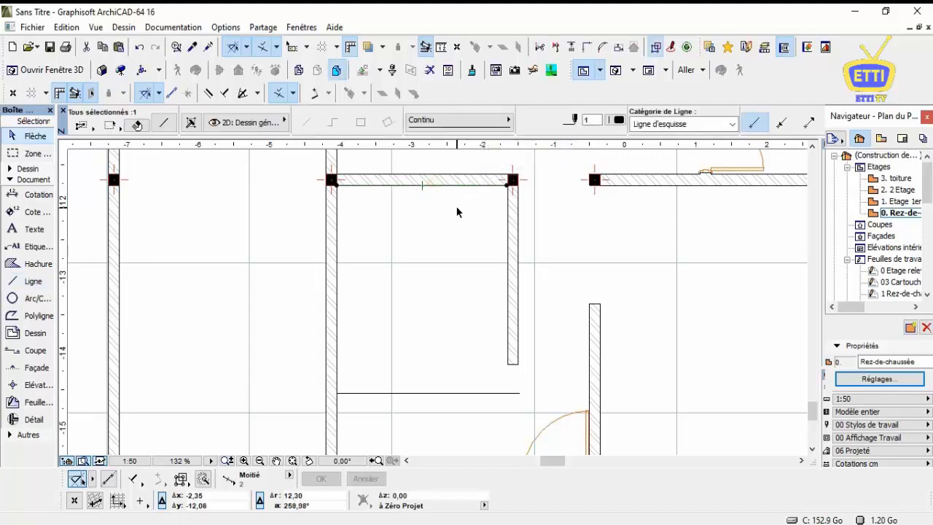
key("ctrl+shift+d")
left_click(457, 204)
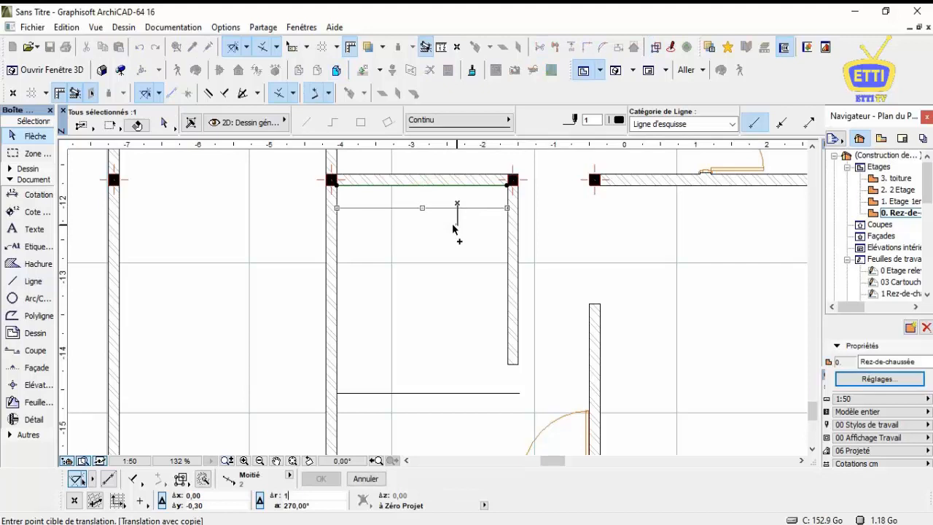
key("Return")
Copy the frontmost stair line 0.30 m straight up to form the first tread.
scroll(443, 250, "down", 2)
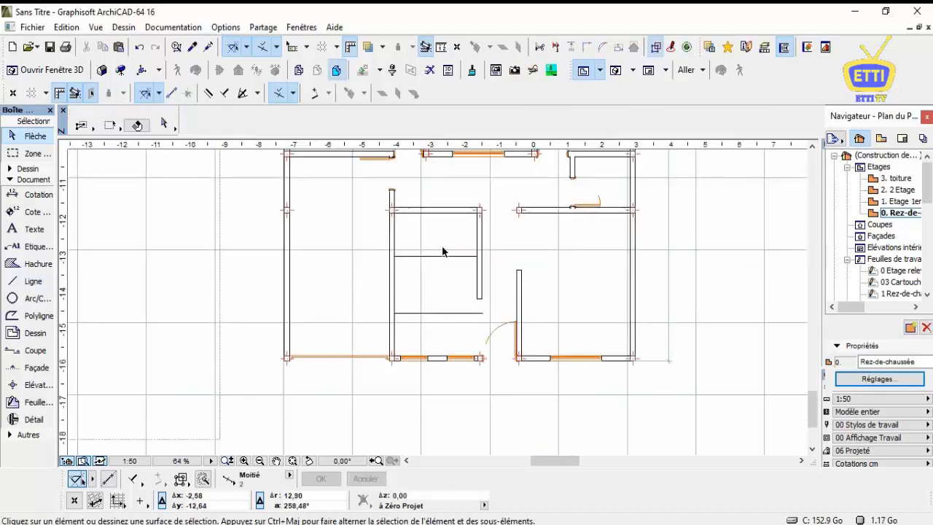
left_click(426, 314)
key("ctrl+shift+d")
left_click(421, 314)
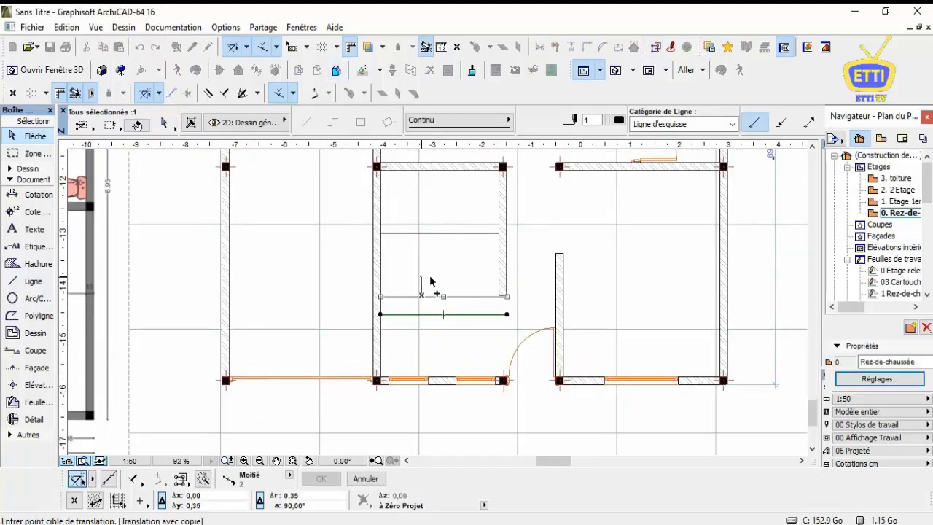
key("Return")
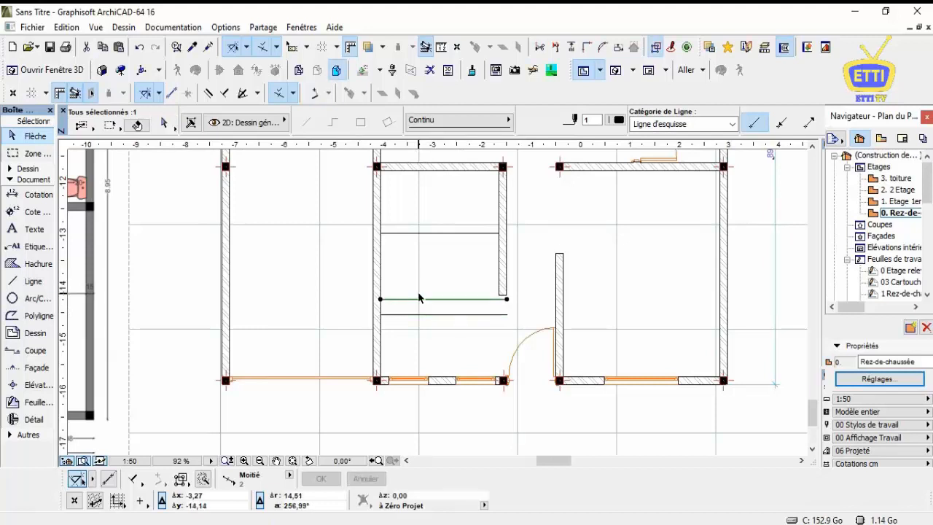
Copy the upper line of the first tread another 0.30 m straight up to form the second tread.
key("w")
left_click(380, 298)
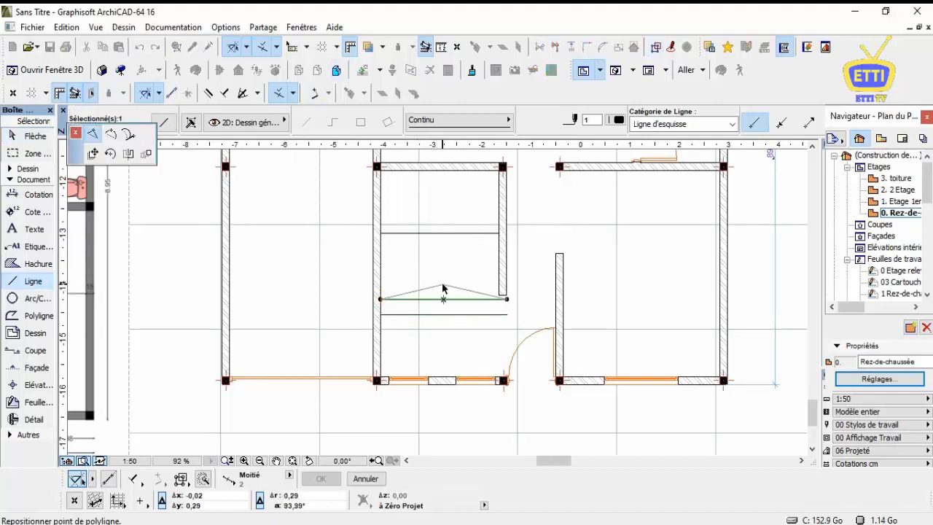
key("ctrl+shift+d")
left_click(424, 298)
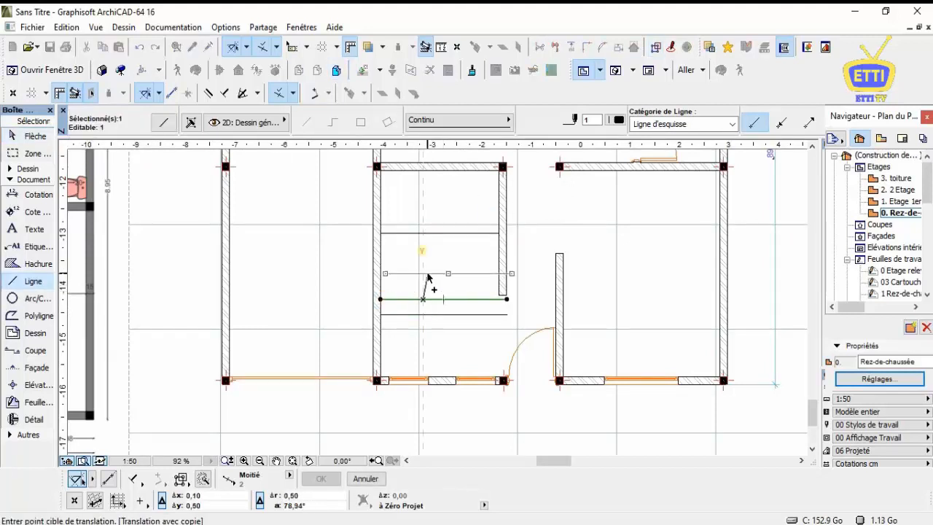
left_click(427, 283)
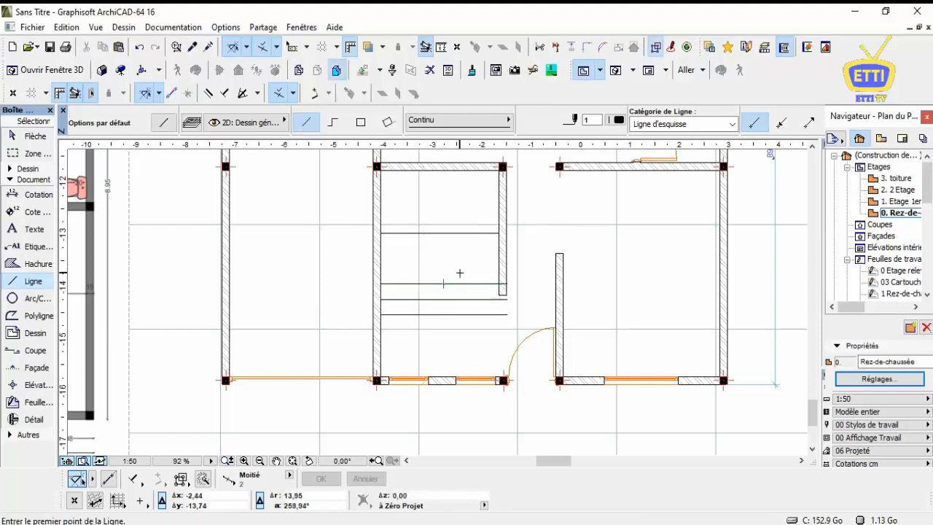
Copy the set of three tread lines upward twice, aligning each copy's lowest line with the previous set's topmost line.
left_click_drag(458, 273, 427, 326)
key("ctrl+shift+d")
left_click(380, 315)
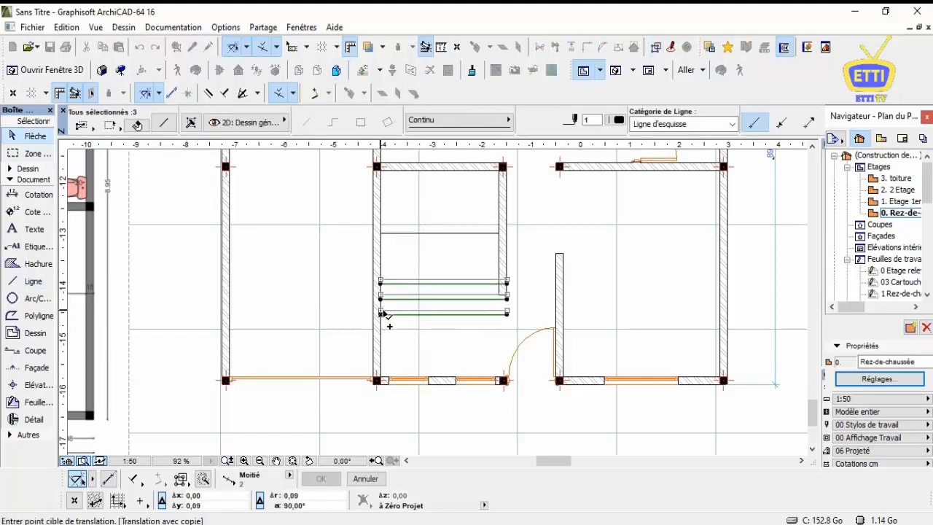
left_click(379, 283)
key("ctrl+shift+d")
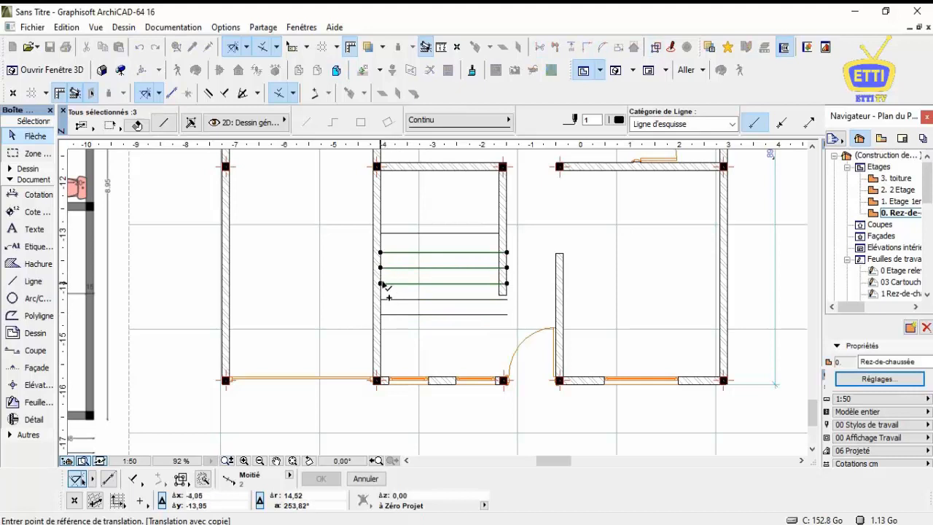
left_click(380, 283)
left_click(379, 253)
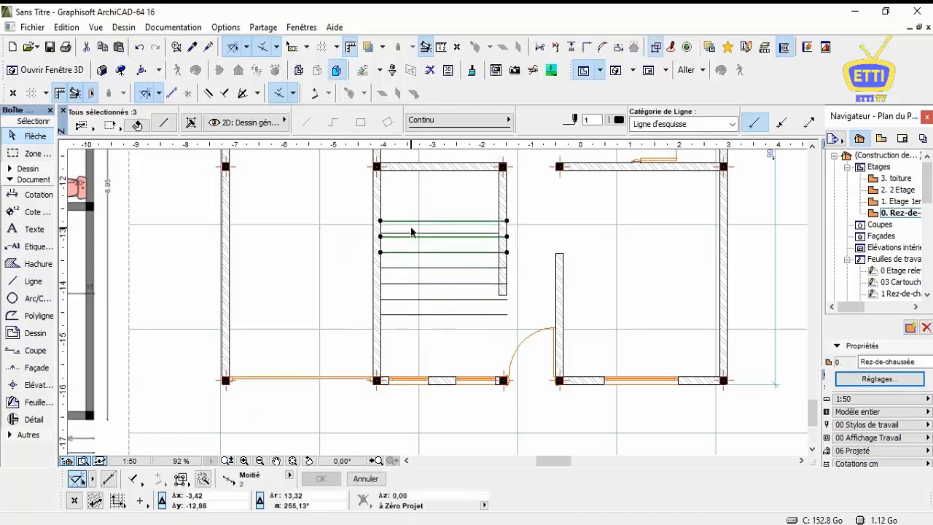
Delete the surplus topmost tread line and the landing guide line, leaving the evenly spaced treads.
left_click(411, 228)
double_click(411, 221)
key("Delete")
left_click(411, 232)
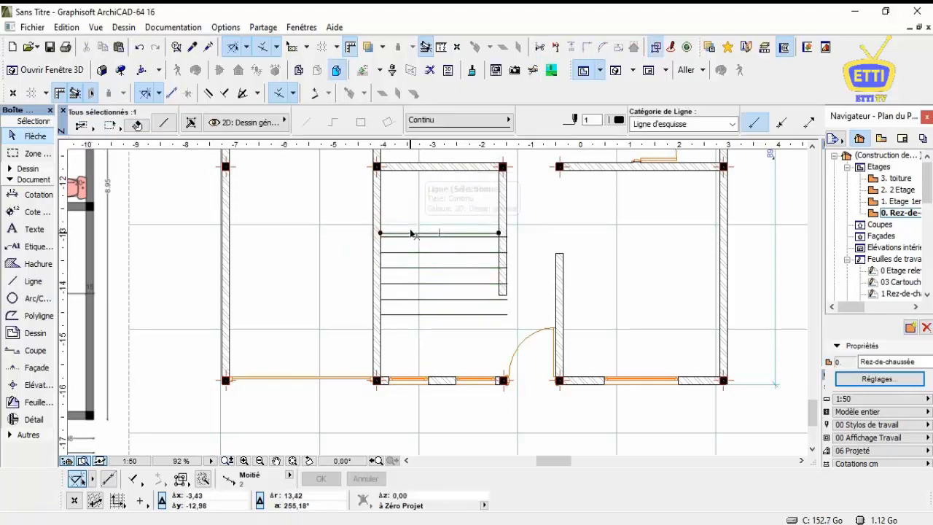
key("Escape")
Extend the free end of the stair room's entrance-side partition down to the frontmost tread line.
scroll(495, 177, "up", 2)
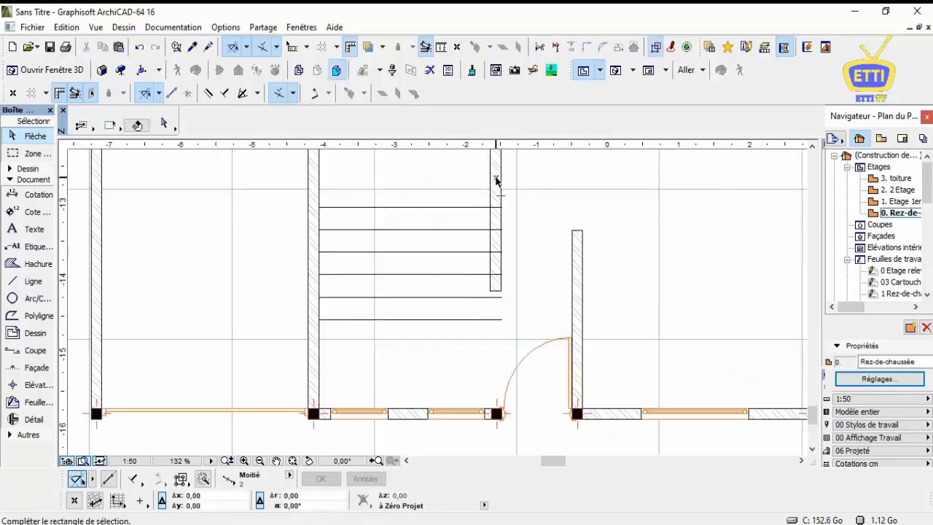
left_click(495, 289)
key("ctrl+minus")
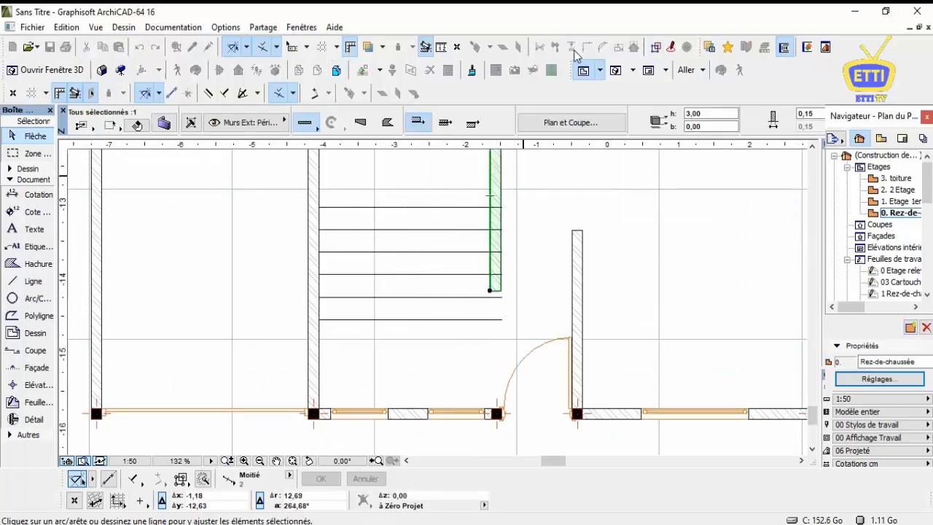
left_click(499, 319)
Split the tread lines along the entrance-side partition's inner face and delete the pieces crossing the wall.
left_click_drag(504, 328, 510, 175)
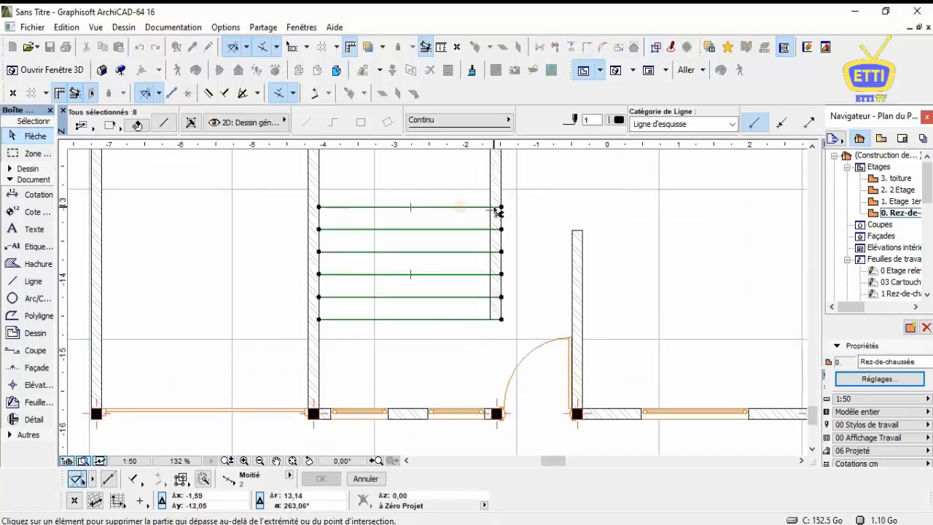
left_click(555, 46)
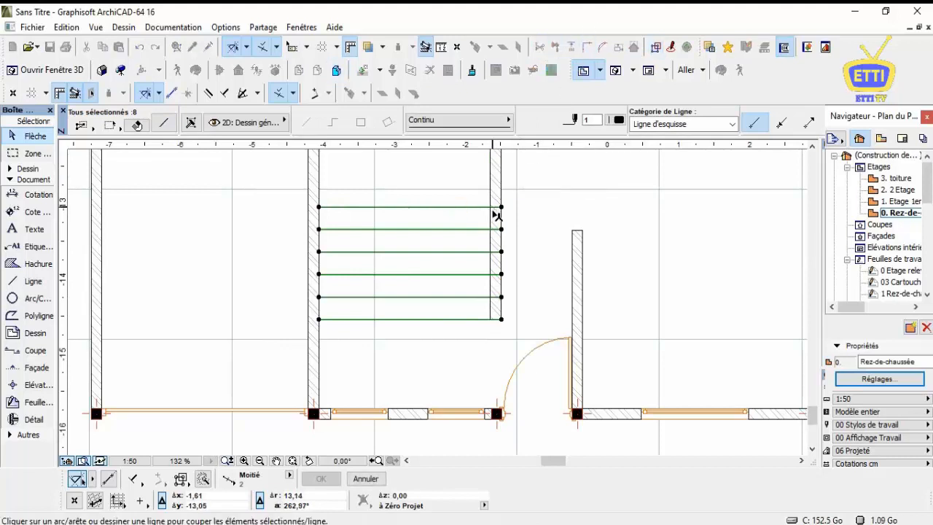
left_click(513, 216)
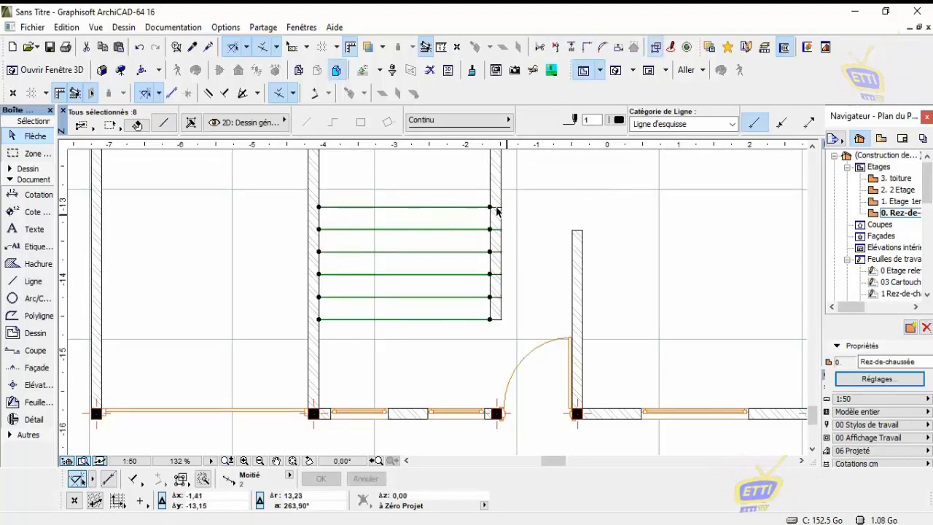
key("Delete")
left_click(496, 252)
key("Delete")
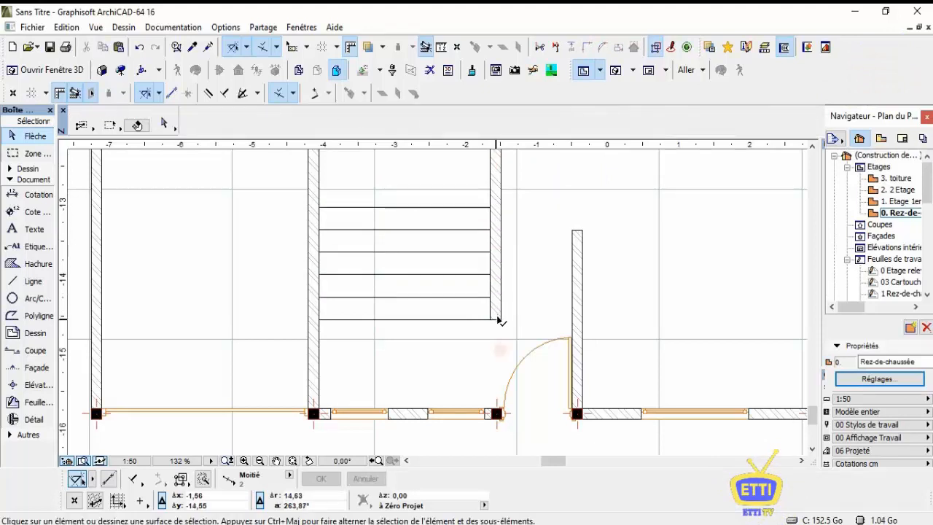
scroll(523, 269, "down", 3)
scroll(525, 251, "up", 1)
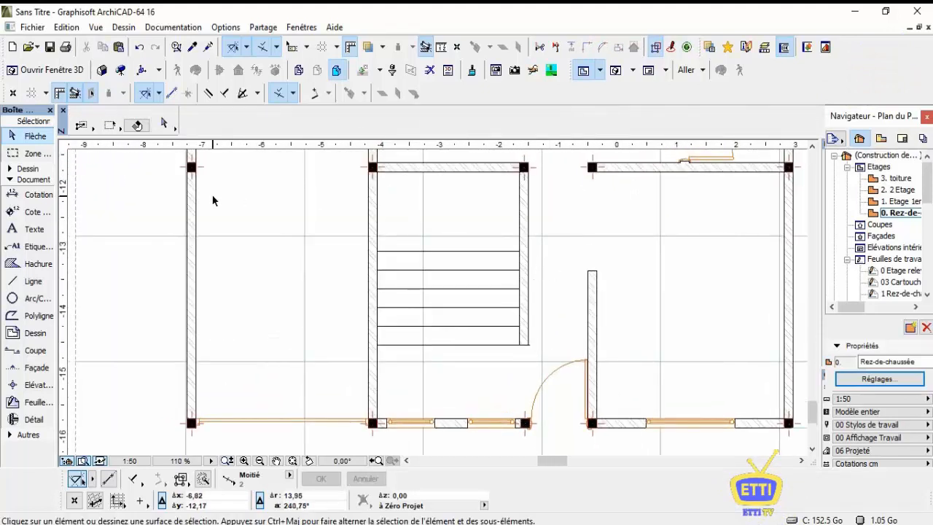
left_click(29, 194)
left_click(520, 248)
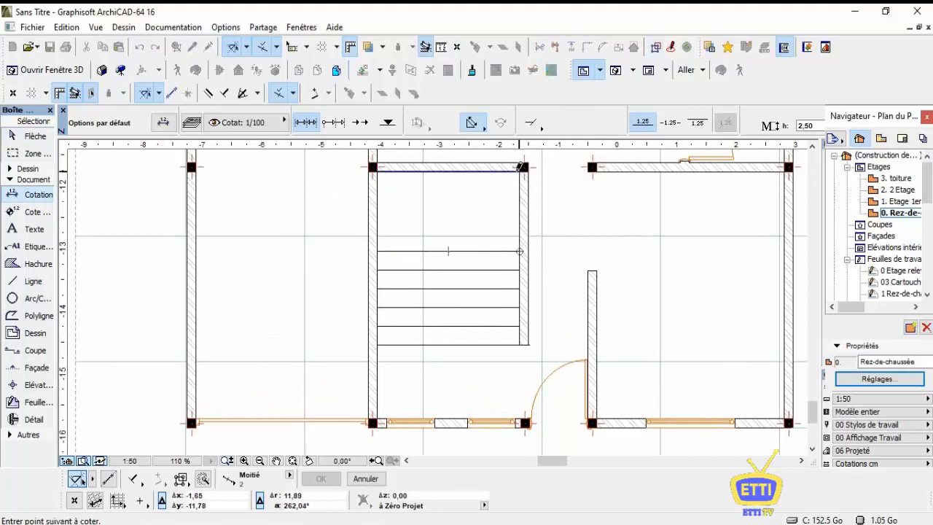
Draw the stair's centre line from the midpoint of the frontmost tread line up to the back wall and select it.
left_click(33, 281)
left_click(448, 344)
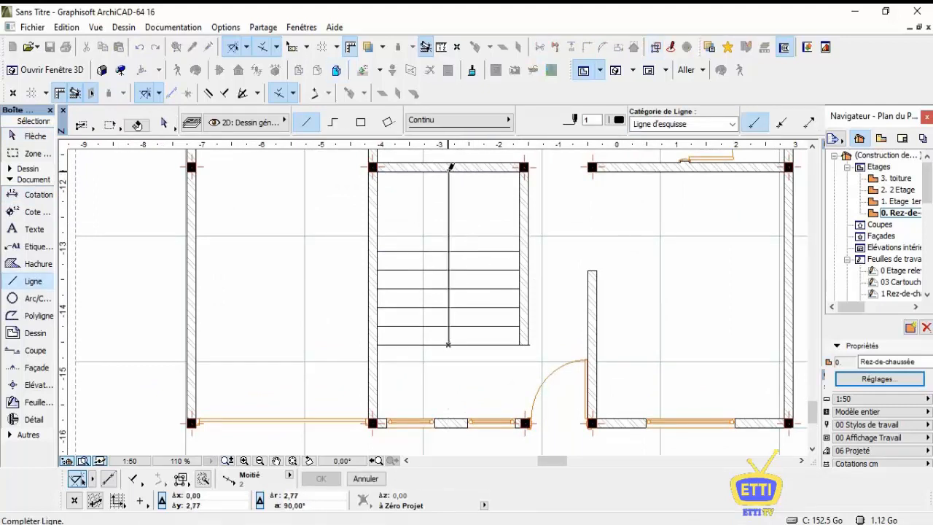
left_click(450, 168)
key("Escape")
left_click(448, 211)
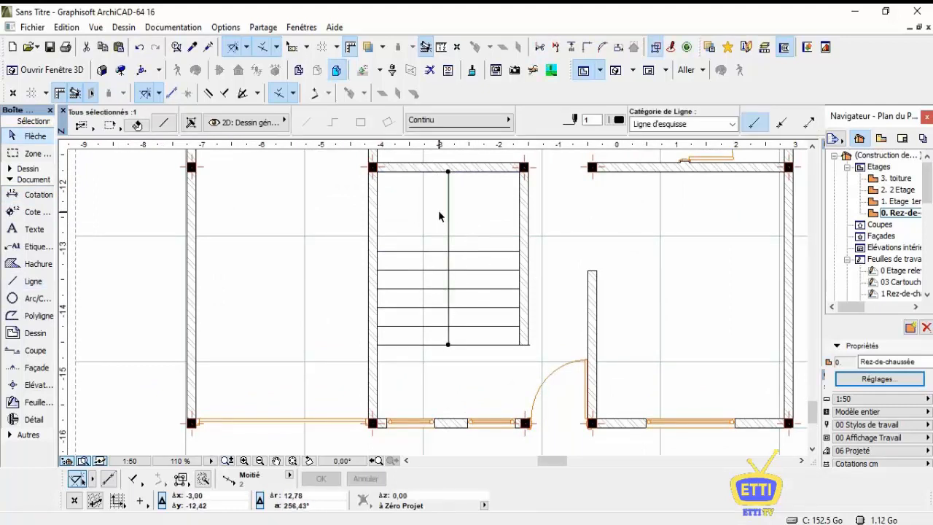
Copy the centre line slightly toward the entrance side, copy that line back 0,1 m toward the garage, and keep only the two copies.
key("ctrl+shift+d")
left_click(438, 211)
key("r")
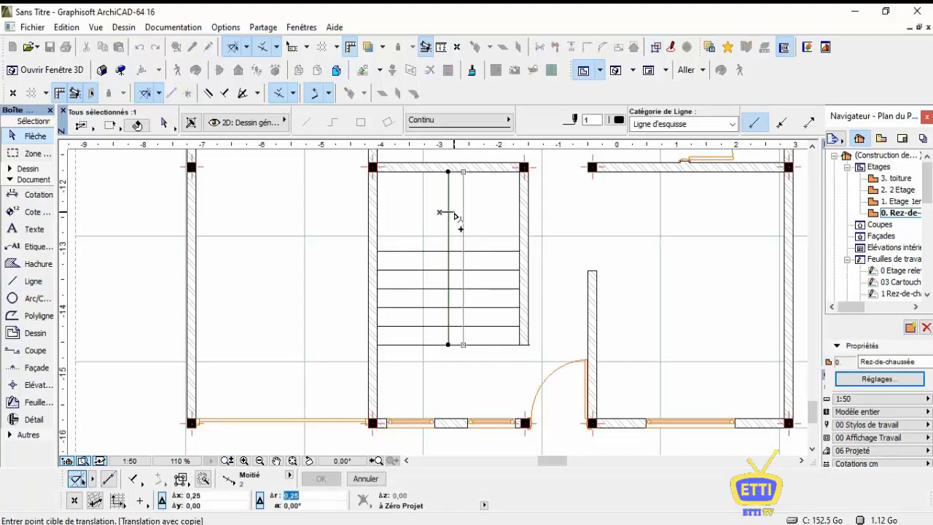
key("Return")
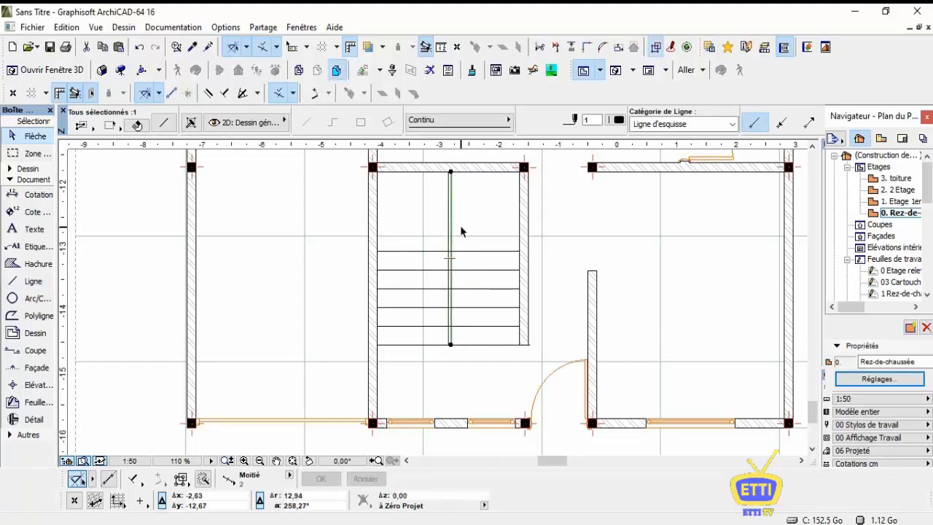
key("ctrl+shift+d")
left_click(460, 225)
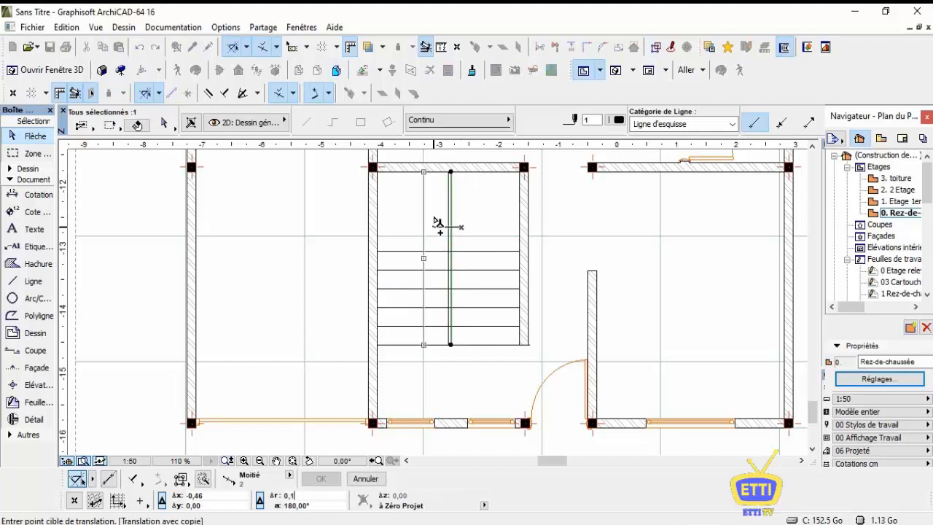
key("Return")
key("Escape")
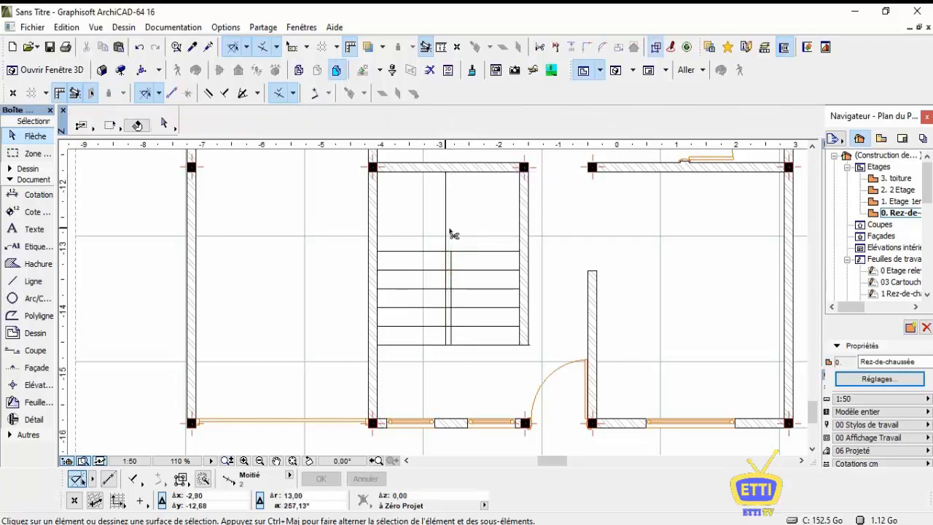
Trim away the portions of the two parallel centre lines that extend beyond the topmost tread line.
scroll(452, 233, "up", 5)
left_click(453, 273)
scroll(452, 335, "down", 3)
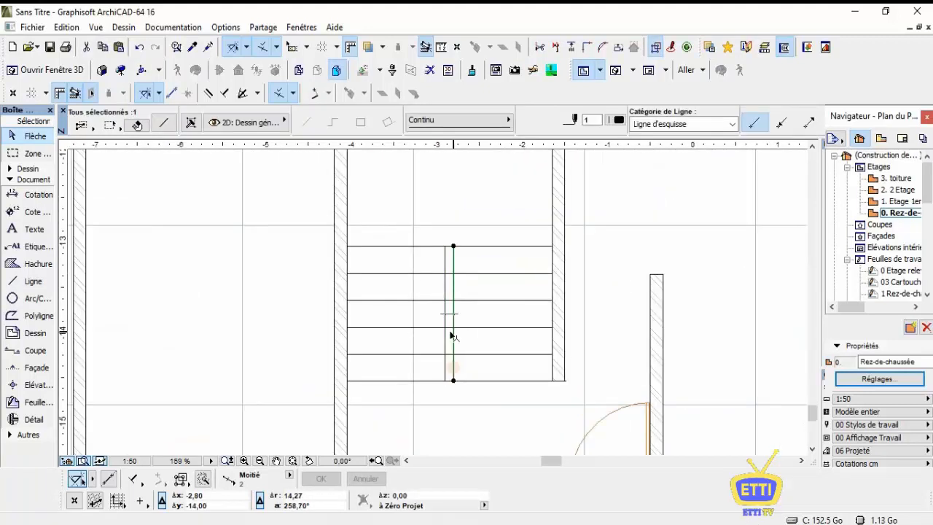
key("Escape")
Trim the intermediate tread lines between the two parallel centre lines, leaving the topmost and frontmost lines continuous.
scroll(448, 331, "up", 8)
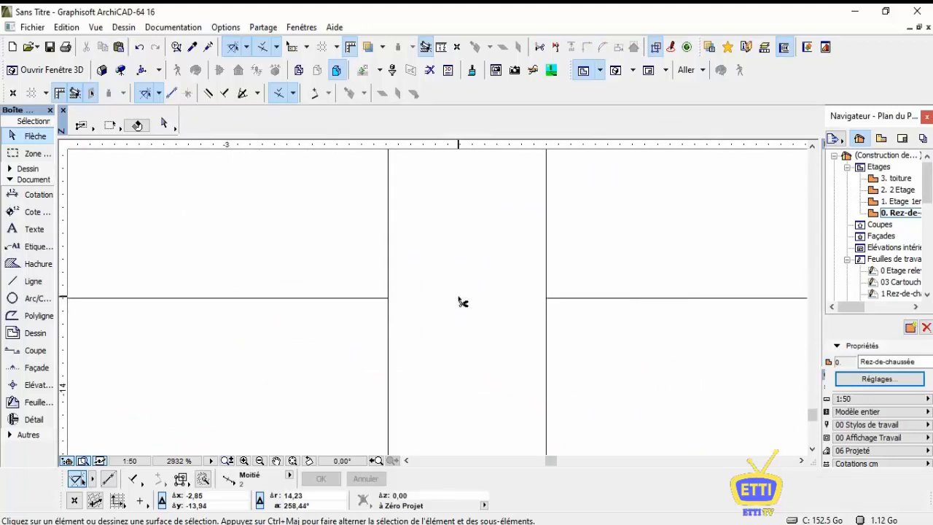
scroll(467, 328, "down", 2)
scroll(467, 327, "up", 3)
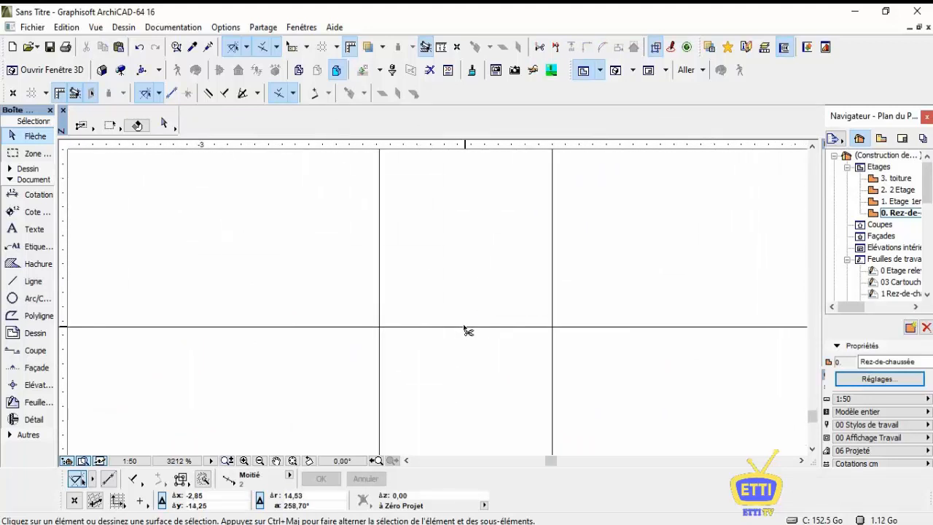
scroll(466, 306, "down", 5)
scroll(468, 247, "up", 2)
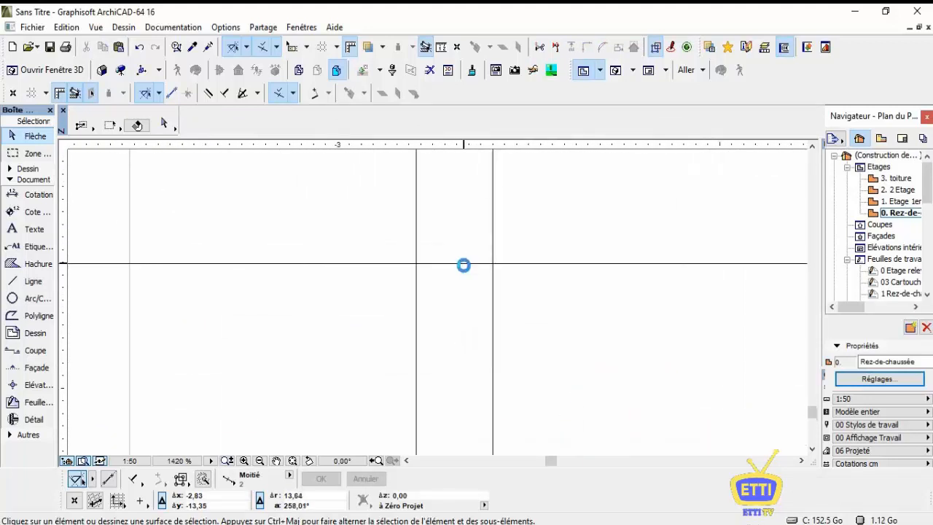
scroll(459, 264, "down", 3)
scroll(460, 291, "up", 3)
scroll(461, 306, "down", 1)
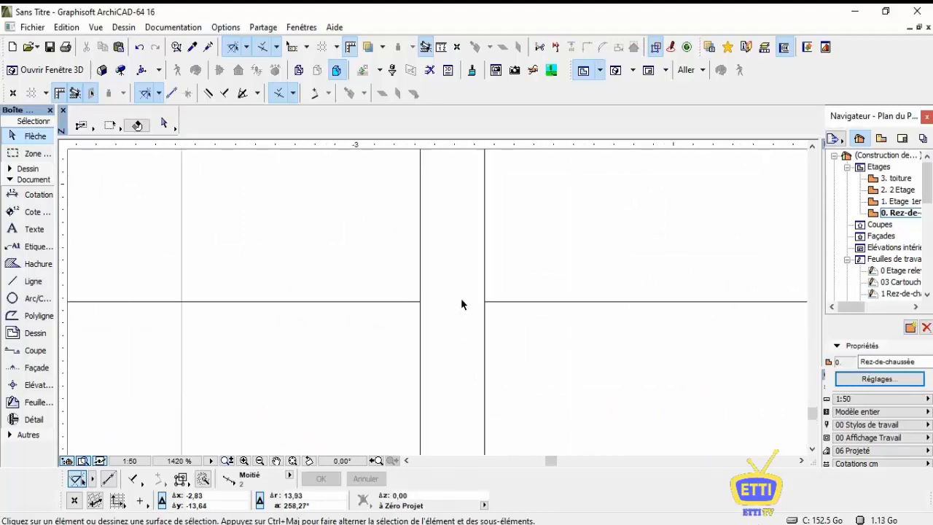
Draw the winder lines from the topmost tread's midpoint to both back corners of the stair room and straight up to the back wall.
scroll(457, 284, "down", 6)
scroll(306, 294, "up", 2)
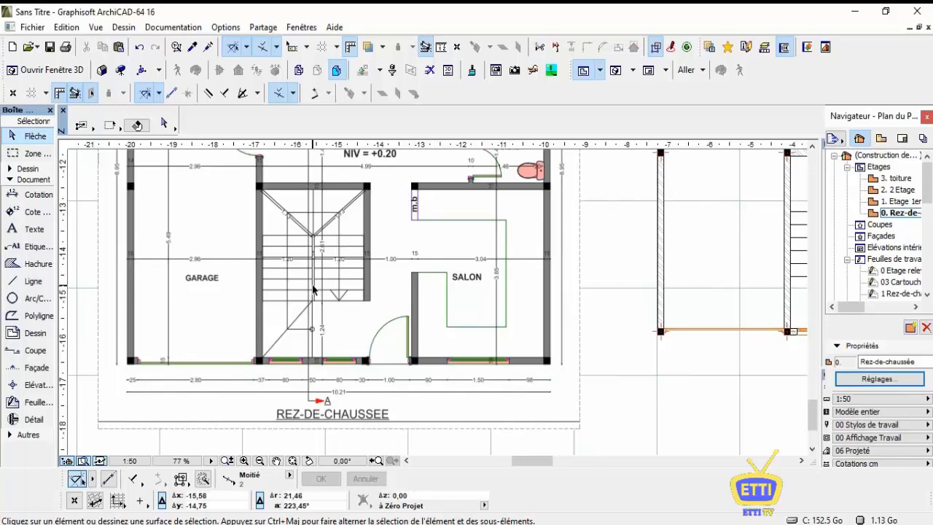
scroll(311, 169, "down", 3)
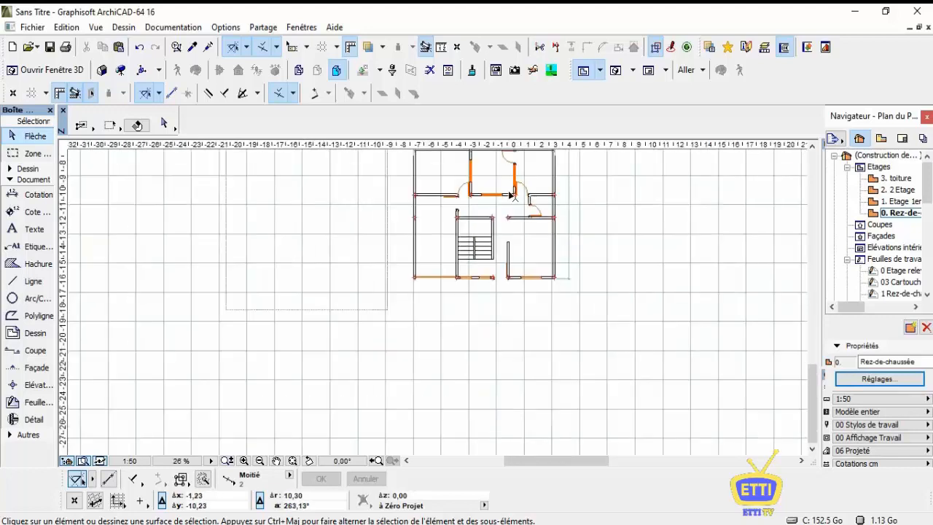
scroll(342, 258, "up", 6)
key("l")
scroll(509, 245, "down", 2)
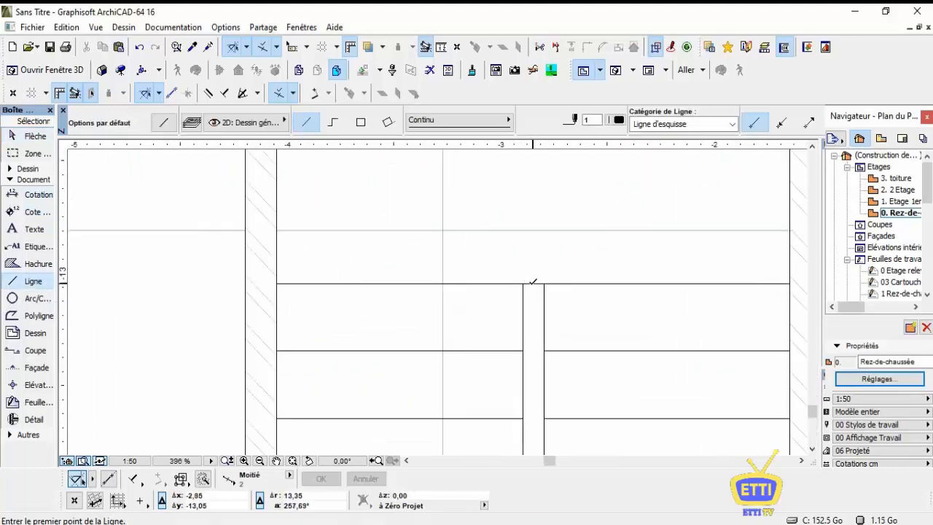
left_click(423, 182)
left_click(530, 299)
left_click(531, 300)
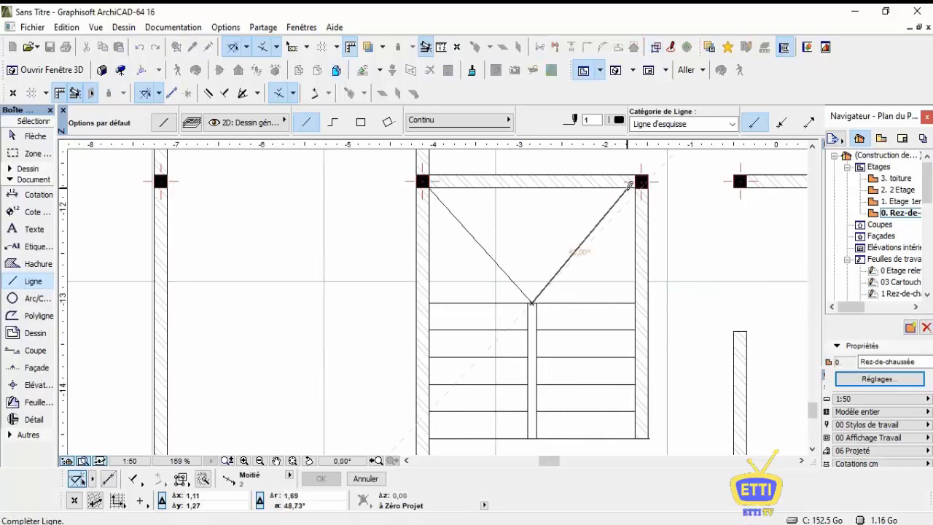
left_click(635, 187)
left_click(531, 302)
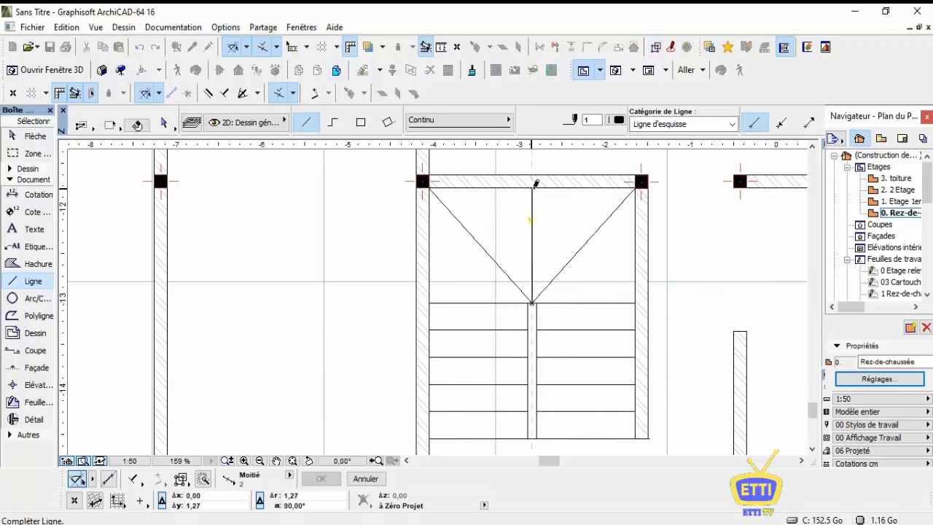
left_click(532, 187)
Draw lines from the frontmost tread's midpoint straight to the front wall and diagonally to the garage-side front corner.
scroll(537, 323, "down", 3)
scroll(522, 226, "up", 4)
left_click(522, 227)
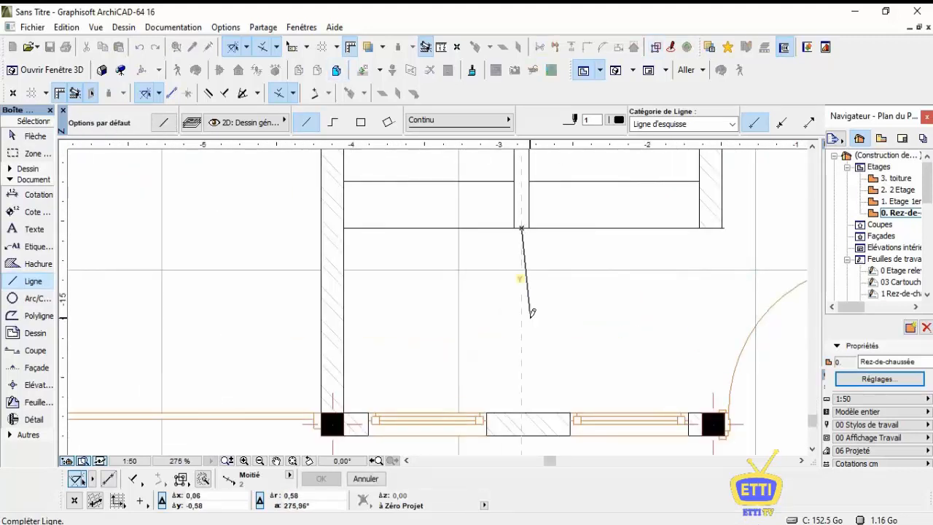
left_click(521, 413)
left_click(522, 227)
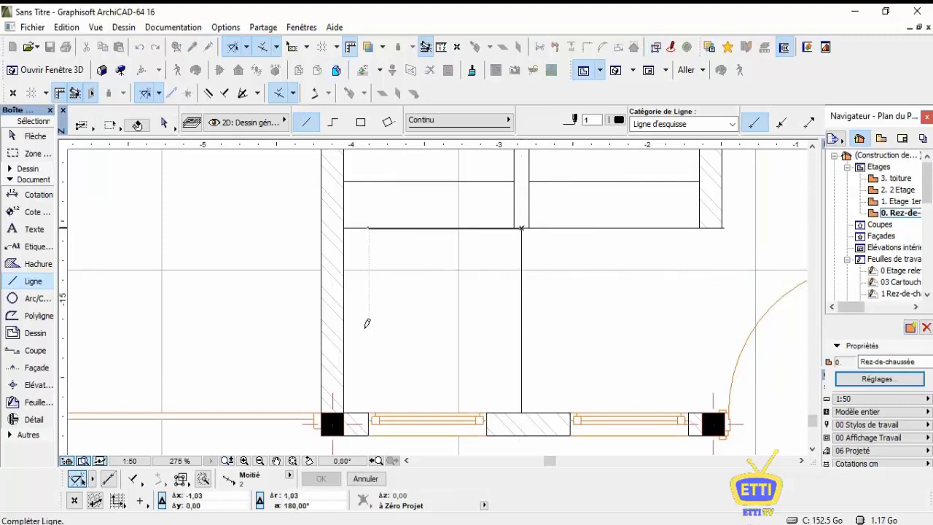
left_click(345, 406)
Place a text block in the garage room and enter the label GARRAGE.
scroll(346, 400, "down", 8)
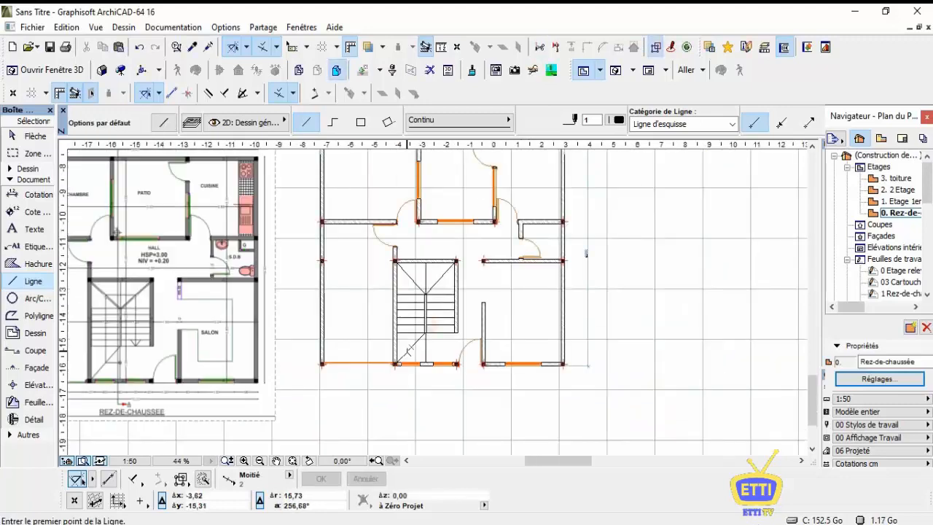
left_click(29, 136)
left_click(10, 180)
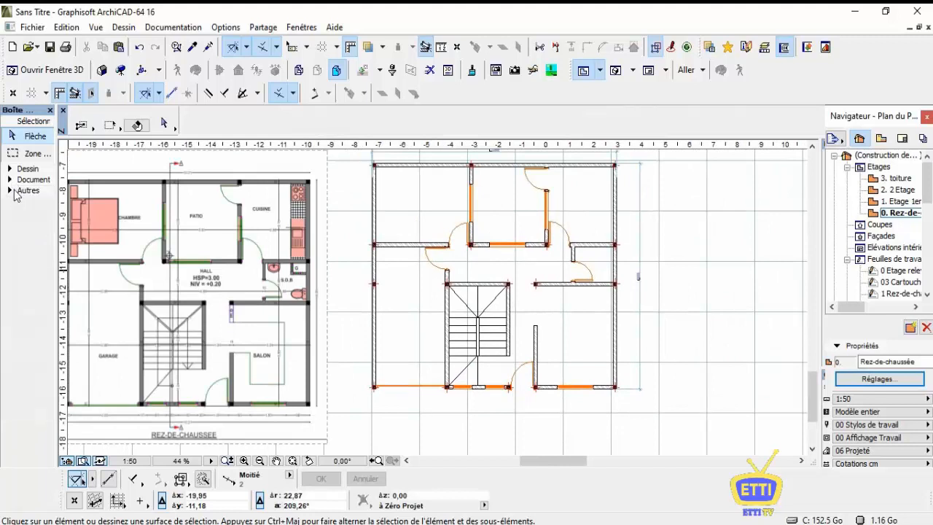
left_click(14, 191)
left_click(13, 180)
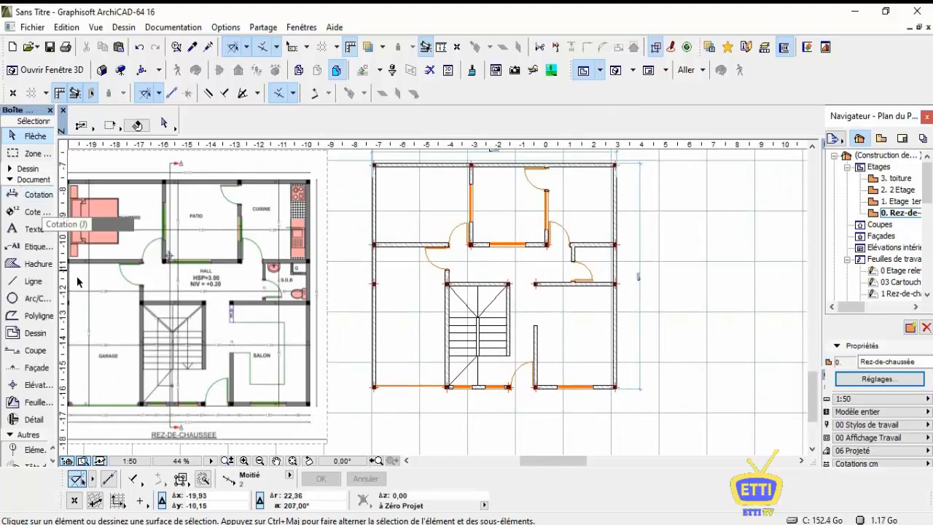
left_click(31, 230)
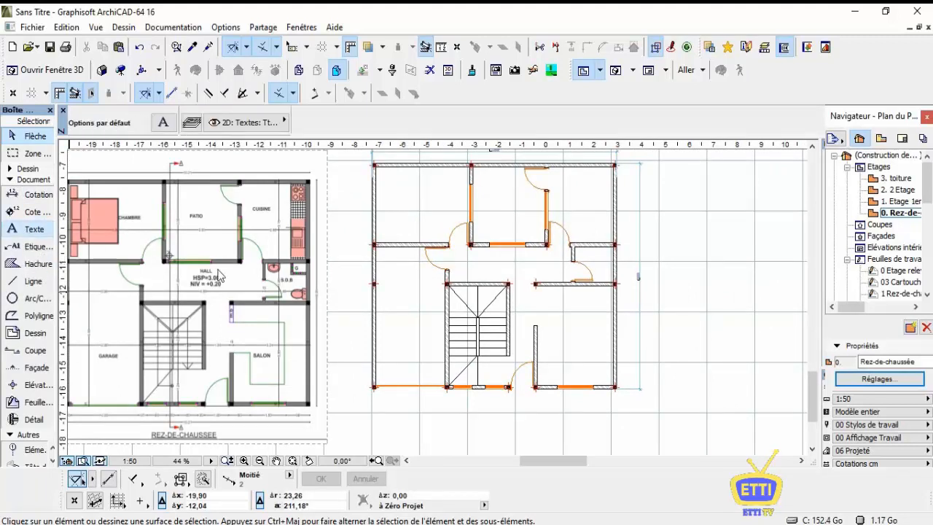
left_click(384, 301)
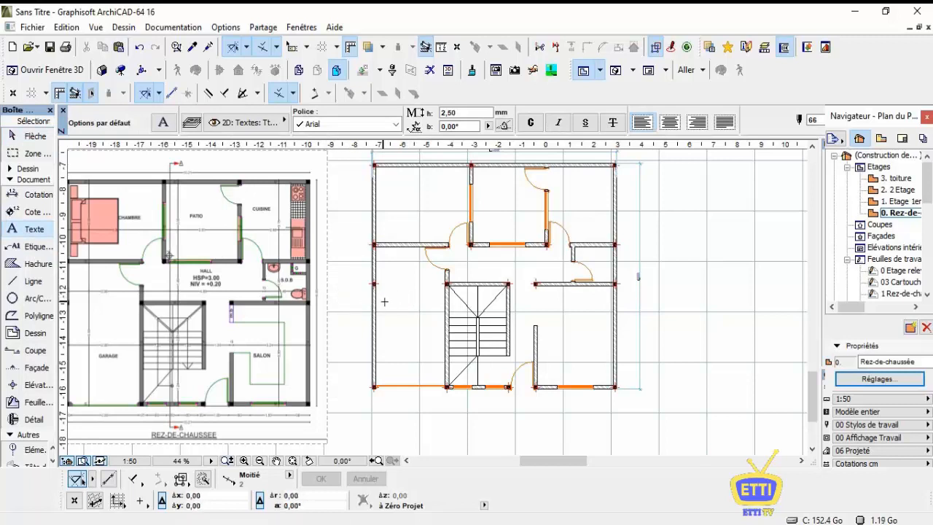
left_click(438, 329)
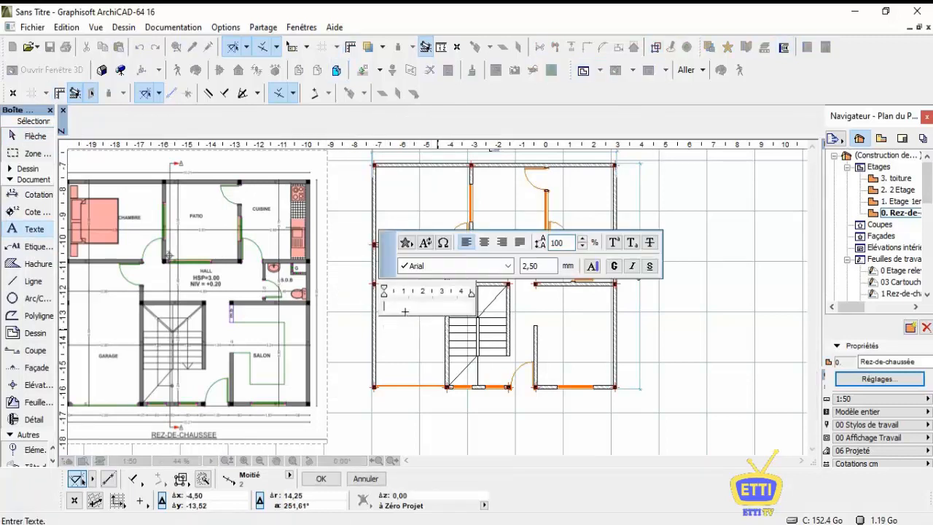
type("GARRAGE")
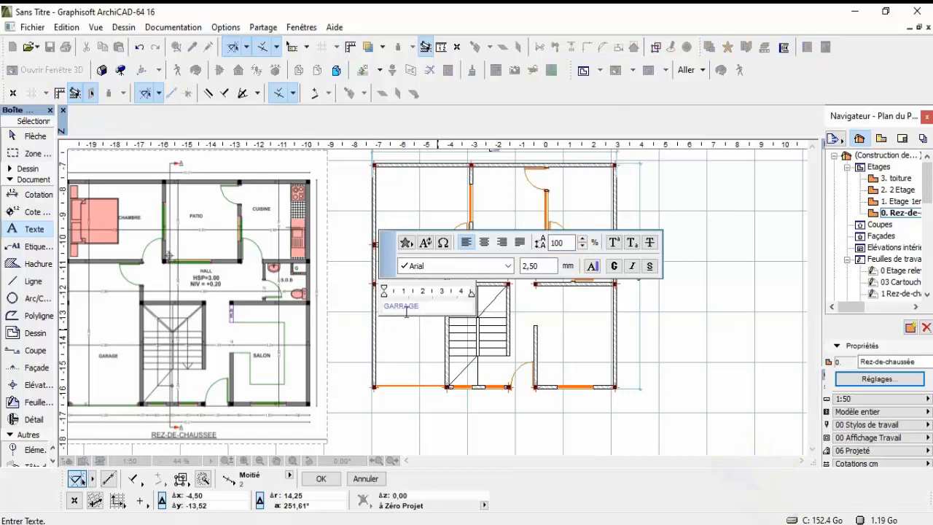
Try to set the GARRAGE label's text height to 5,00 mm and change its pen colour without selecting the text.
double_click(531, 266)
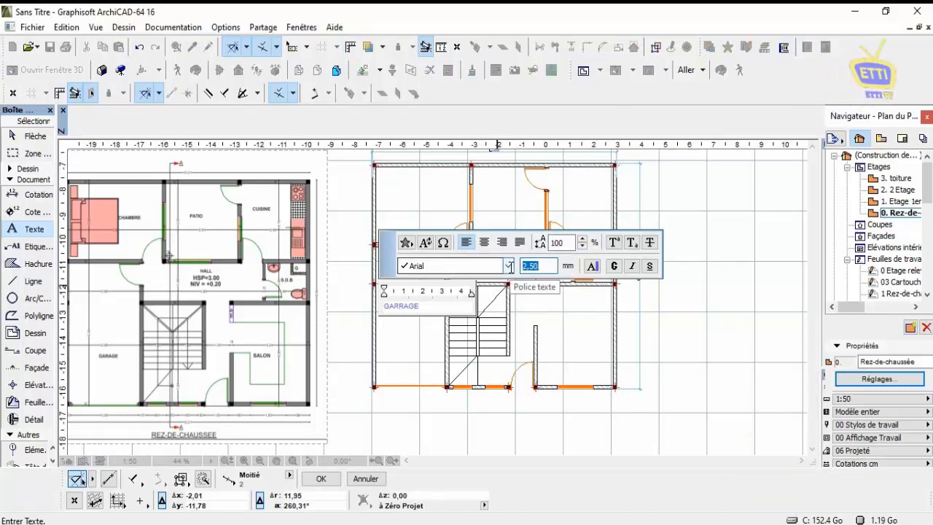
type("5,")
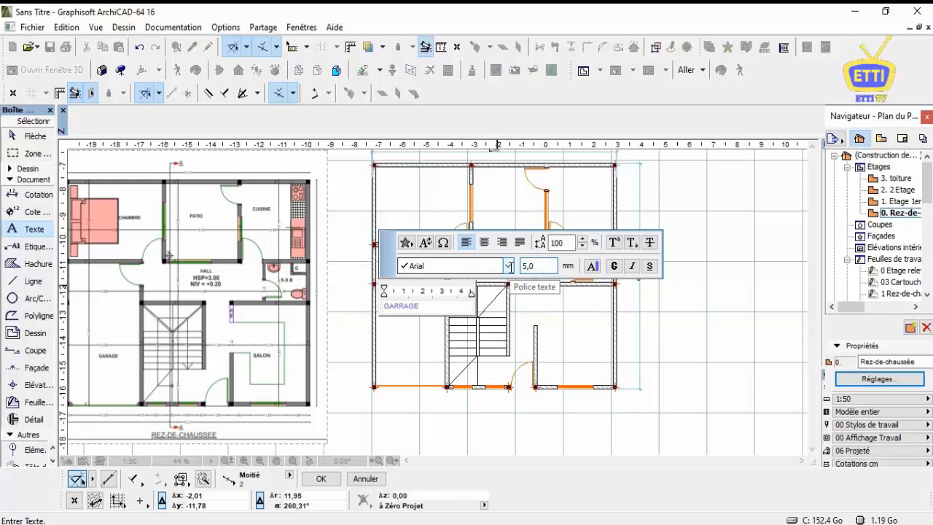
key("Tab")
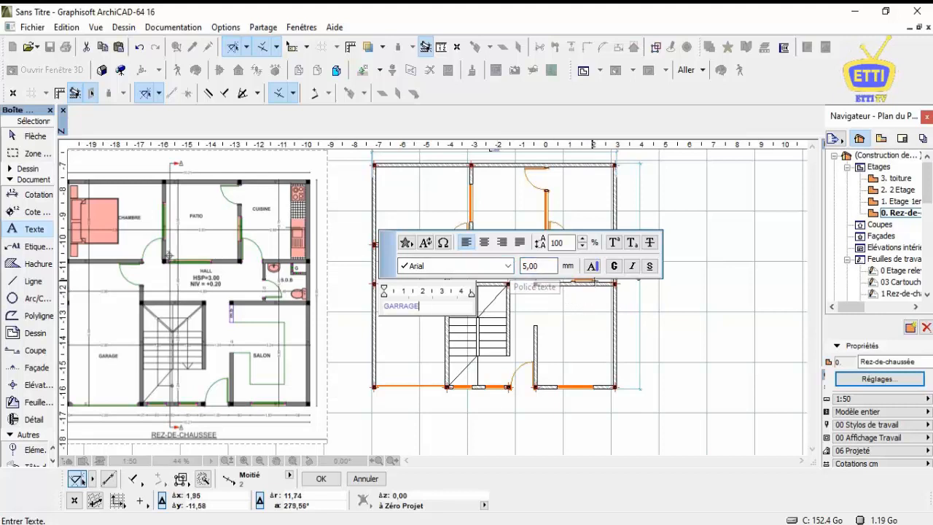
left_click(593, 267)
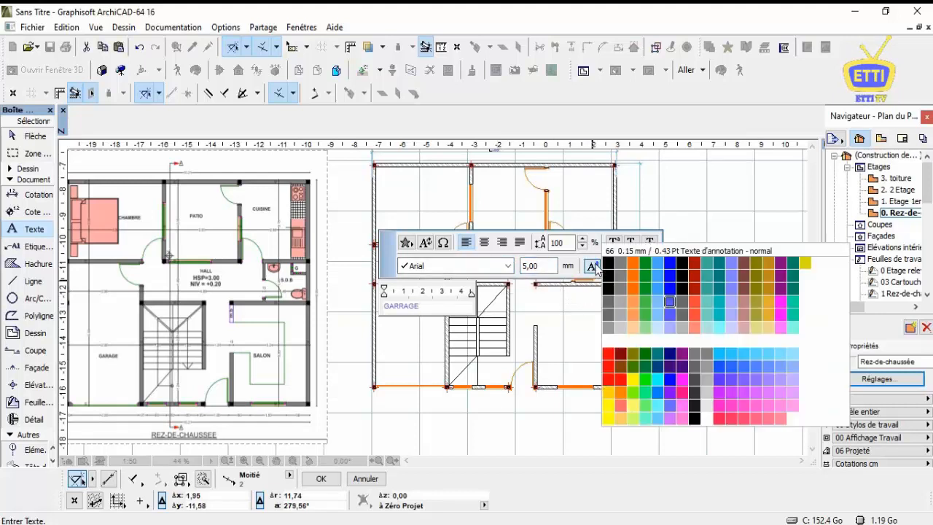
left_click(618, 289)
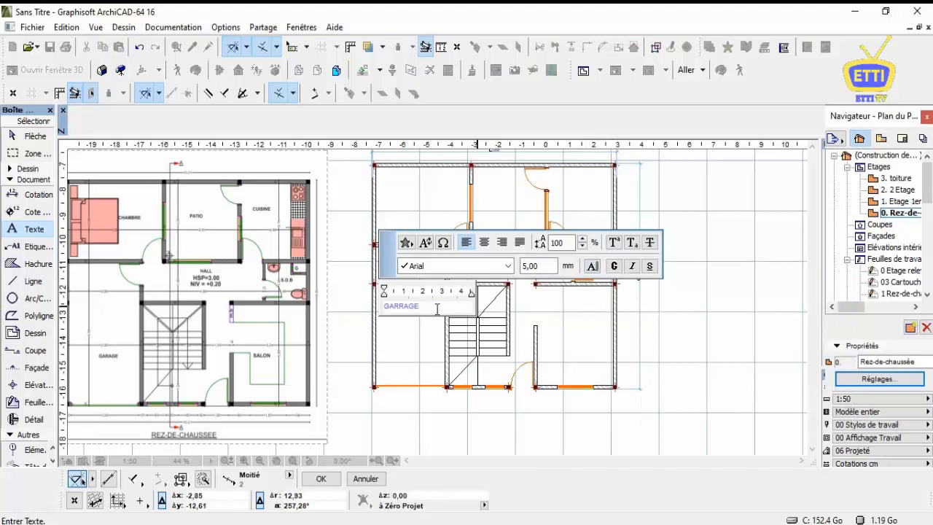
Select all of the GARRAGE text, set it to grey pen 81 and finish the text block.
key("ctrl+a")
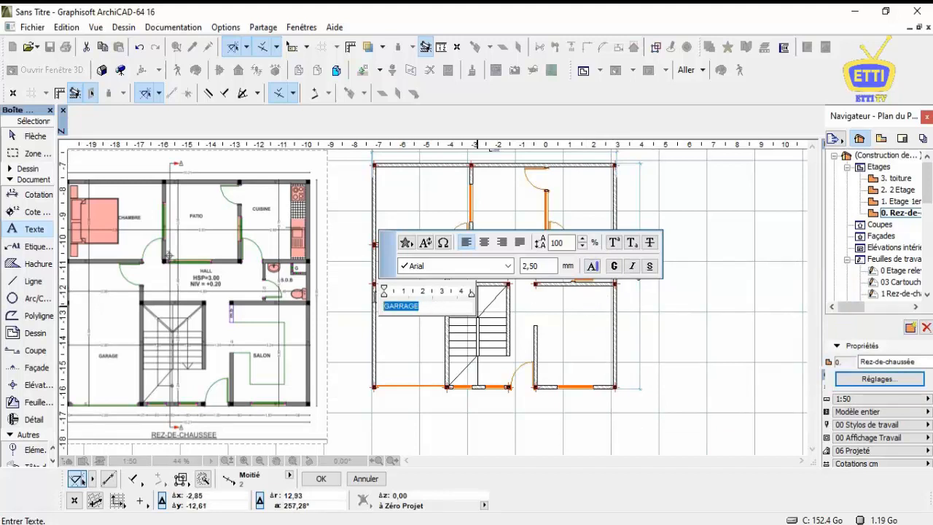
left_click(592, 266)
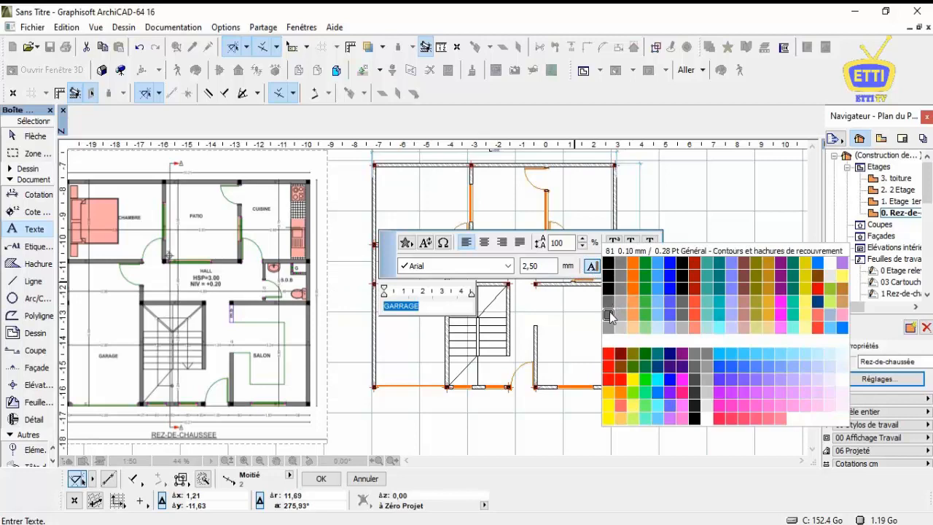
left_click(609, 315)
left_click(639, 319)
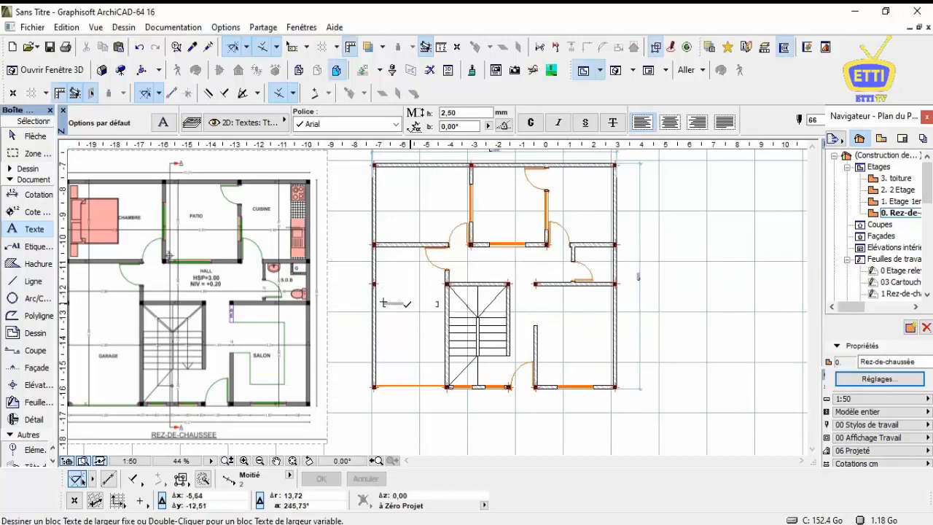
scroll(384, 302, "up", 5)
key("Escape")
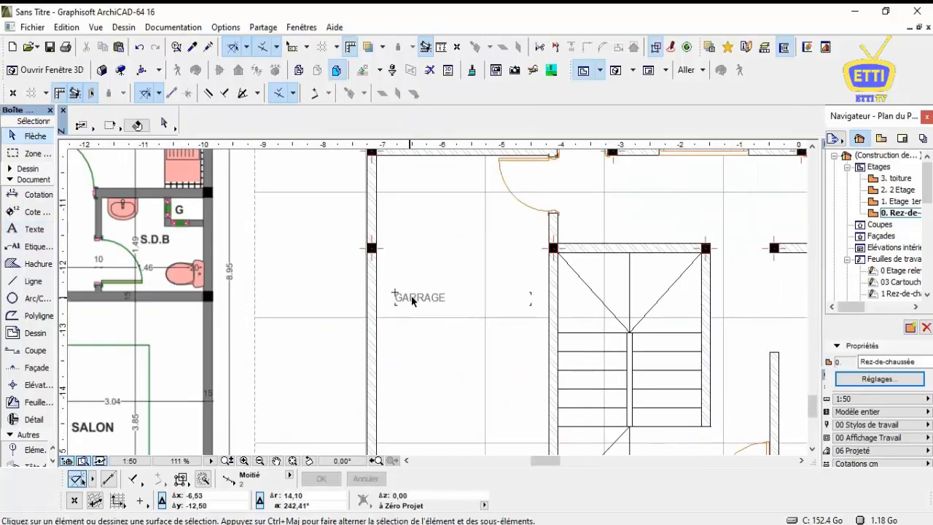
Select the GARRAGE text block in the garage and set its text height to 5,00 mm.
left_click(419, 299)
left_click(394, 297)
left_click(531, 303)
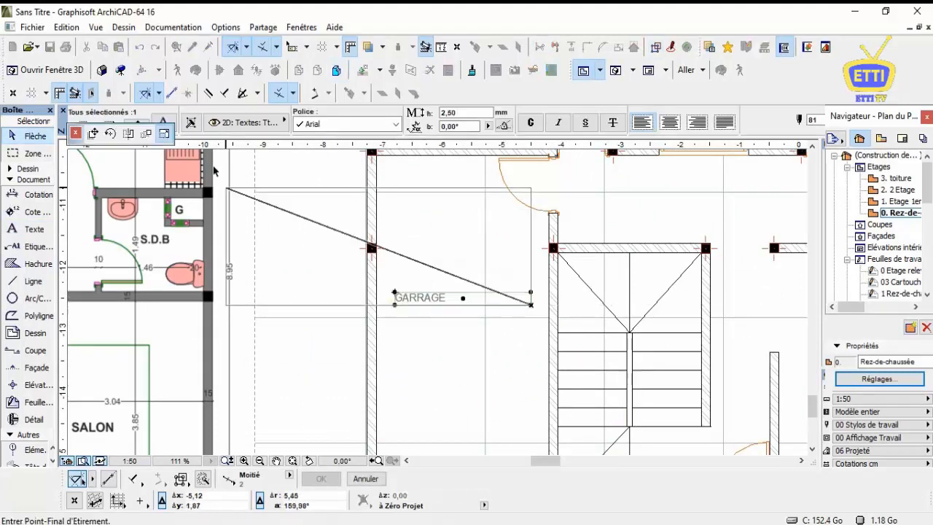
left_click(76, 134)
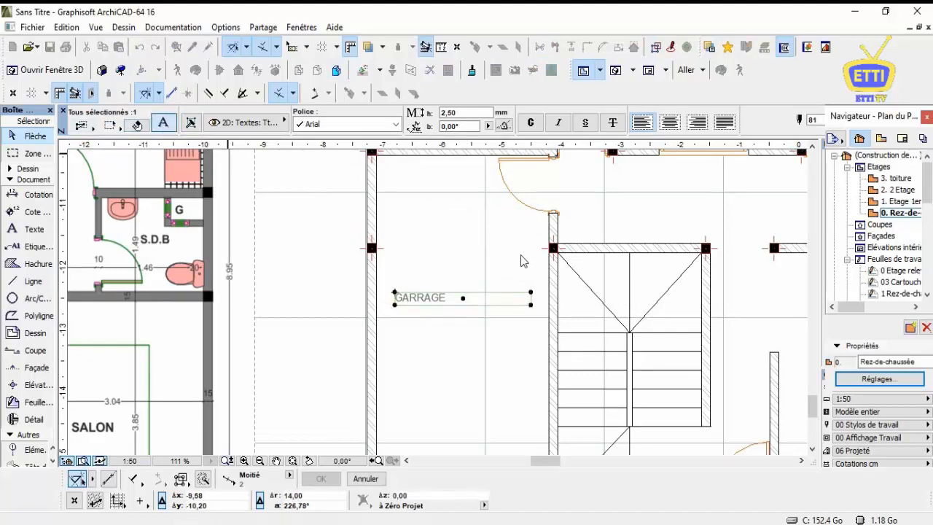
key("ctrl+t")
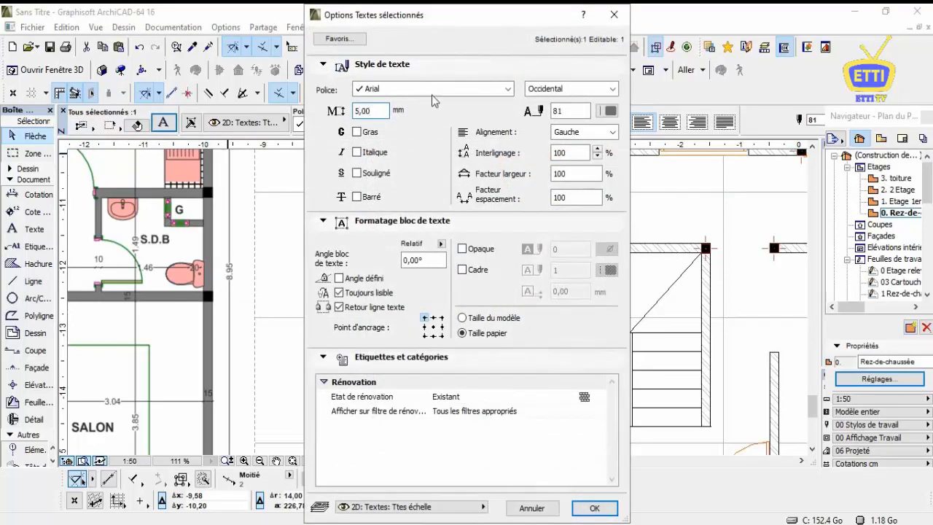
left_click(594, 508)
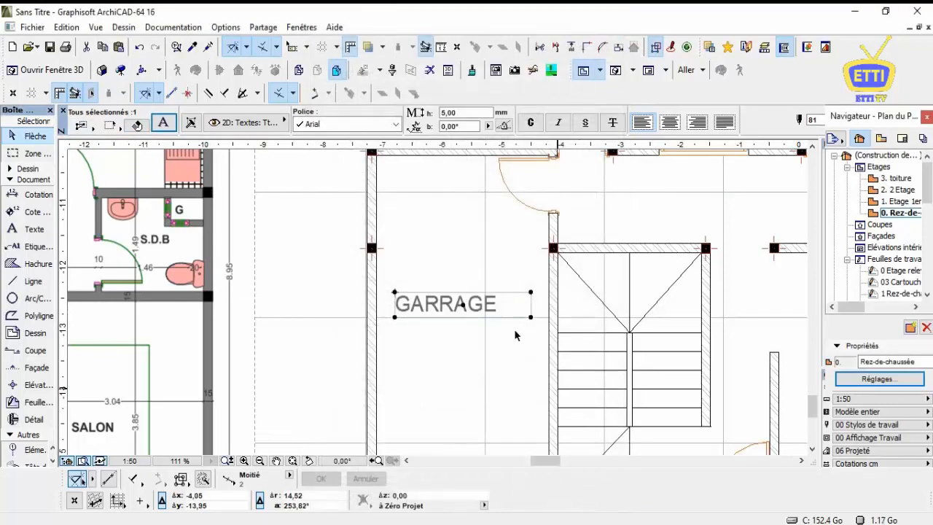
Start a translation with multiple copies of the GARRAGE label and place copies in the living room and the hall.
scroll(479, 268, "down", 5)
left_click(478, 268)
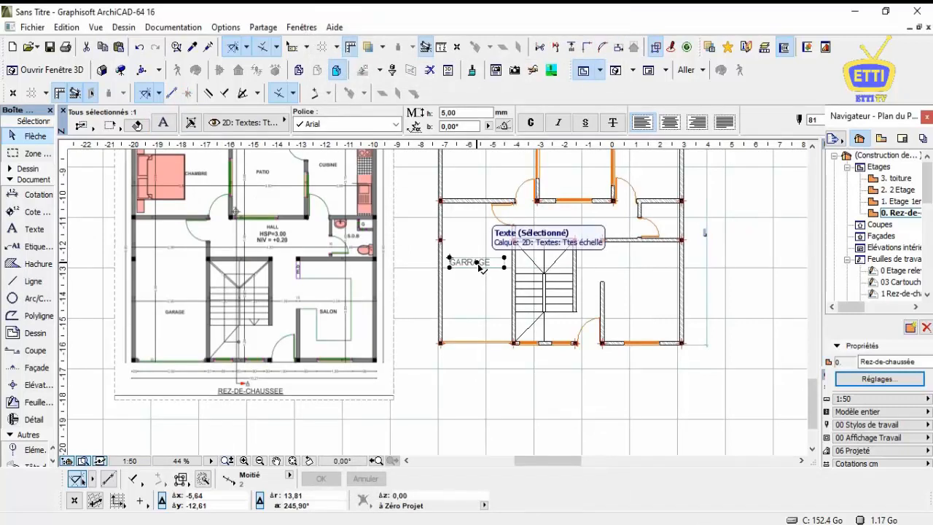
right_click(479, 268)
mouse_move(654, 366)
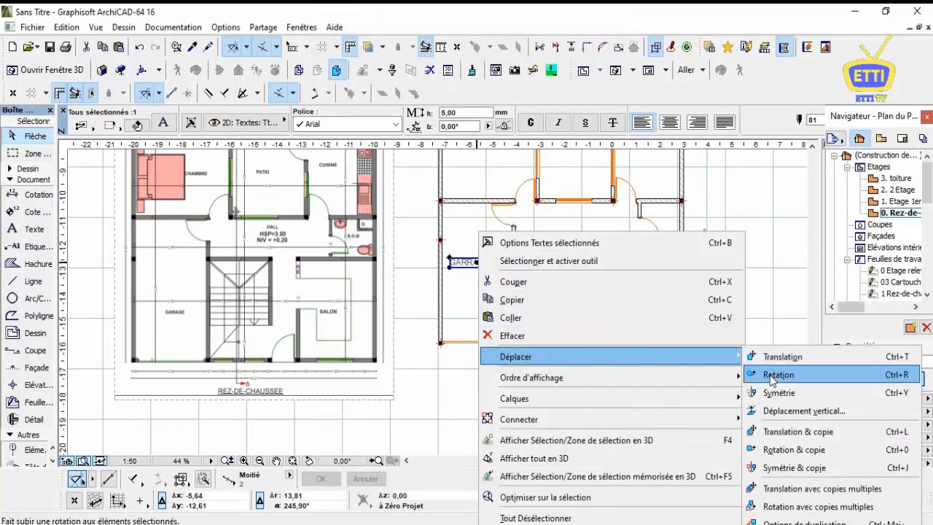
left_click(818, 488)
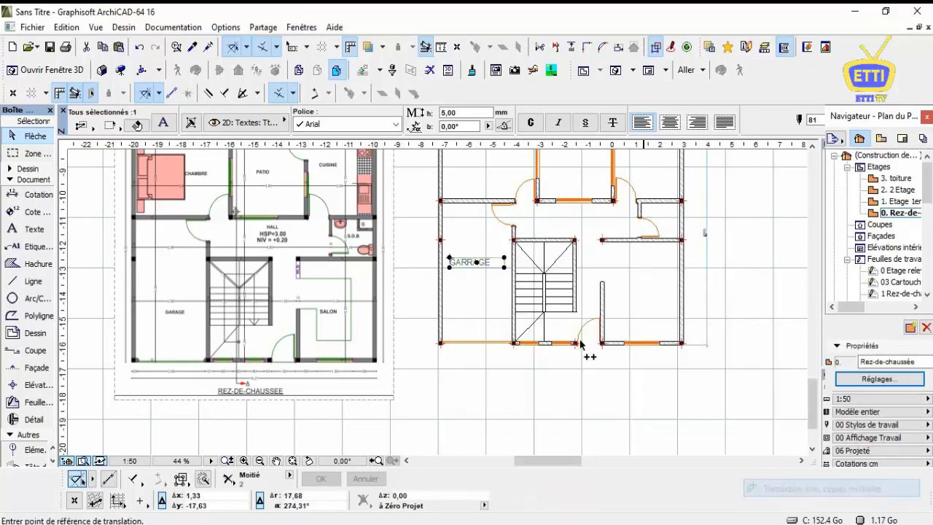
left_click(487, 263)
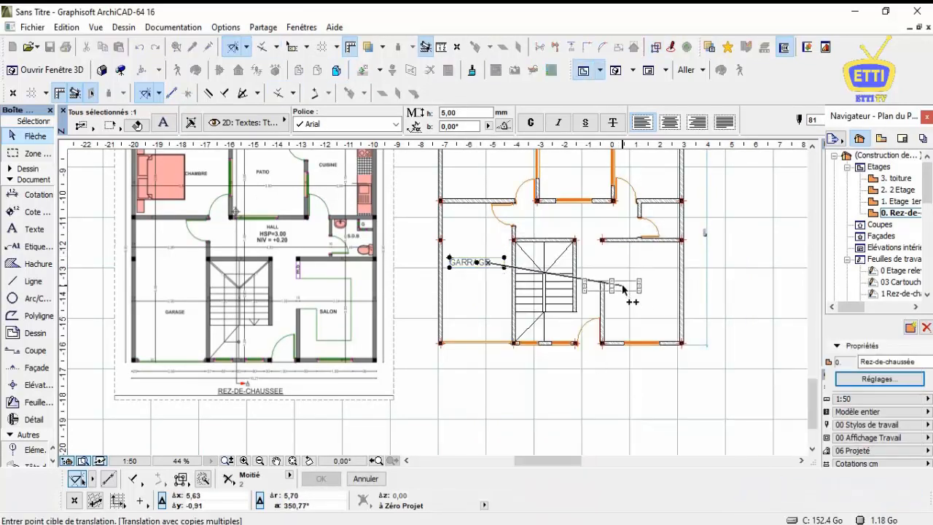
left_click(652, 298)
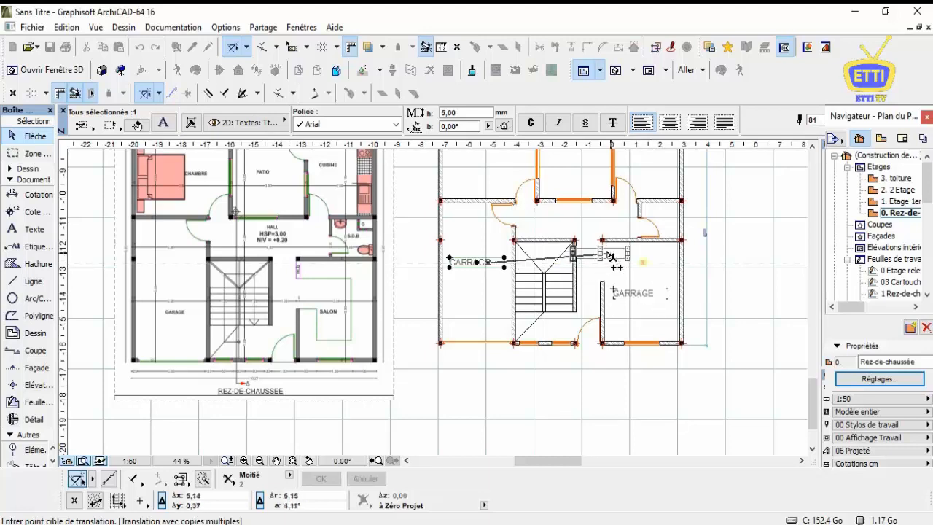
Place further copies of the GARRAGE label in the kitchen, the patio, the bedroom and below the front wall.
middle_click_drag(573, 220, 591, 272)
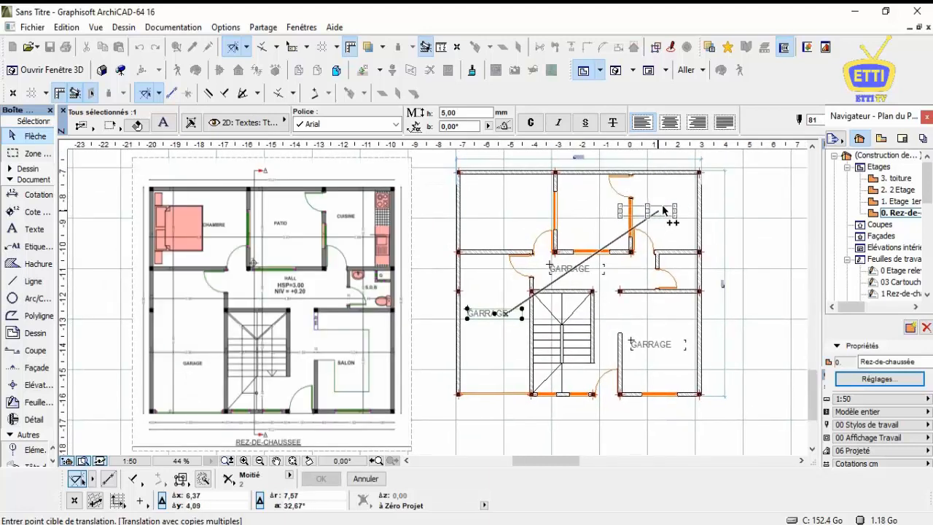
left_click(680, 207)
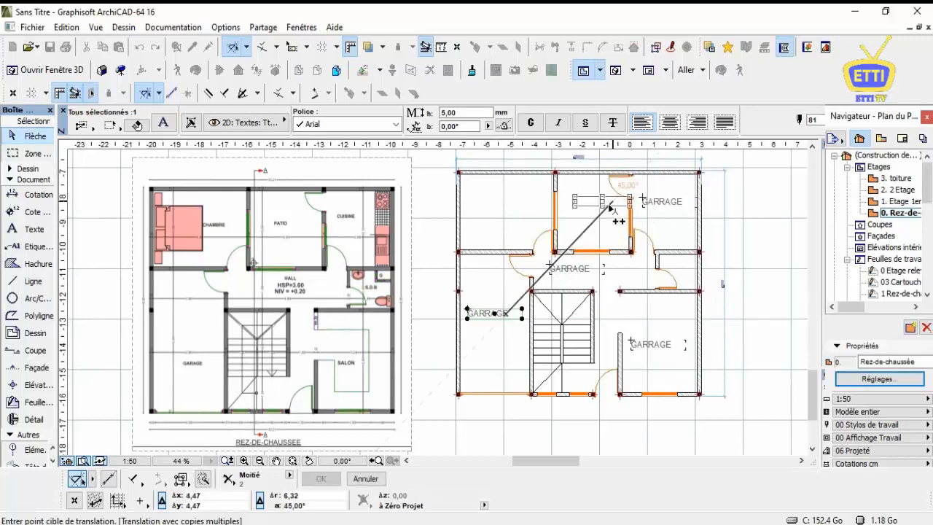
left_click(602, 216)
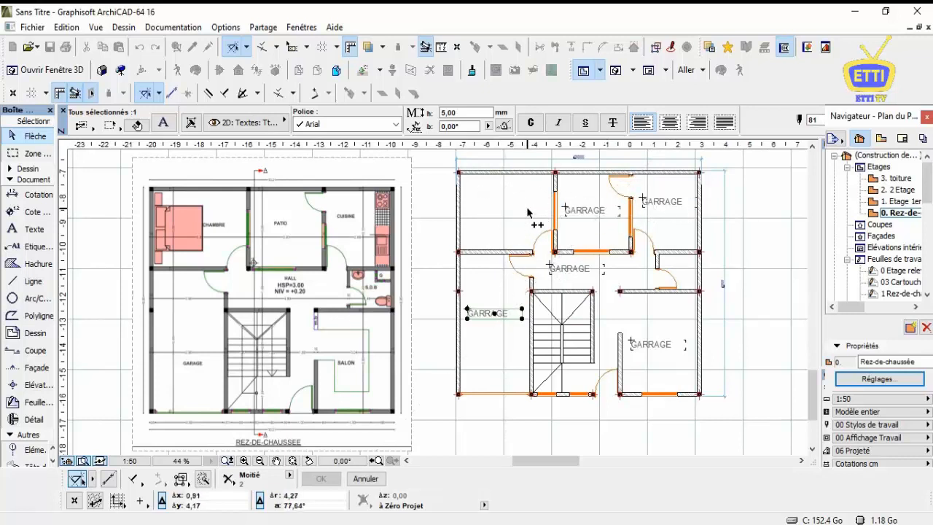
left_click(517, 209)
scroll(523, 188, "down", 2)
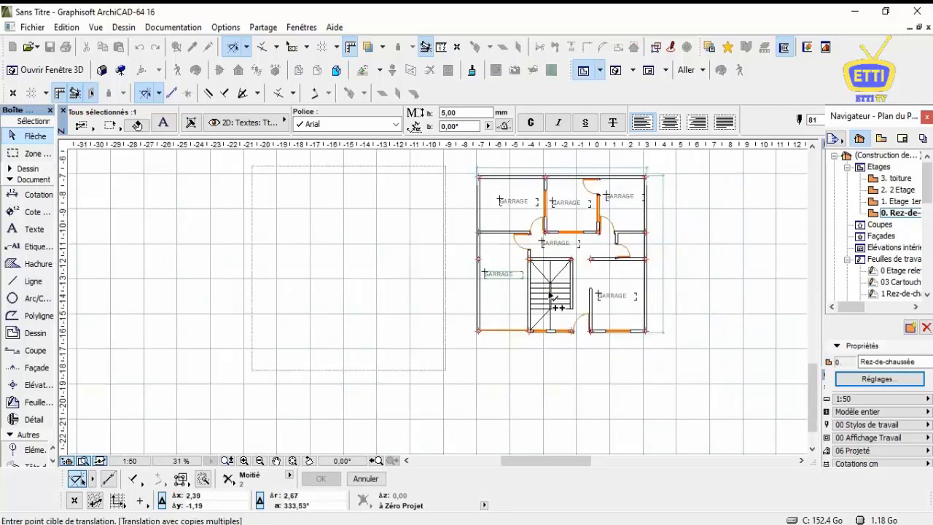
left_click(573, 366)
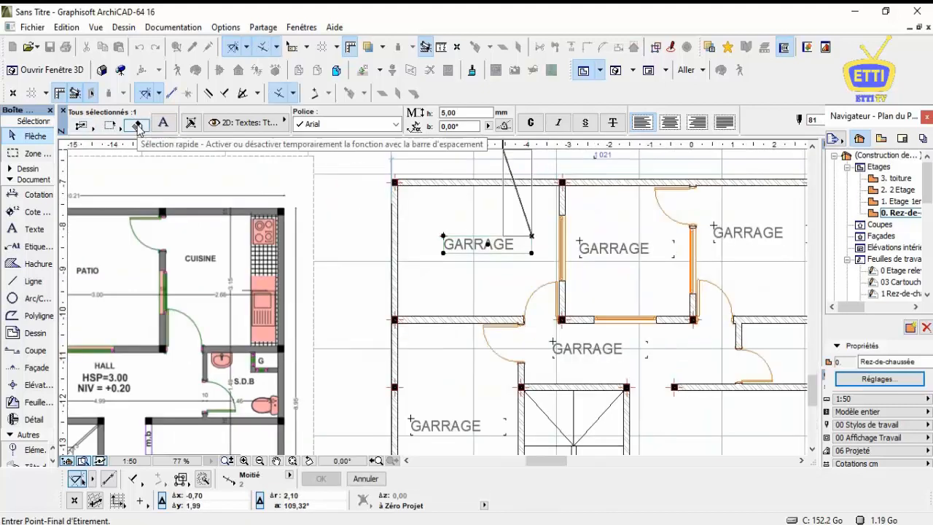
Enlarge the bedroom label's text block slightly by its corner and replace its text with CHAMBRE.
left_click(138, 126)
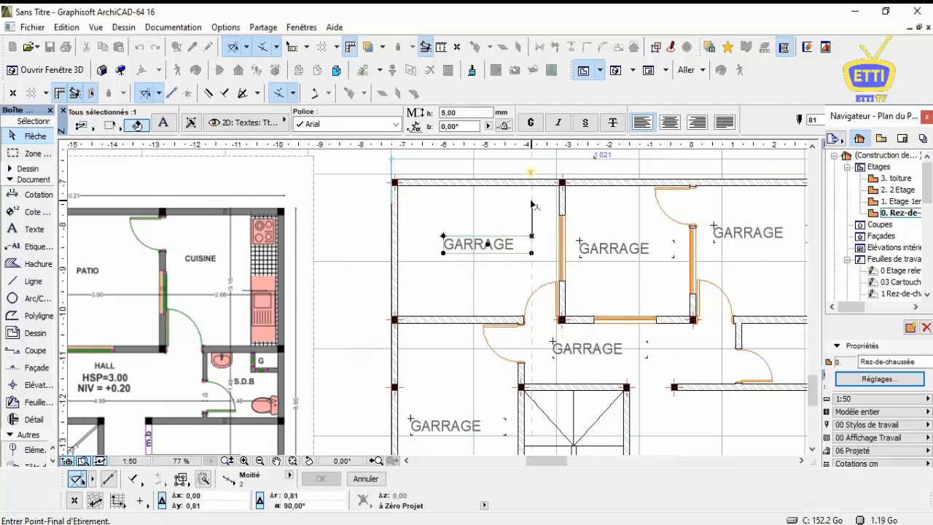
left_click(431, 216)
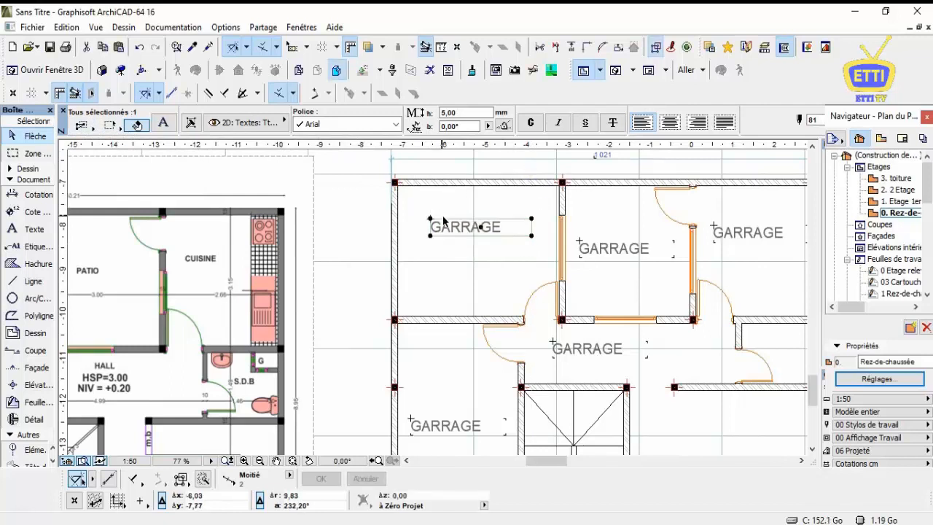
double_click(443, 229)
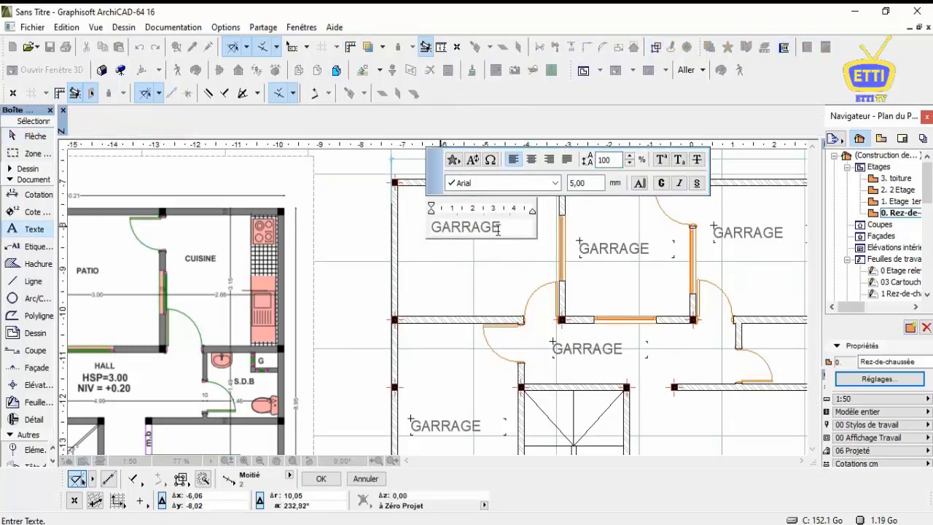
left_click_drag(512, 227, 409, 217)
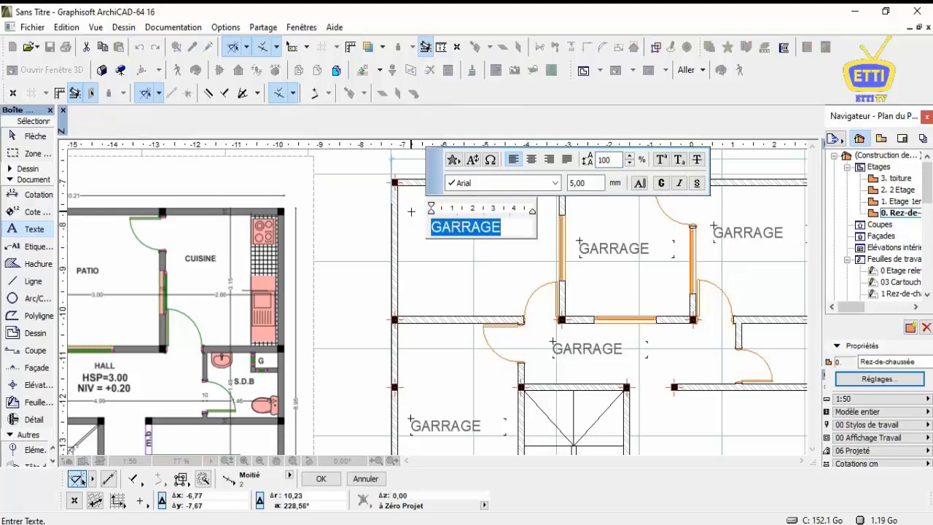
type("CHAMBRE")
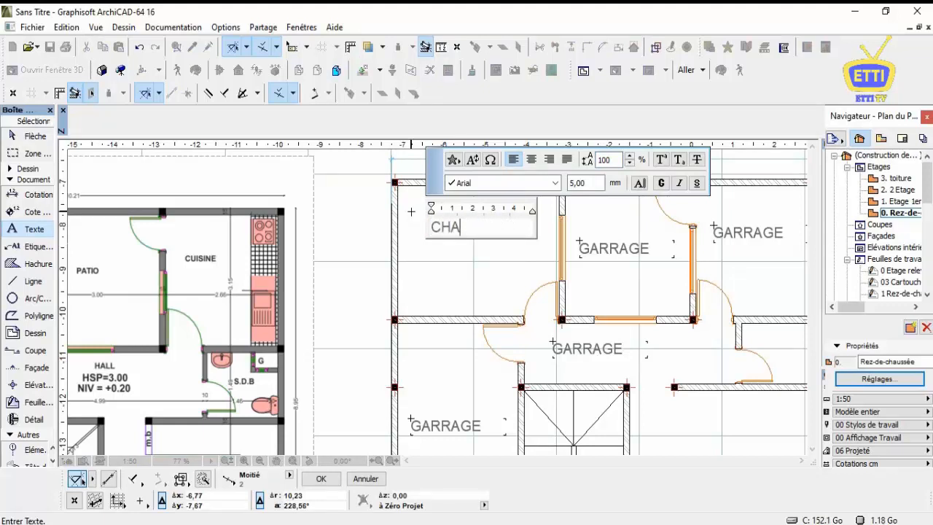
left_click(474, 243)
Replace the text of the copied label in the patio with PATIO.
left_click(604, 251)
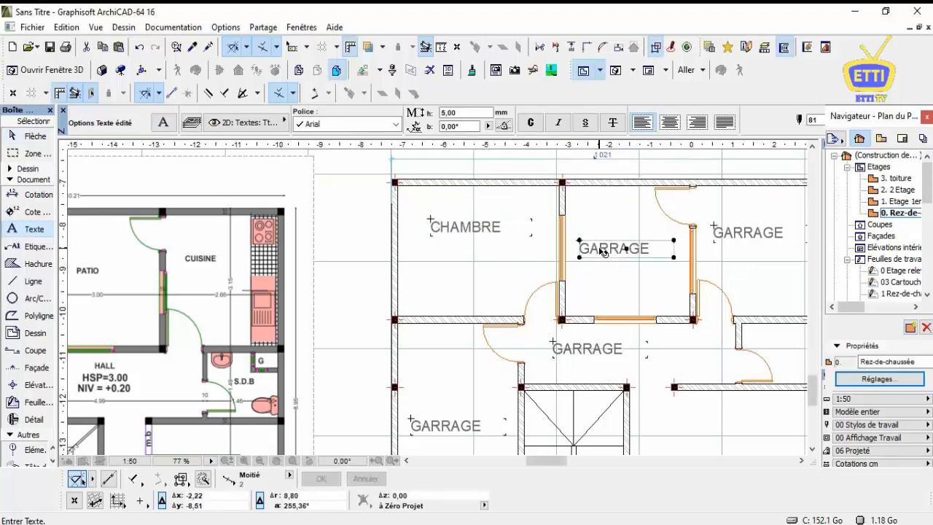
double_click(603, 251)
key("ctrl+a")
type("PATIO")
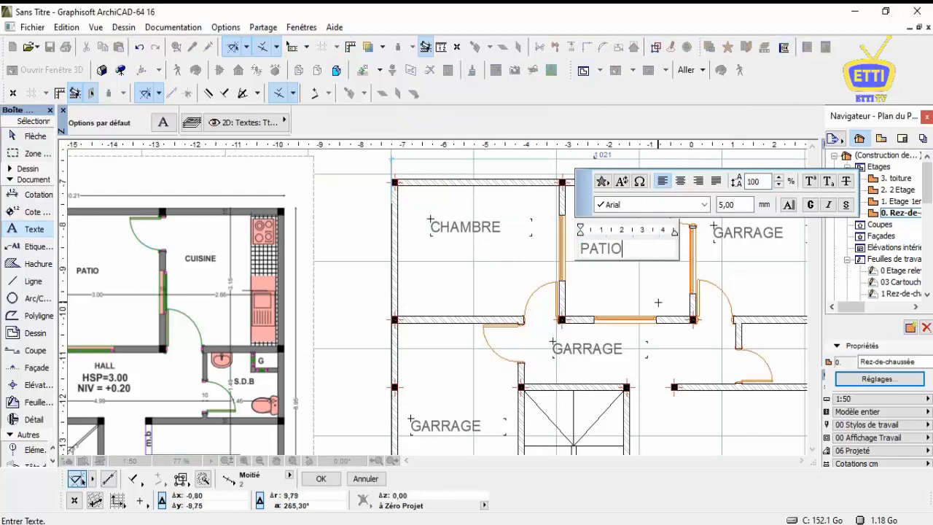
left_click(658, 302)
Change the copied label in the kitchen to CUISINE and the one in the living room to SALON.
double_click(751, 231)
left_click_drag(783, 233, 659, 234)
type("CUISINE")
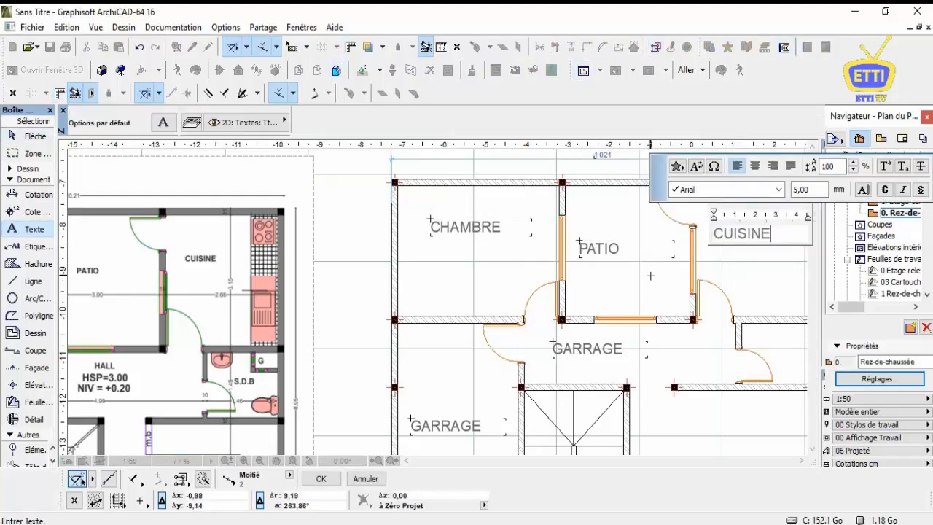
scroll(627, 240, "down", 3)
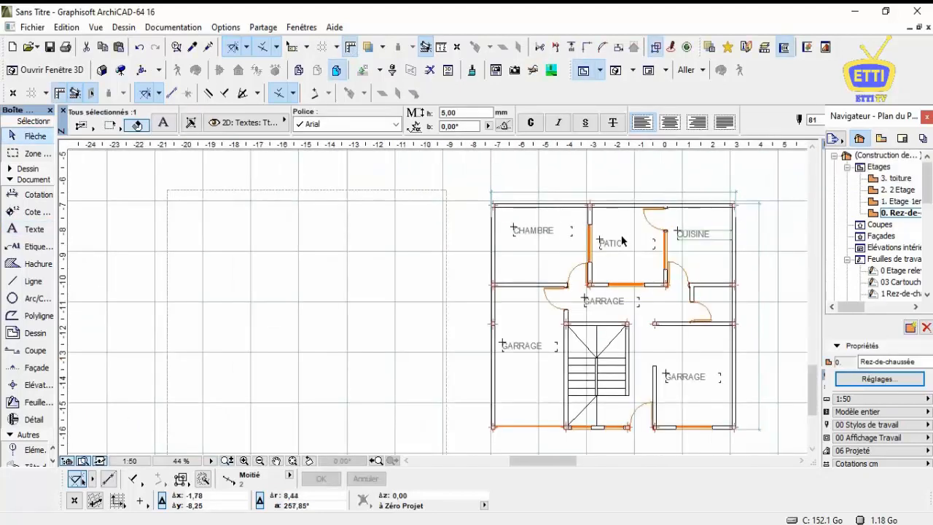
double_click(685, 377)
left_click_drag(708, 377, 614, 373)
type("SALON")
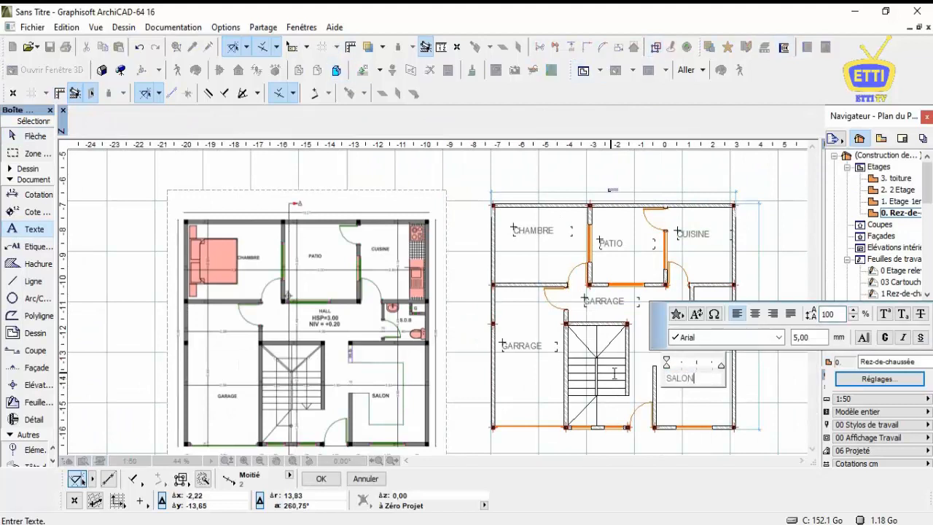
Replace the hall's copied label with three lines reading HALL, HSP=3.00 and NIV:+0.20.
left_click(564, 293)
type("HSP=3.00")
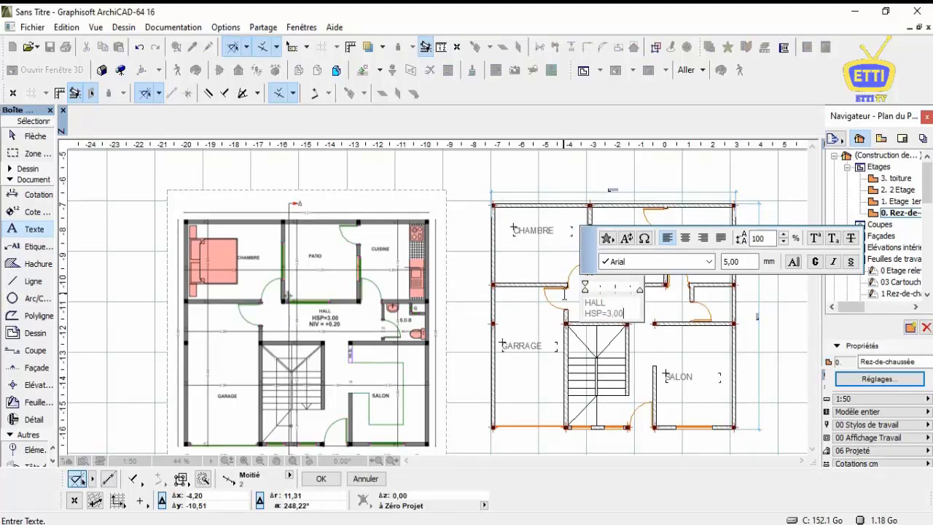
key("Return")
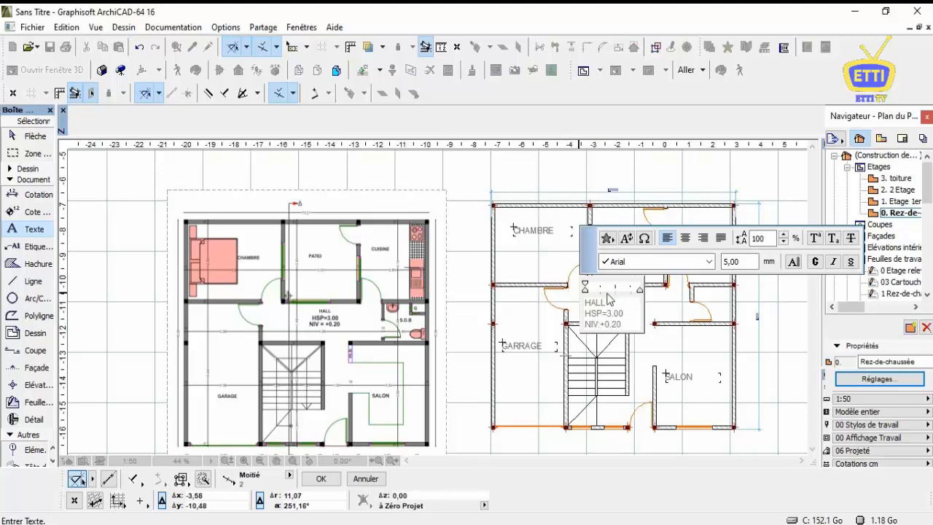
left_click(773, 312)
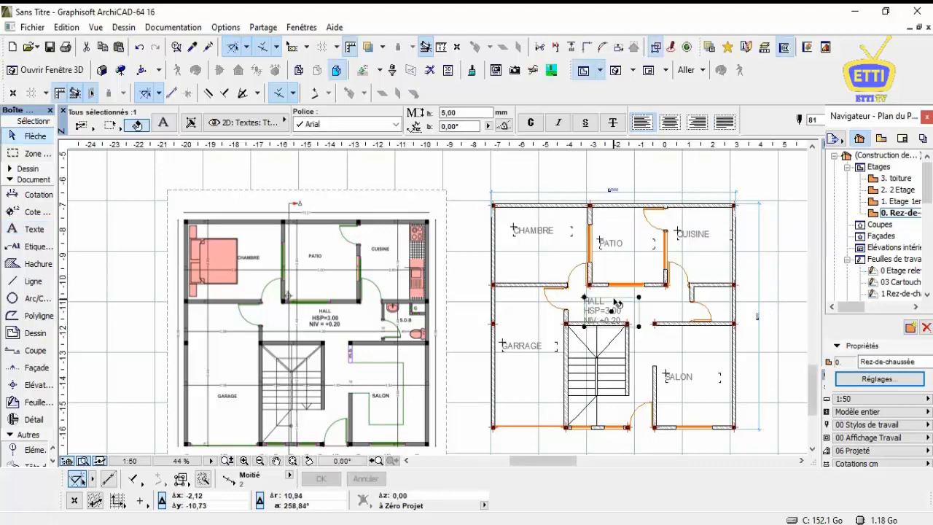
Copy the SALON label into the bathroom beside the hall and change the copy's text to SDB.
right_click(678, 380)
mouse_move(699, 203)
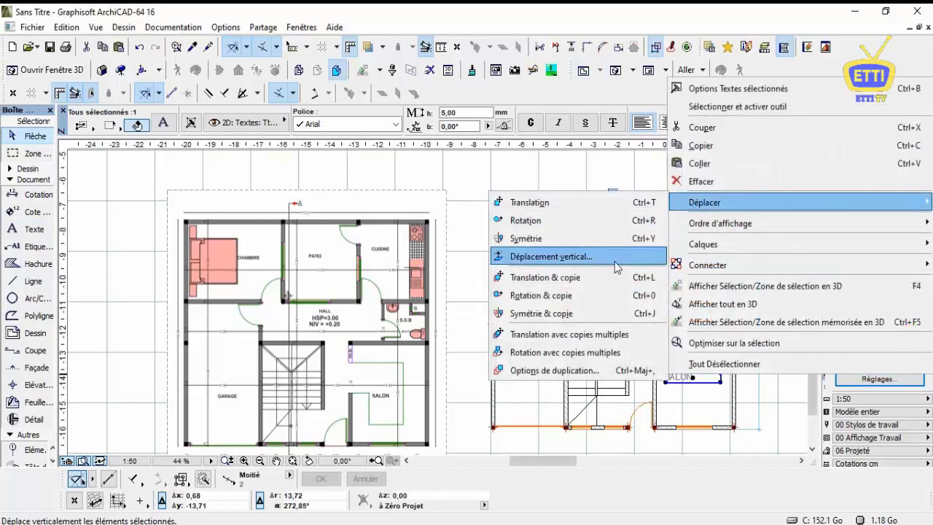
left_click(616, 277)
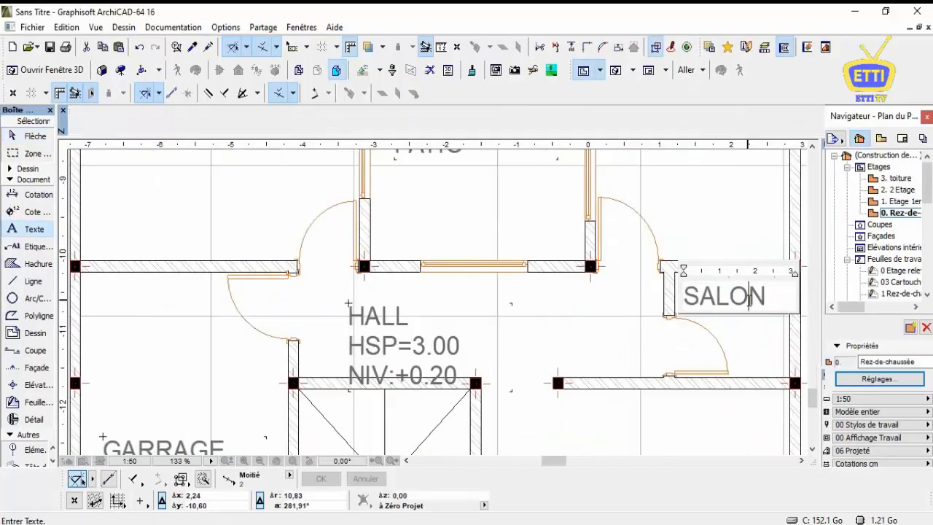
double_click(749, 299)
type("sdb")
double_click(716, 296)
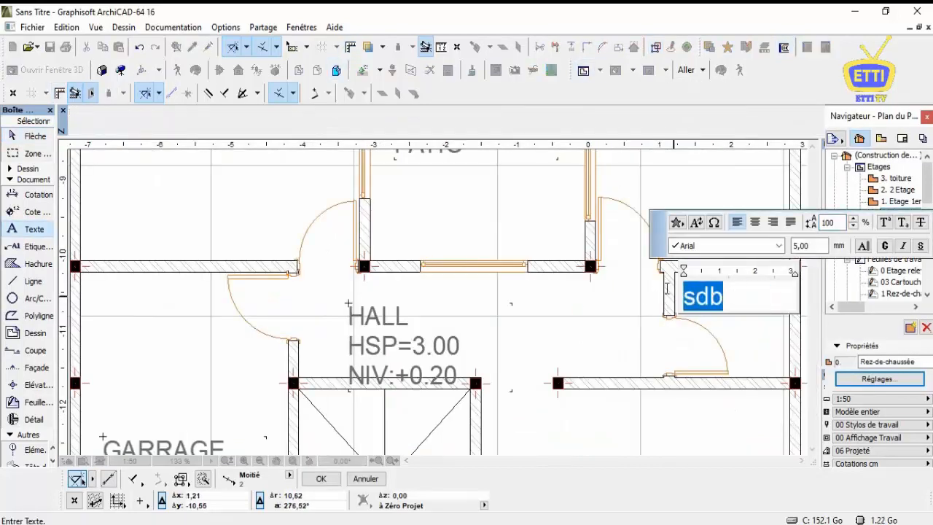
type("SDB")
left_click(596, 275)
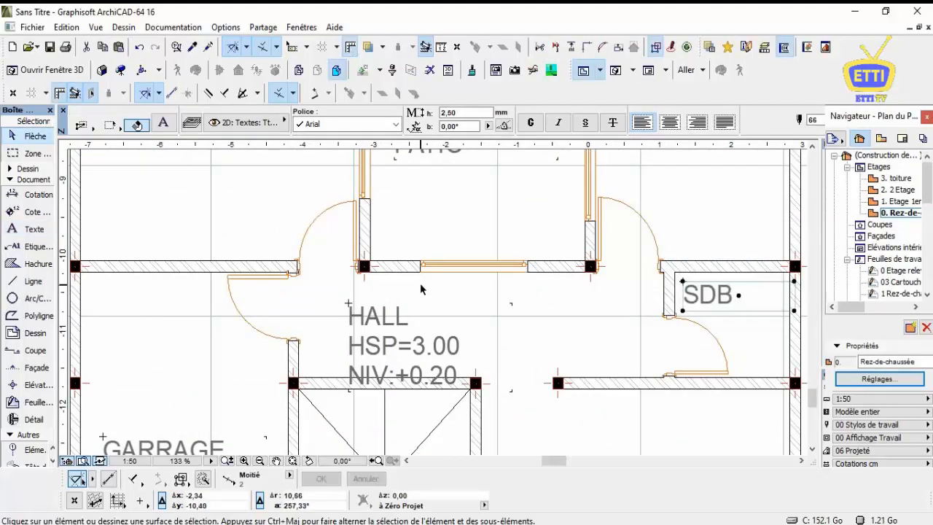
Move the three-line HALL label up so that it clears the wall behind the stairs.
left_click(384, 319)
left_click_drag(384, 319, 392, 297)
Change the label below the front wall to REZ DE CHAUSSE and widen its text block to fit one line.
scroll(408, 277, "down", 3)
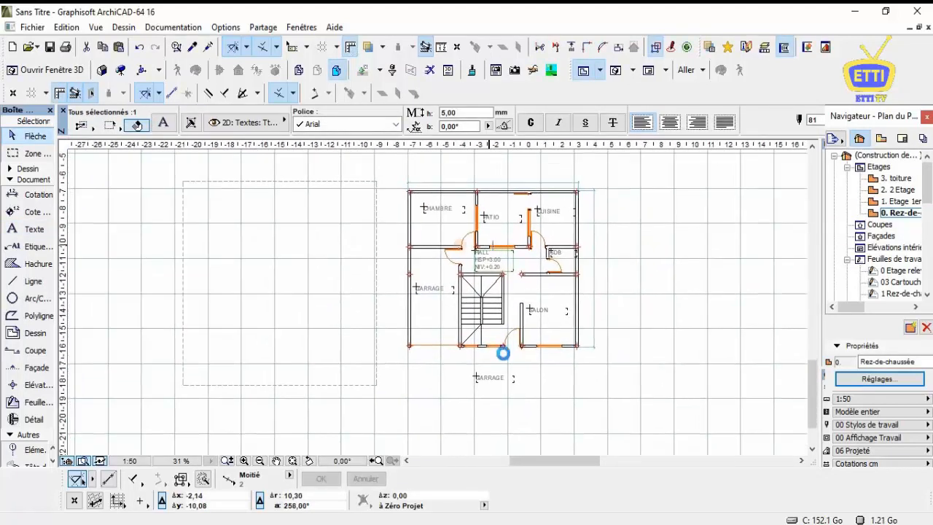
scroll(496, 349, "up", 4)
double_click(474, 344)
type("REZ ")
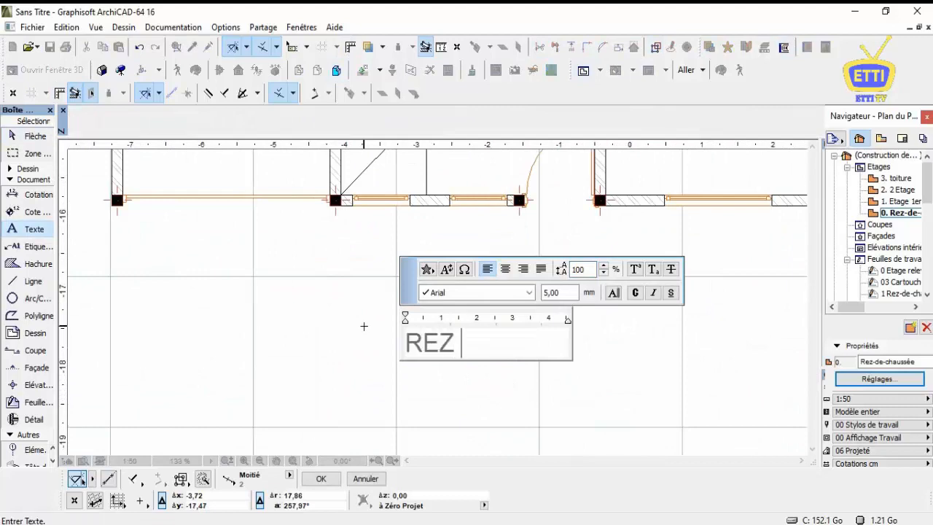
type("DE CHAUSSE")
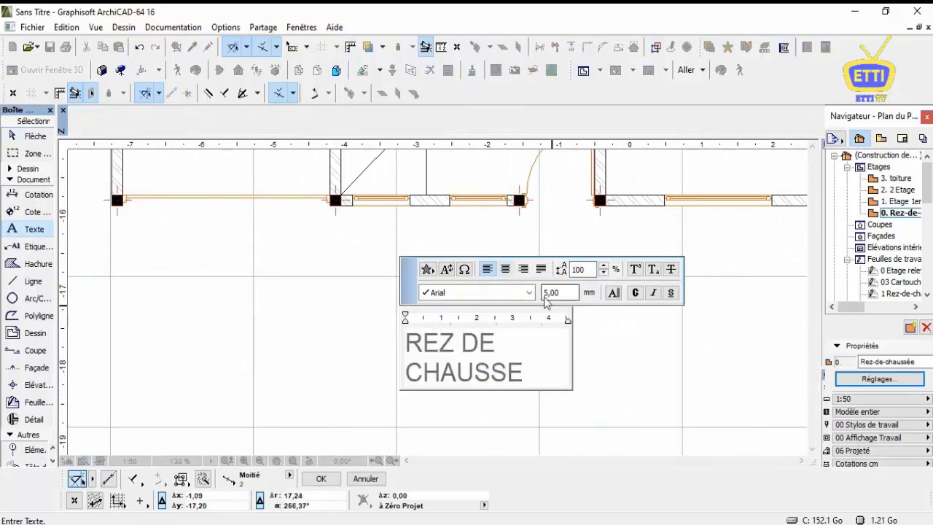
left_click(605, 362)
left_click(568, 387)
left_click(618, 364)
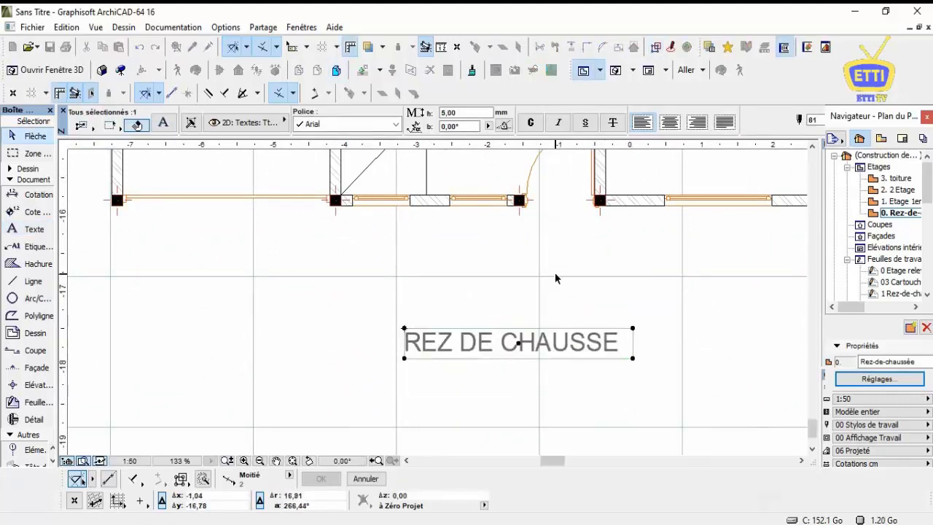
Dimension the short stretch from the garage's outer front corner to the near edge of the garage door, placing the line below the wall.
scroll(554, 275, "down", 5)
left_click(31, 195)
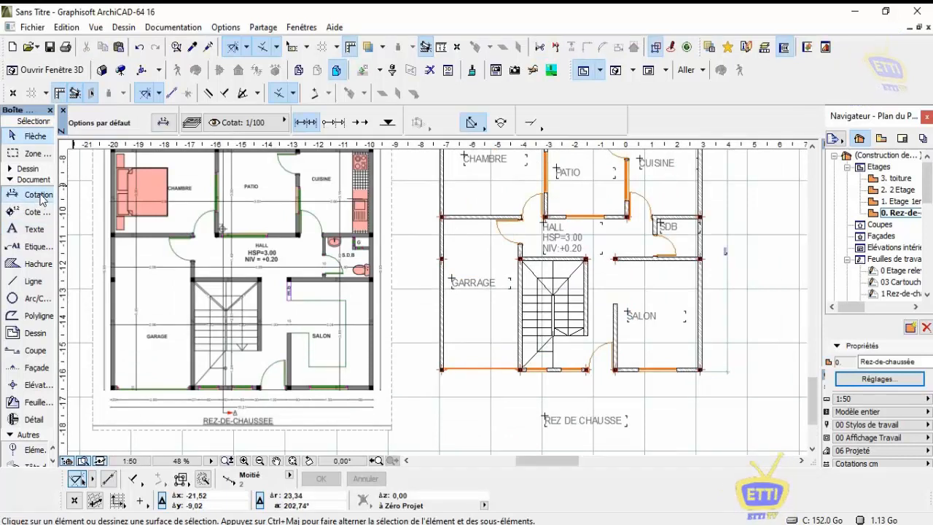
scroll(440, 372, "up", 4)
scroll(440, 378, "up", 5)
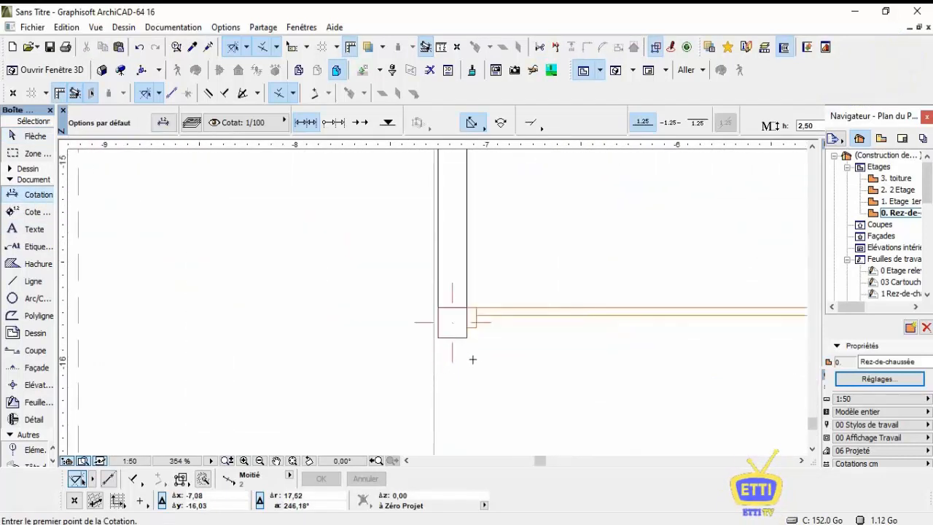
left_click(437, 336)
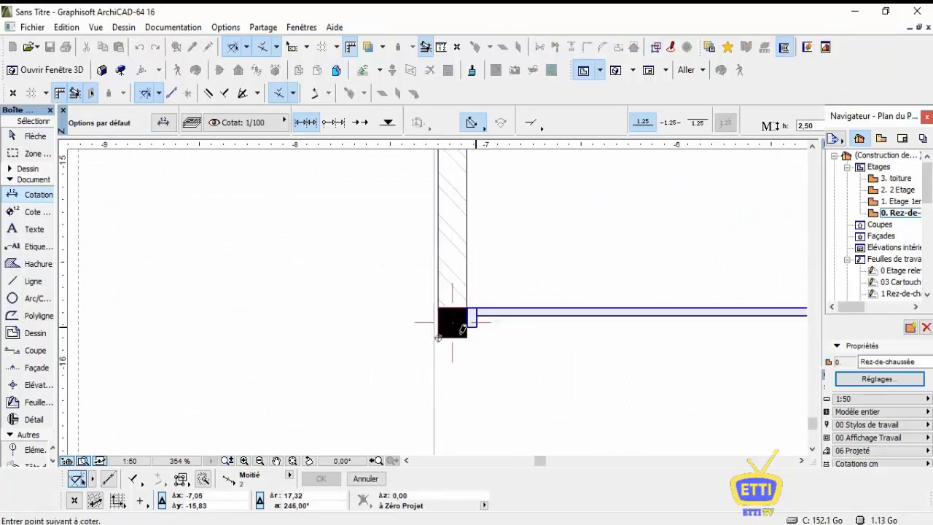
left_click(461, 332)
double_click(460, 365)
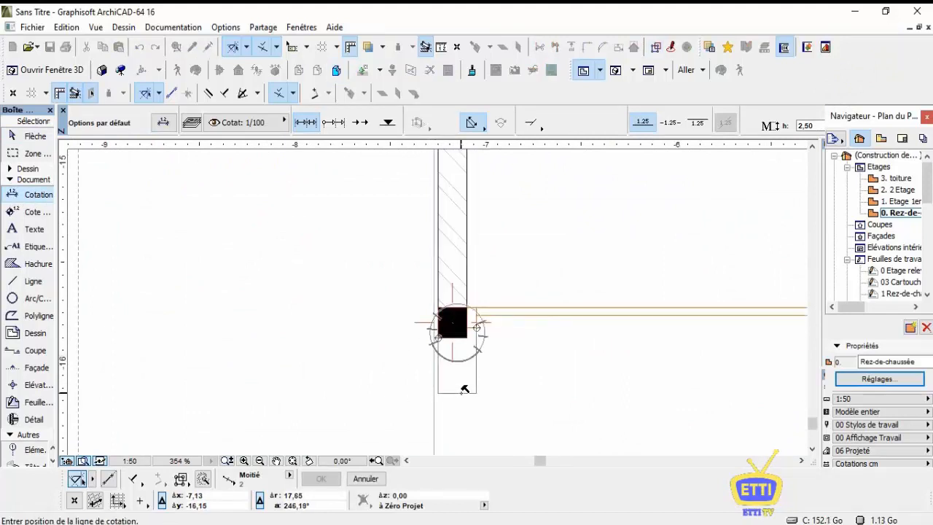
left_click(464, 389)
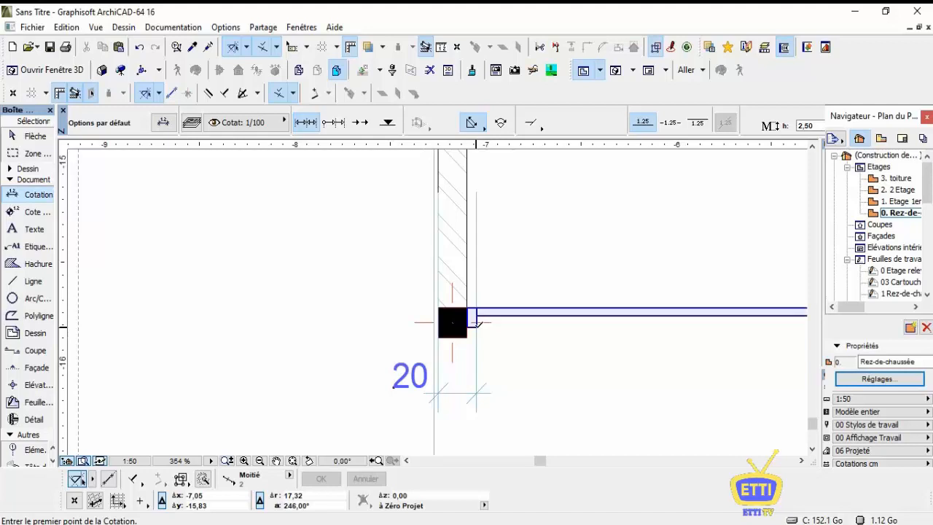
scroll(479, 322, "down", 3)
scroll(631, 330, "up", 3)
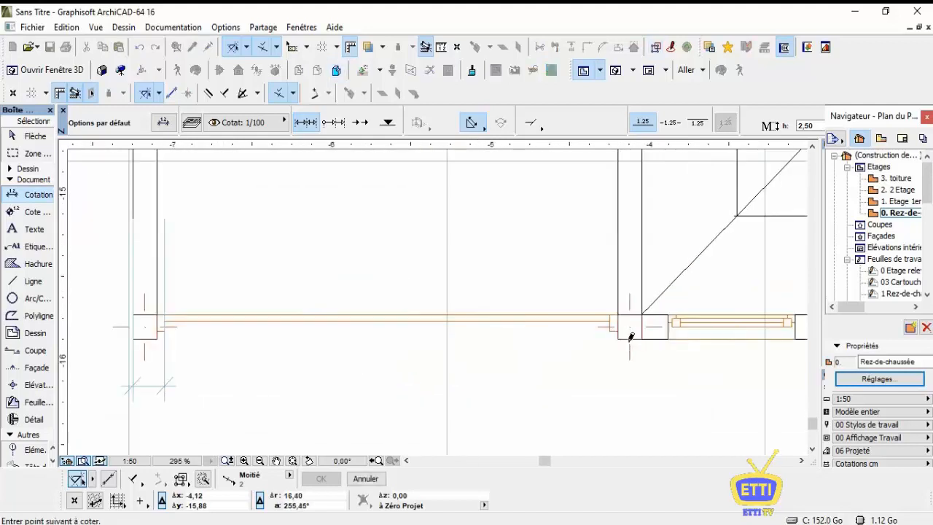
left_click(618, 336)
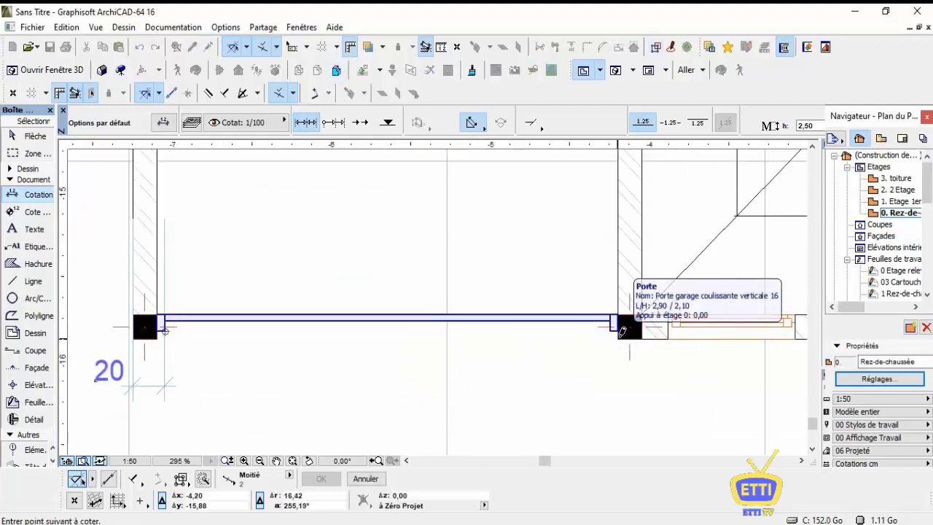
double_click(446, 326)
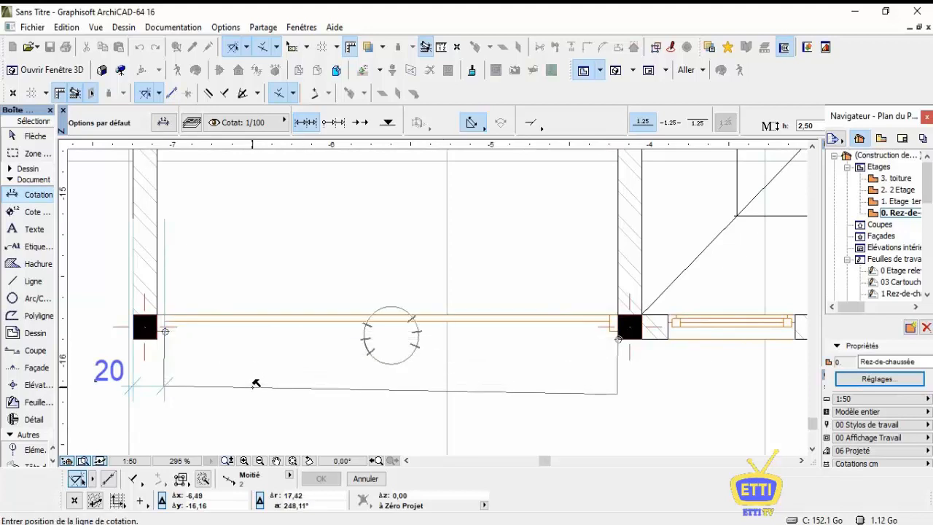
key("Escape")
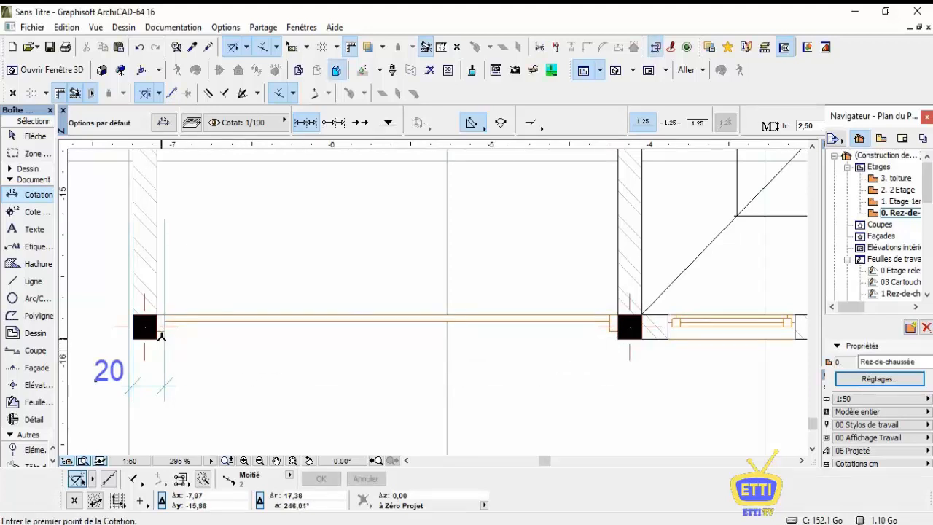
Dimension the garage door's width up to the next column, aligned with the corner dimension.
left_click(166, 328)
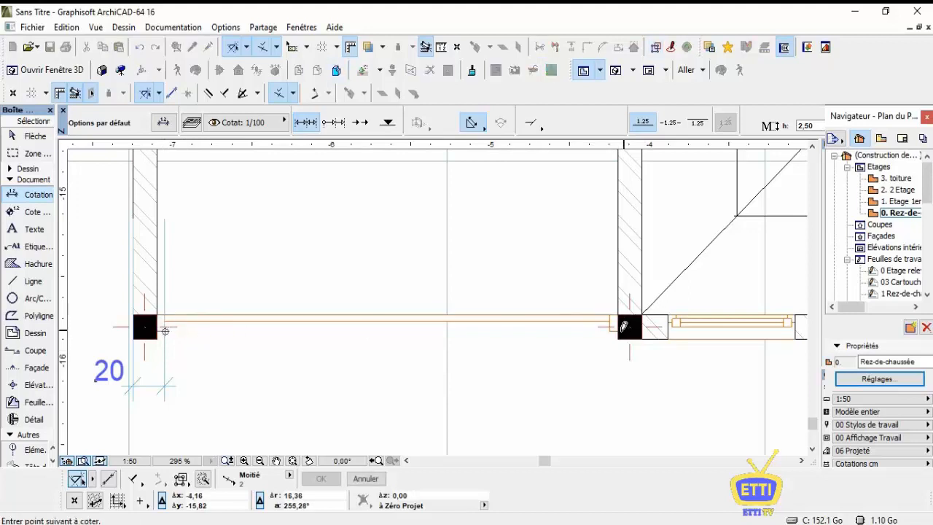
left_click(623, 327)
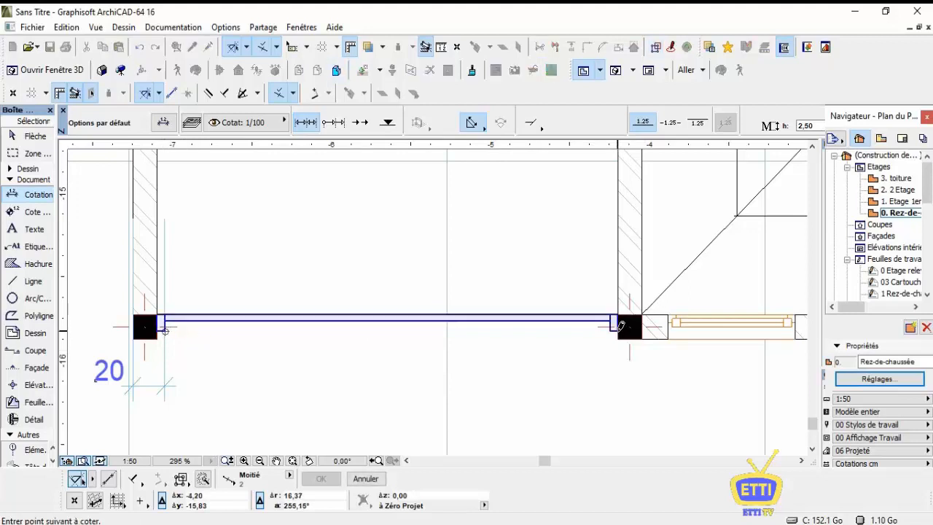
double_click(396, 348)
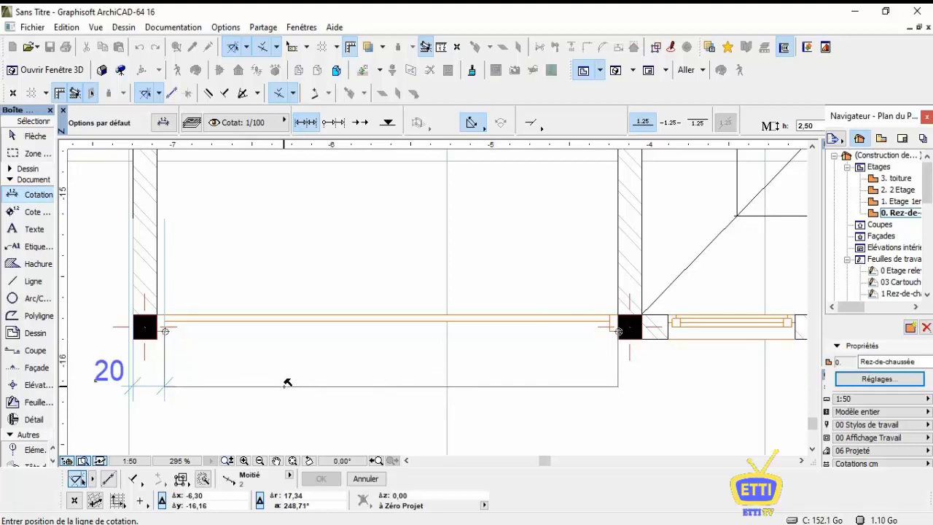
left_click(287, 383)
Set chained dimension points along the front wall from the garage column across both stair windows to the entrance door.
scroll(293, 350, "down", 1)
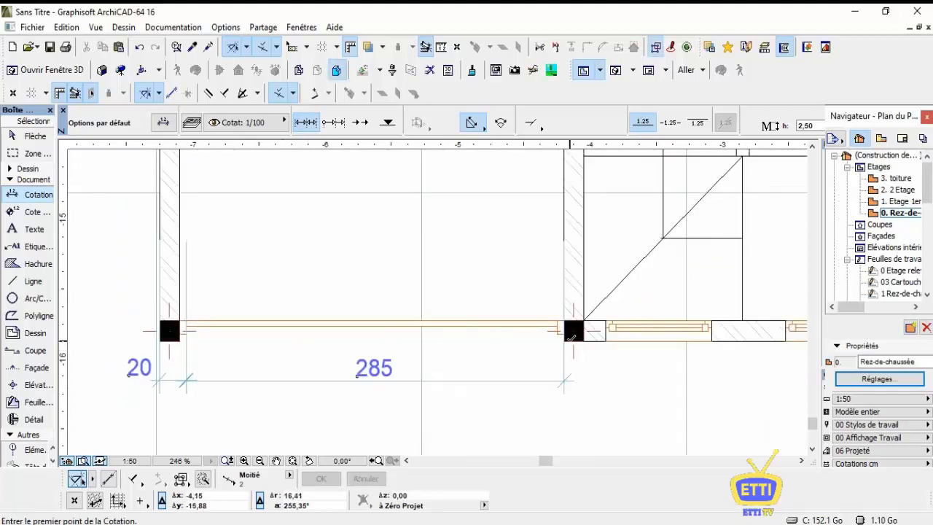
left_click(565, 341)
left_click(606, 340)
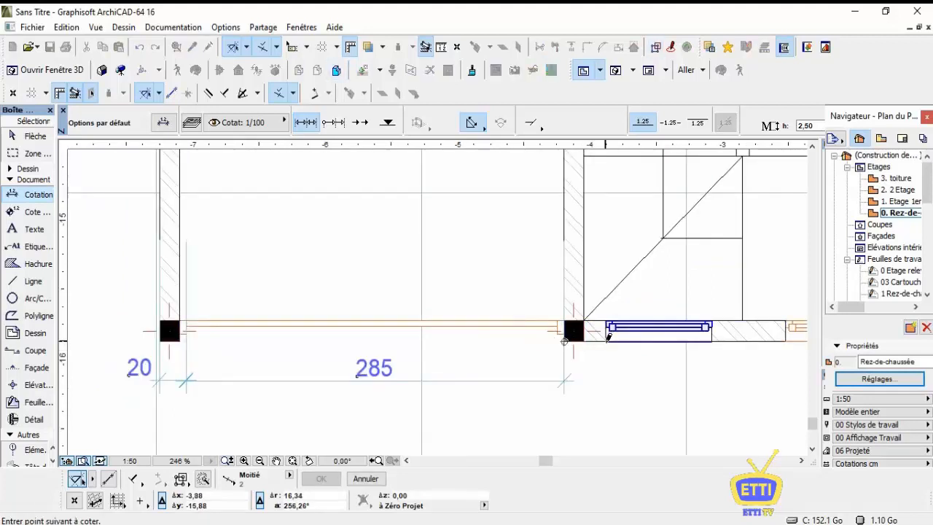
left_click(712, 340)
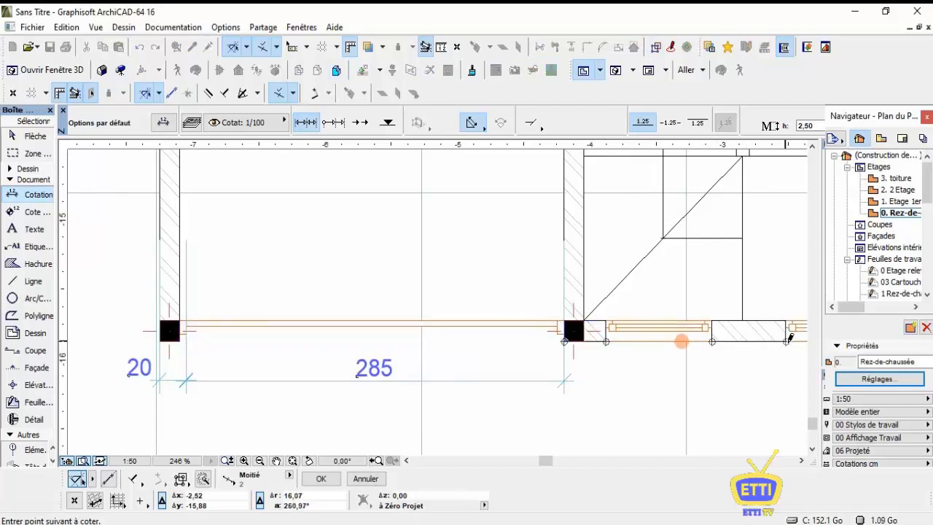
middle_click_drag(789, 336, 598, 321)
scroll(687, 318, "up", 1)
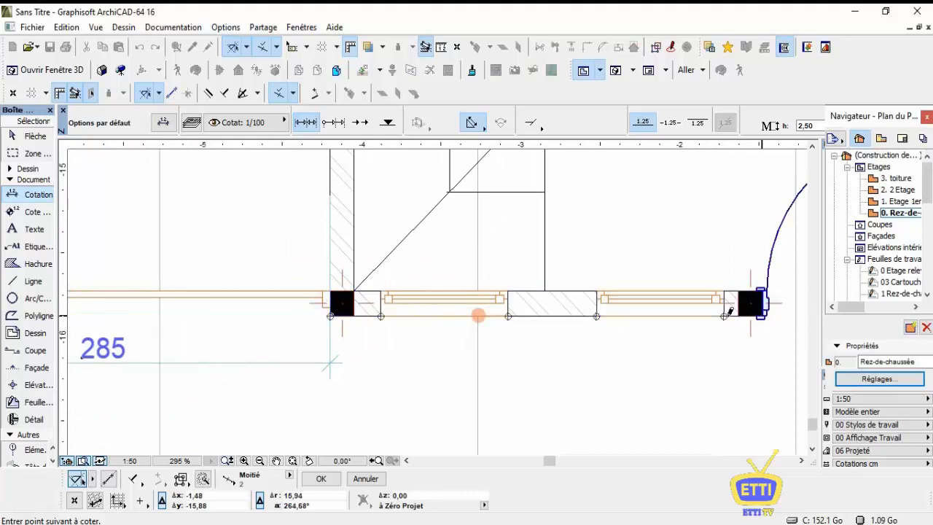
scroll(671, 317, "right", 4, "shift")
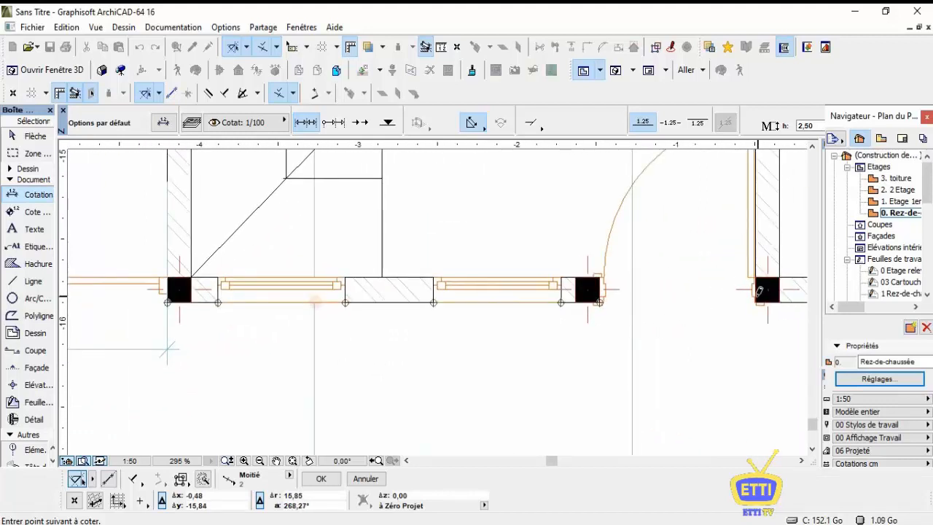
Continue the chain over the salon window to the far corner column and place its line level with the garage dimensions.
scroll(729, 302, "down", 3)
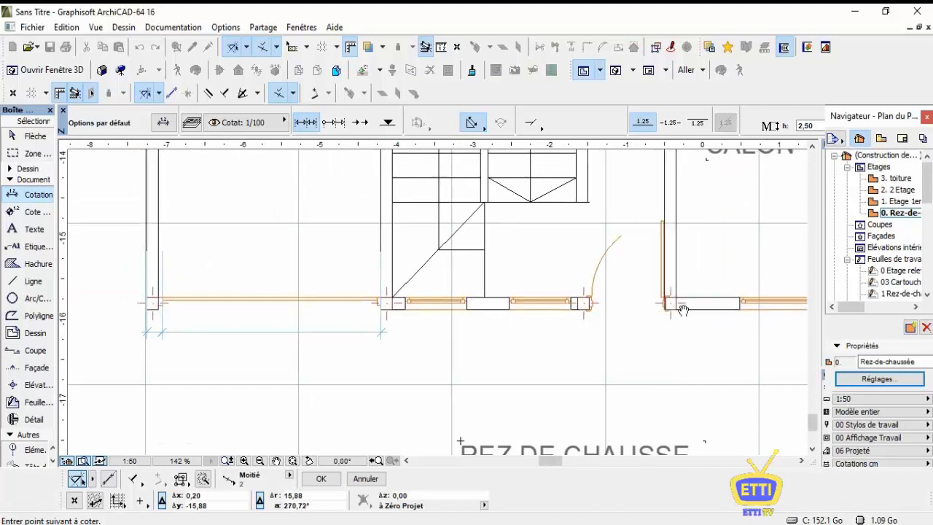
scroll(649, 304, "up", 3)
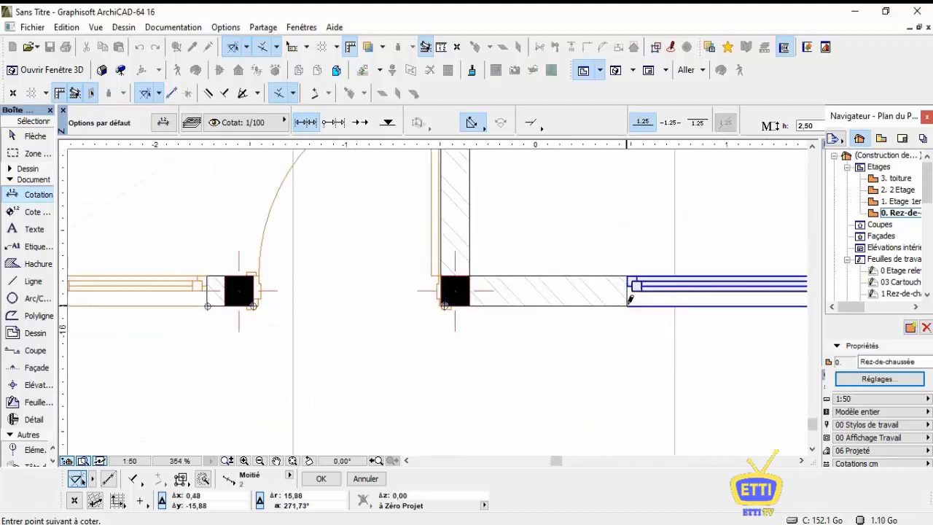
scroll(587, 302, "down", 3)
scroll(693, 301, "up", 3)
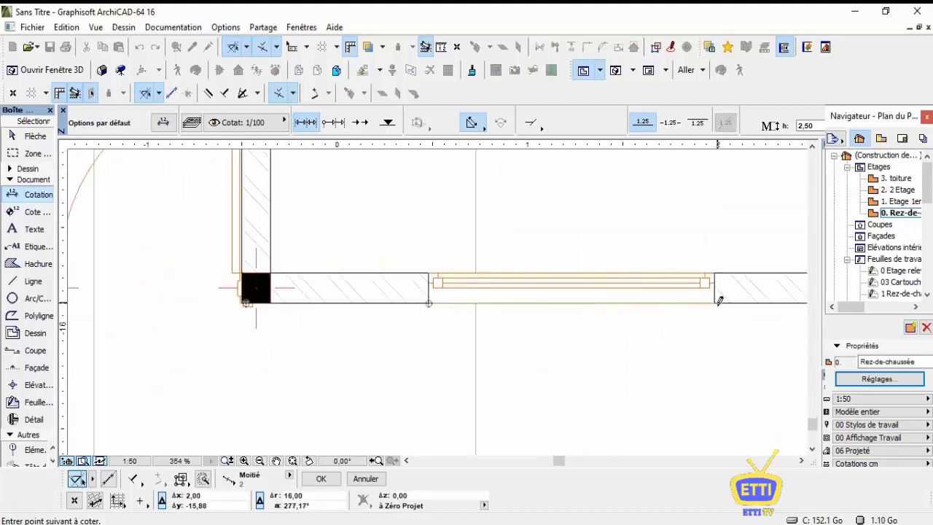
scroll(599, 290, "down", 3)
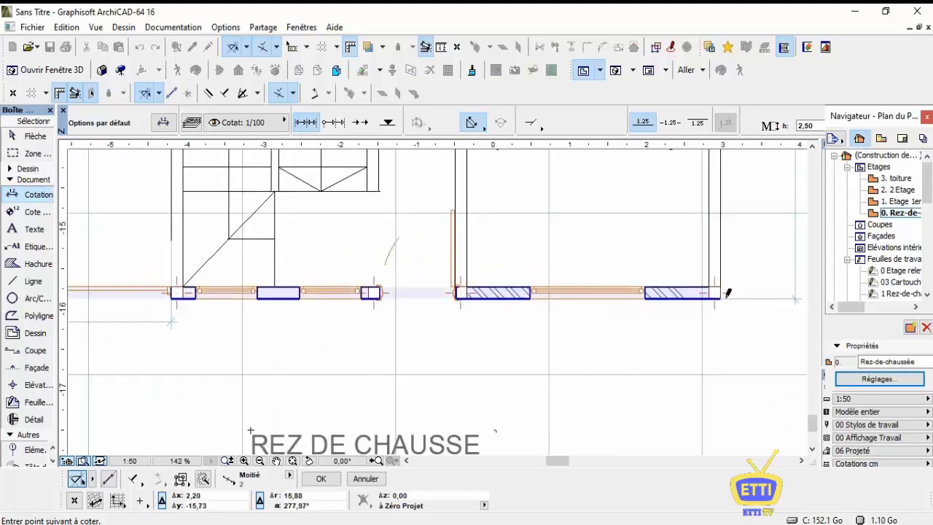
scroll(756, 292, "up", 2)
scroll(765, 294, "down", 3)
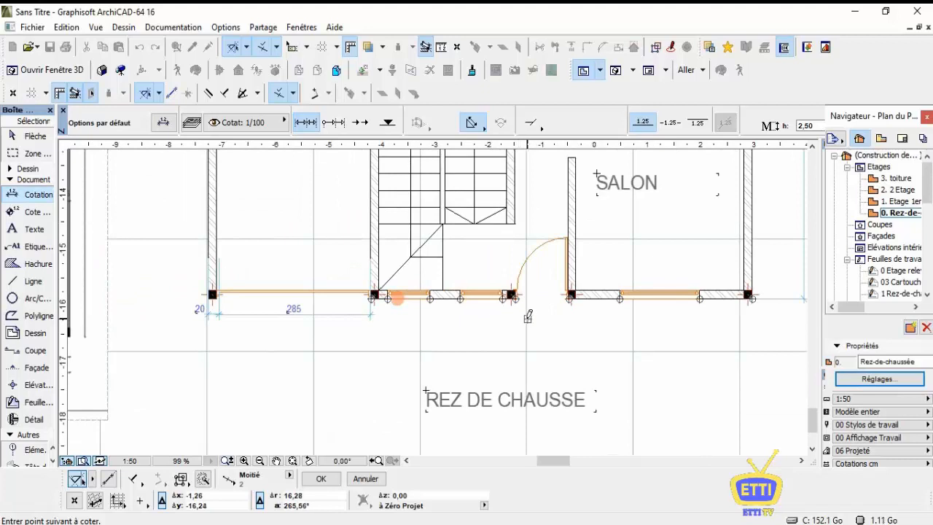
double_click(527, 318)
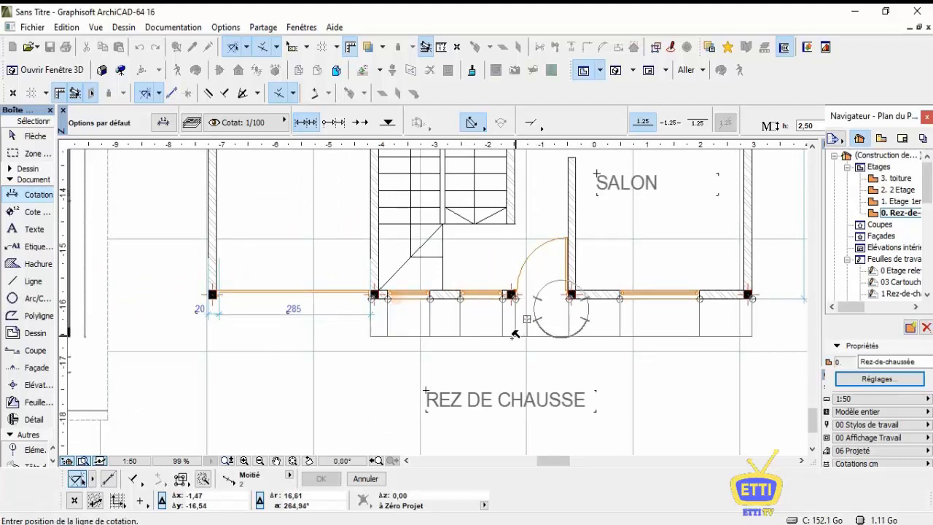
scroll(314, 281, "up", 2)
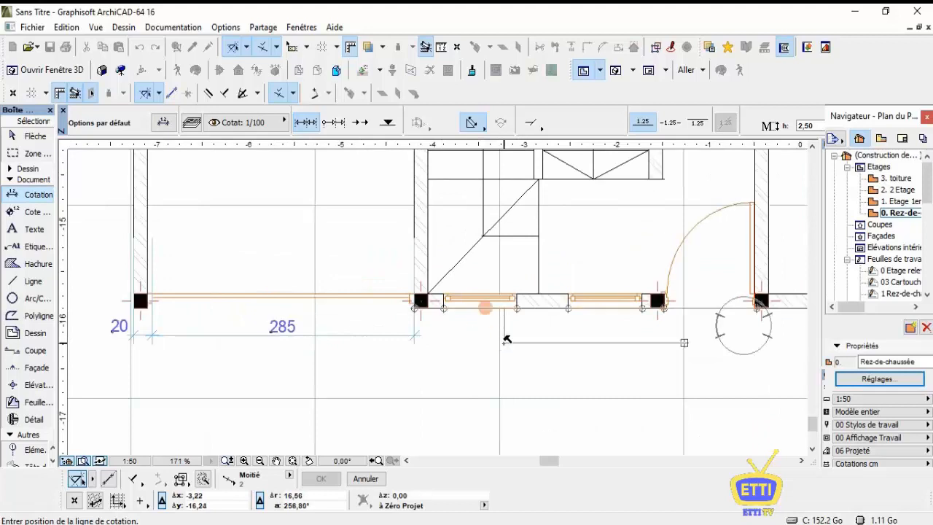
left_click(745, 328)
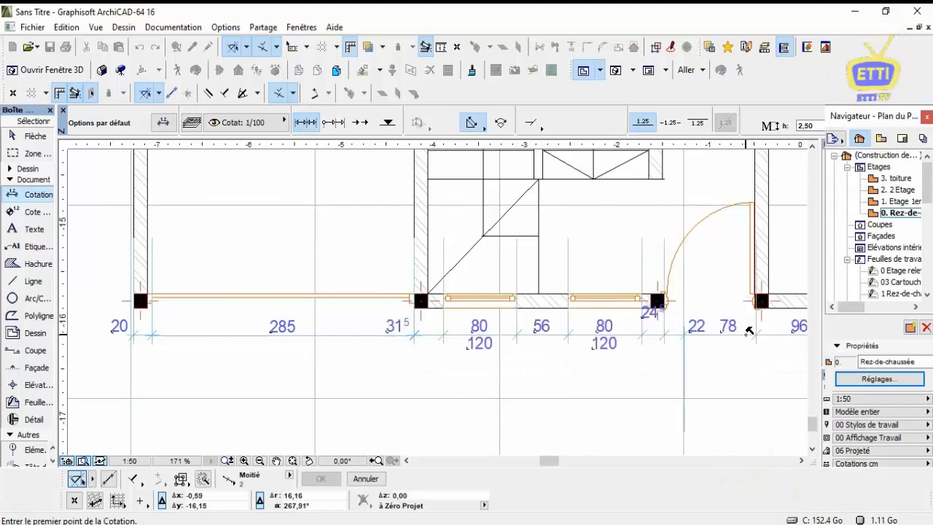
Change the front wall's chained dimension to the short witness line (Ligne de rappel) style.
scroll(685, 312, "down", 3)
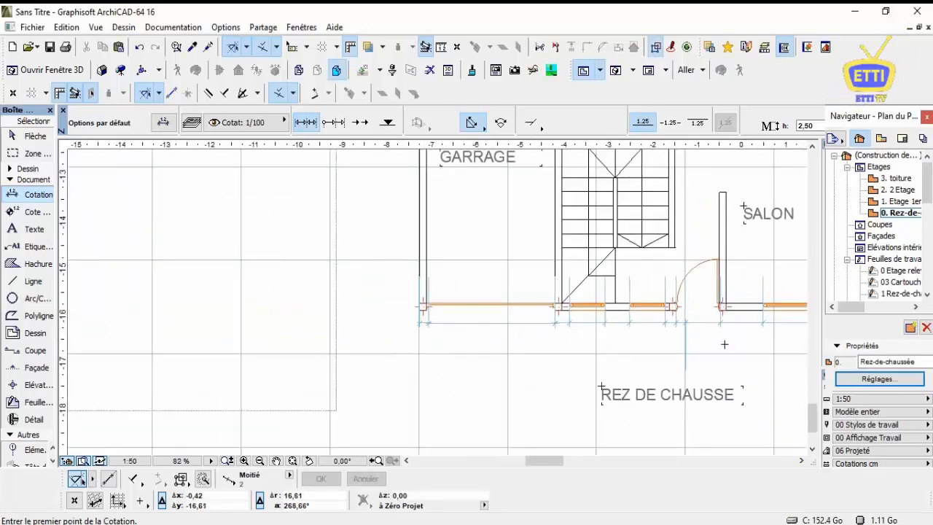
middle_click_drag(724, 345, 596, 360)
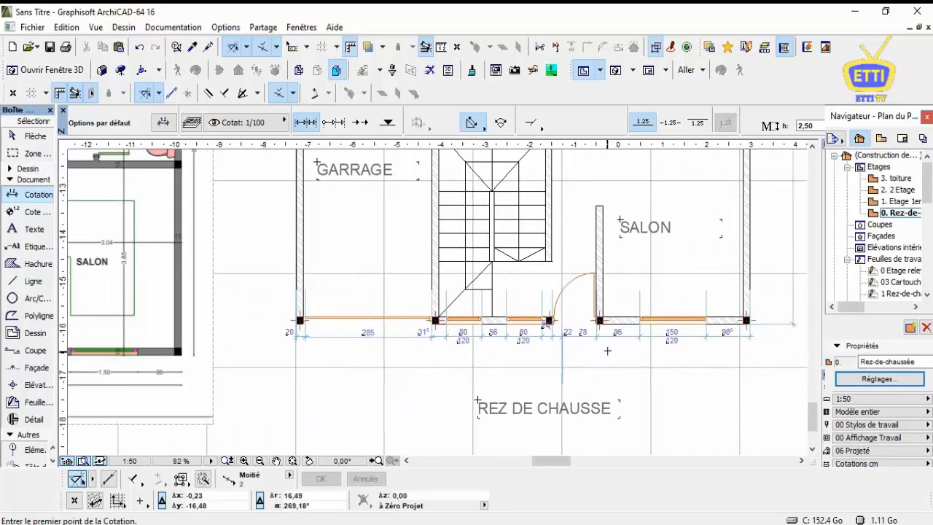
key("Escape")
left_click(623, 336)
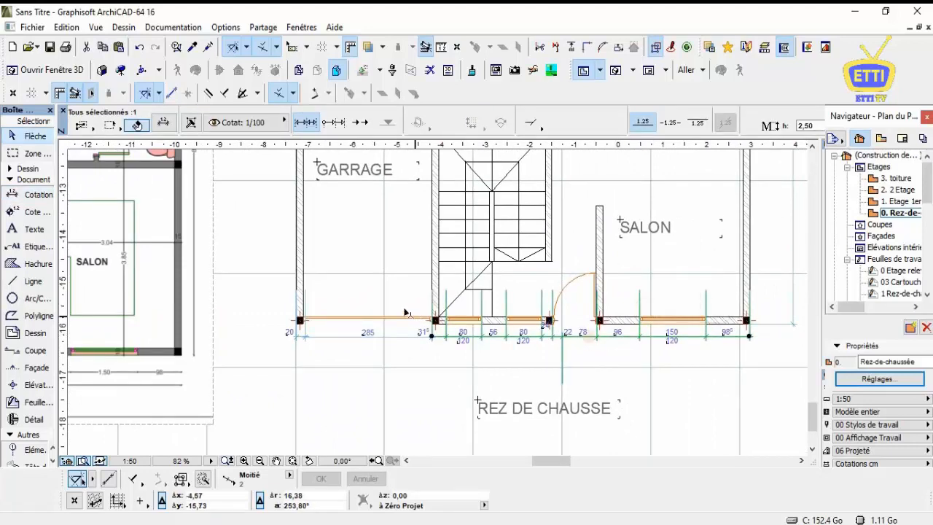
key("ctrl+t")
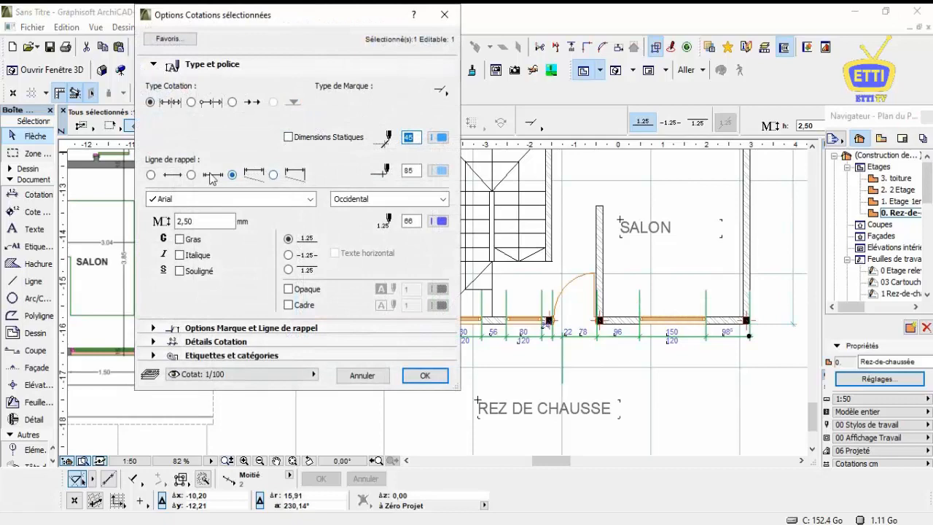
left_click(427, 376)
left_click(656, 264)
Move the vertical overall dimension closer to the salon's outer side wall.
scroll(642, 281, "down", 2)
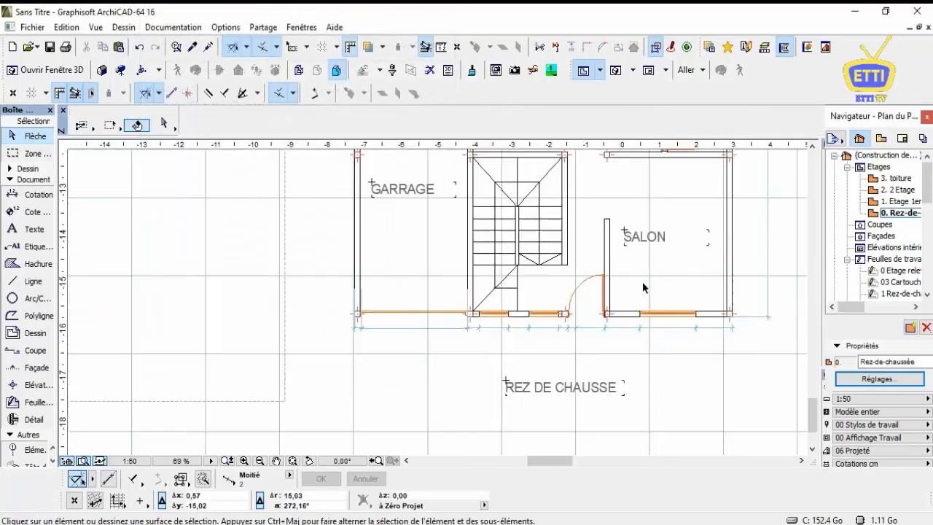
middle_click_drag(666, 271, 652, 317)
scroll(652, 317, "down", 6)
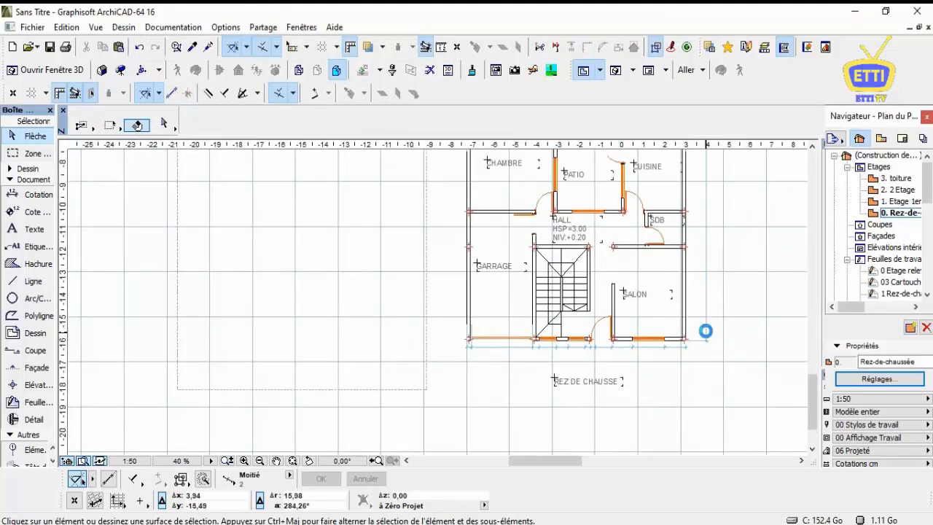
left_click(705, 331)
left_click(704, 333)
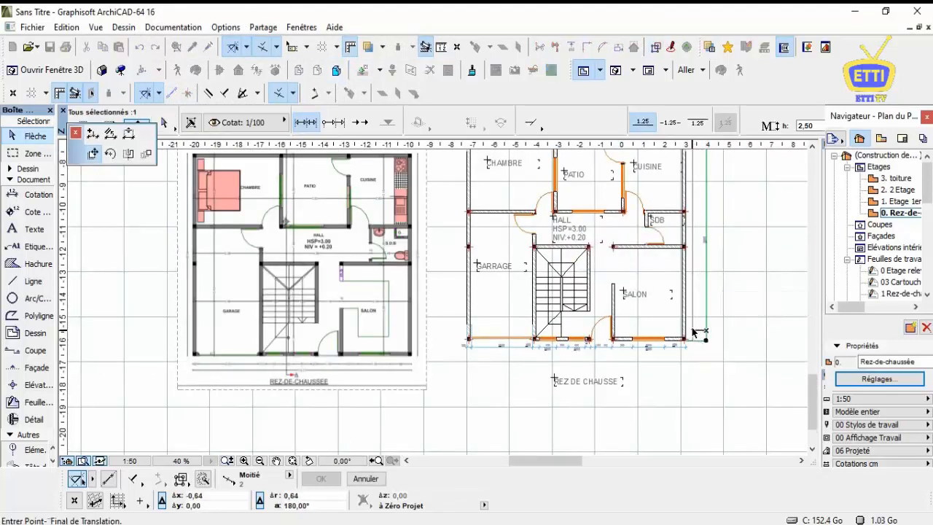
left_click(696, 332)
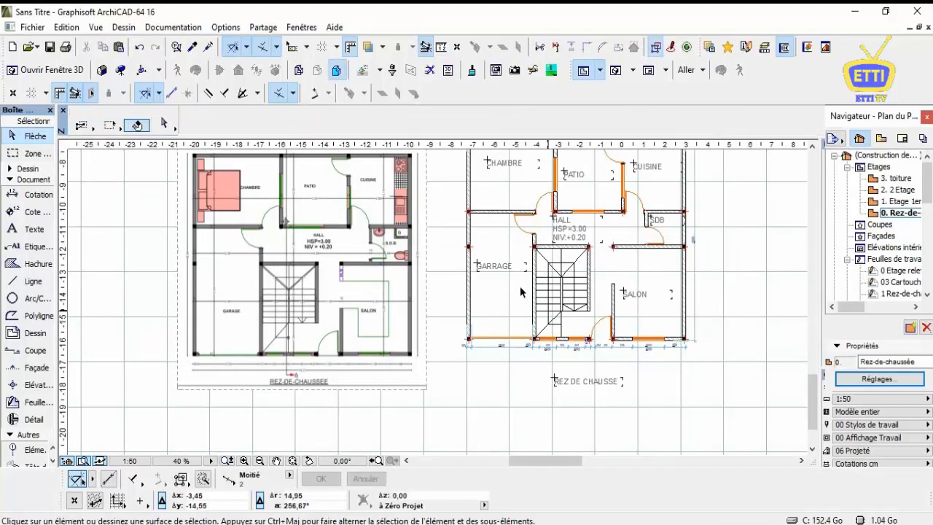
Start a horizontal dimension chain with points on the garage's outer wall faces and the wall between garage and stairs.
middle_click_drag(526, 295, 537, 315)
scroll(532, 315, "up", 1)
left_click(30, 194)
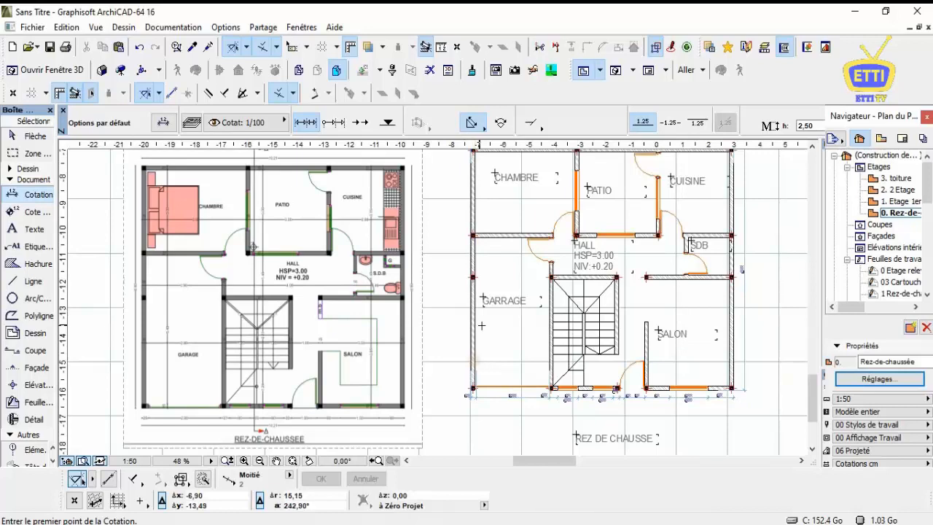
scroll(475, 319, "up", 6)
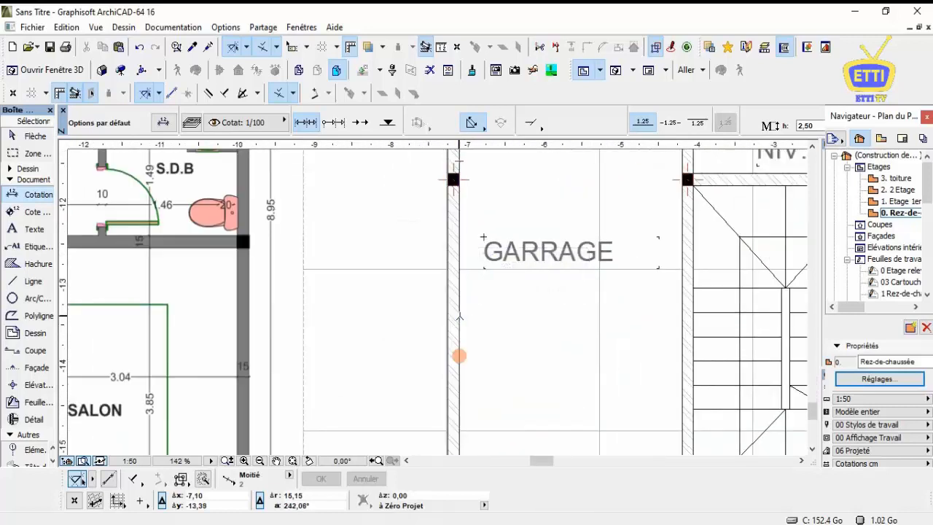
left_click(460, 313)
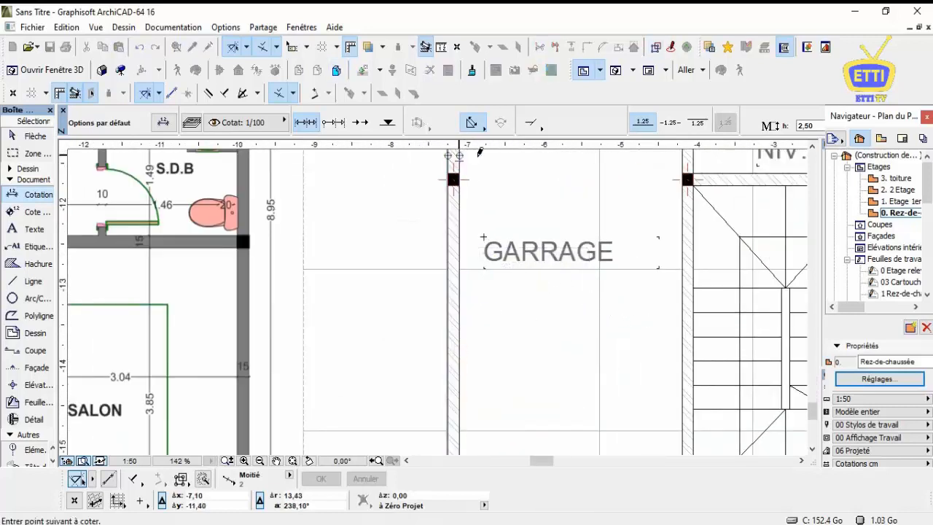
middle_click_drag(612, 188, 586, 272)
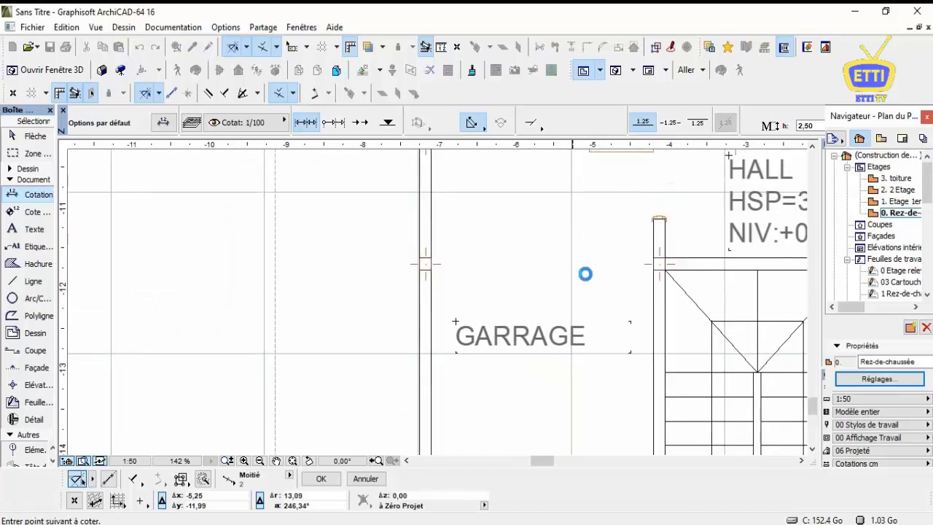
left_click(659, 255)
scroll(445, 281, "down", 3)
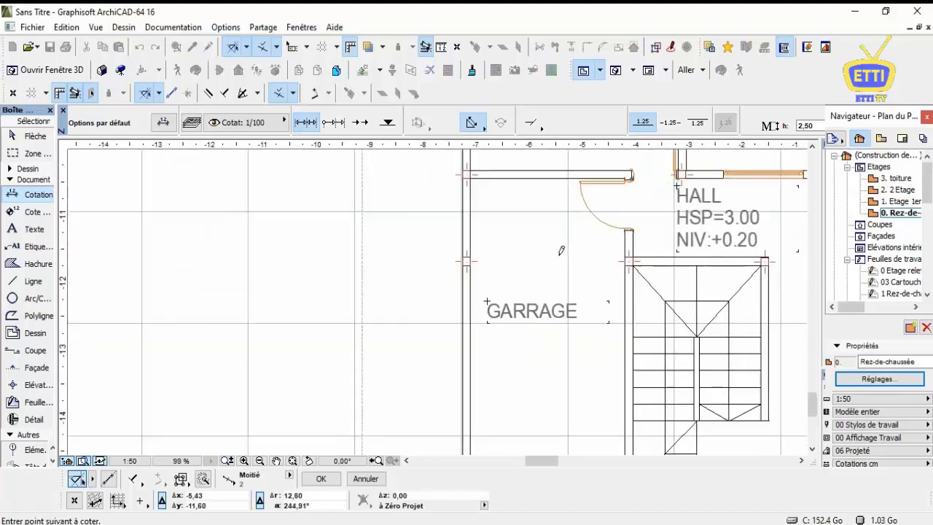
Continue the chain across the column at the stair's far corner and the column at the start of the salon's back wall.
scroll(641, 268, "up", 5)
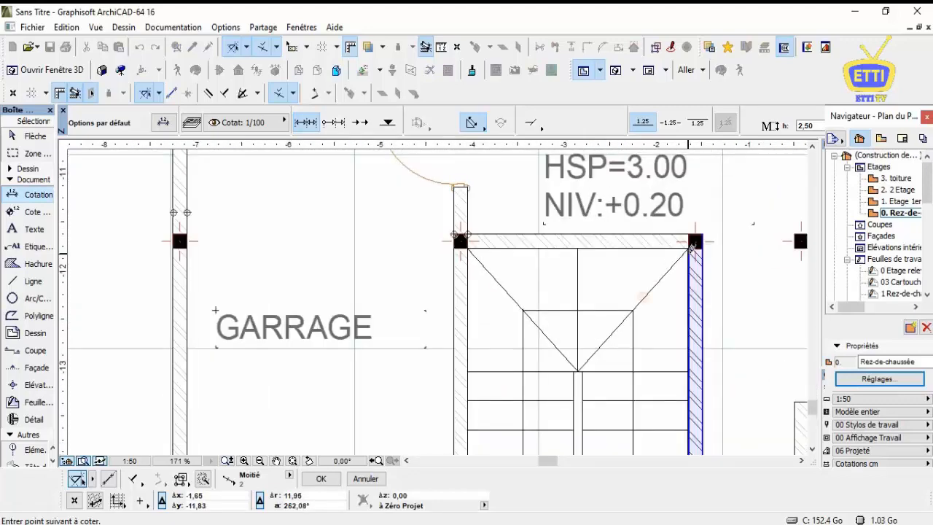
left_click(643, 296)
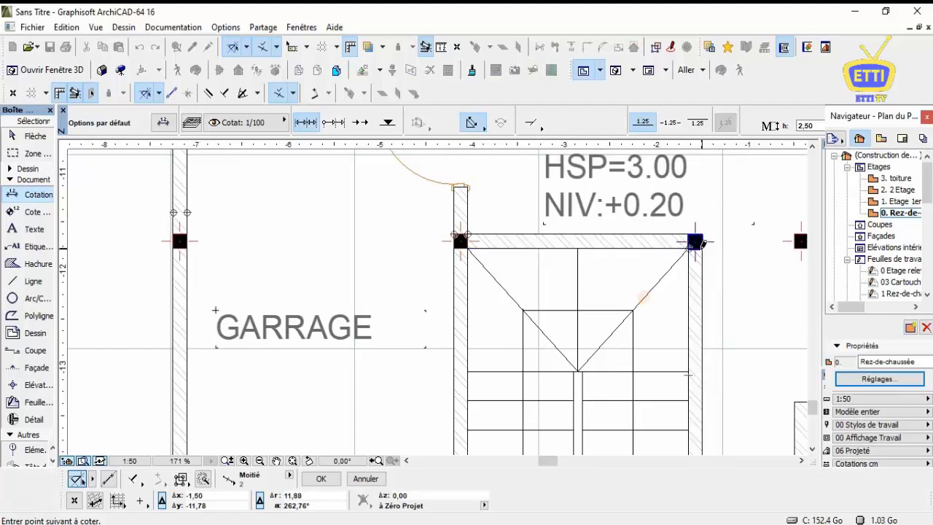
scroll(698, 244, "down", 3)
scroll(758, 243, "up", 5)
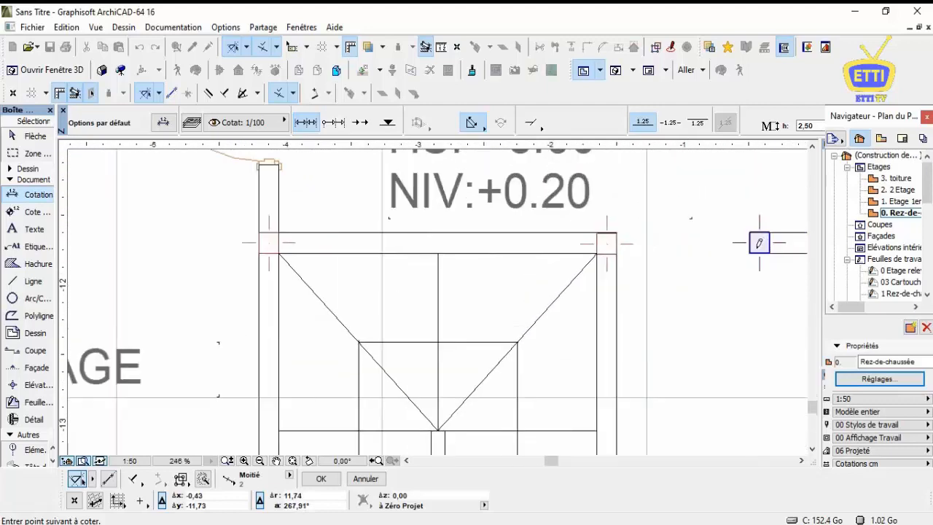
scroll(751, 251, "up", 1)
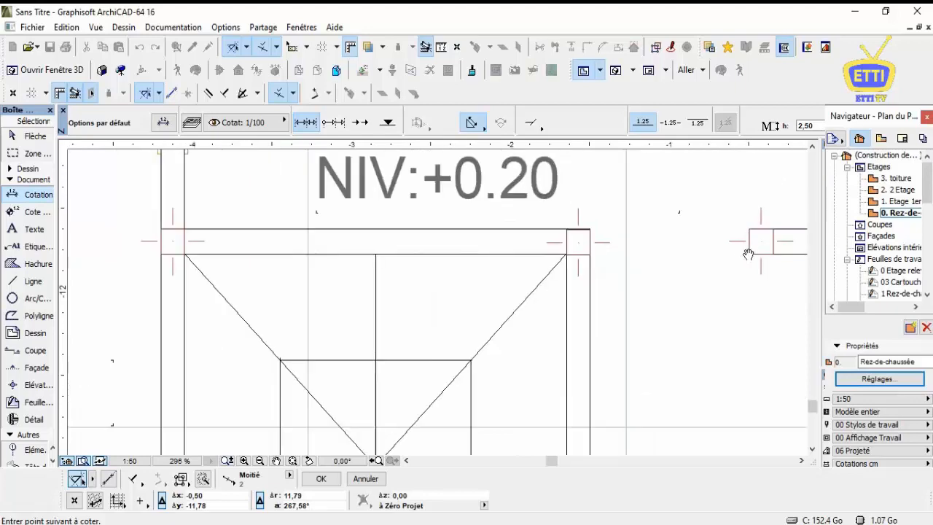
middle_click_drag(749, 253, 671, 233)
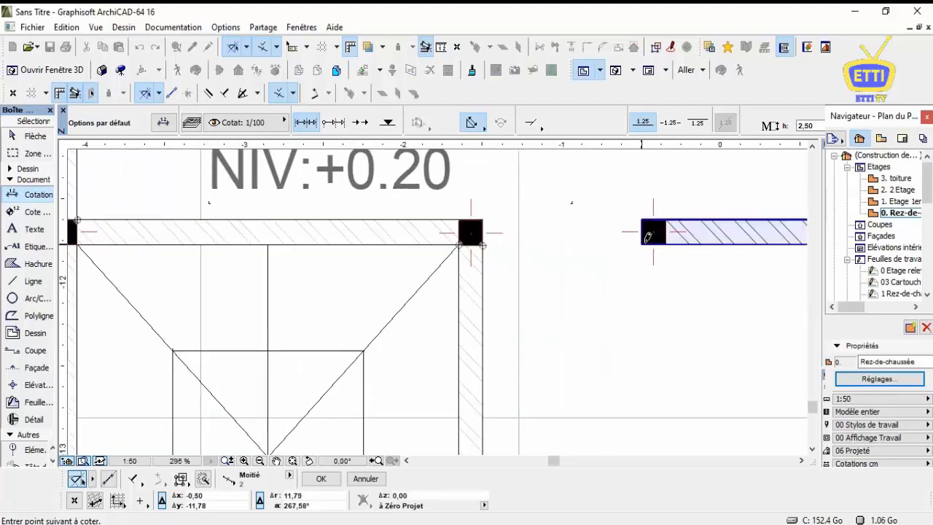
scroll(623, 237, "down", 6)
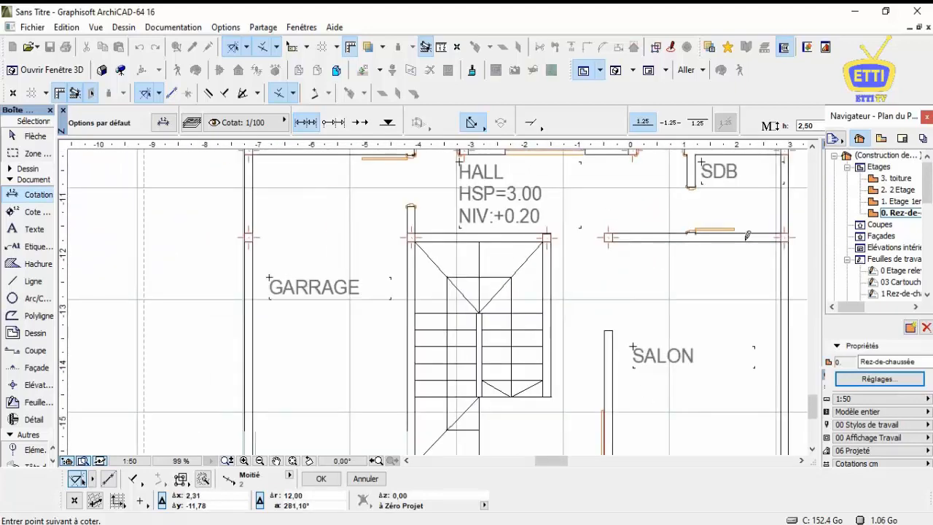
Extend the chain to both faces of the salon's outer wall and place its line just below the wall between hall and stairs.
scroll(790, 237, "up", 4)
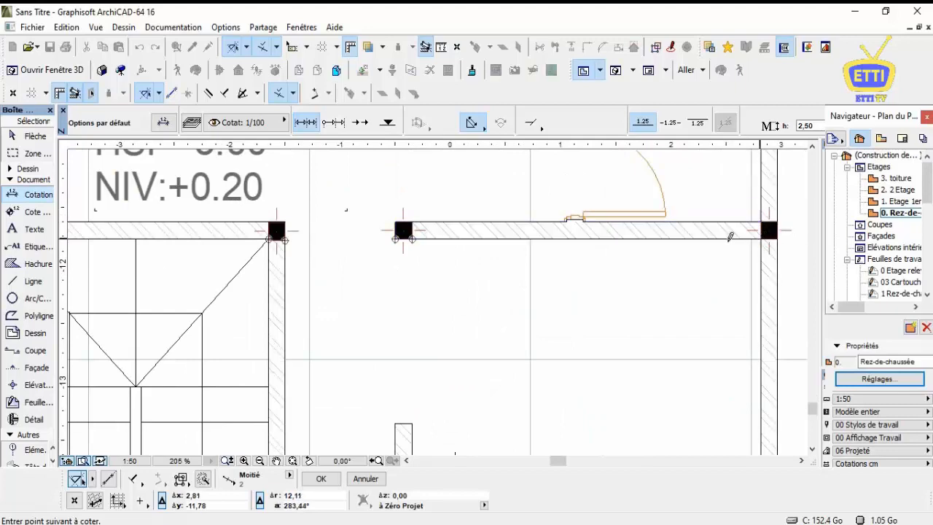
scroll(758, 238, "down", 4)
scroll(710, 234, "up", 4)
scroll(711, 234, "up", 1)
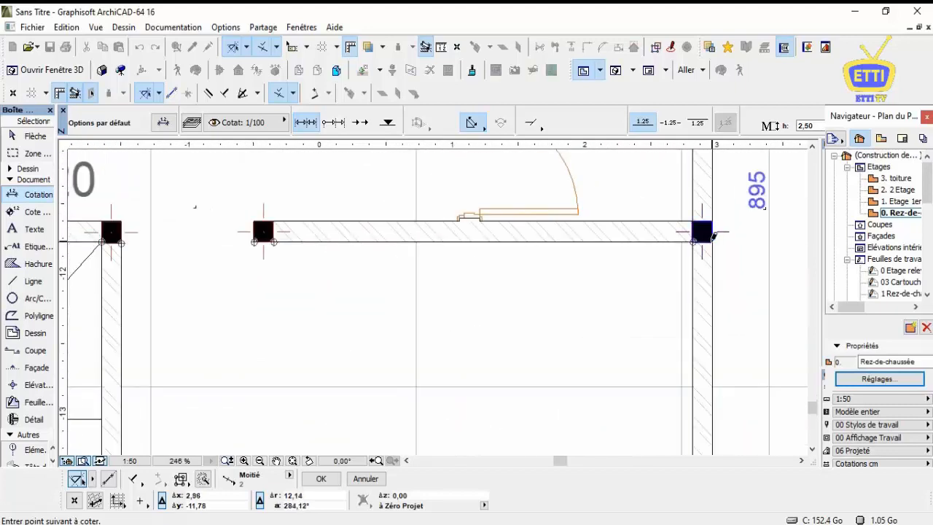
scroll(714, 236, "down", 5)
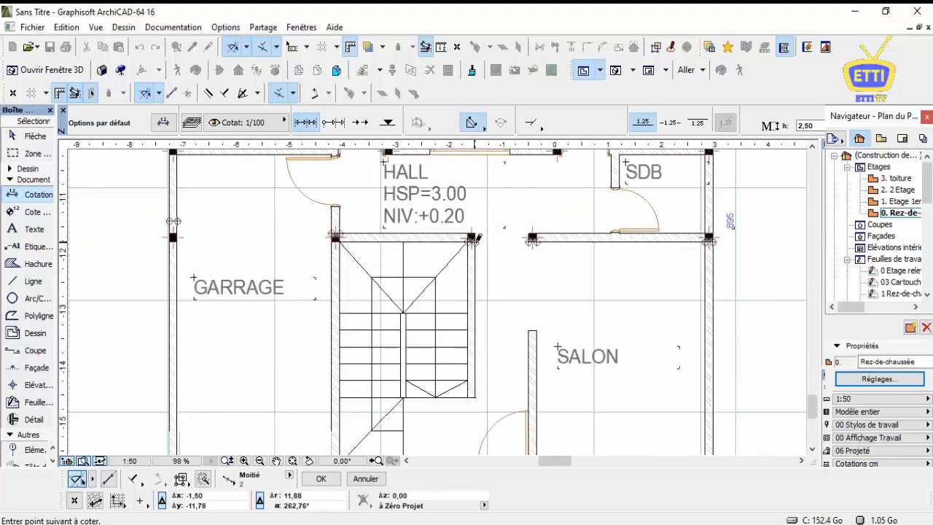
double_click(603, 293)
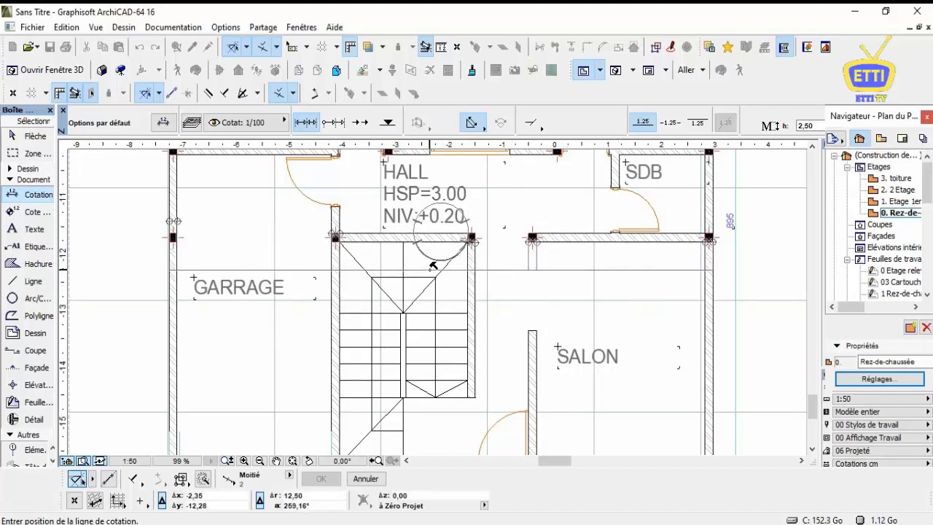
left_click(433, 267)
scroll(355, 327, "up", 2)
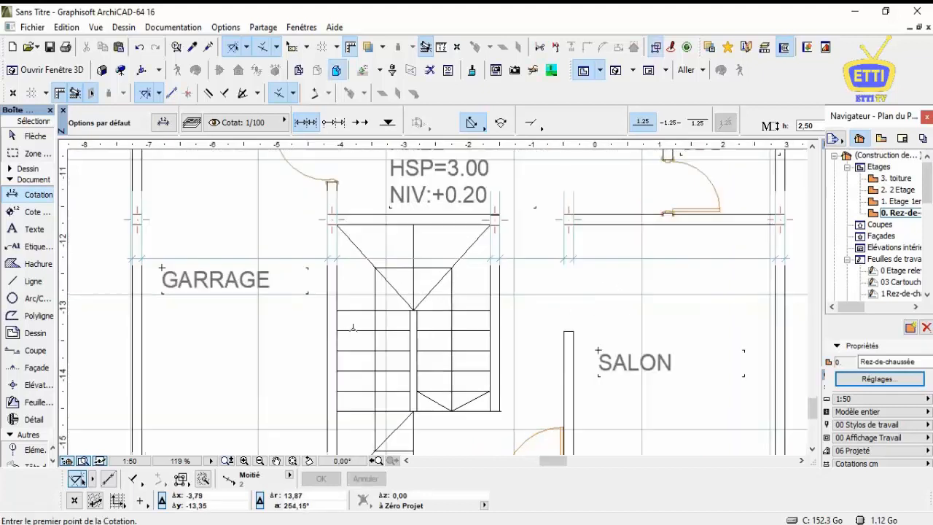
Dimension the widths of the two stair flights between the side walls, with the line across the upper part of the stairs.
left_click(335, 306)
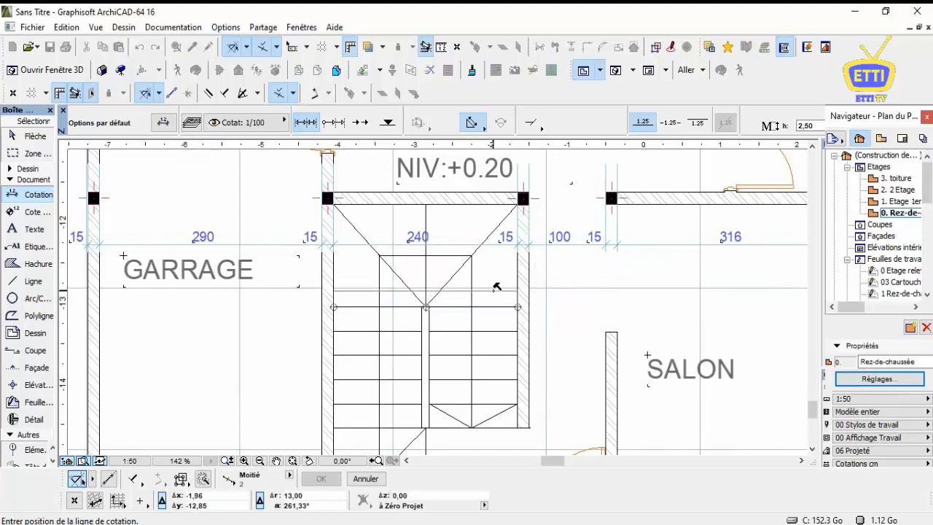
left_click(495, 291)
scroll(488, 291, "down", 4)
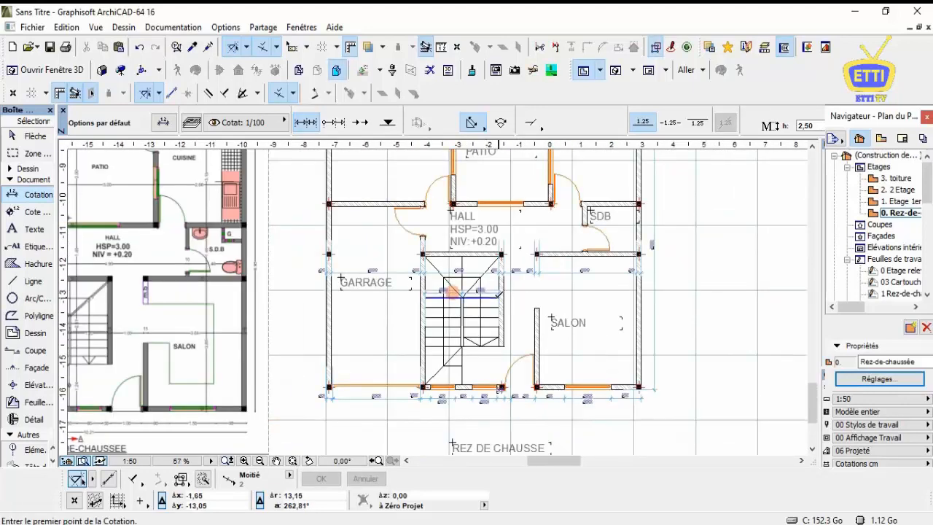
Start a vertical dimension chain along the salon's outer wall from the front wall past the salon and SDB back walls.
scroll(658, 390, "up", 4)
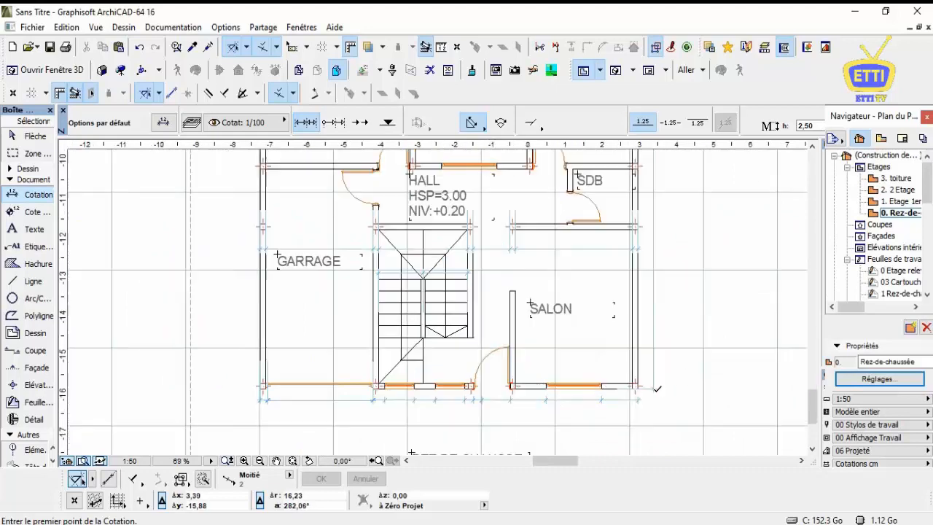
left_click(610, 375)
scroll(609, 374, "down", 4)
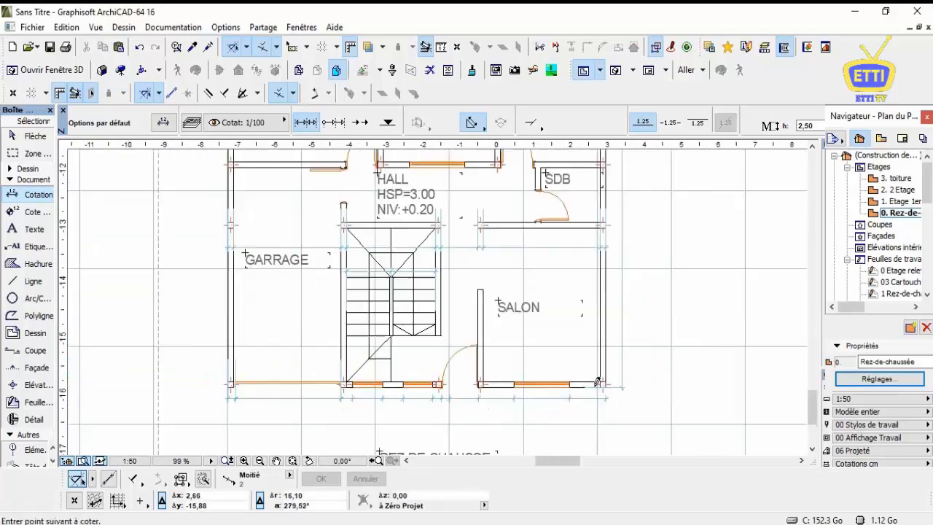
scroll(605, 248, "up", 5)
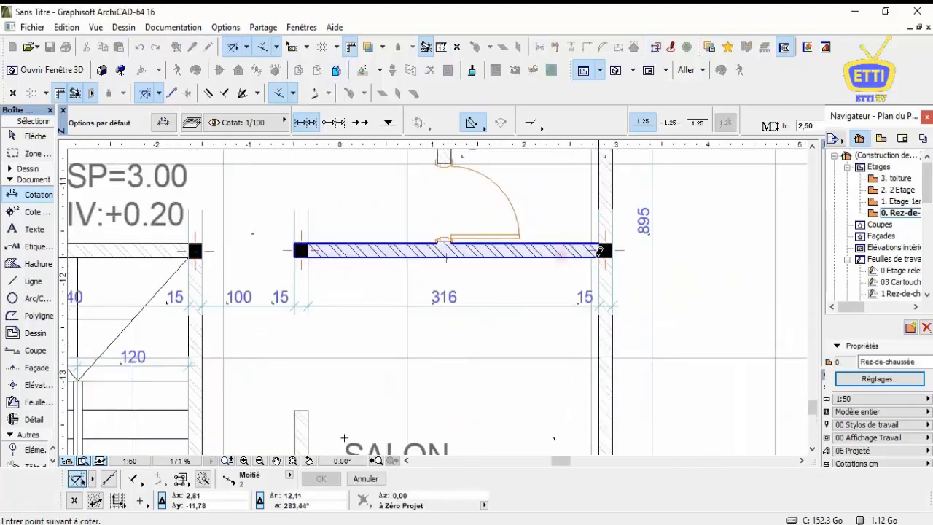
left_click(600, 251)
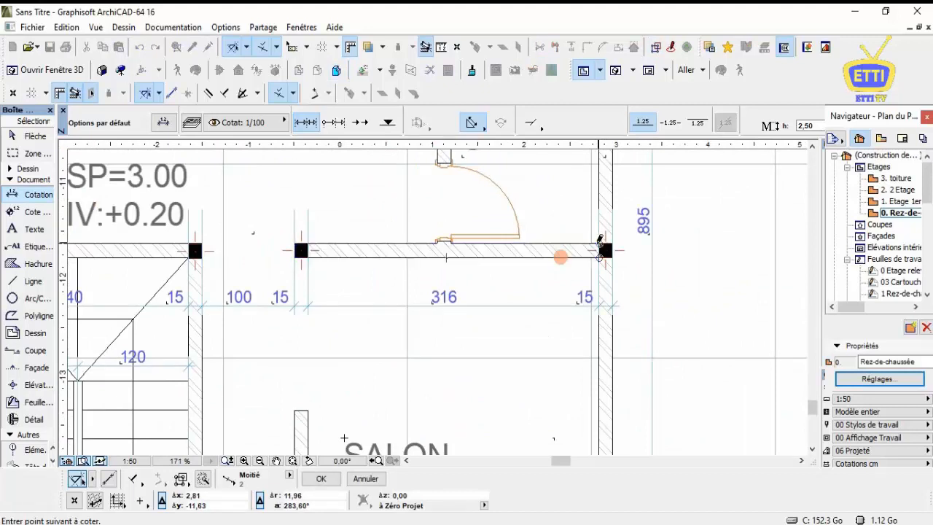
middle_click_drag(600, 229, 582, 304)
left_click(587, 174)
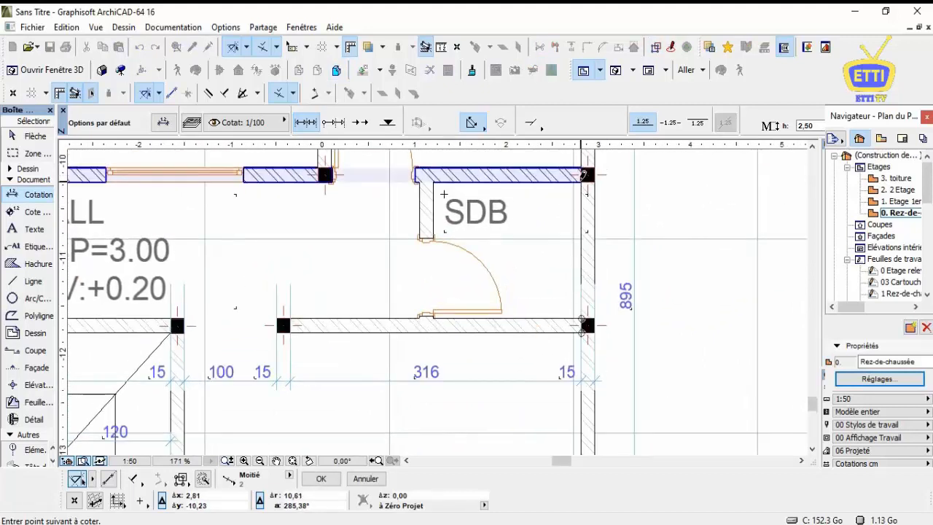
scroll(582, 202, "down", 6)
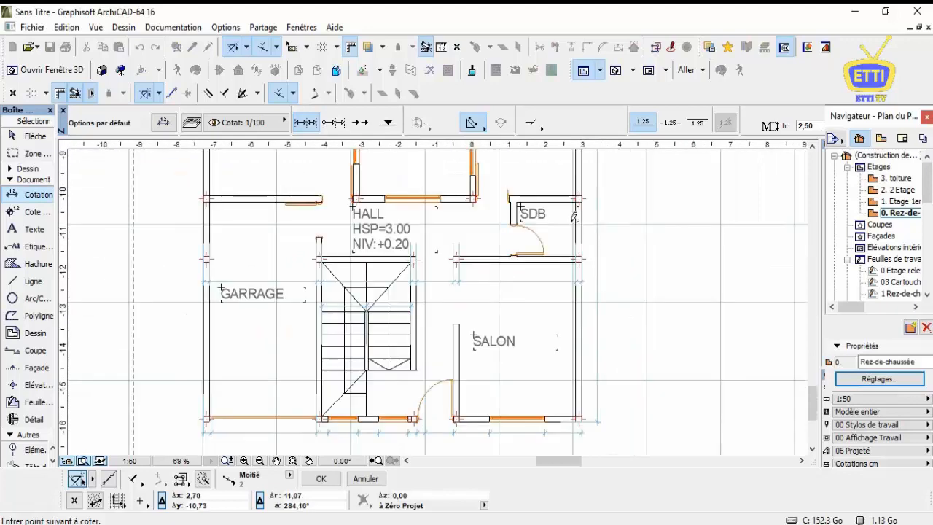
Extend the vertical chain to the kitchen's rear wall and place its line inside the outer wall through CUISINE and SDB.
scroll(568, 206, "up", 4)
scroll(570, 210, "up", 4)
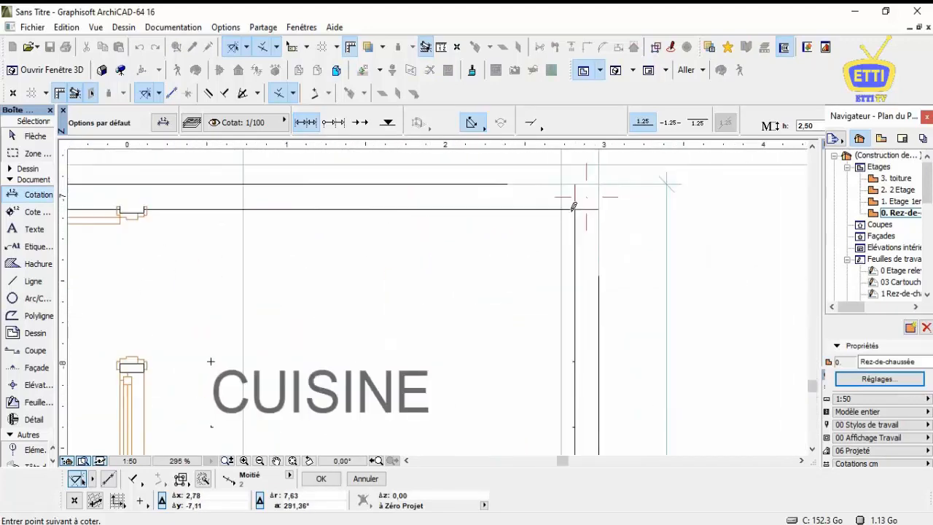
scroll(577, 201, "down", 3)
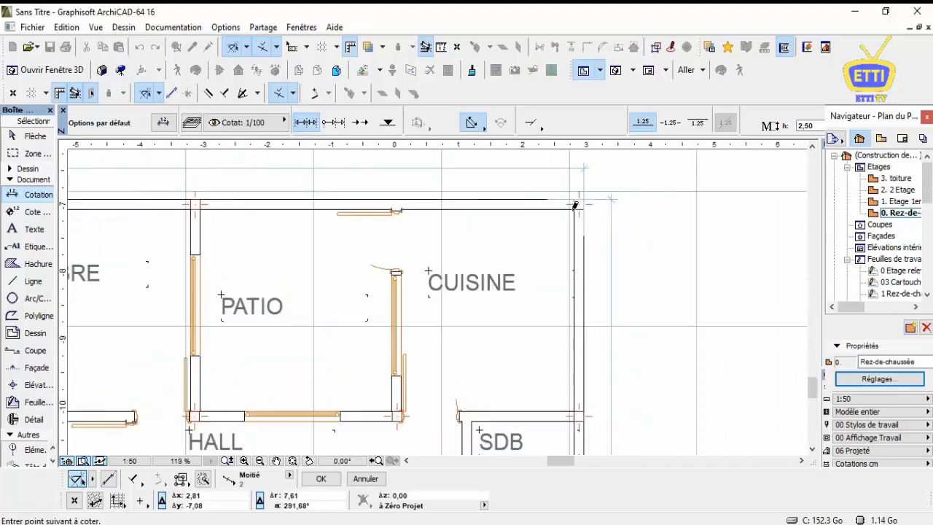
left_click(541, 240)
scroll(550, 222, "down", 3)
scroll(310, 261, "up", 3)
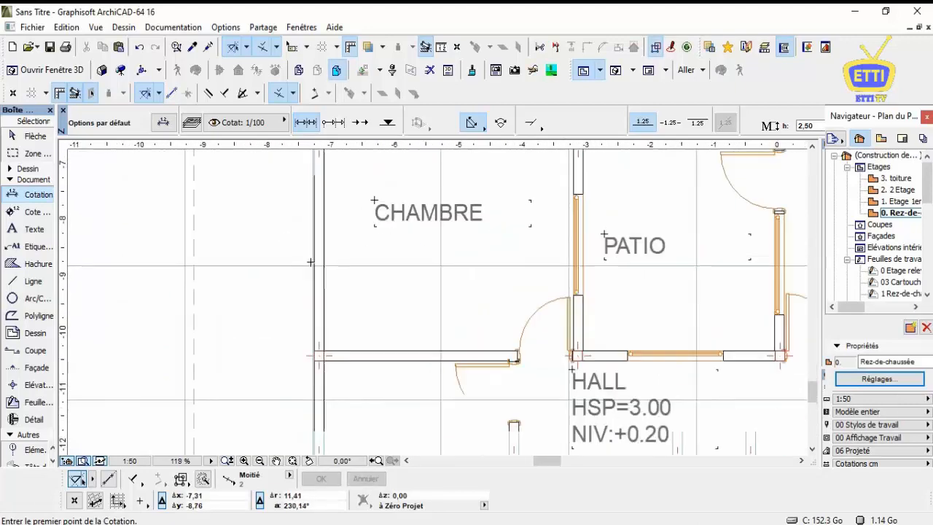
Dimension the walls and rooms across CHAMBRE, PATIO and CUISINE in one horizontal chain, with its line just below the room labels.
left_click(325, 257)
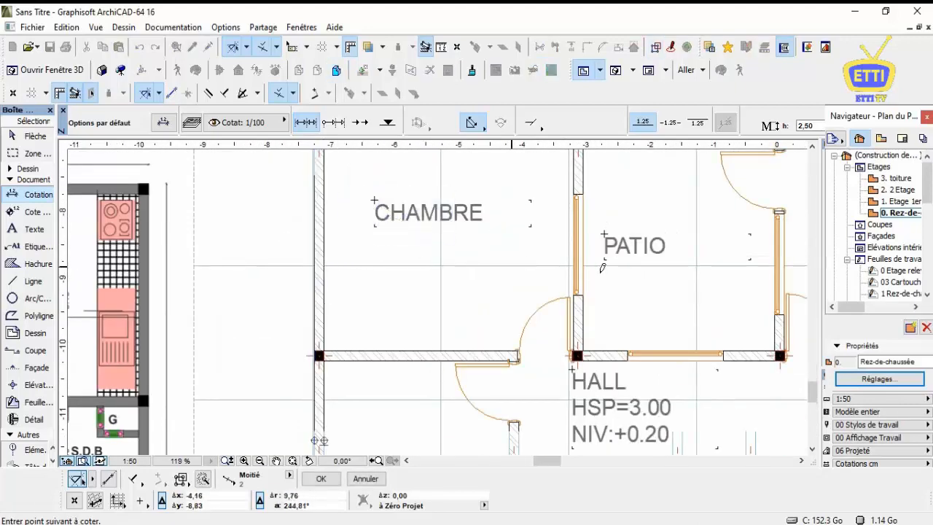
scroll(585, 294, "up", 3)
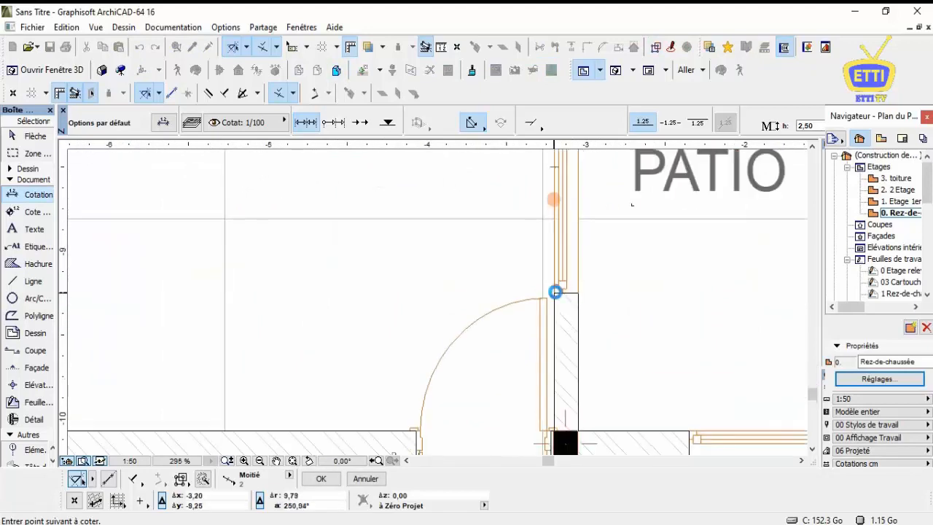
scroll(474, 284, "down", 3)
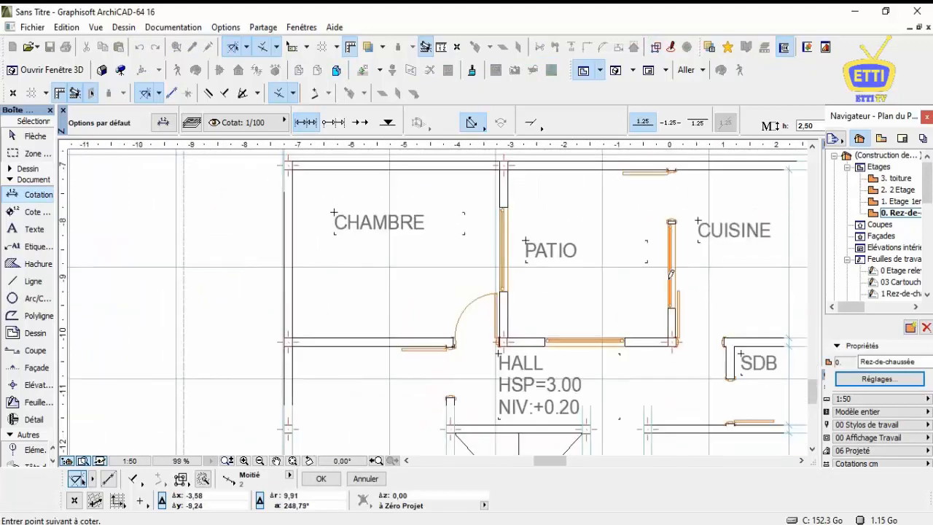
scroll(700, 276, "up", 3)
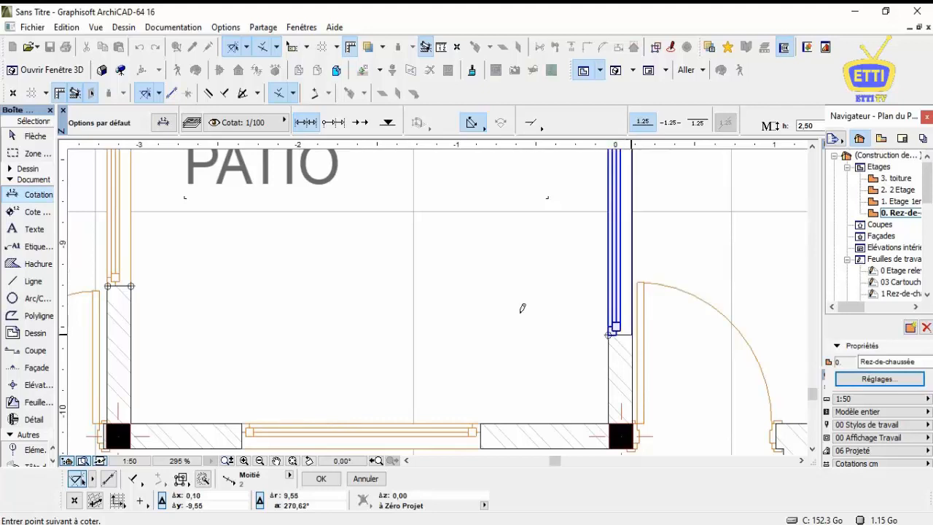
scroll(520, 307, "down", 2)
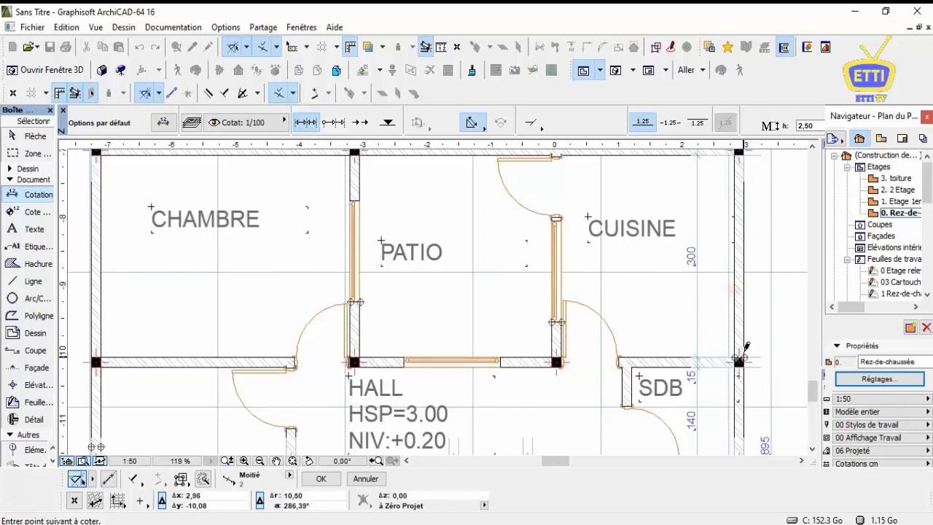
double_click(460, 309)
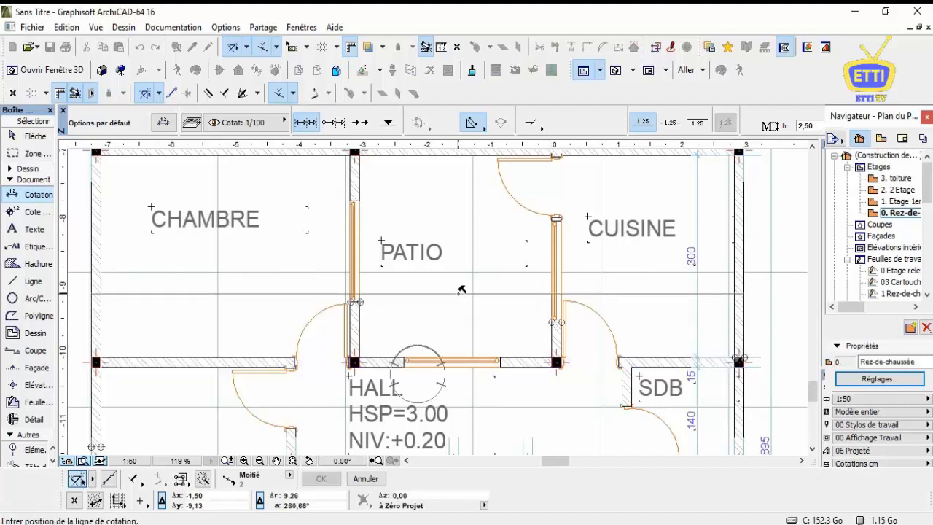
left_click(467, 276)
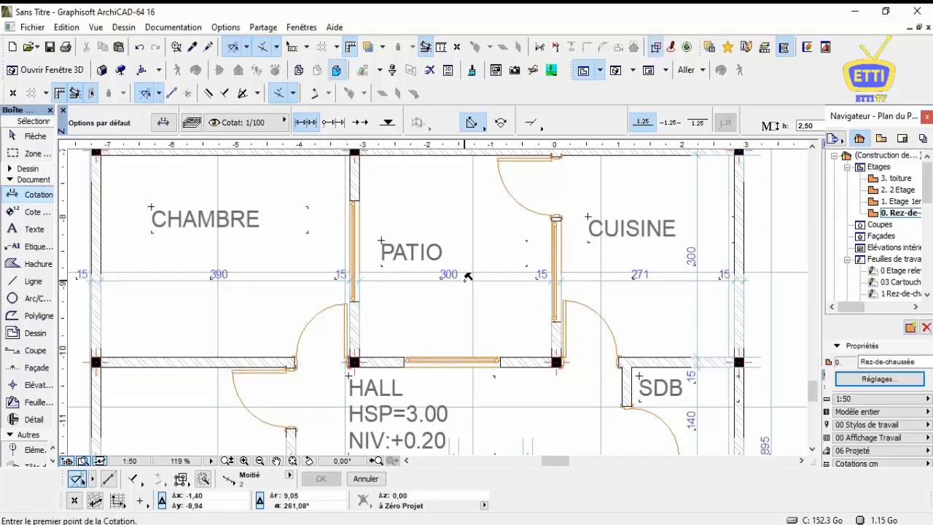
Move the PATIO label higher in its room, clear of the horizontal dimension line.
key("shift+F1")
left_click(423, 251)
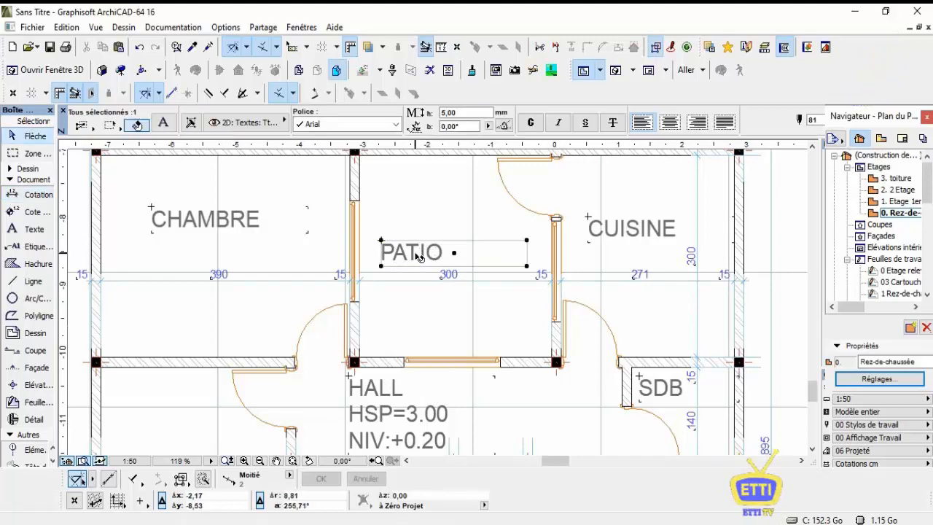
left_click(419, 254)
left_click(421, 220)
key("Escape")
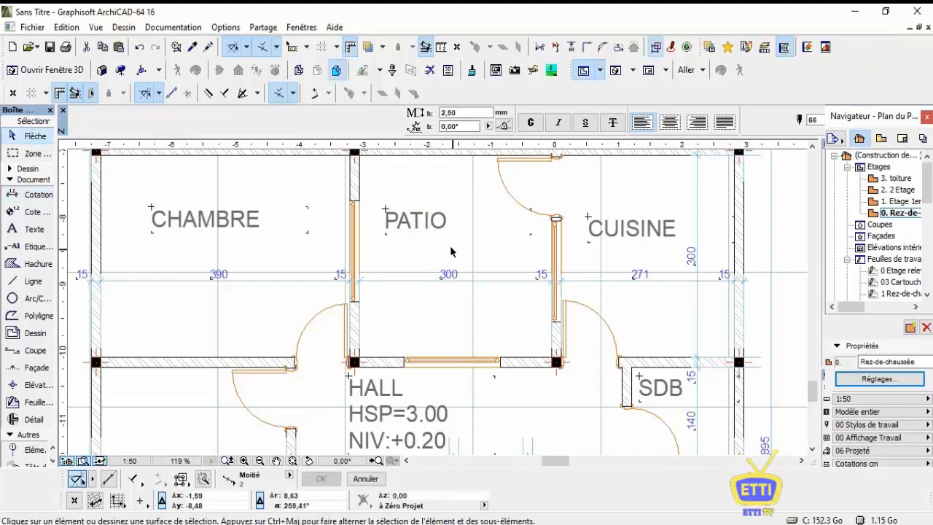
scroll(465, 220, "down", 5)
scroll(465, 221, "down", 1)
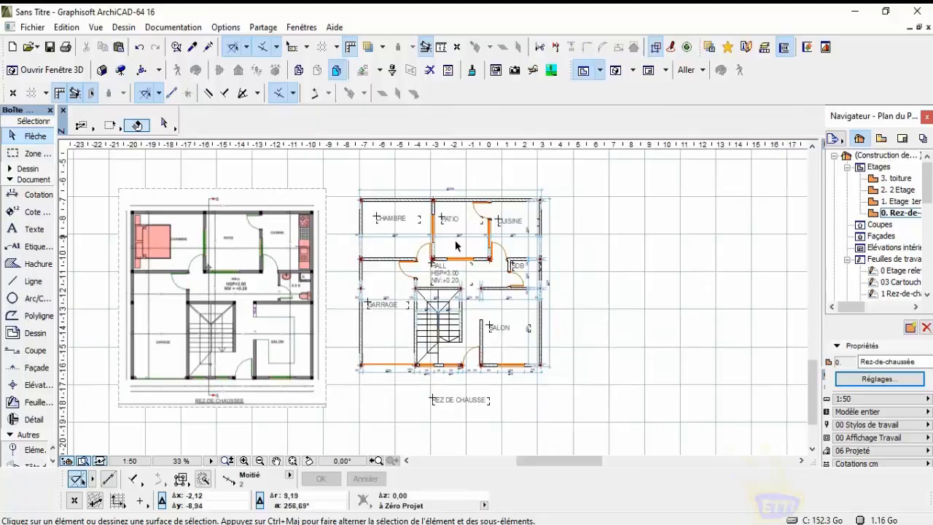